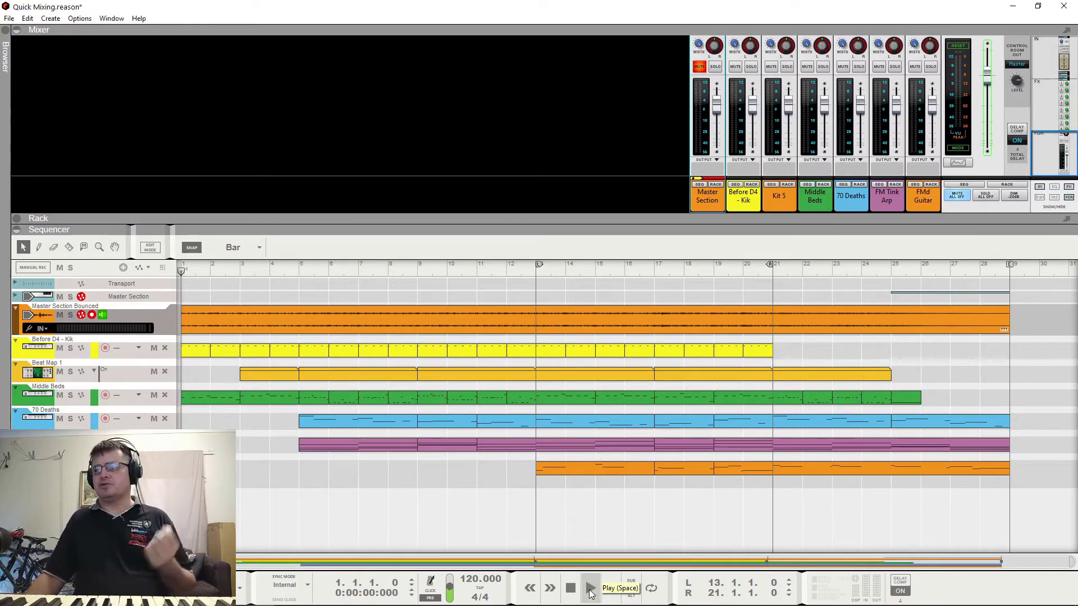
Play the song and briefly solo the Master Section Bounced channel to compare the bounced audio with the live mix.
left_click(591, 589)
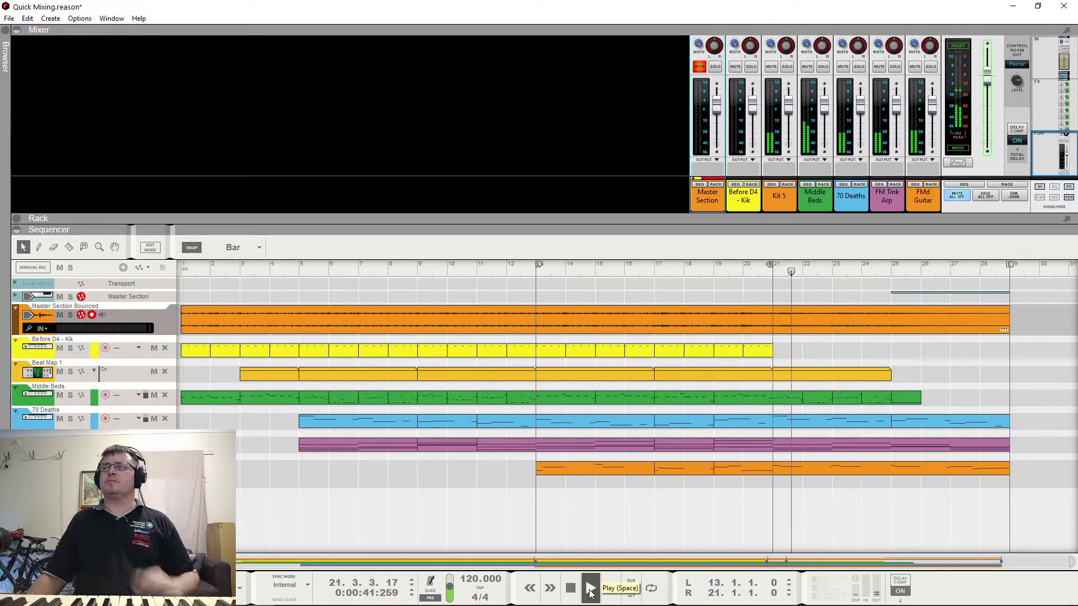
left_click(716, 69)
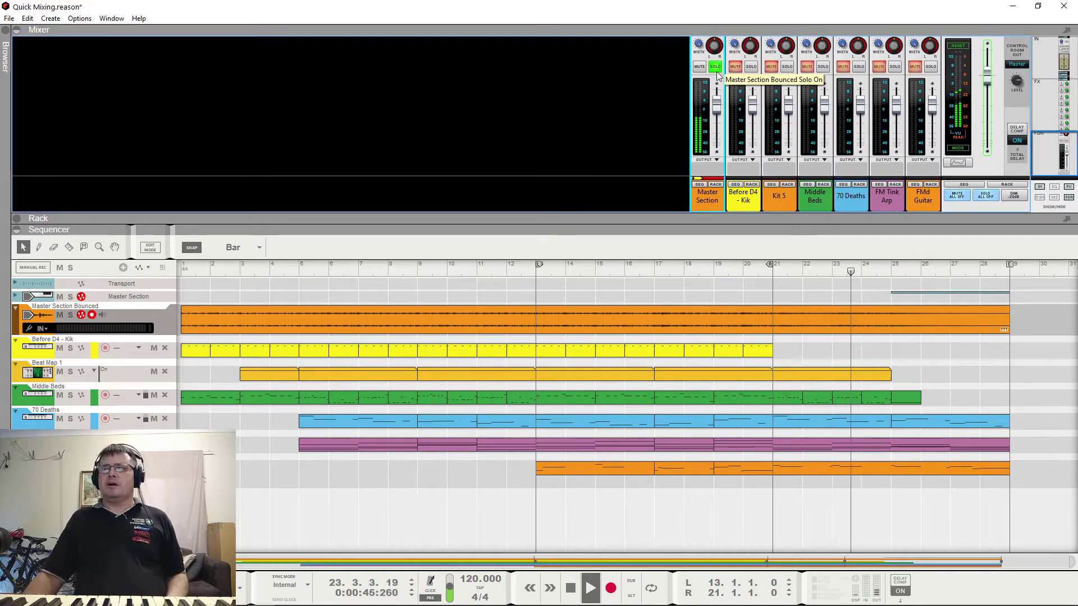
left_click(717, 72)
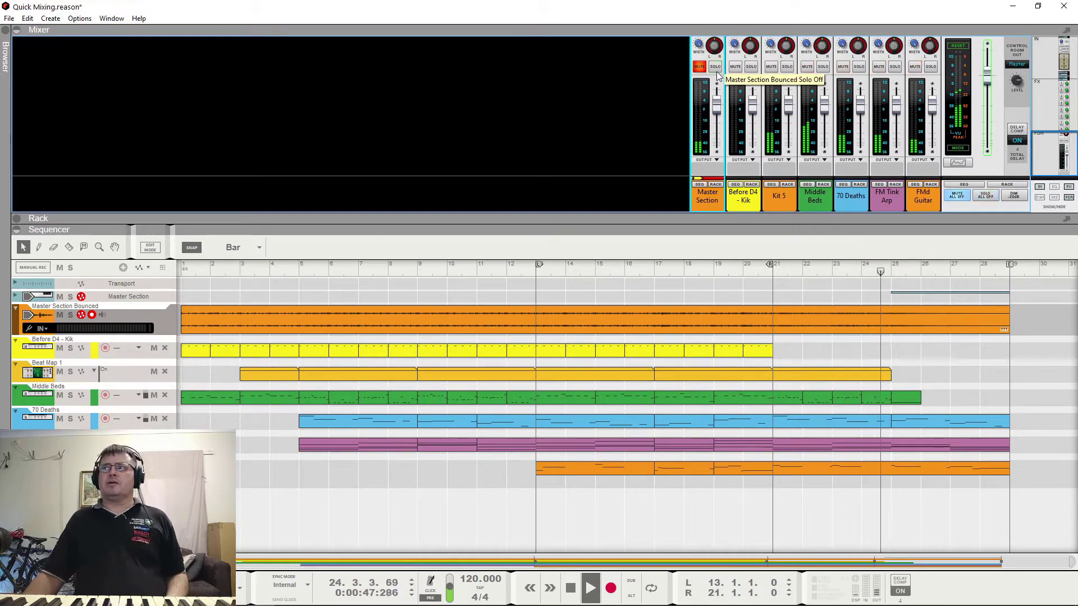
key("space")
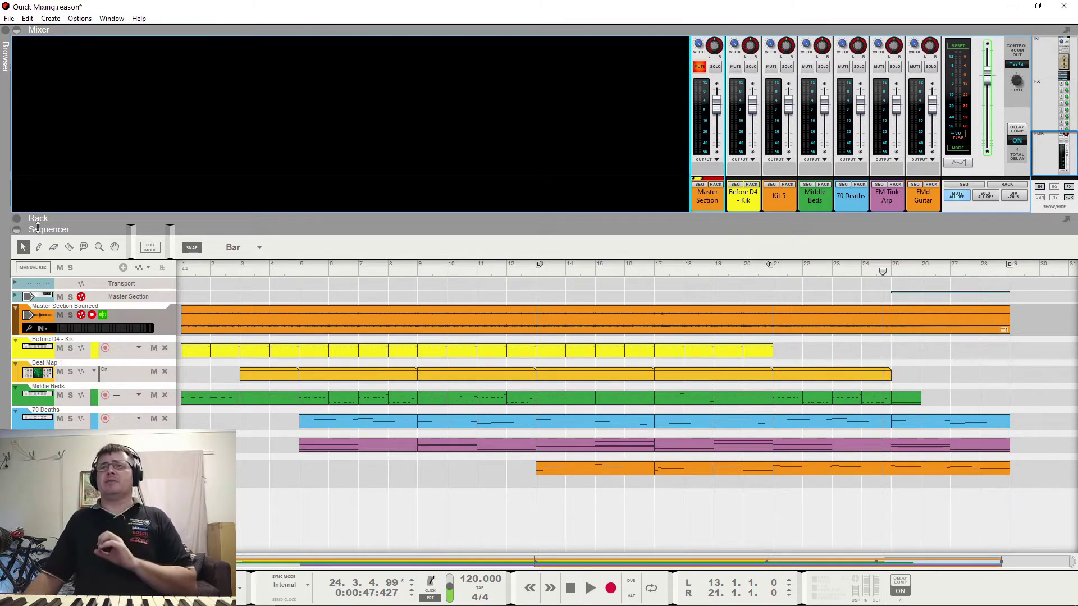
Show the rack, look over the song's instrument devices and their mix channels, and hide the rack again.
left_click(16, 219)
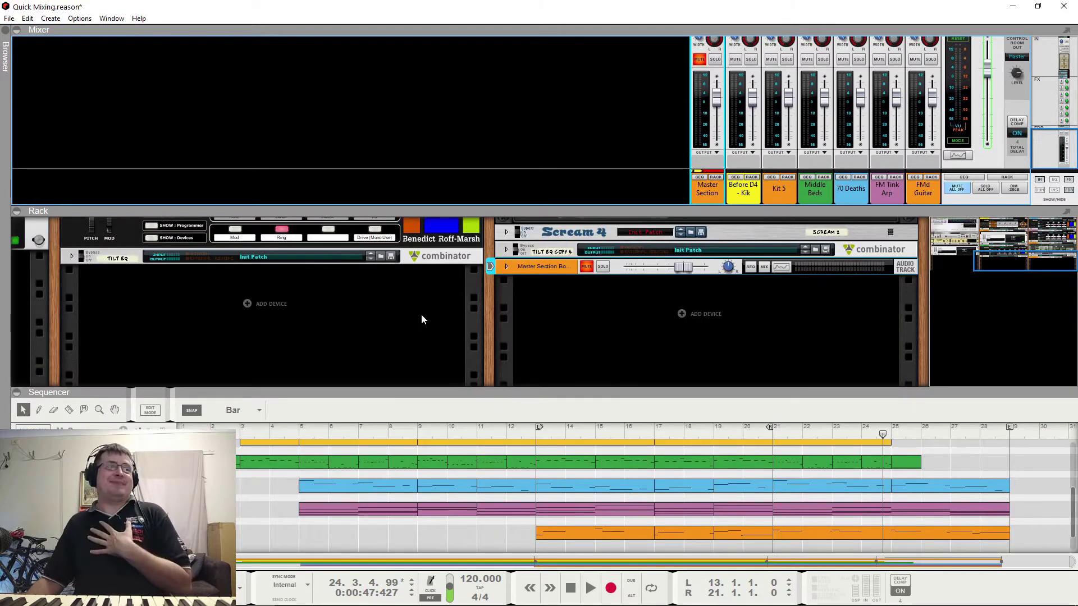
scroll(422, 319, "up", 5)
scroll(158, 346, "down", 1)
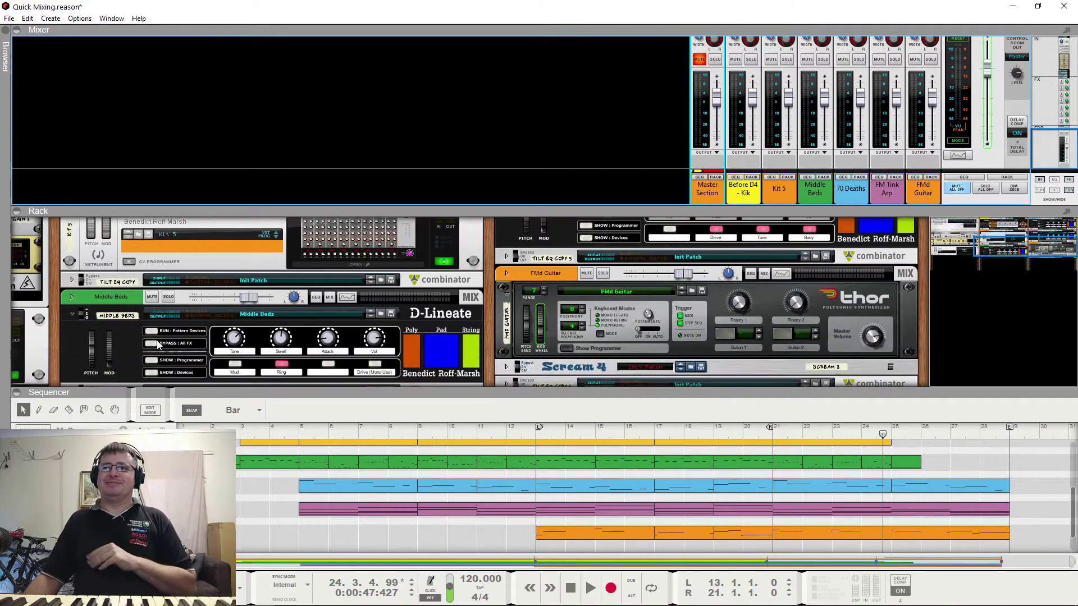
scroll(158, 345, "up", 3)
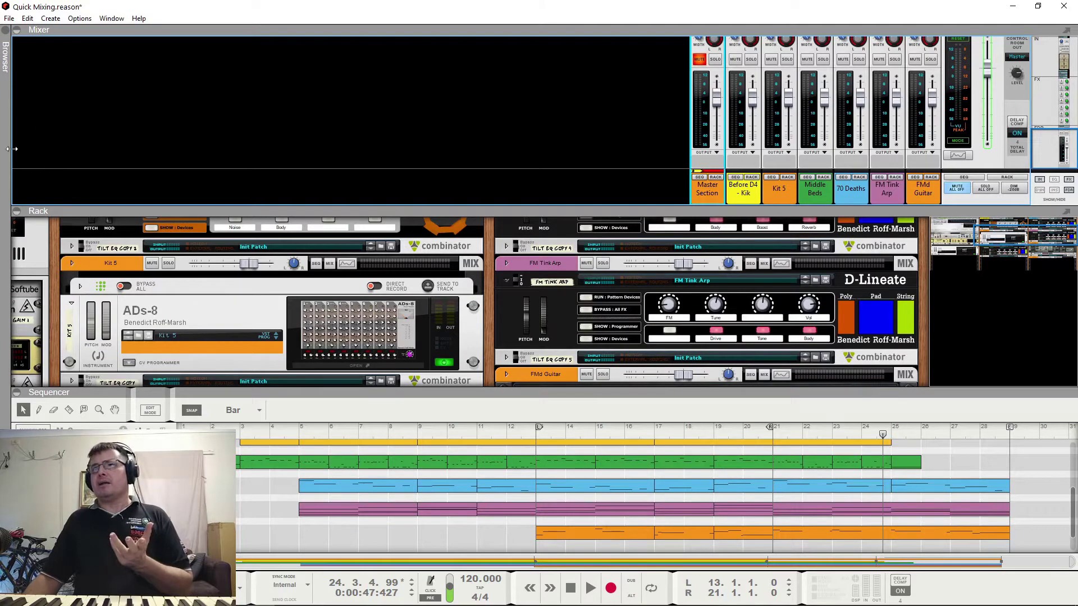
left_click(17, 211)
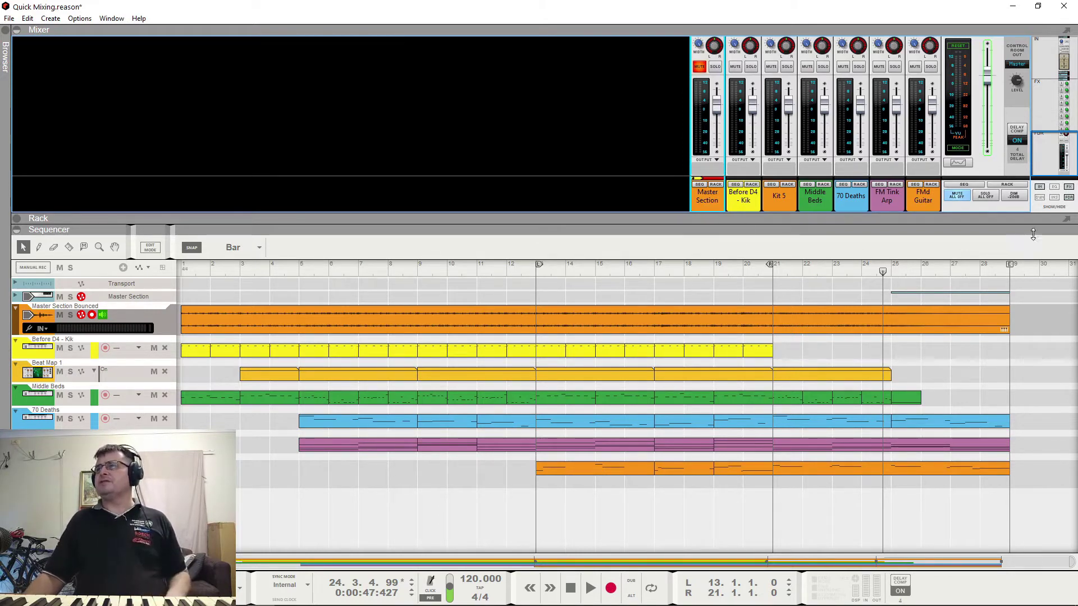
Show the rack with the Rev-T1 reverb and enable FX send 1 on the six instrument channels from Before D4 - Kik to FMd Guitar.
left_click_drag(1054, 159, 1059, 98)
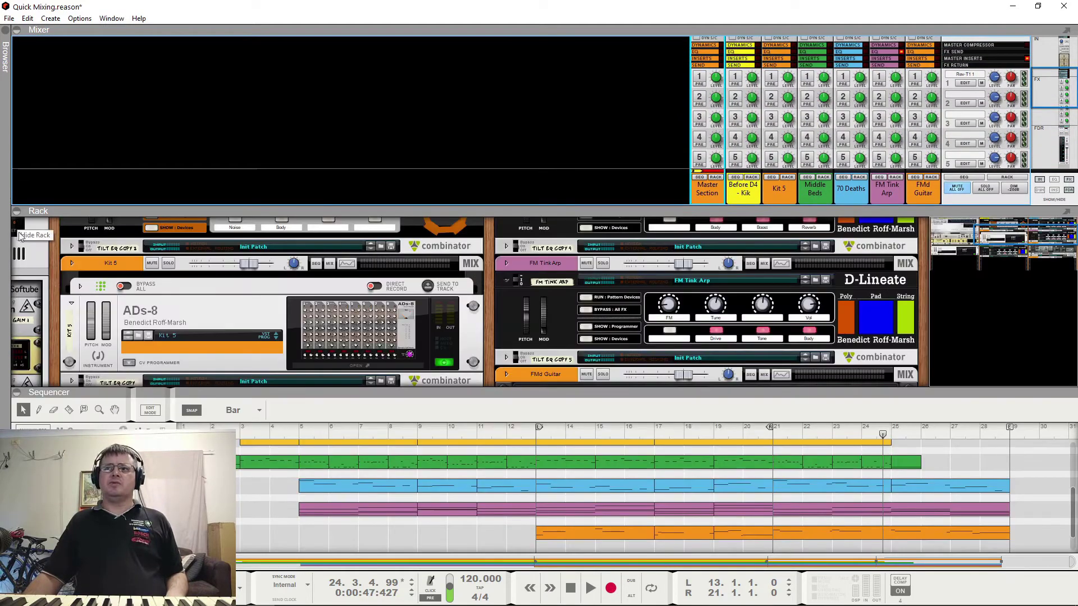
left_click(16, 219)
left_click_drag(54, 282, 590, 125)
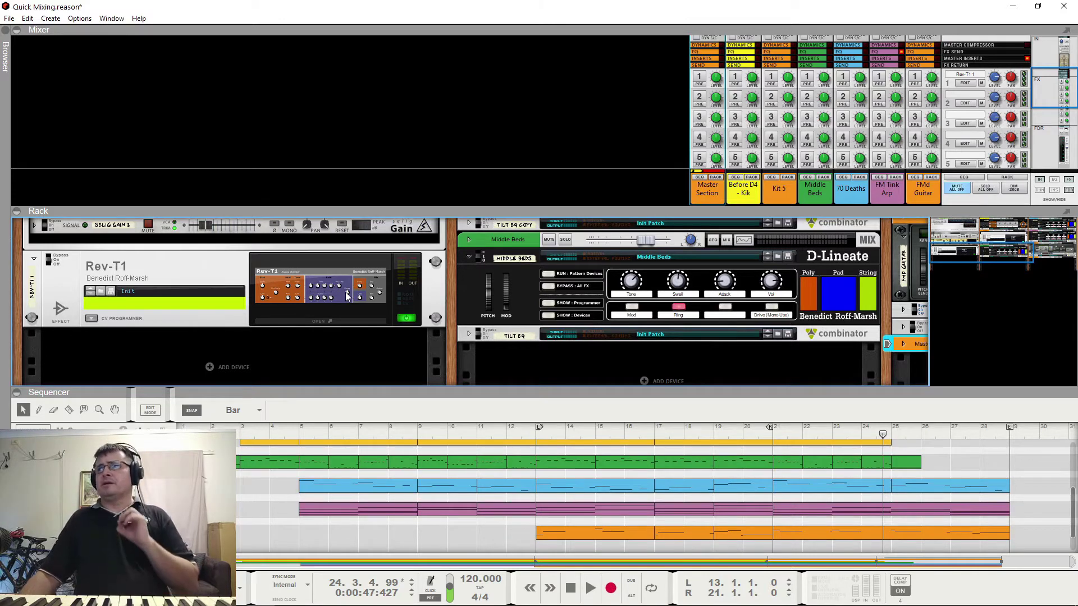
left_click(735, 79)
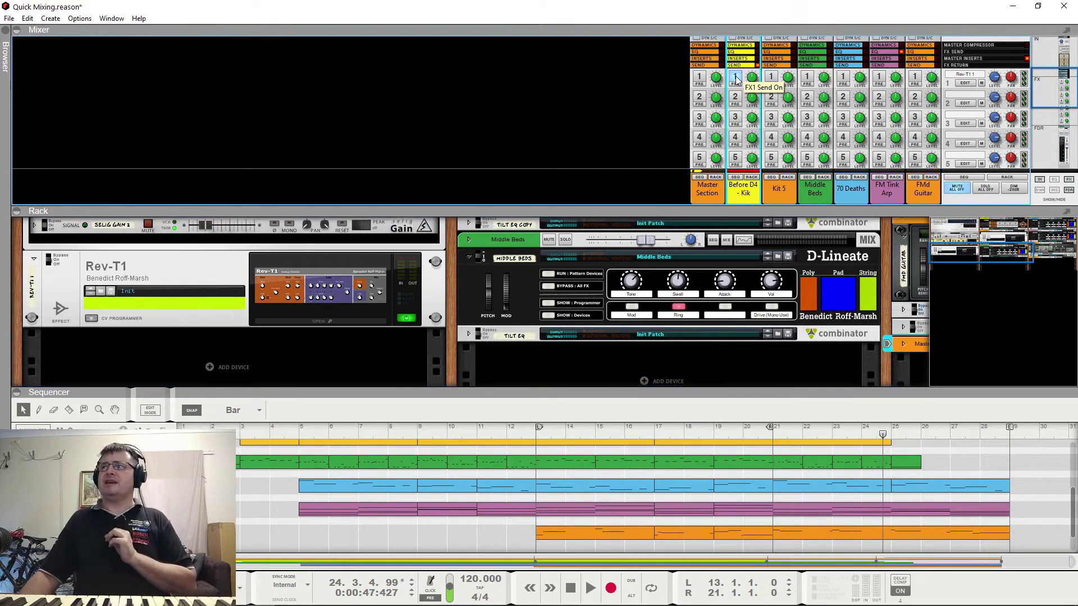
left_click(772, 79)
left_click(807, 78)
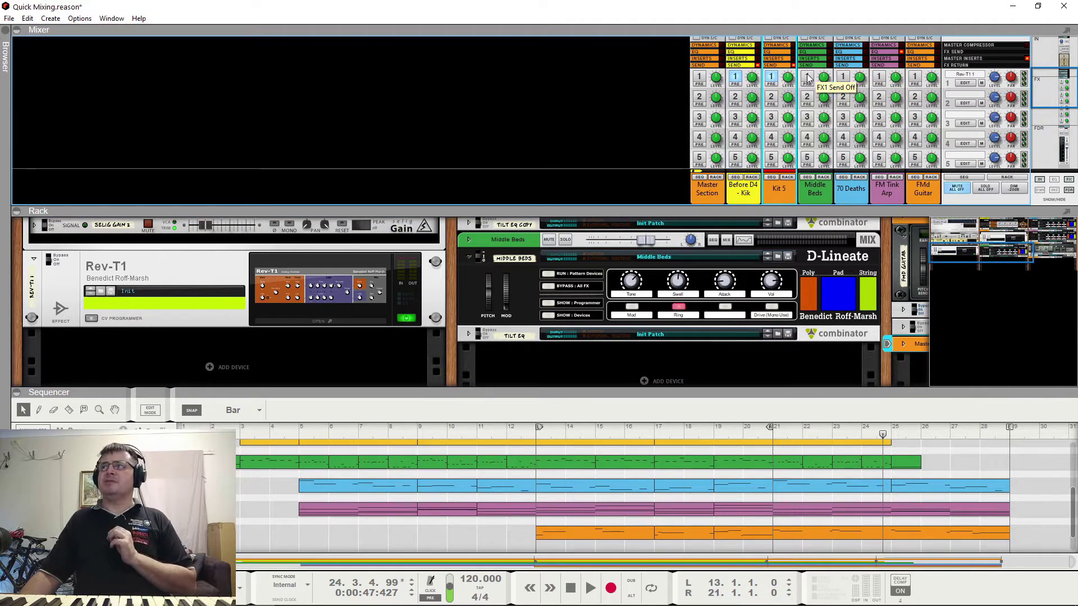
left_click(843, 78)
left_click(879, 79)
left_click(915, 78)
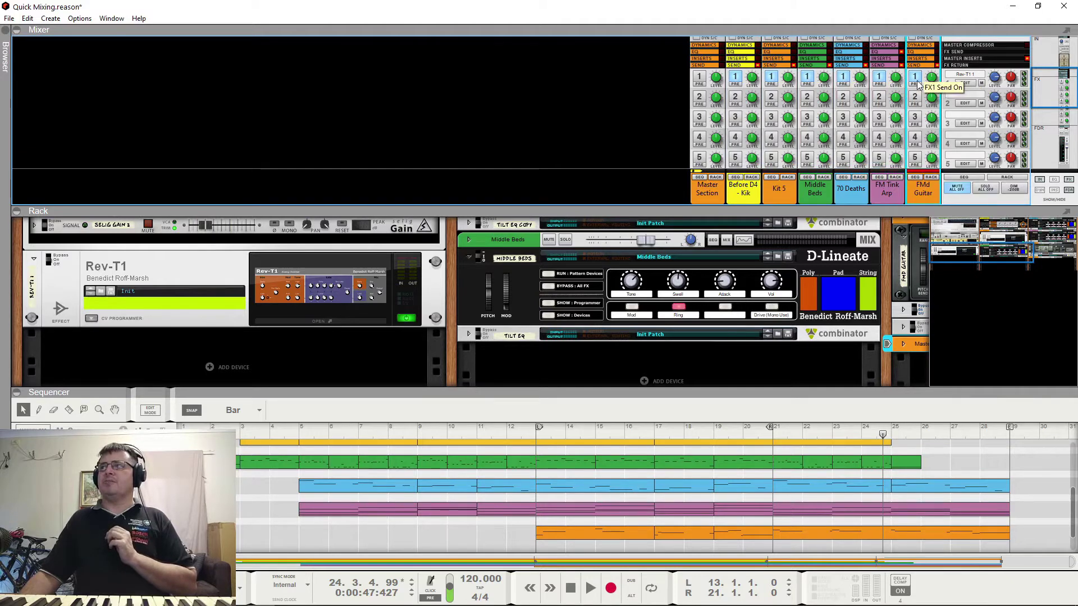
Open the Rev-T1 reverb's editor window, keep it open while examining its controls, and close it.
left_click(306, 297)
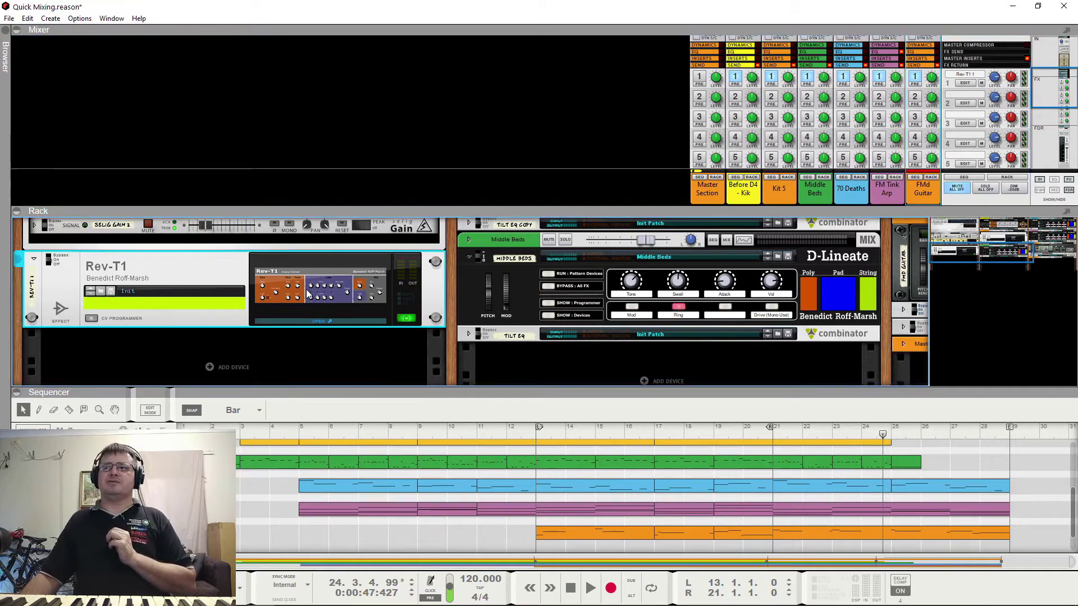
left_click(320, 321)
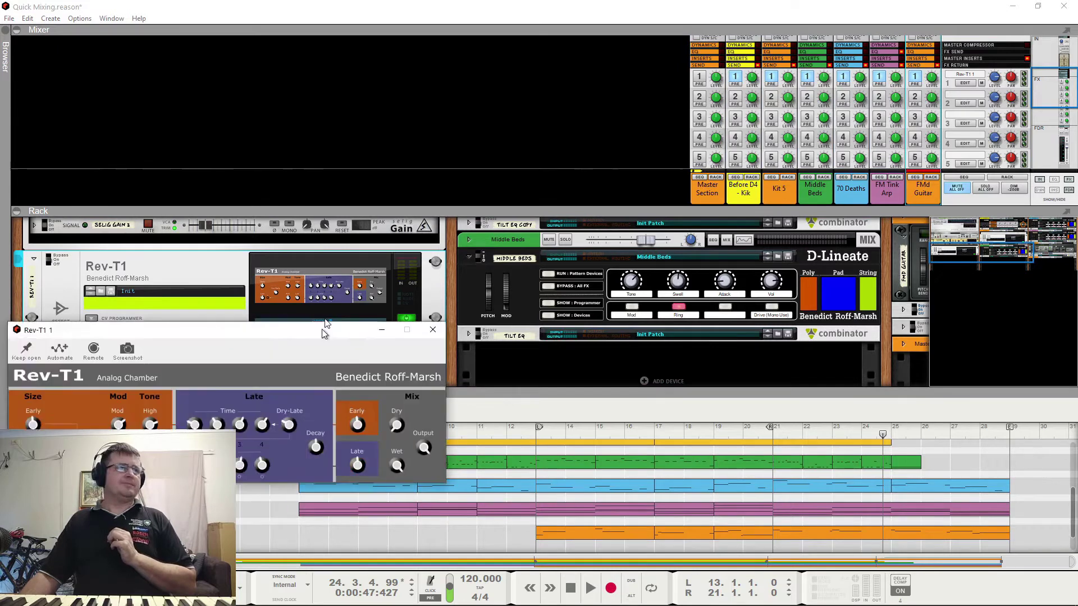
left_click_drag(320, 324, 550, 159)
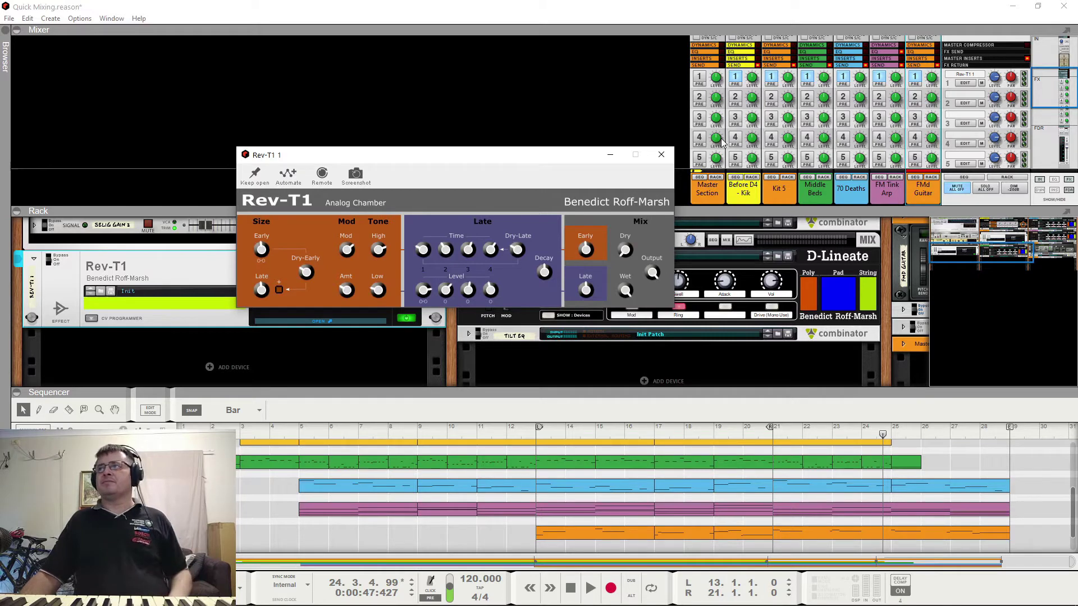
left_click(255, 174)
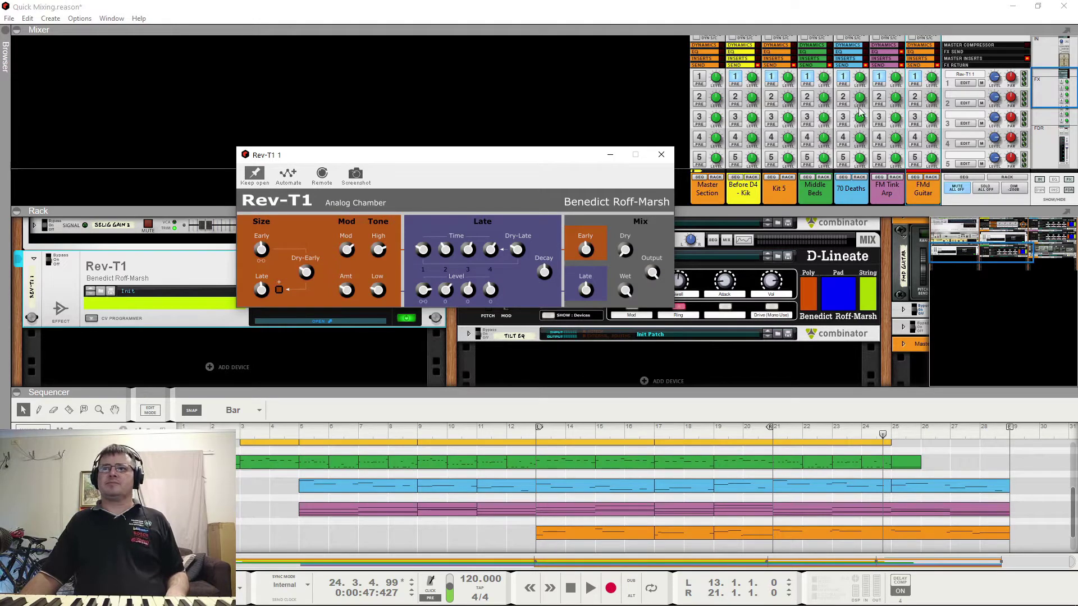
left_click(314, 429)
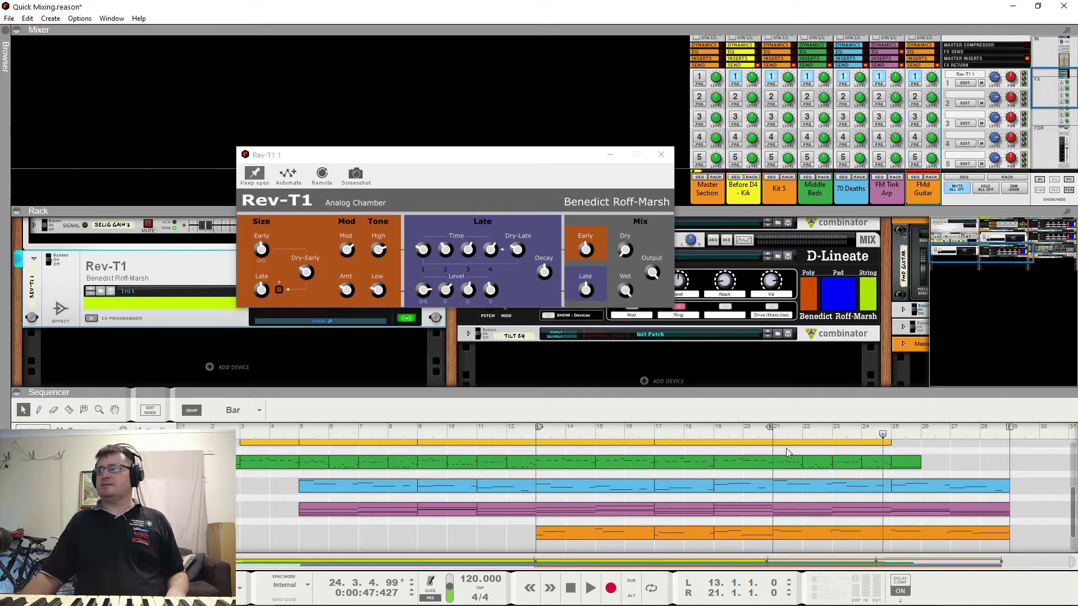
left_click(660, 154)
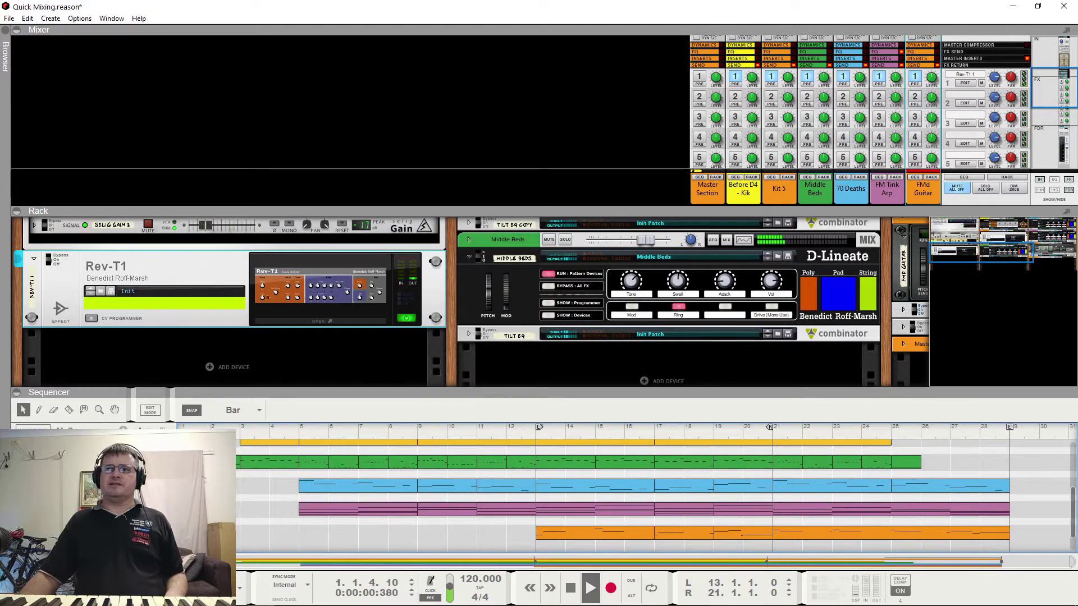
Compare the mix with and without reverb during playback by toggling the FX1 return mute, leaving it unmuted, and stop playback.
scroll(654, 494, "up", 3)
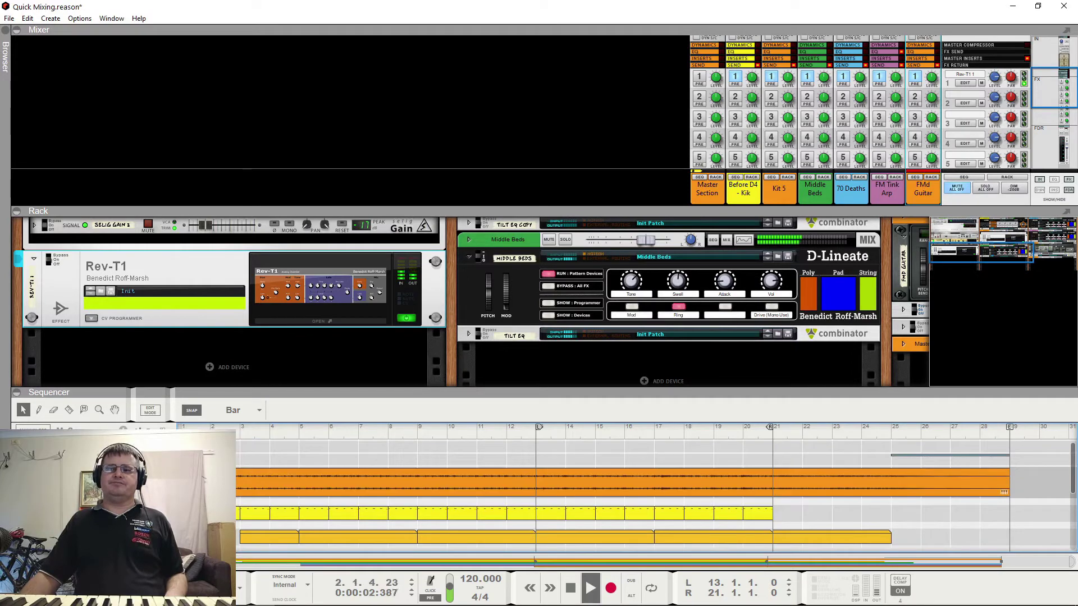
left_click(982, 83)
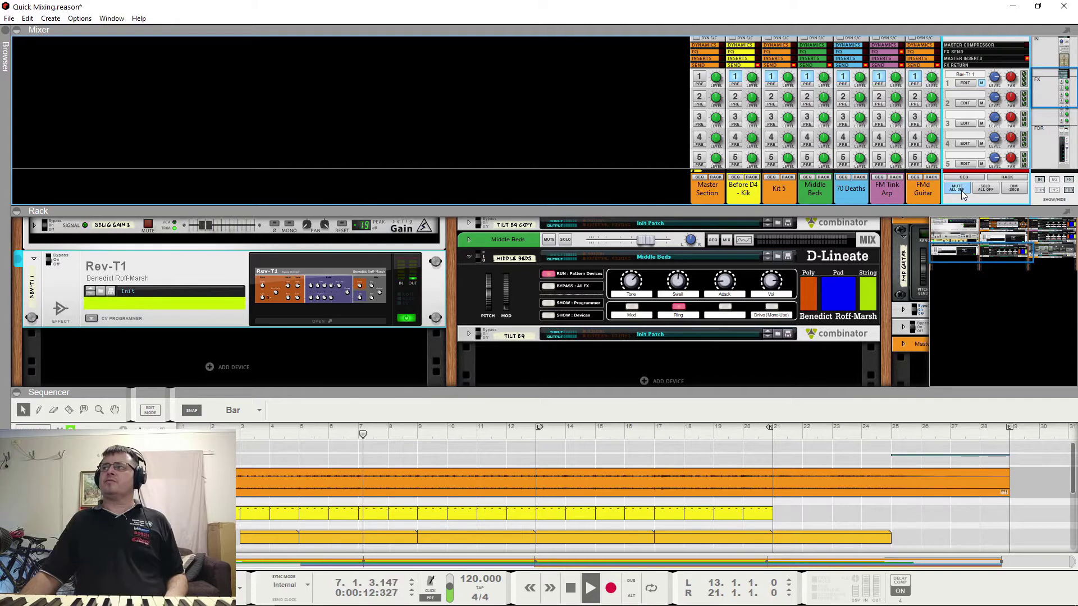
scroll(954, 186, "down", 5)
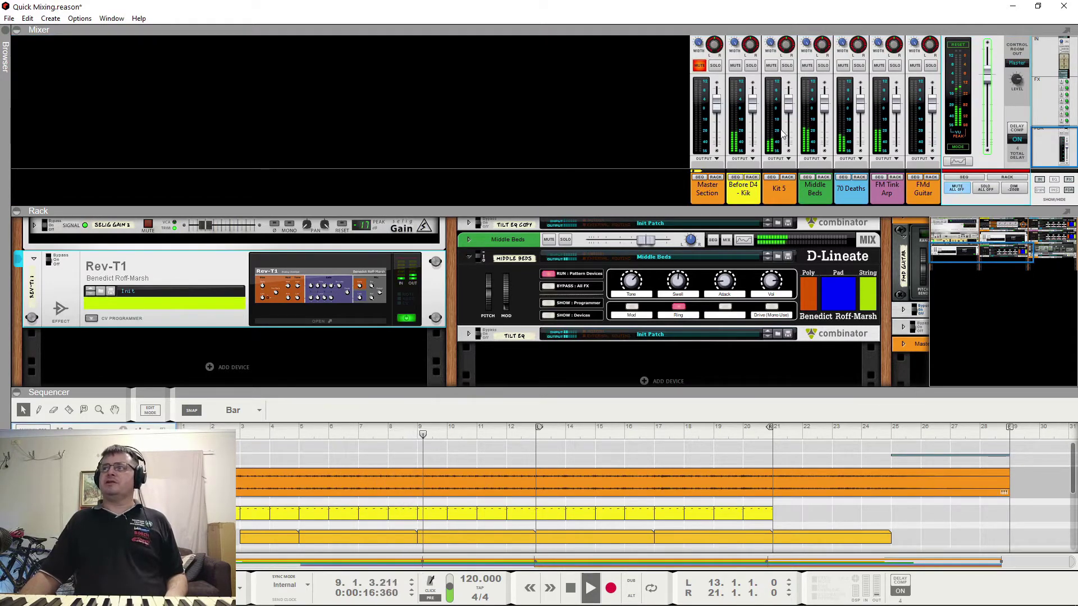
left_click(750, 69)
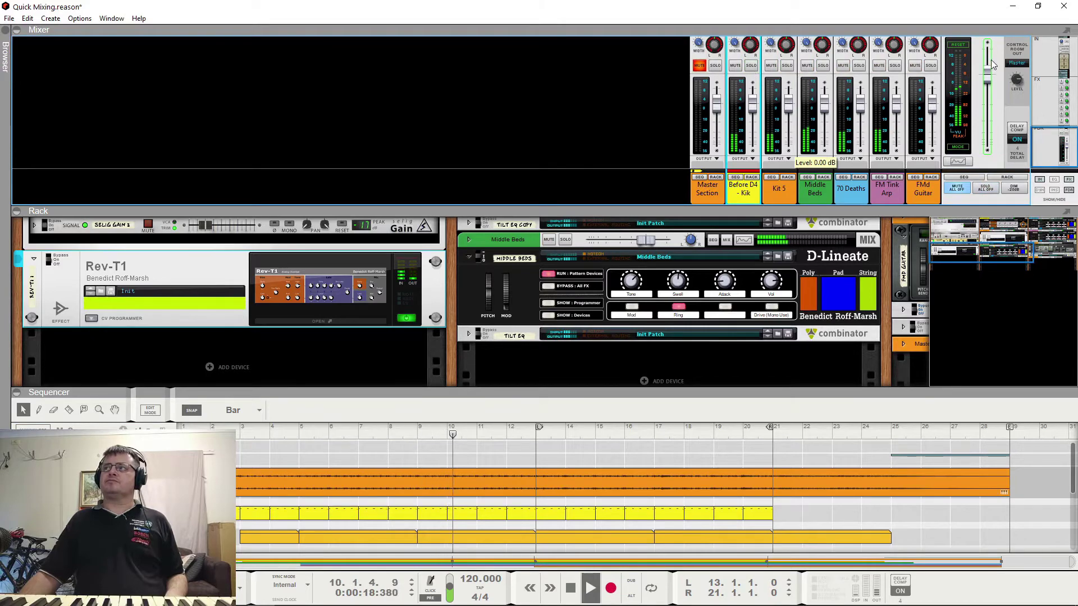
scroll(1003, 93, "up", 5)
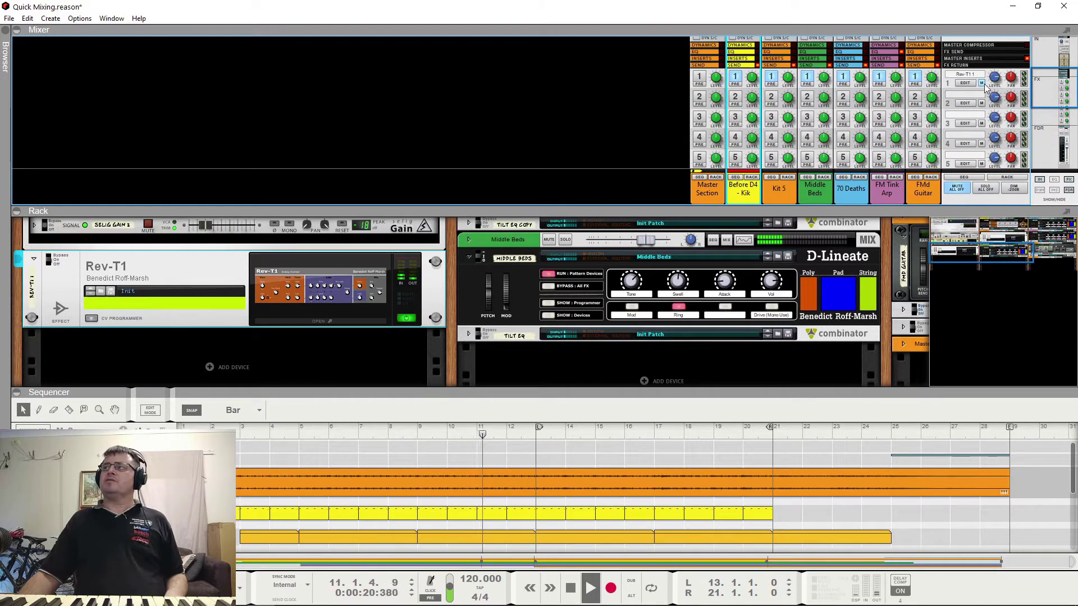
left_click(981, 84)
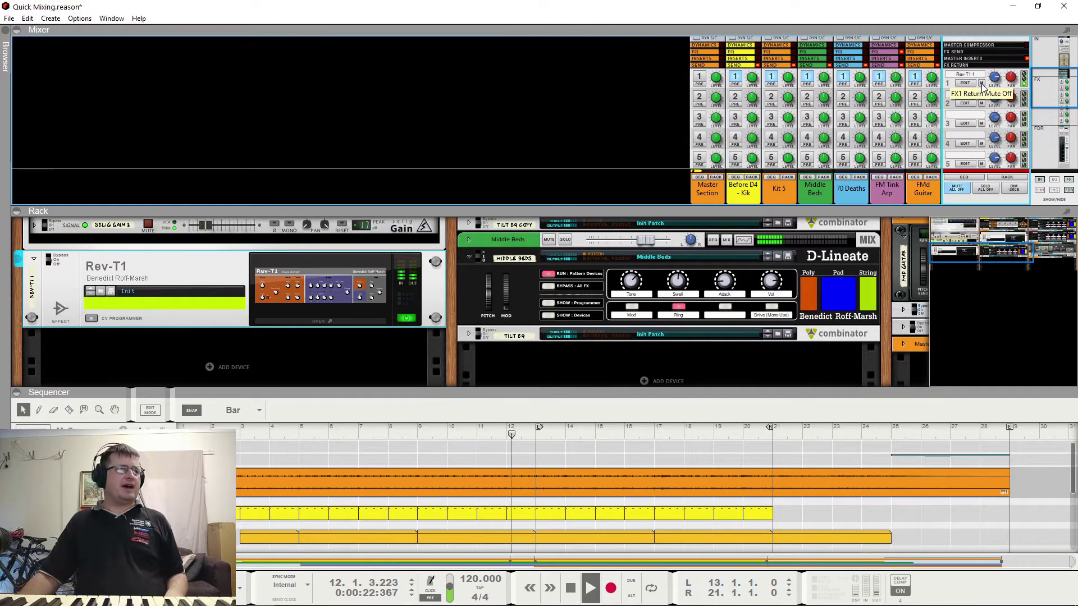
left_click(982, 83)
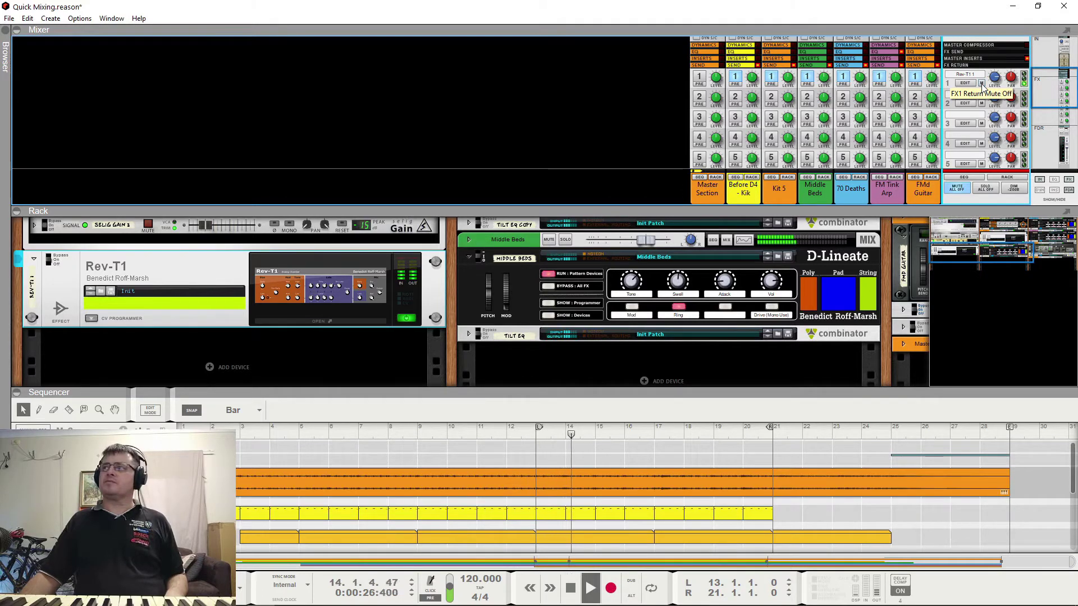
key("space")
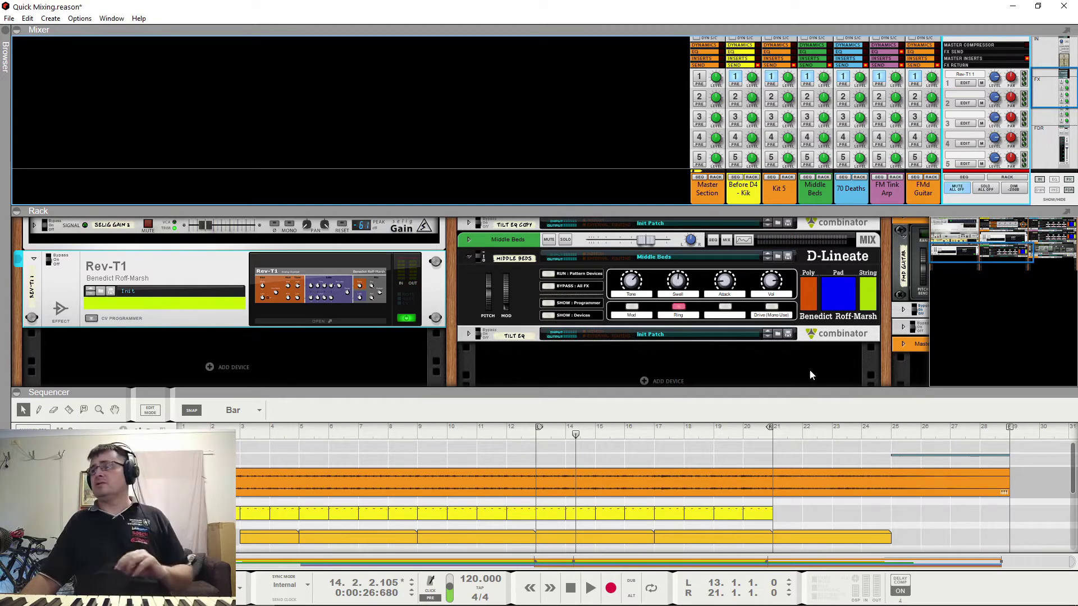
Turn on looping between bars 13 and 21 and audition the section with the mixer's FX sends in view.
left_click_drag(963, 256, 1028, 220)
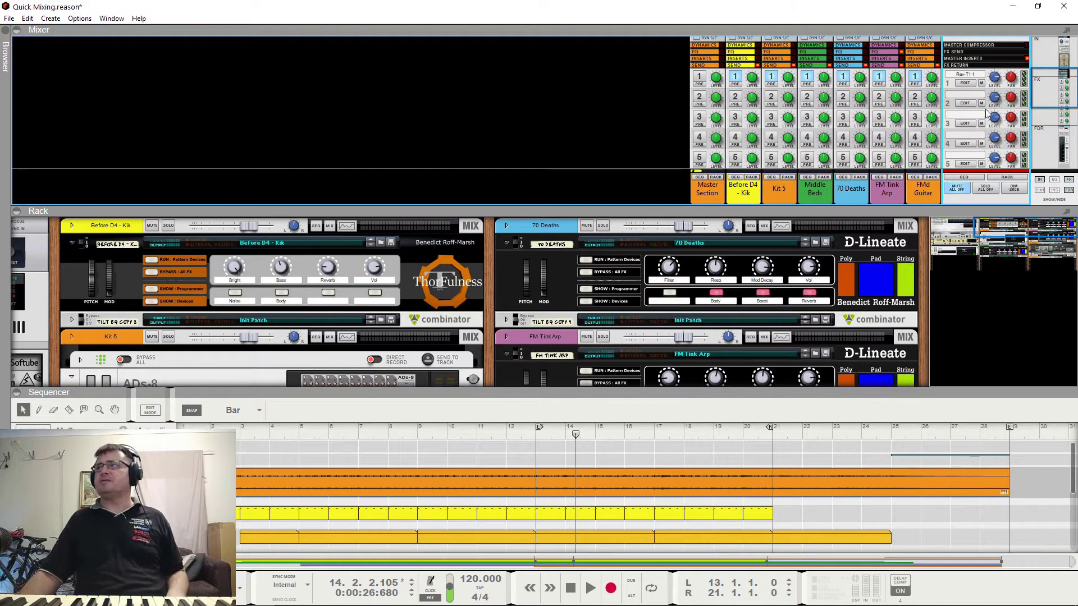
left_click_drag(1056, 92, 1036, 157)
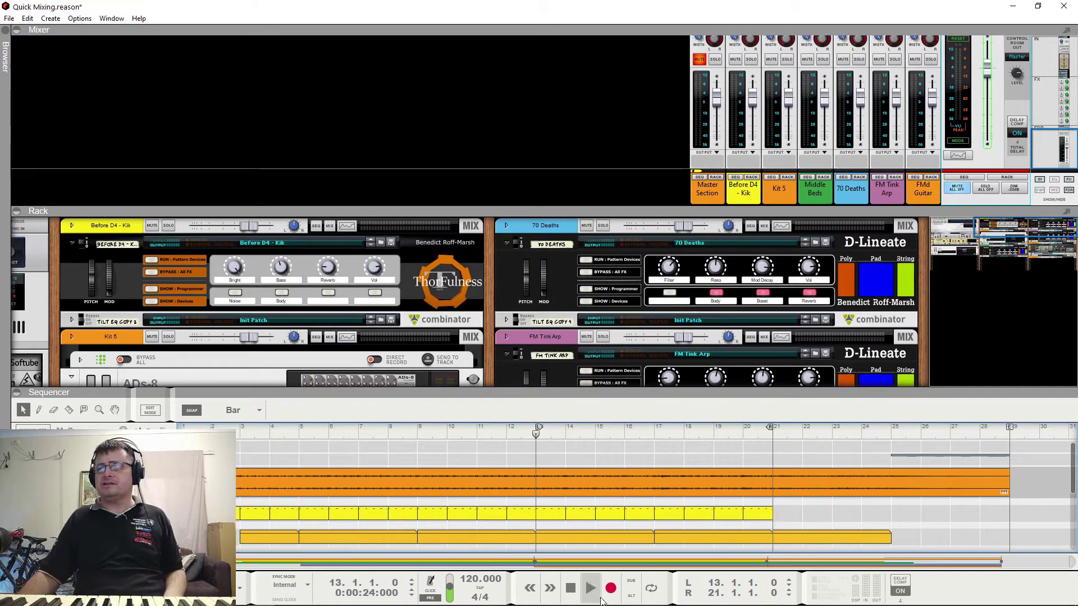
left_click(651, 588)
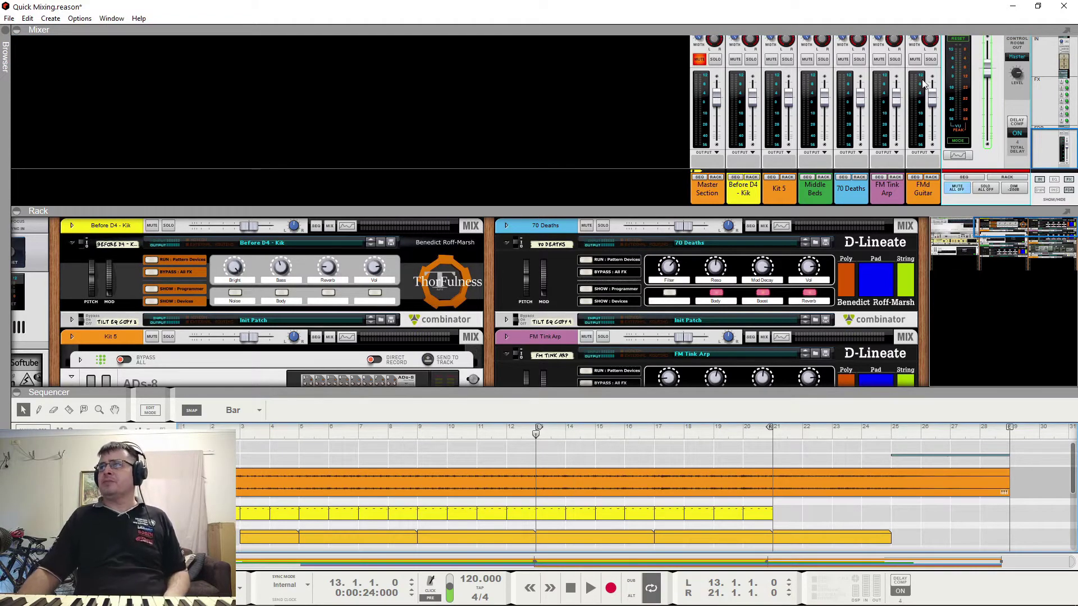
key("space")
scroll(1057, 112, "up", 5)
scroll(1057, 112, "down", 2)
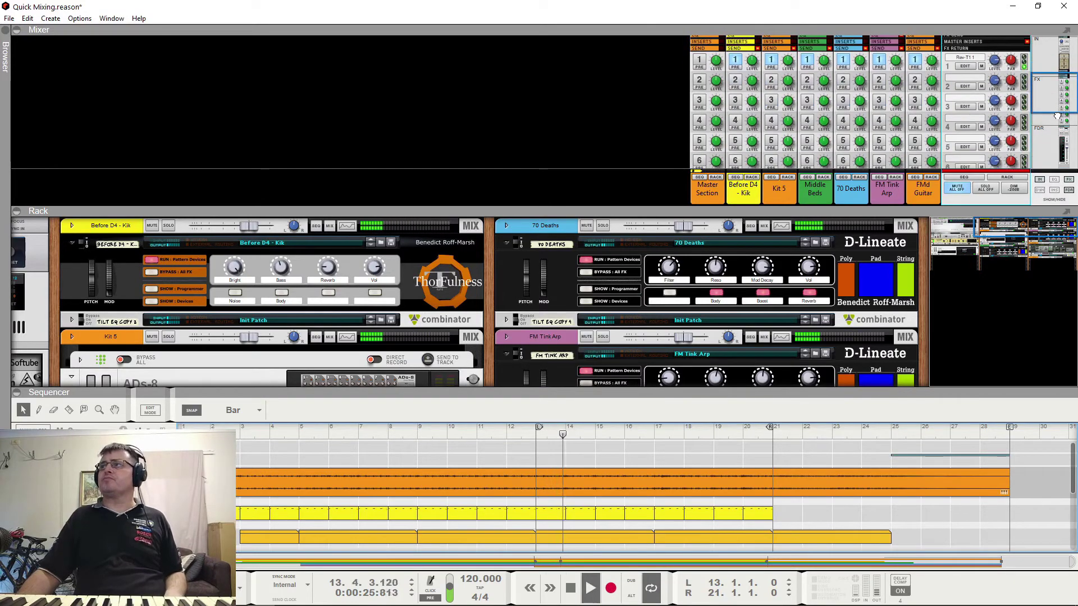
key("space")
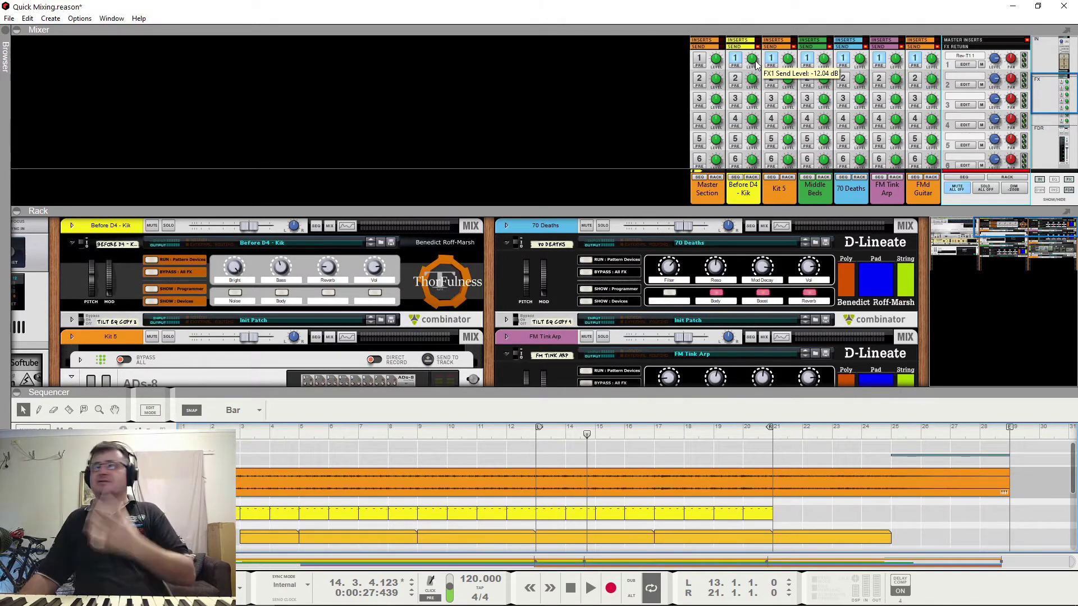
Raise the Before D4 - Kik channel's FX1 send level to 0.00 dB and audition the result.
left_click_drag(756, 62, 760, 40)
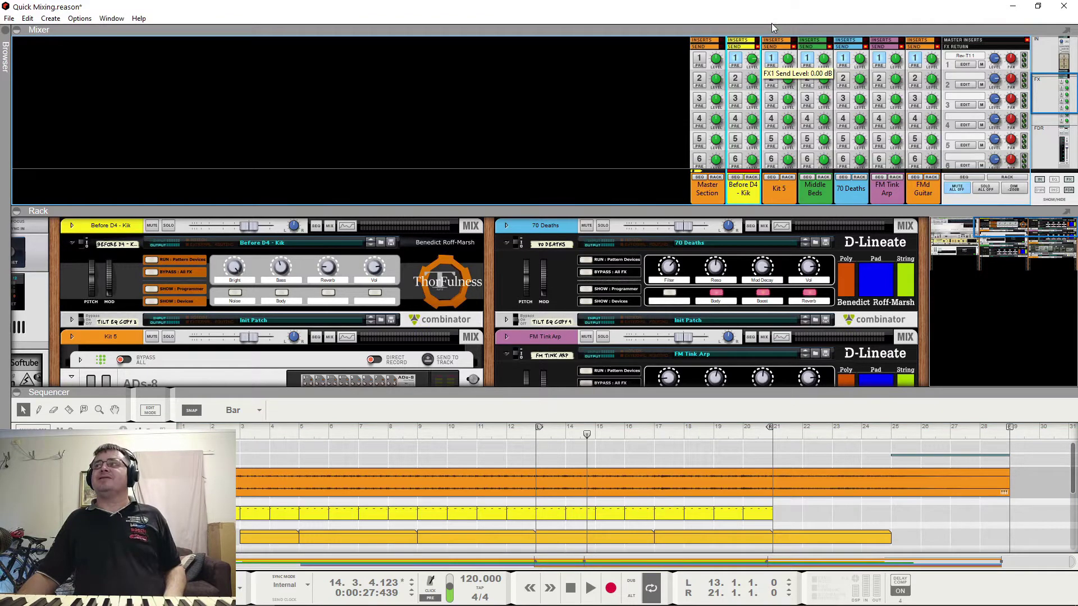
key("space")
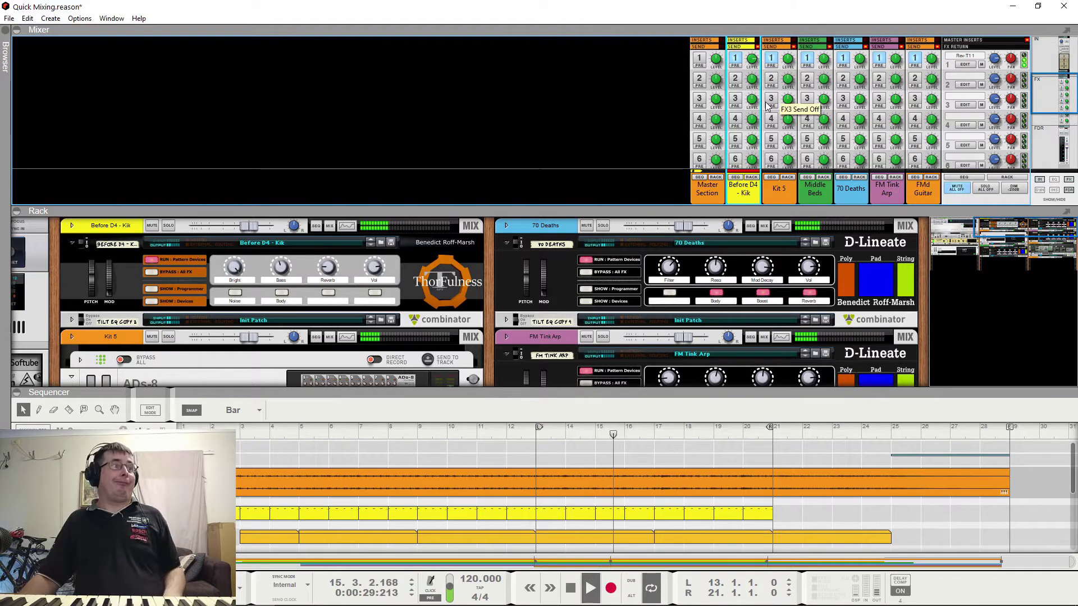
key("space")
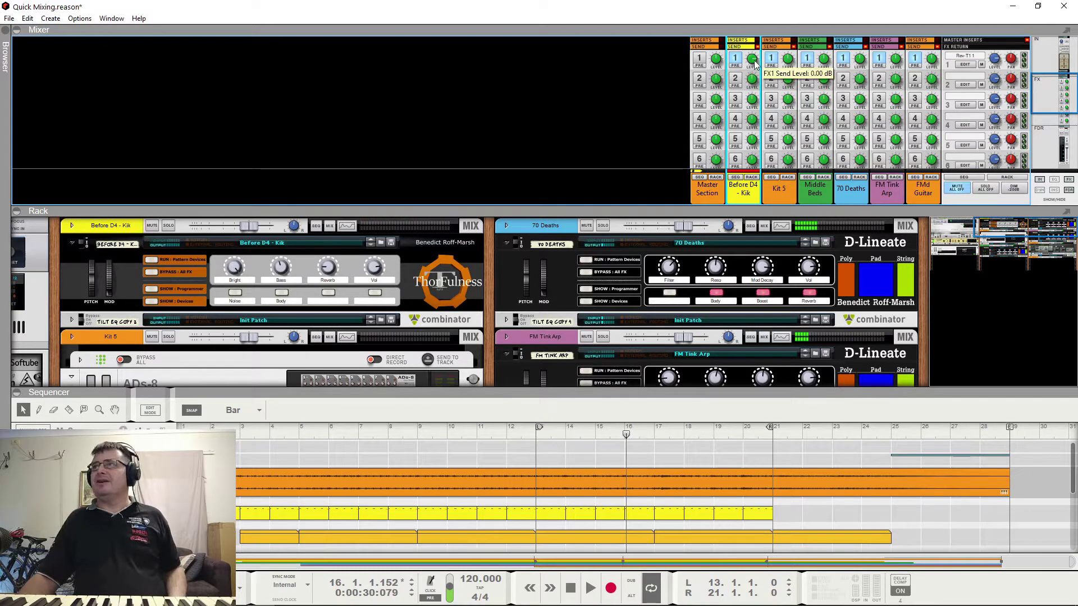
Lower the Before D4 - Kik channel's FX1 send level to -18.06 dB in stages, auditioning the loop between changes.
mouse_move(752, 59)
left_mouse_down()
mouse_move(752, 73)
mouse_move(755, 63)
left_mouse_up()
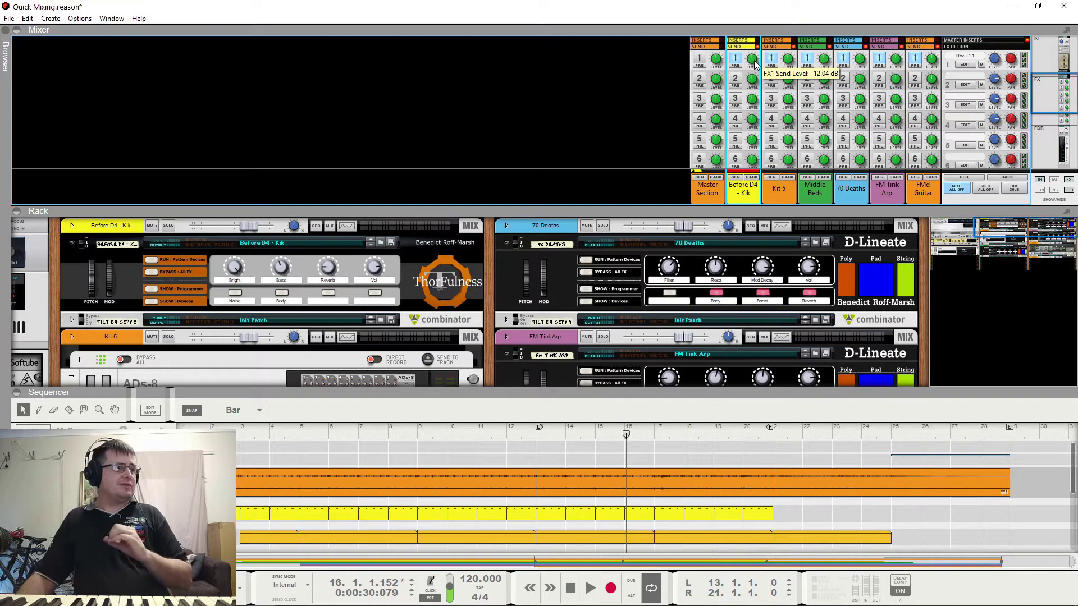
key("space")
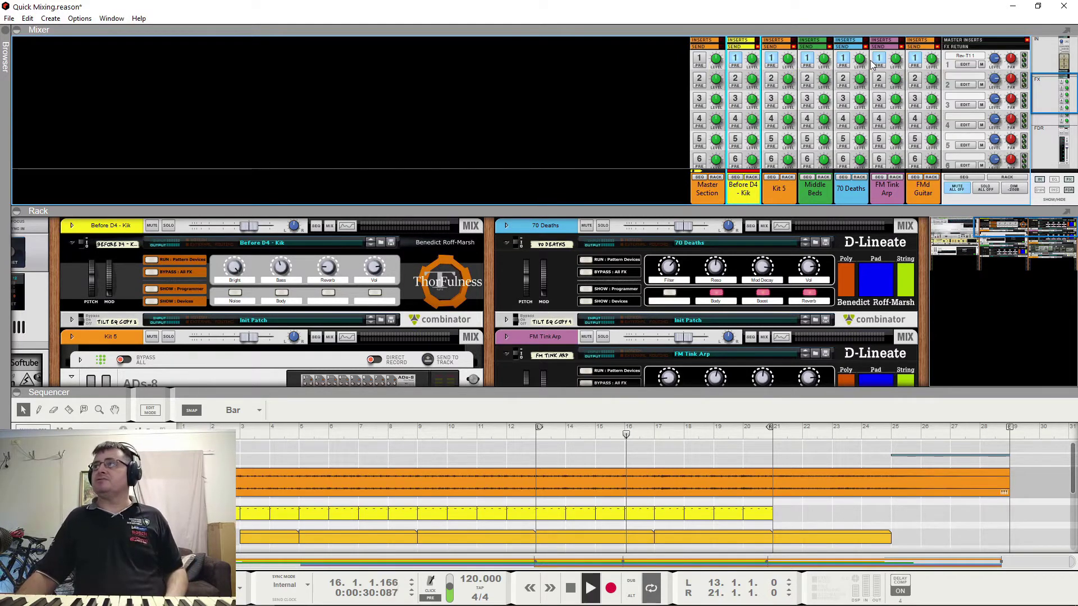
key("space")
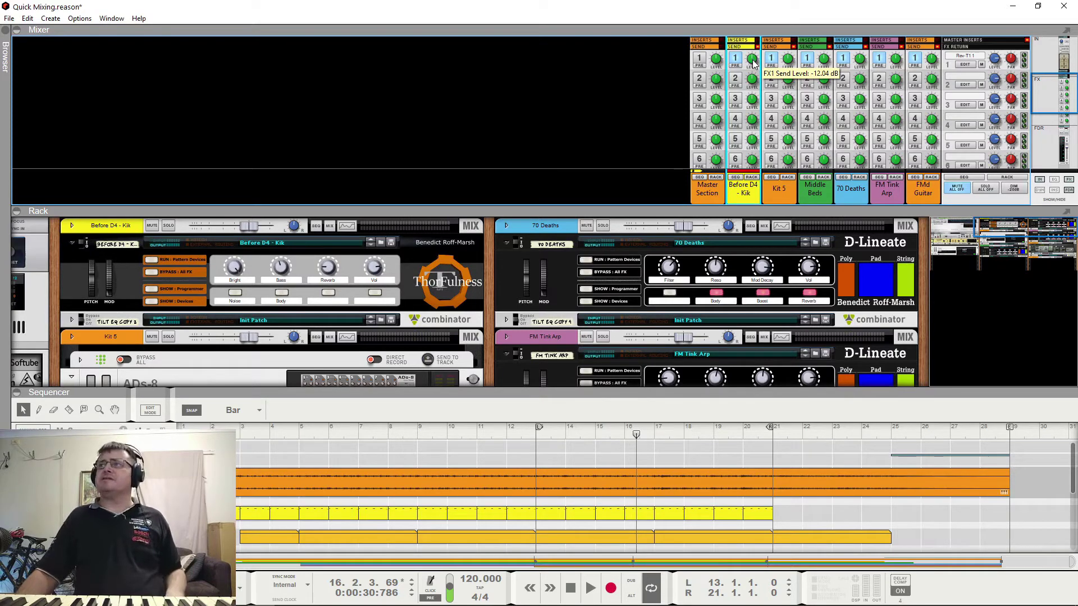
left_click_drag(753, 63, 753, 68)
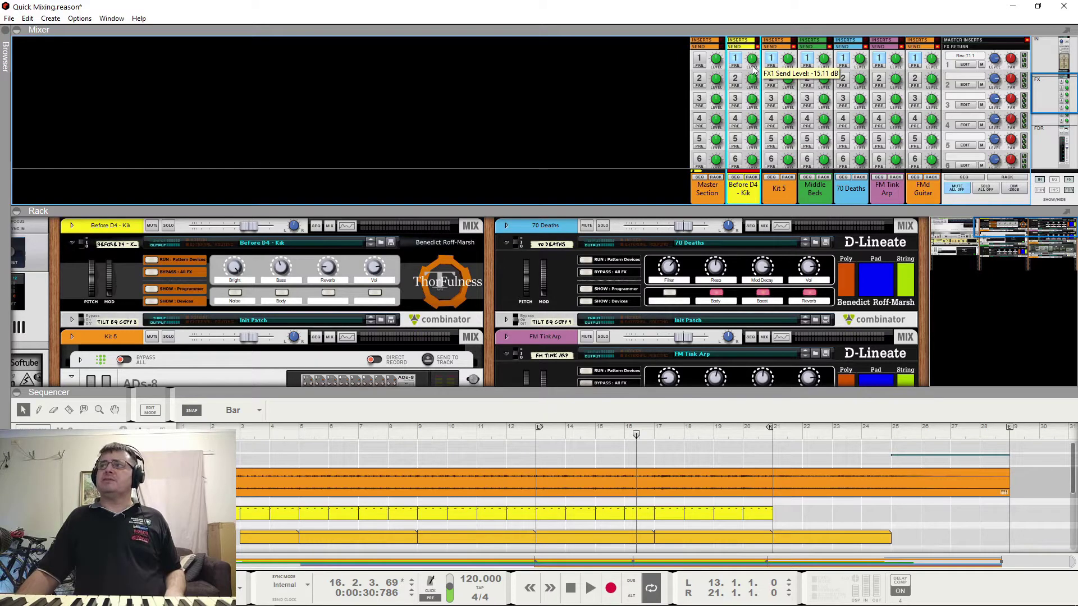
key("space")
left_click_drag(754, 63, 755, 68)
key("space")
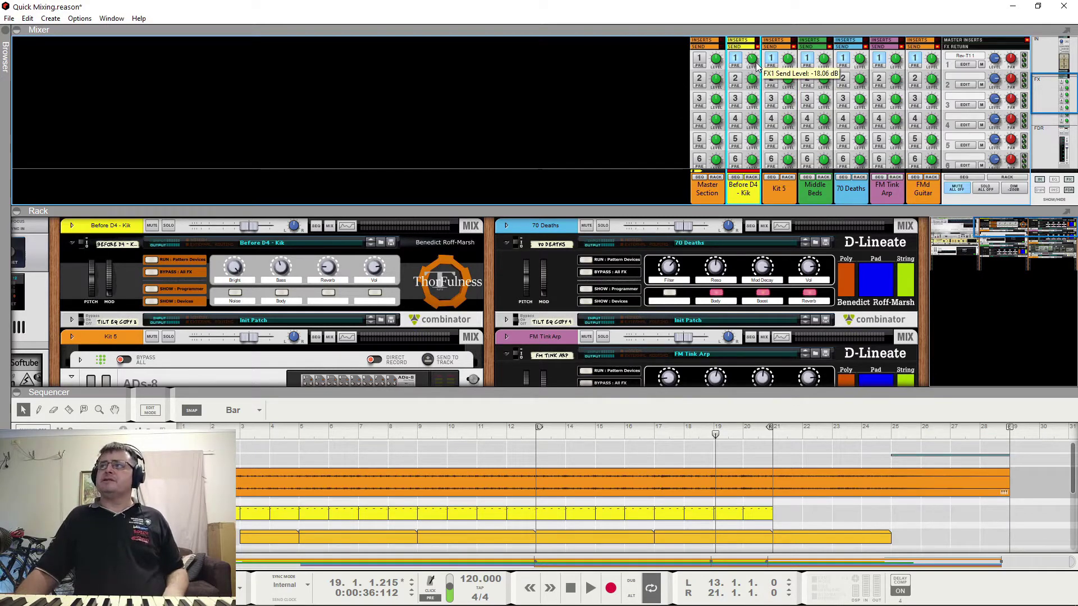
Compare the looped mix with and without the reverb using the FX1 return mute, and stop playback.
key("space")
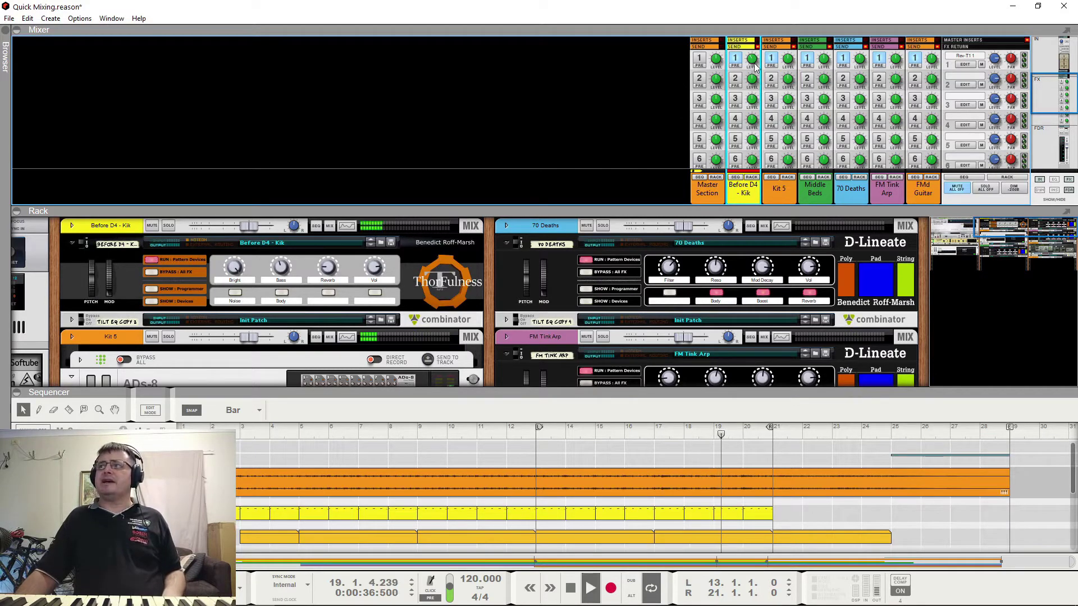
left_click(982, 65)
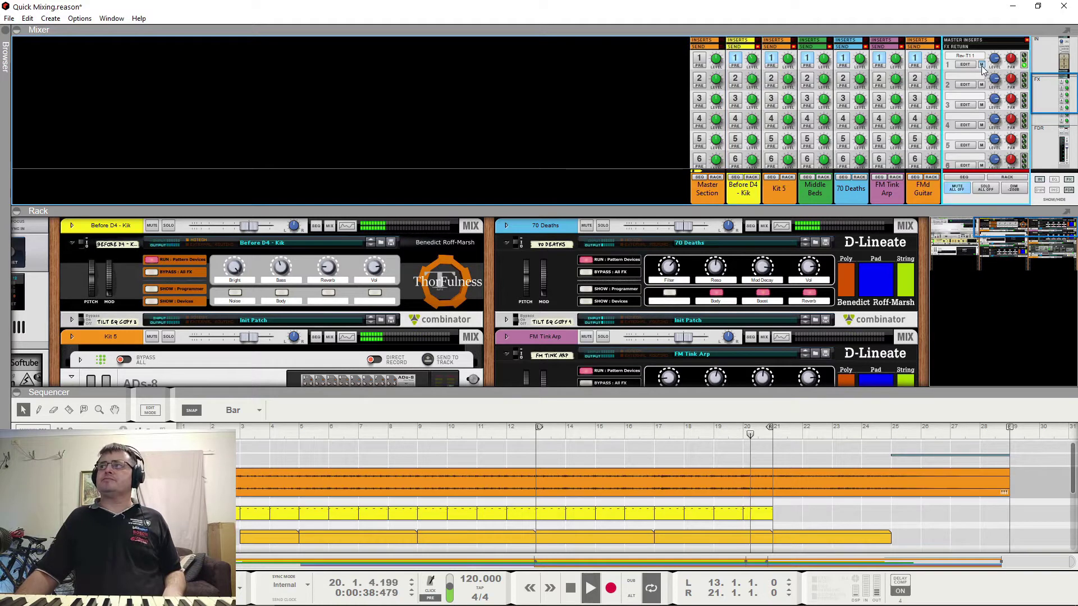
key("space")
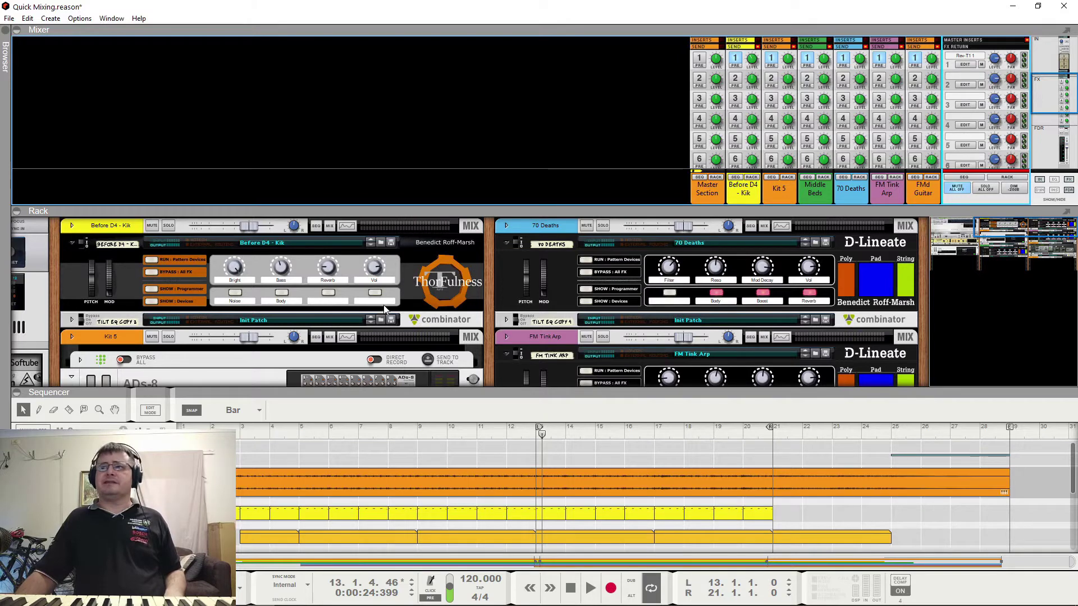
Solo the Kit 5 channel and compare its sound with the FX1 send off and on during playback.
left_click(169, 336)
key("space")
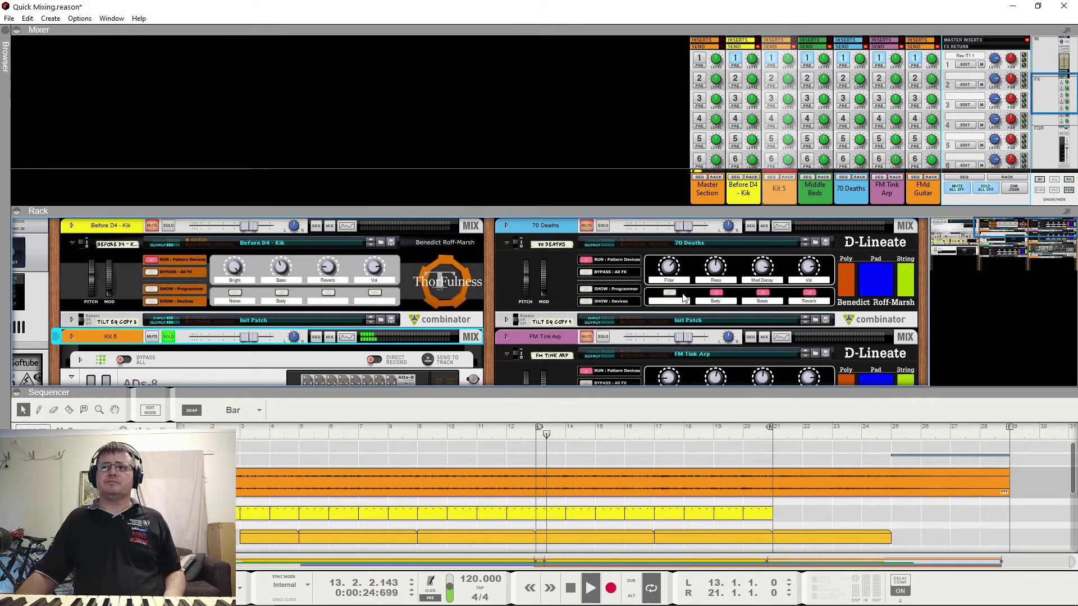
left_click(774, 62)
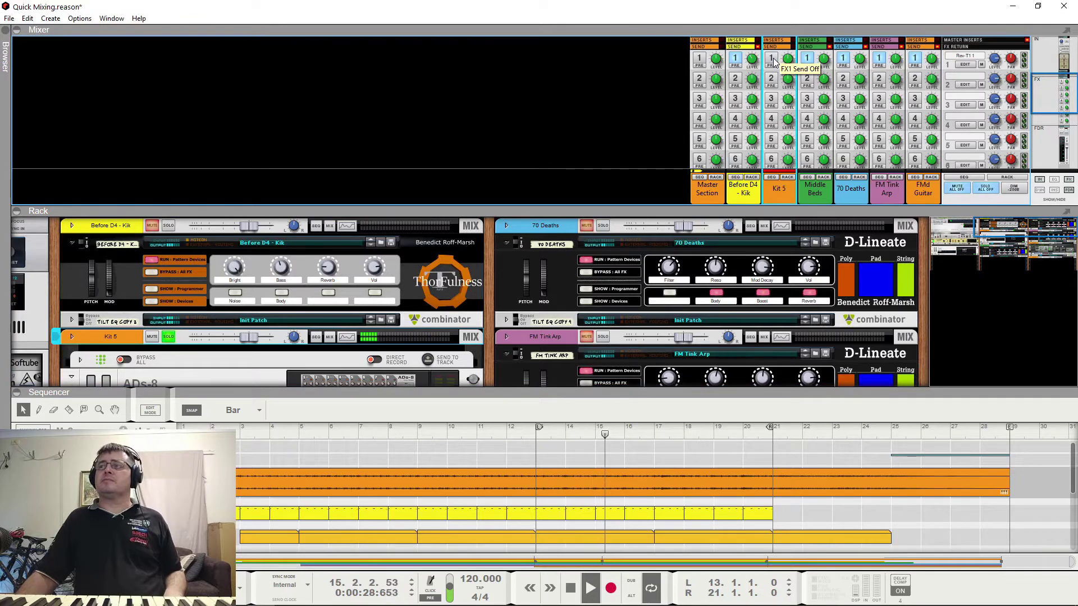
left_click(774, 61)
key("space")
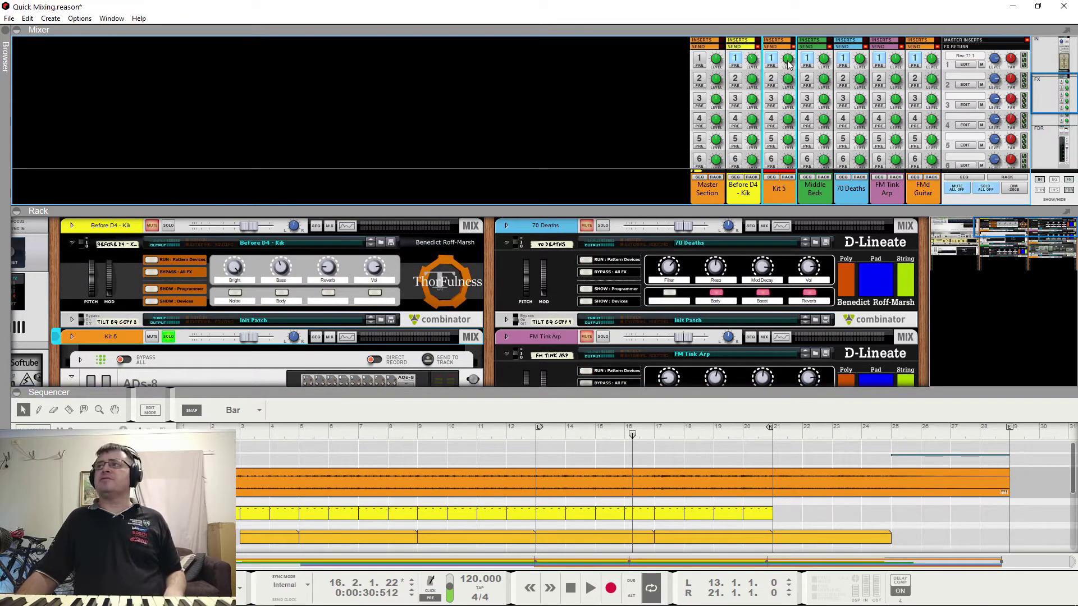
Lower Kit 5's FX1 send level to -43.27 dB by ear, toggling the send during playback and auditioning the result.
left_click_drag(788, 63, 791, 79)
key("space")
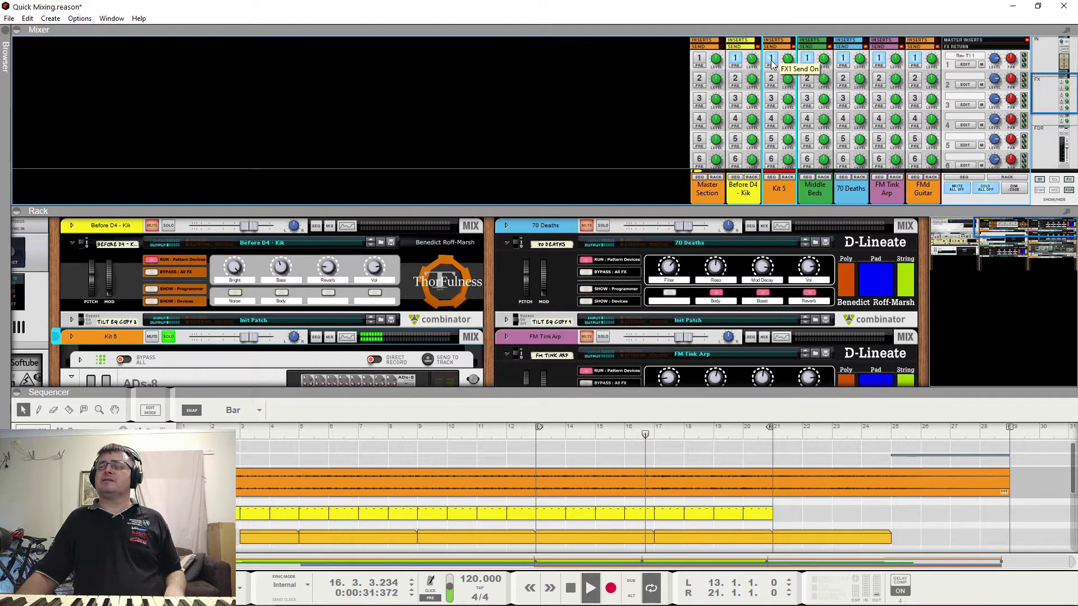
left_click(771, 59)
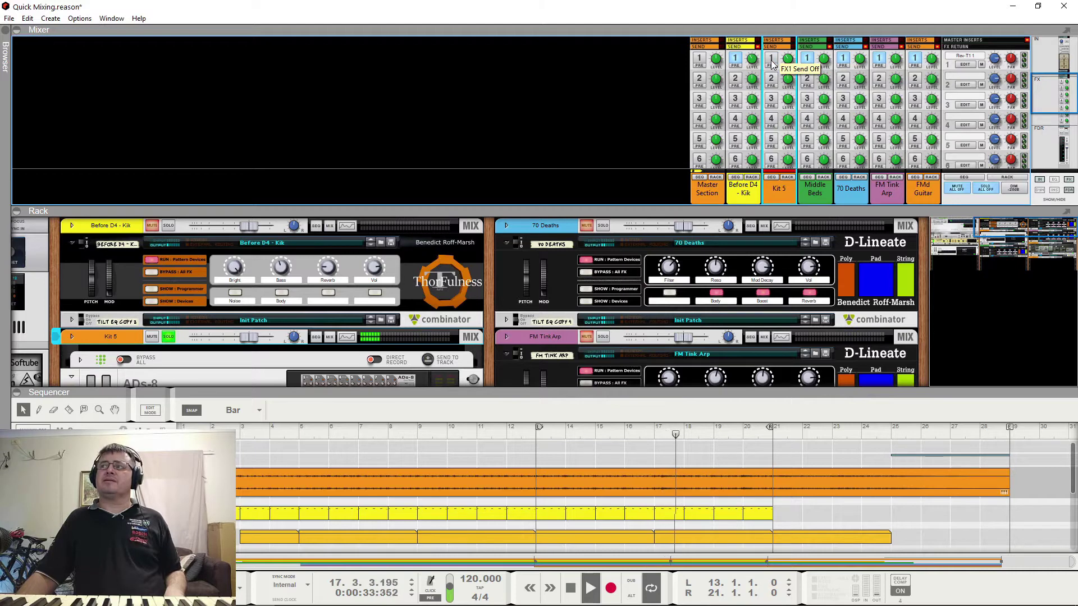
key("space")
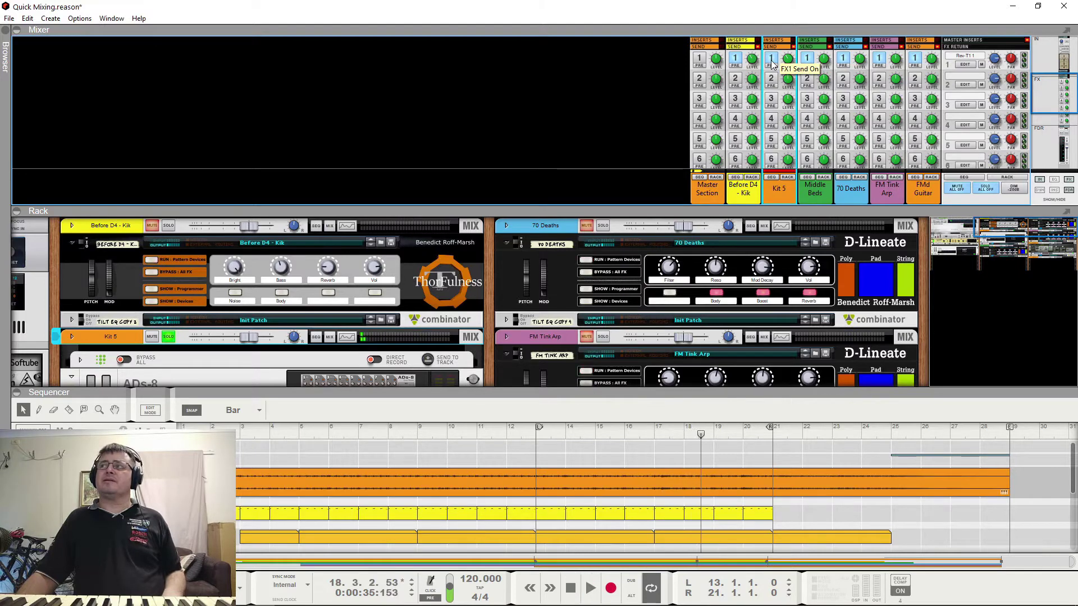
left_click(770, 59)
left_click_drag(789, 64, 789, 100)
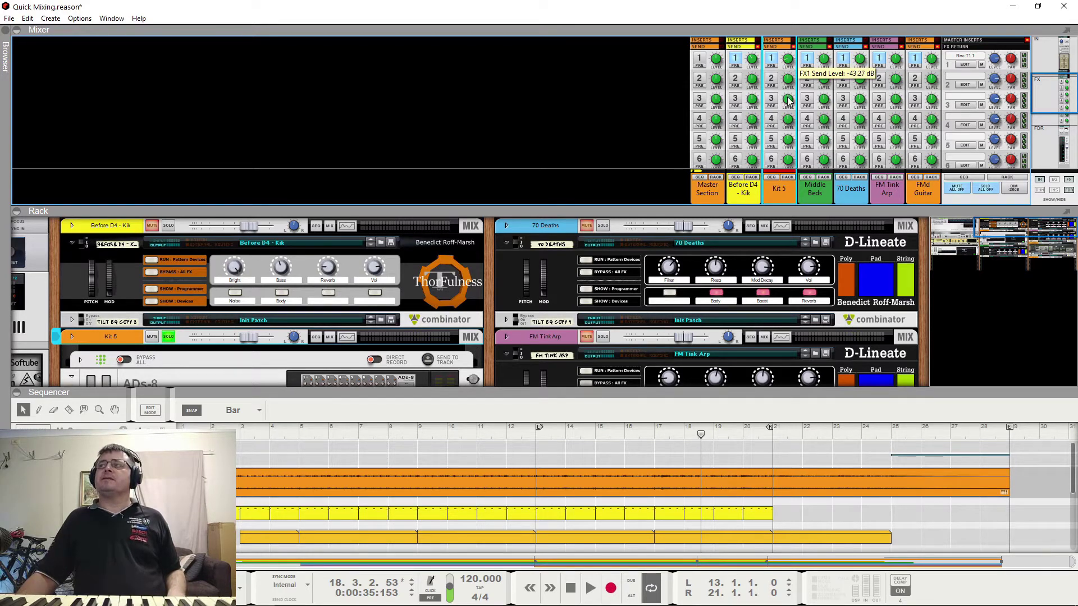
key("space")
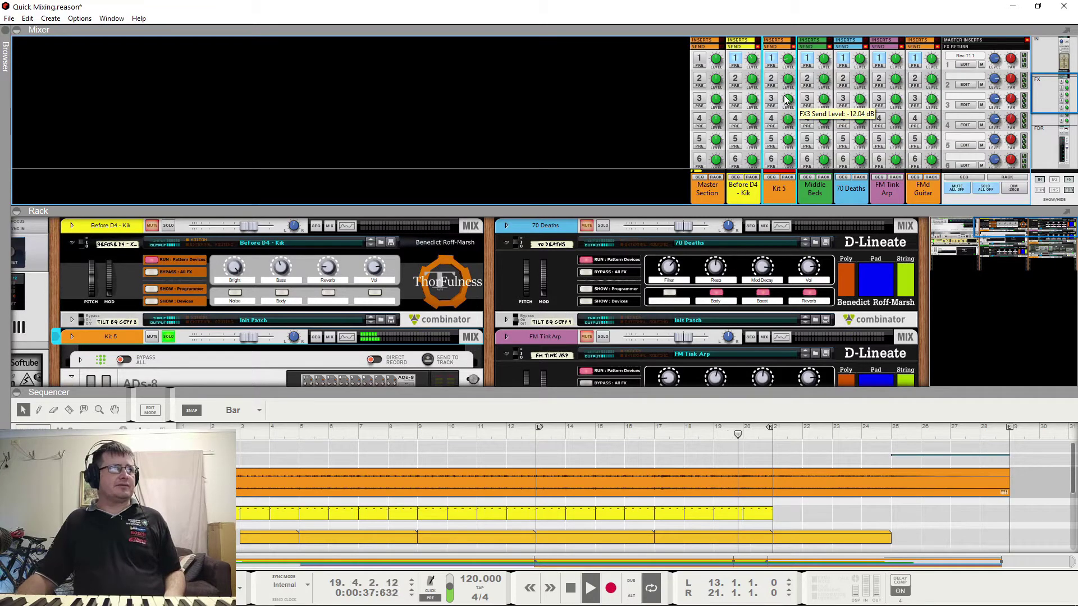
key("space")
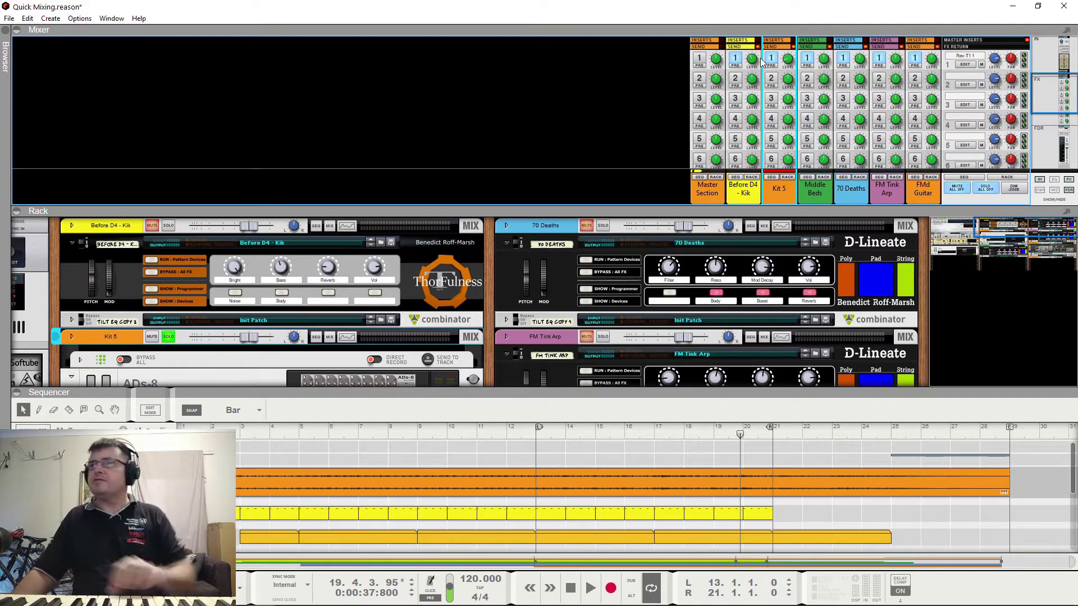
Play the loop with Kit 5 soloed and unsolo the channel to hear it in the full mix.
mouse_move(790, 62)
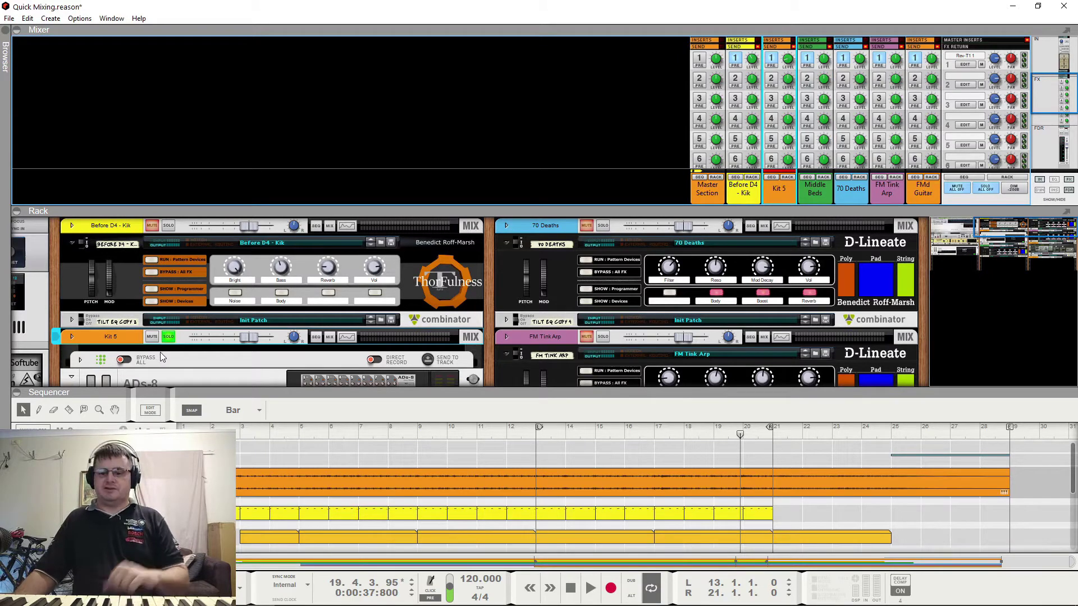
key("space")
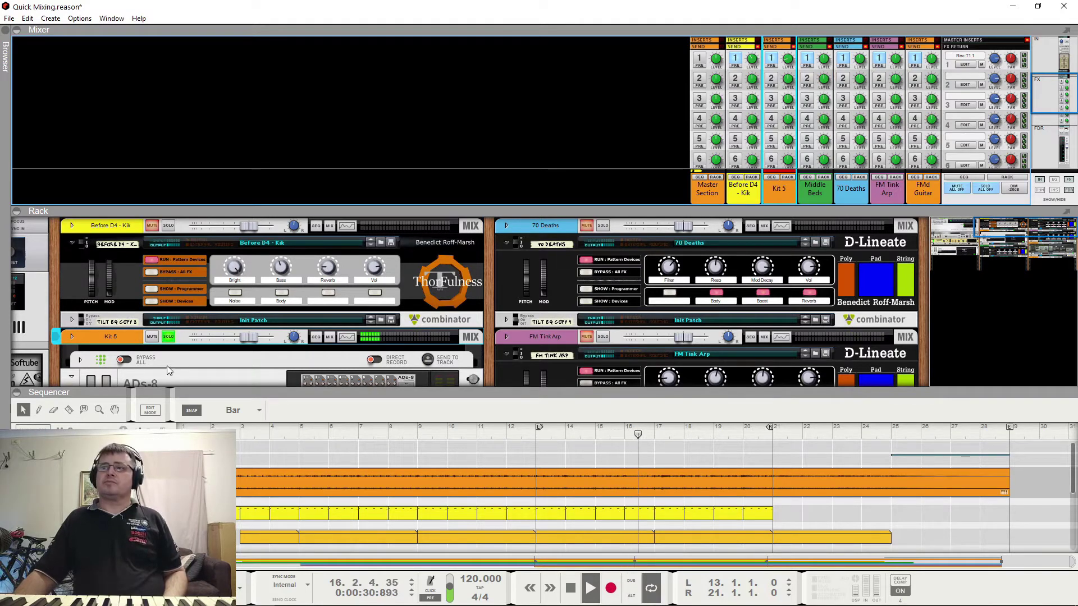
left_click(168, 336)
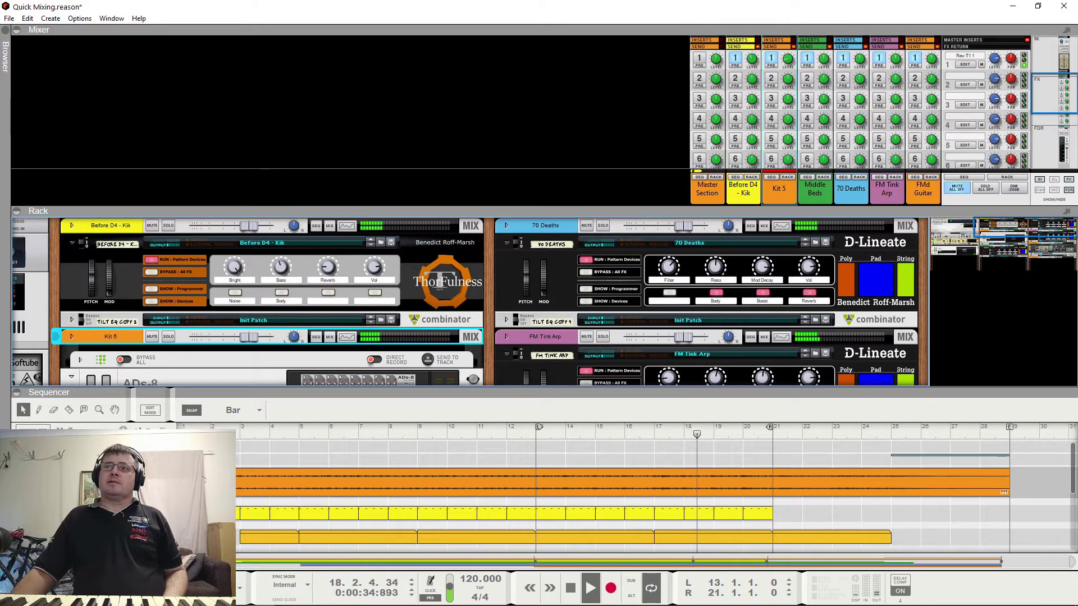
Collapse the rack and enlarge the mixer area to reveal more of the channel strips, stopping playback.
left_click(16, 211)
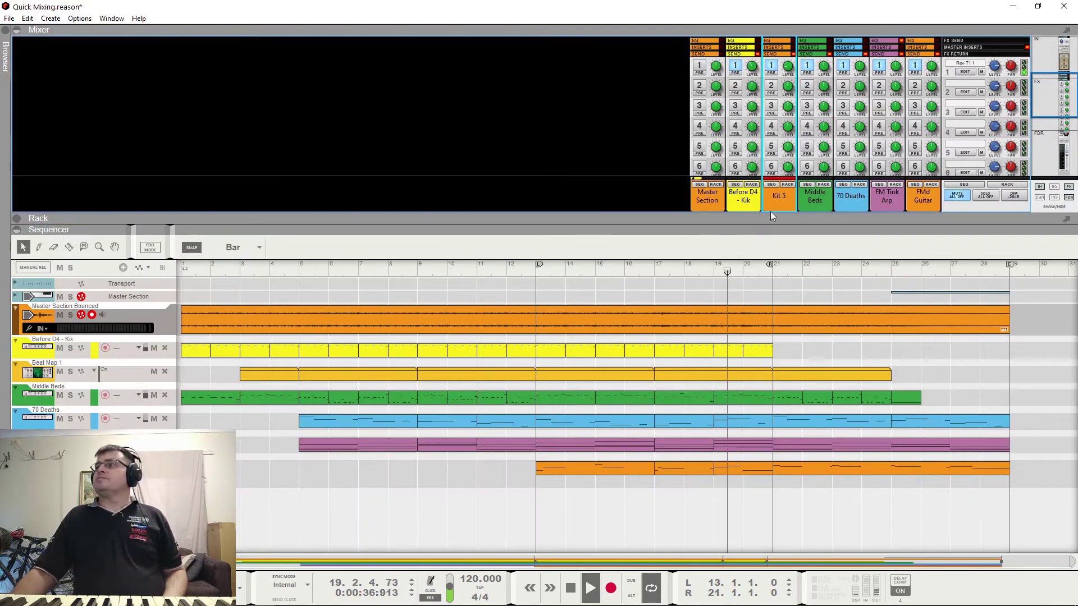
left_click_drag(783, 225, 787, 297)
key("space")
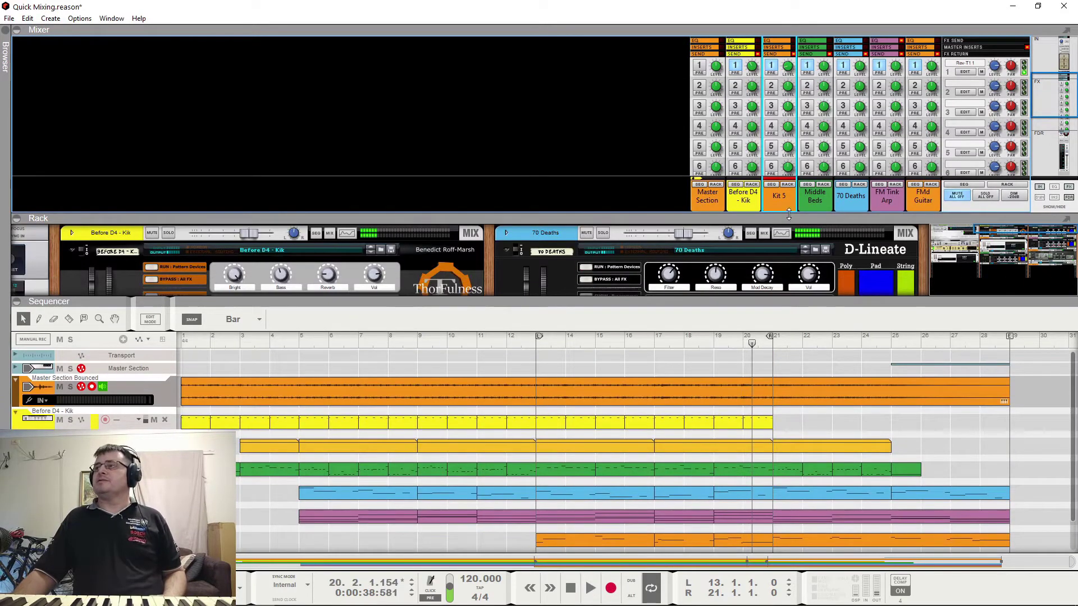
left_click_drag(788, 216, 782, 335)
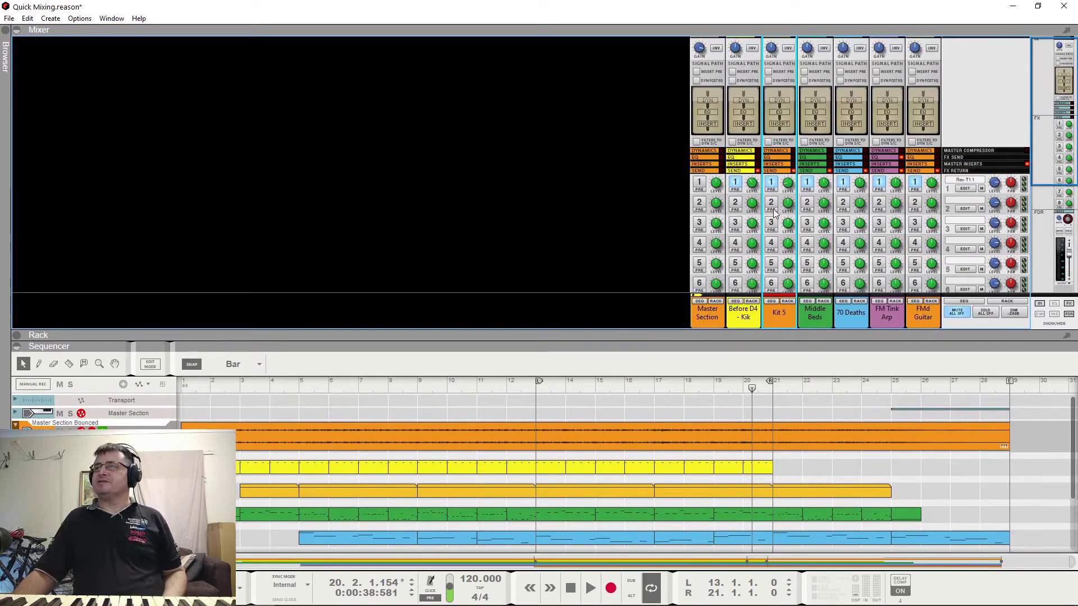
Solo the Middle Beds channel and adjust its FX1 send level by ear during playback, trying -33.17 dB before raising it.
scroll(860, 228, "down", 5)
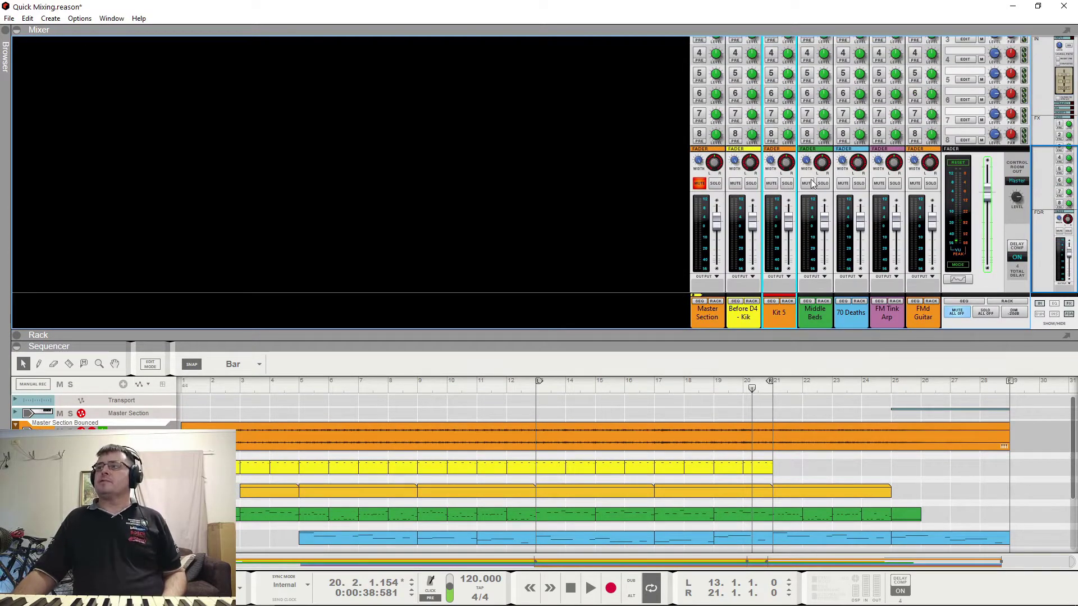
left_click(829, 191)
key("space")
scroll(817, 211, "up", 5)
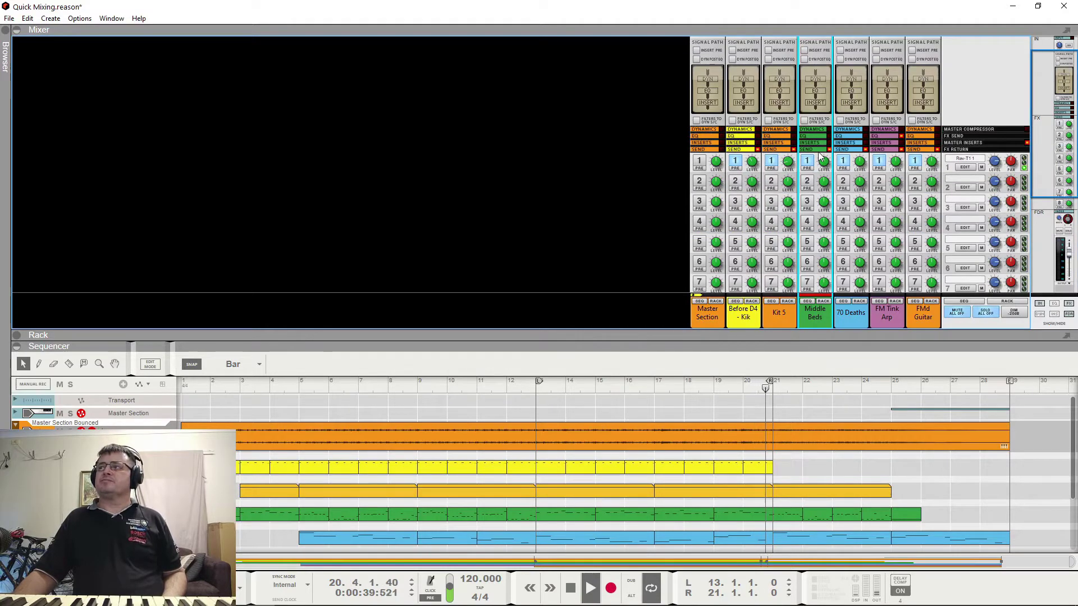
mouse_move(824, 167)
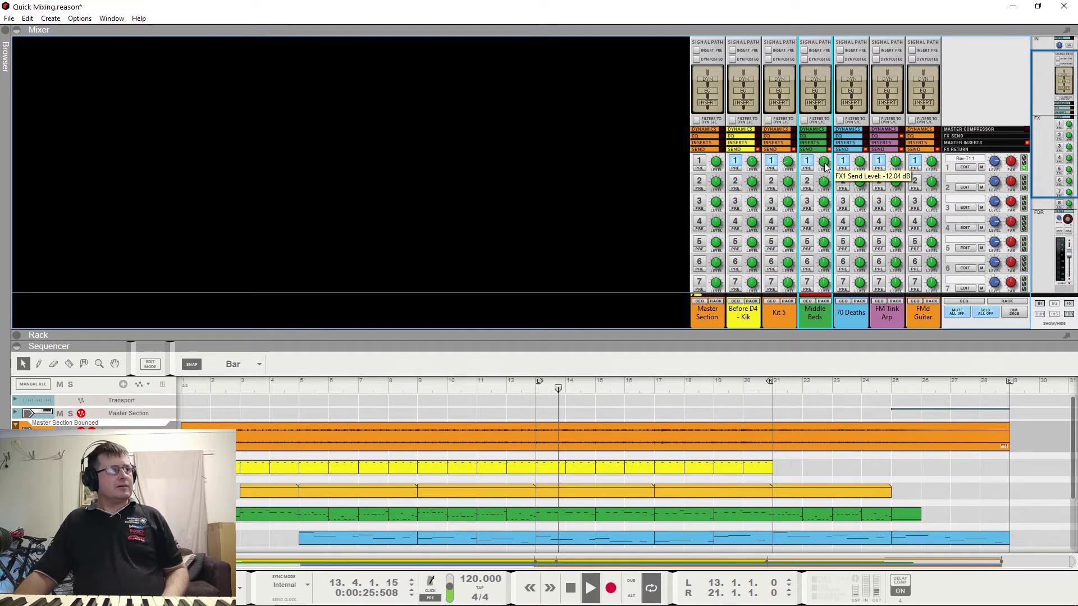
scroll(824, 166, "down", 5)
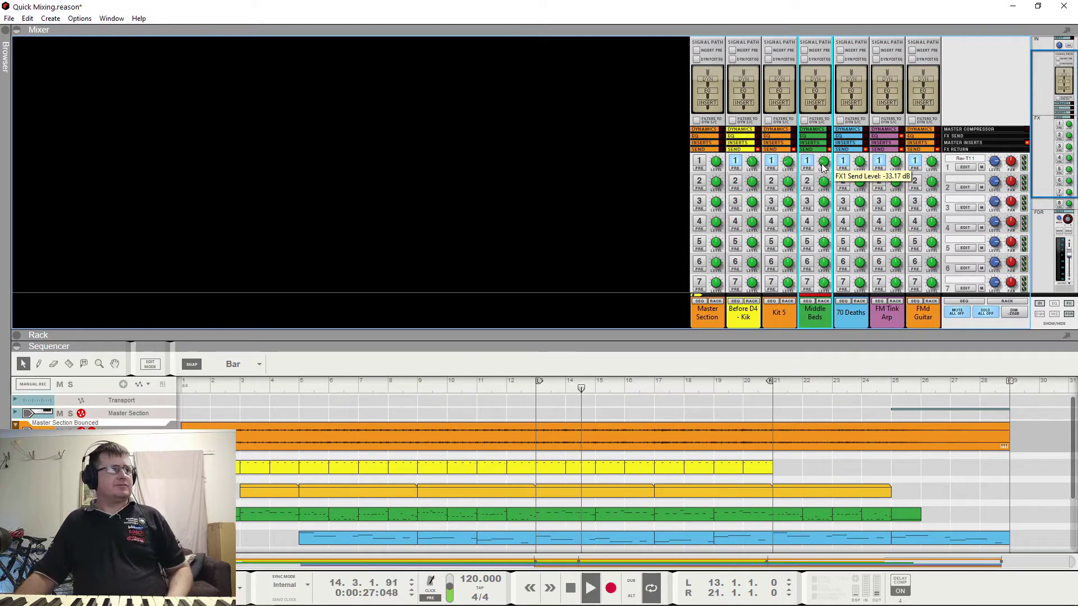
left_click_drag(823, 167, 836, 143)
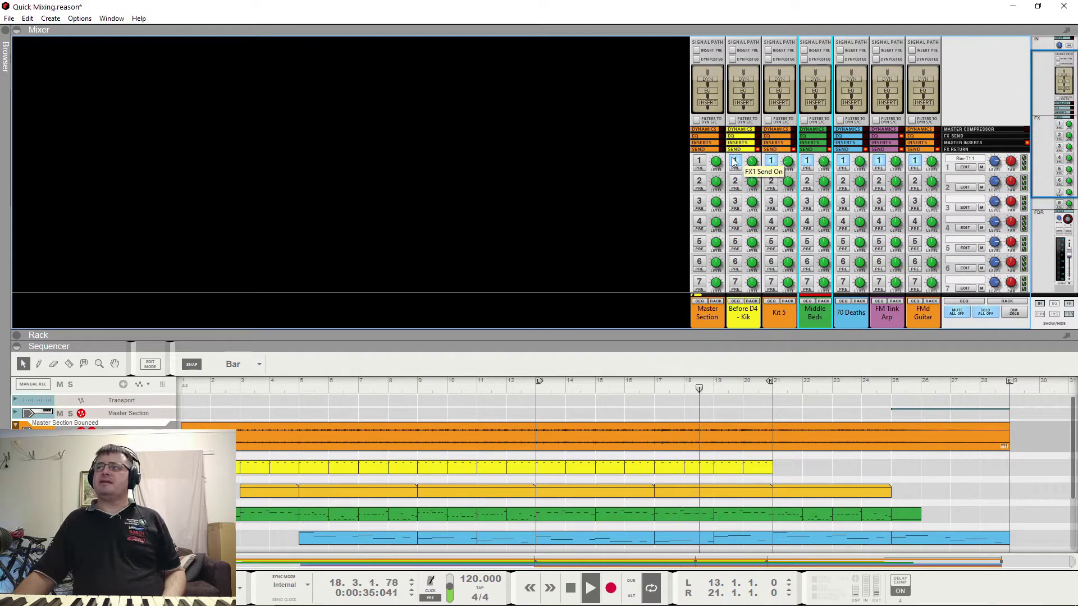
key("space")
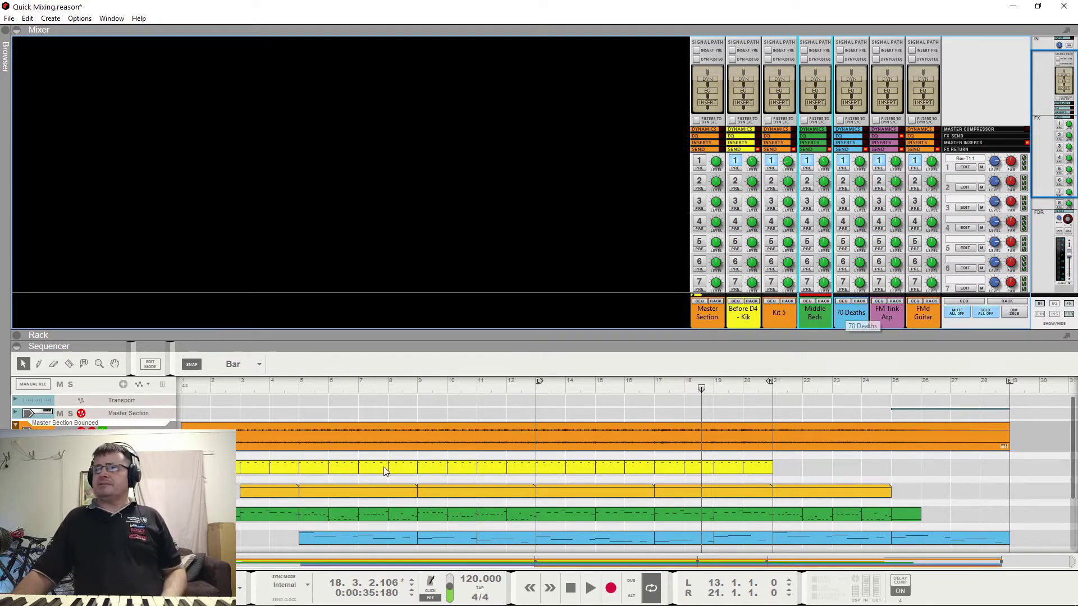
Switch the solo from Middle Beds to 70 Deaths, audition that channel in the loop, and stop playback.
scroll(822, 200, "down", 3)
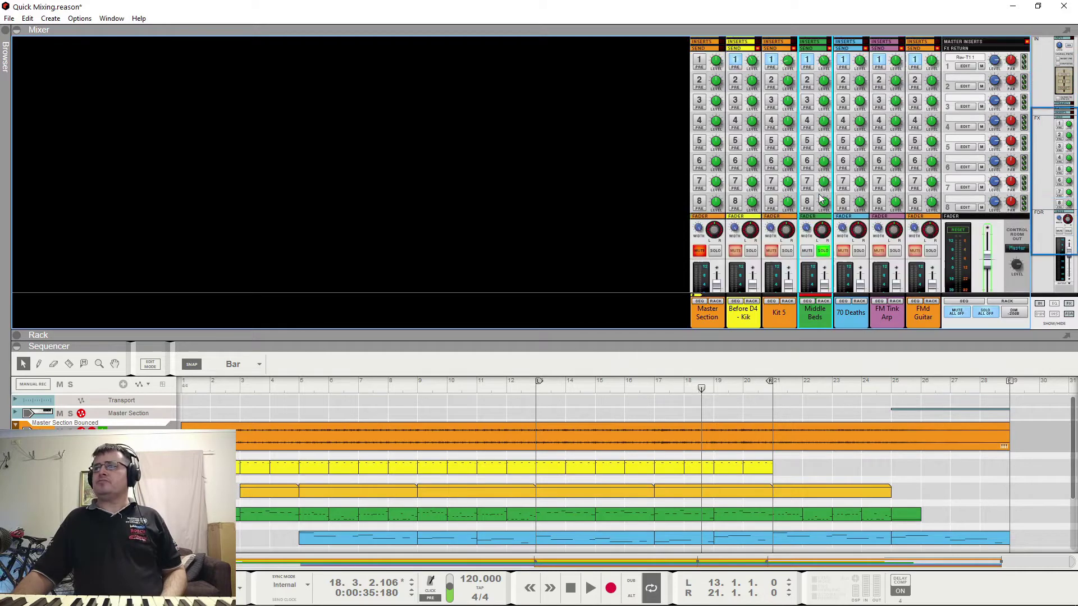
left_click(823, 251)
left_click(859, 251)
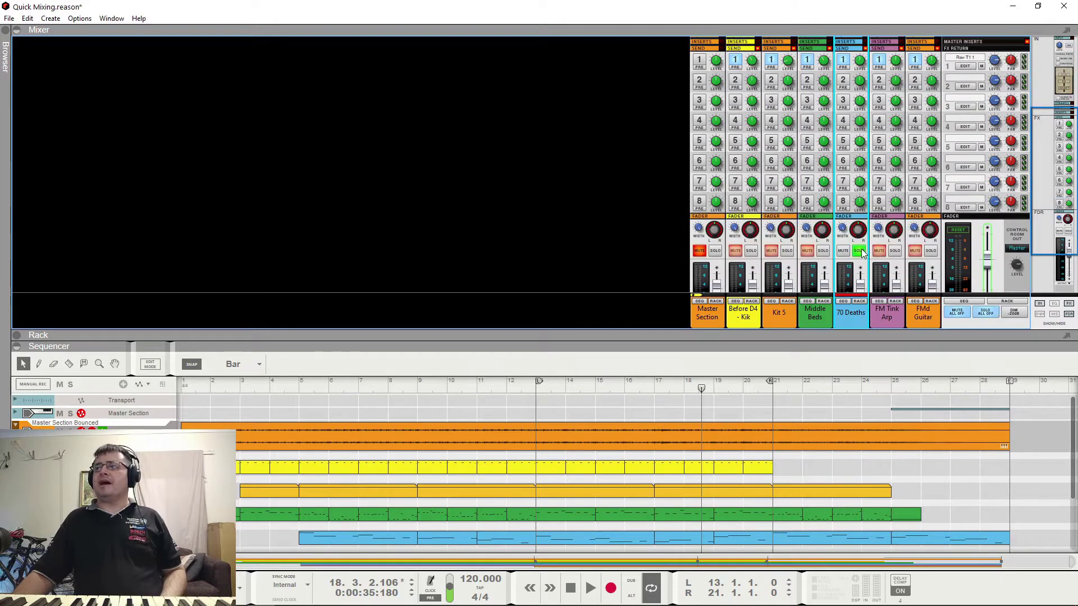
key("space")
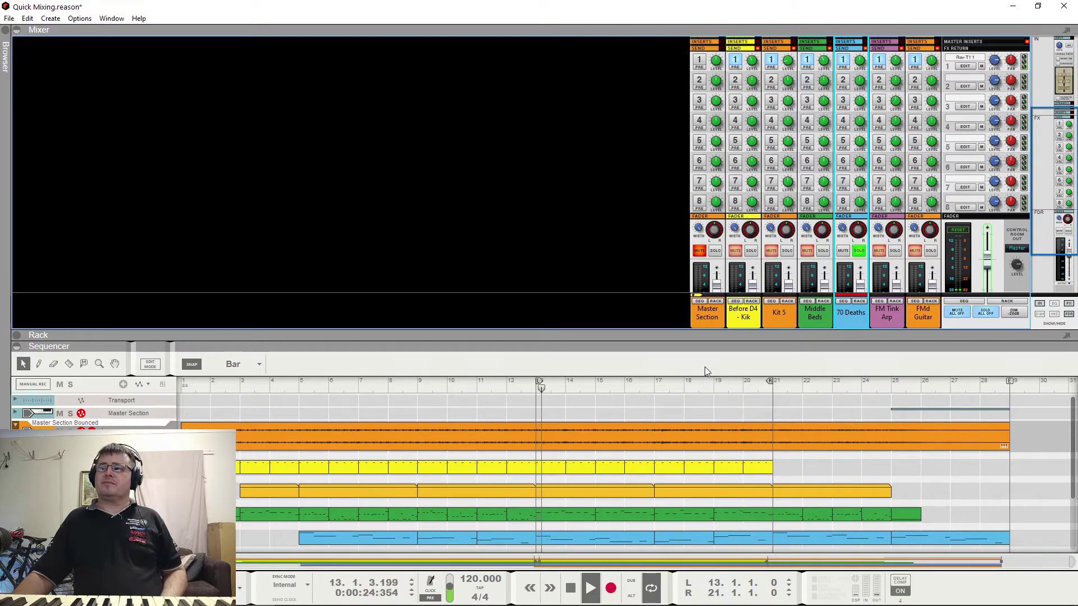
scroll(695, 390, "down", 3)
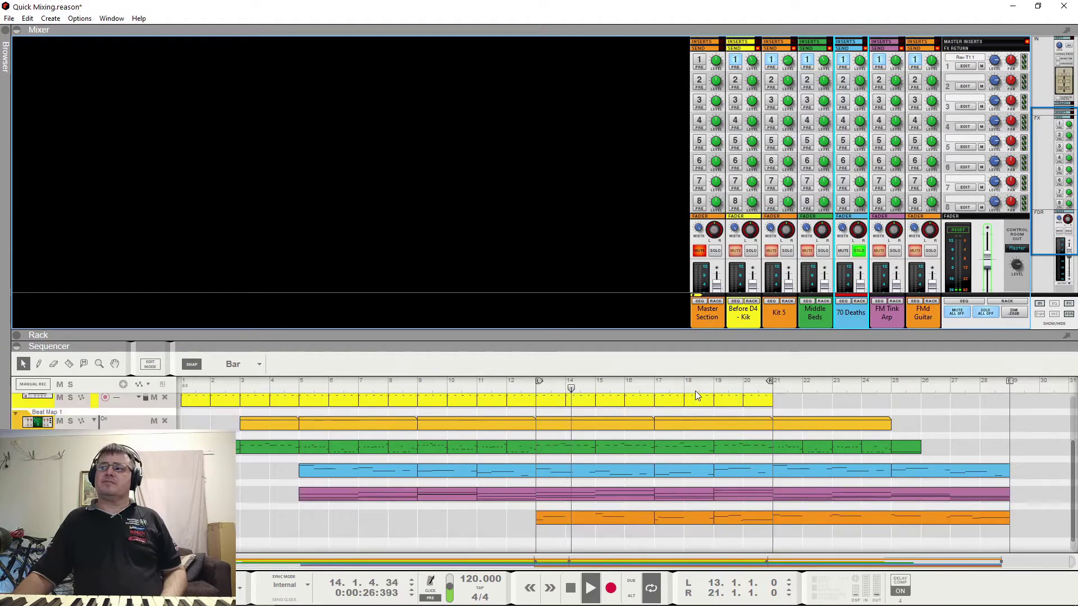
key("space")
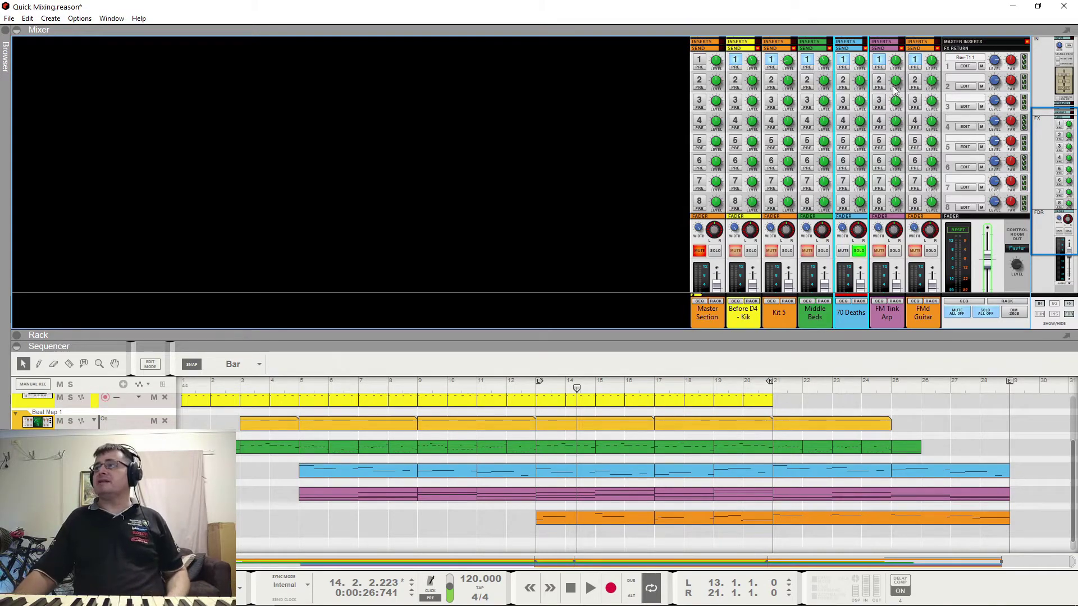
mouse_move(862, 68)
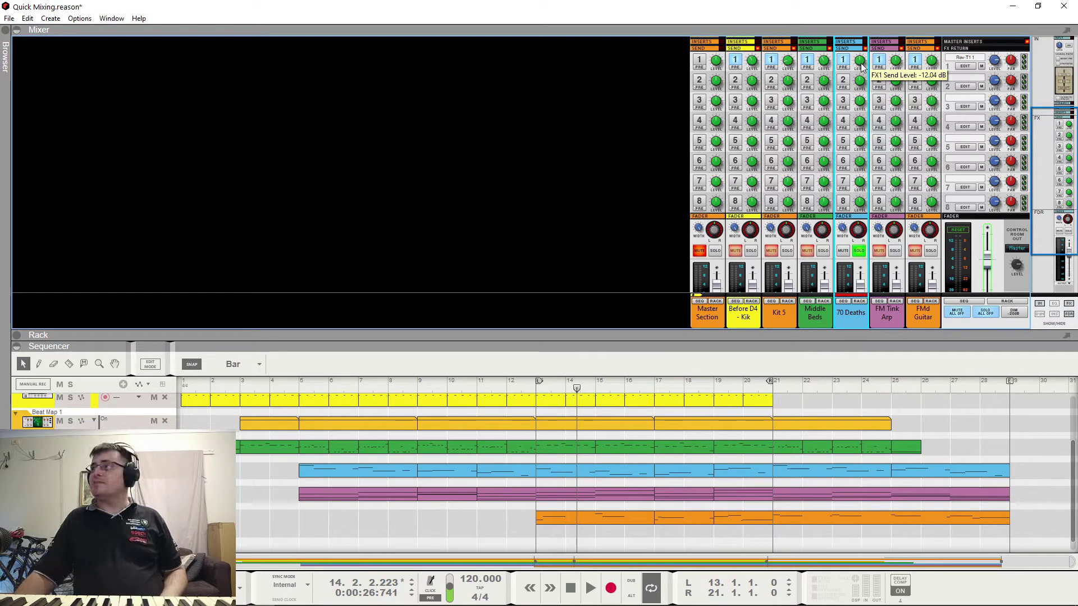
Adjust the 70 Deaths channel's FX1 send level by ear during playback, trying 0.00 dB before lowering it to -8.92 dB.
left_click_drag(861, 67, 876, 51)
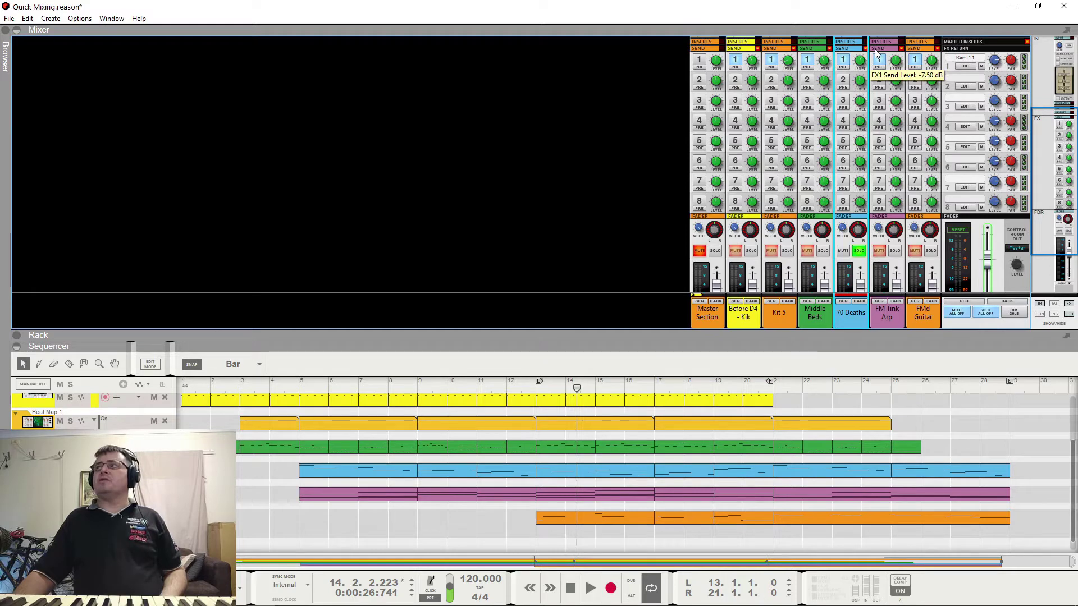
key("space")
mouse_move(861, 66)
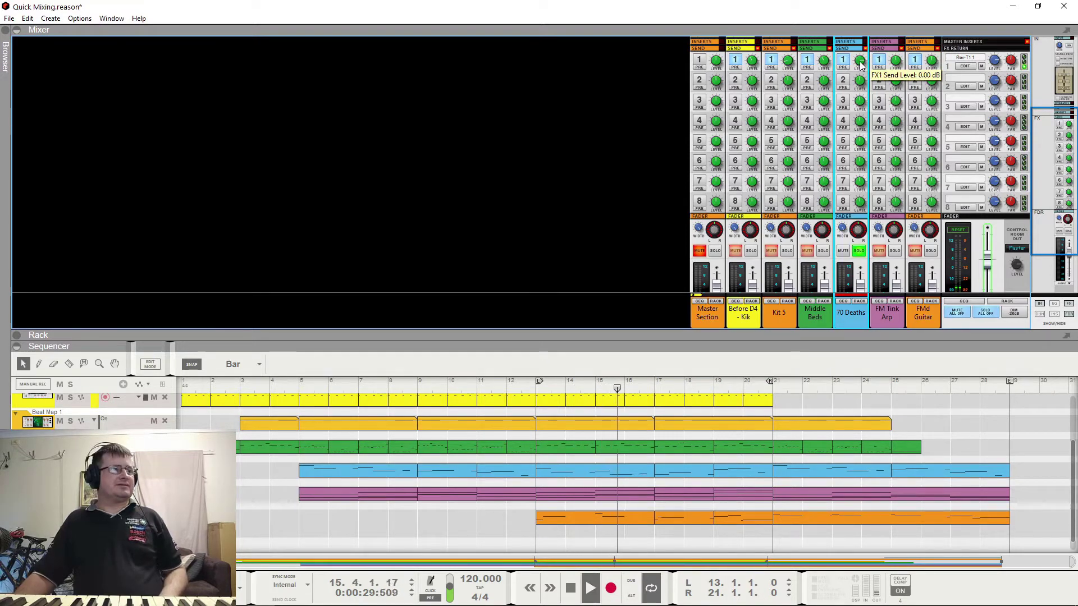
key("space")
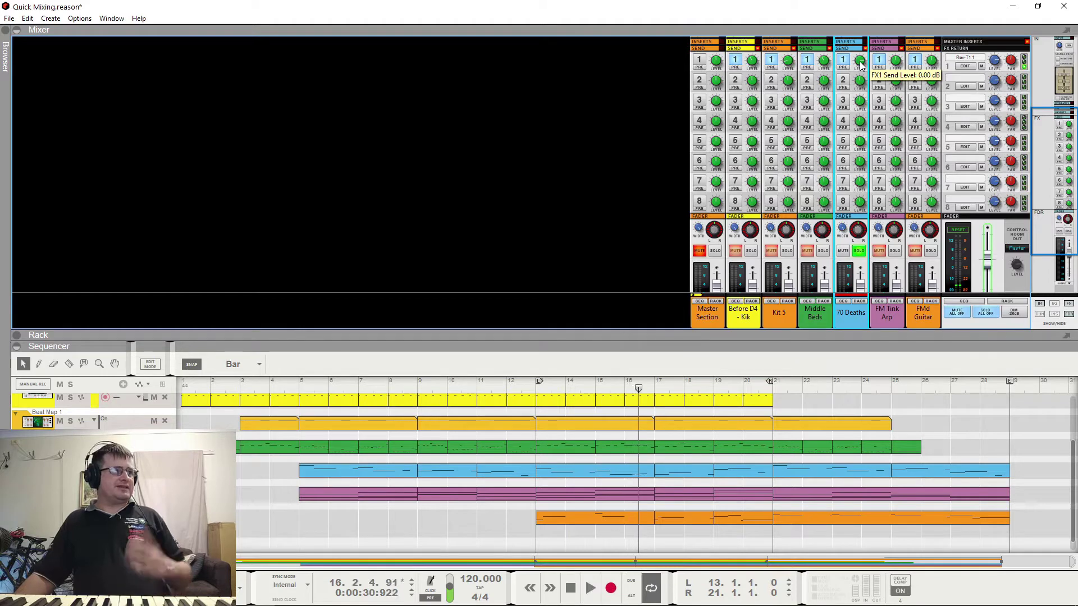
left_click_drag(860, 67, 859, 95)
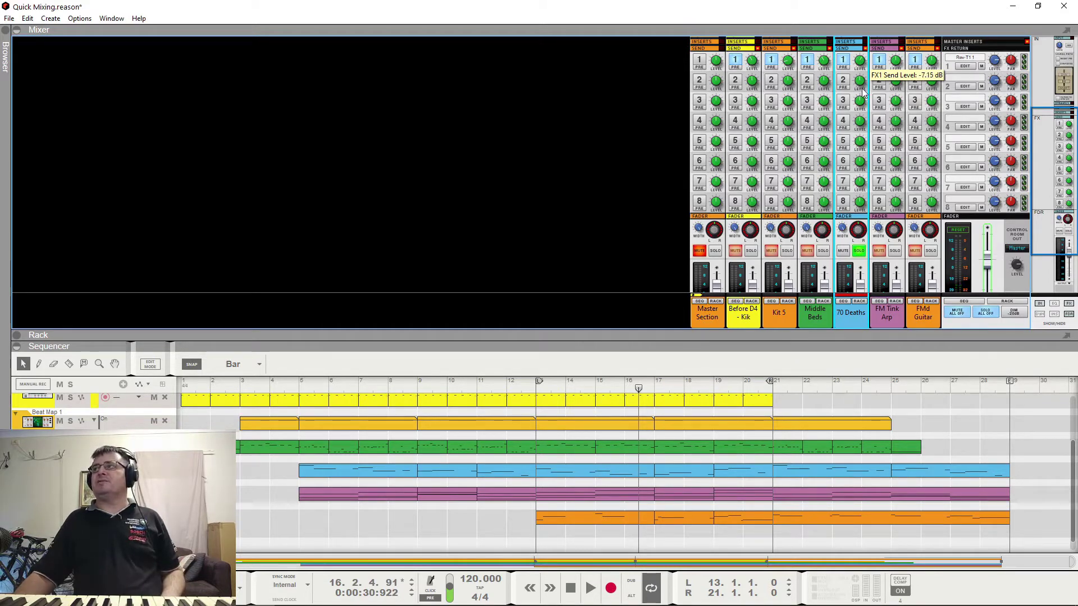
left_click_drag(858, 96, 864, 96)
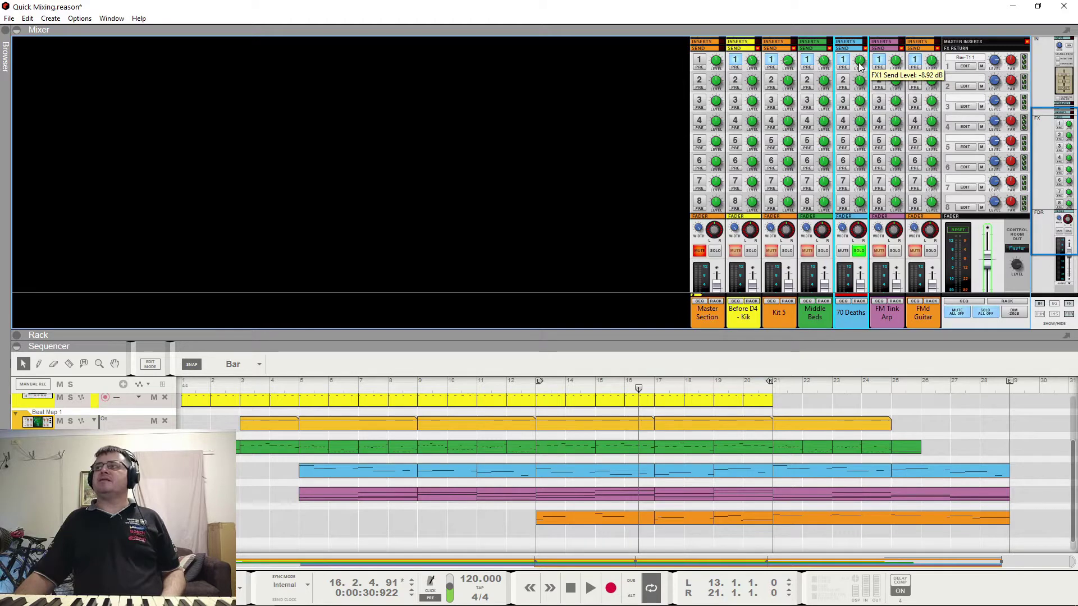
key("space")
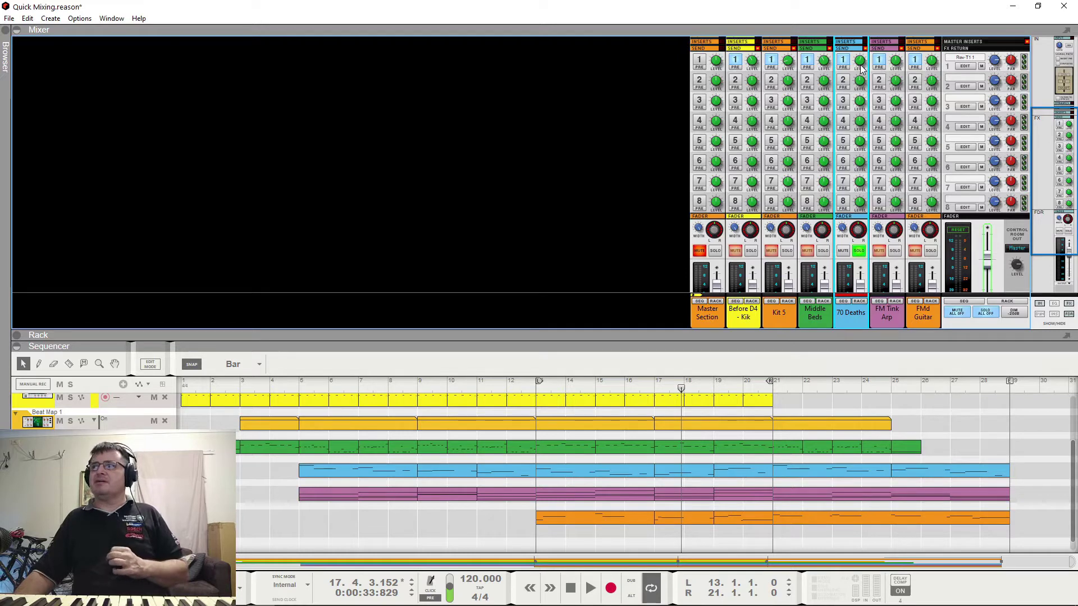
mouse_move(861, 67)
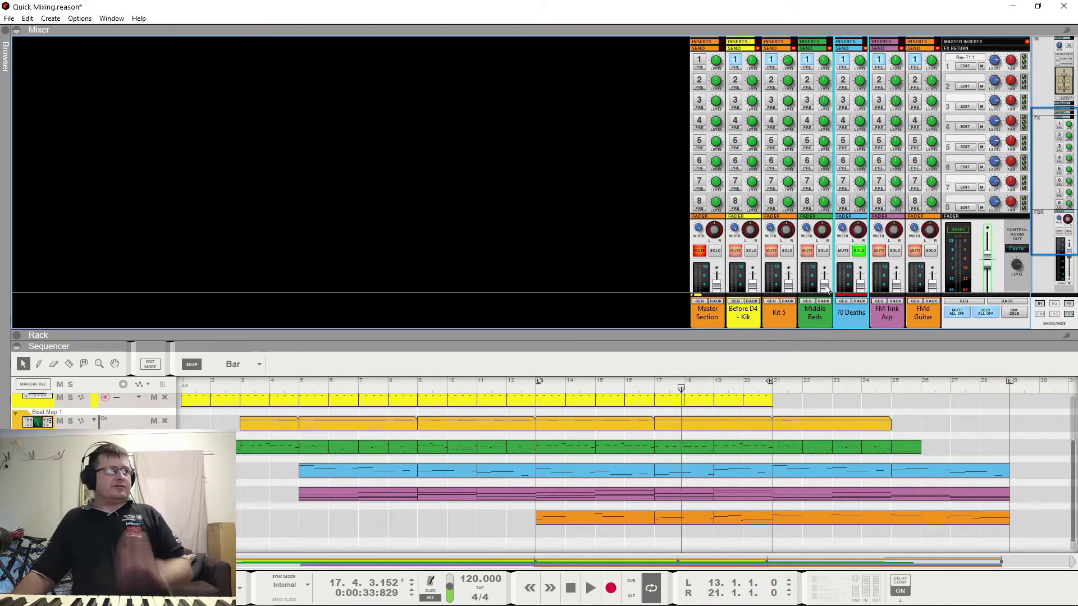
Lower the 70 Deaths channel fader to -1.46 dB while listening to the loop, and stop playback.
scroll(841, 287, "down", 2)
mouse_move(863, 262)
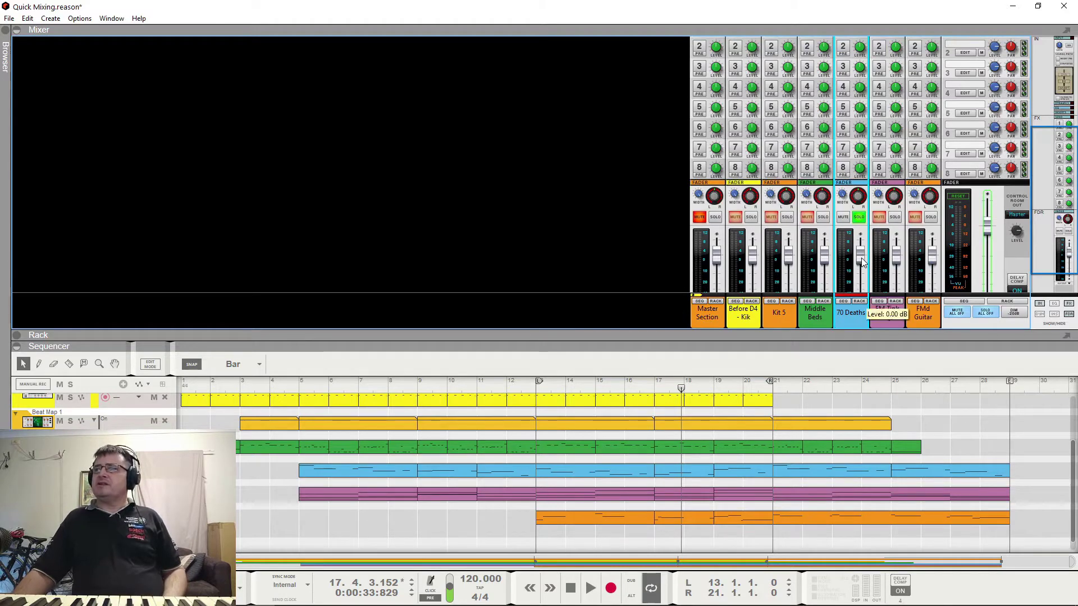
left_click_drag(862, 262, 864, 265)
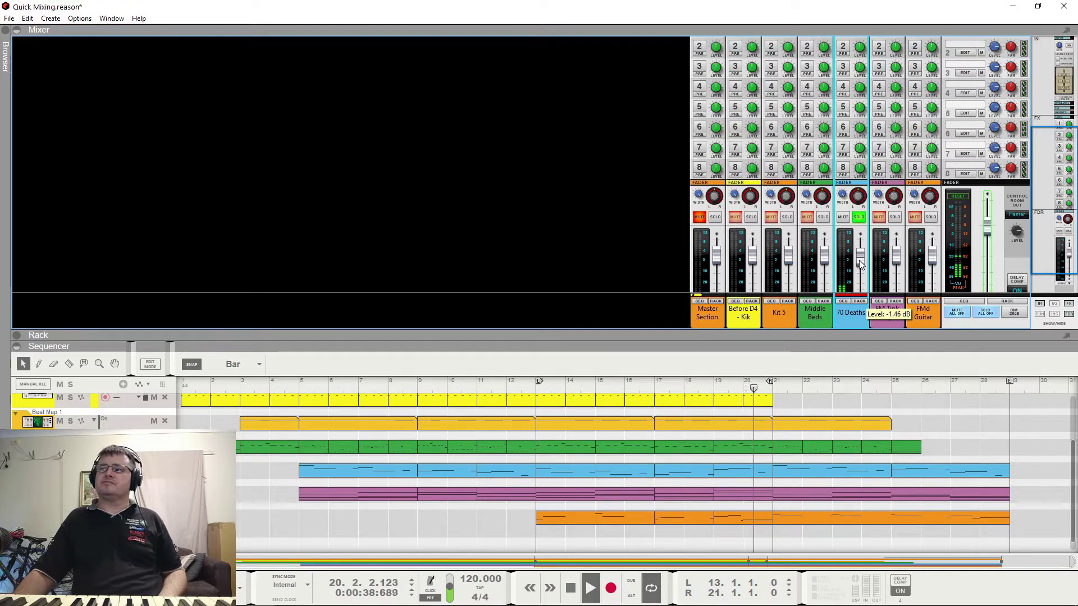
key("space")
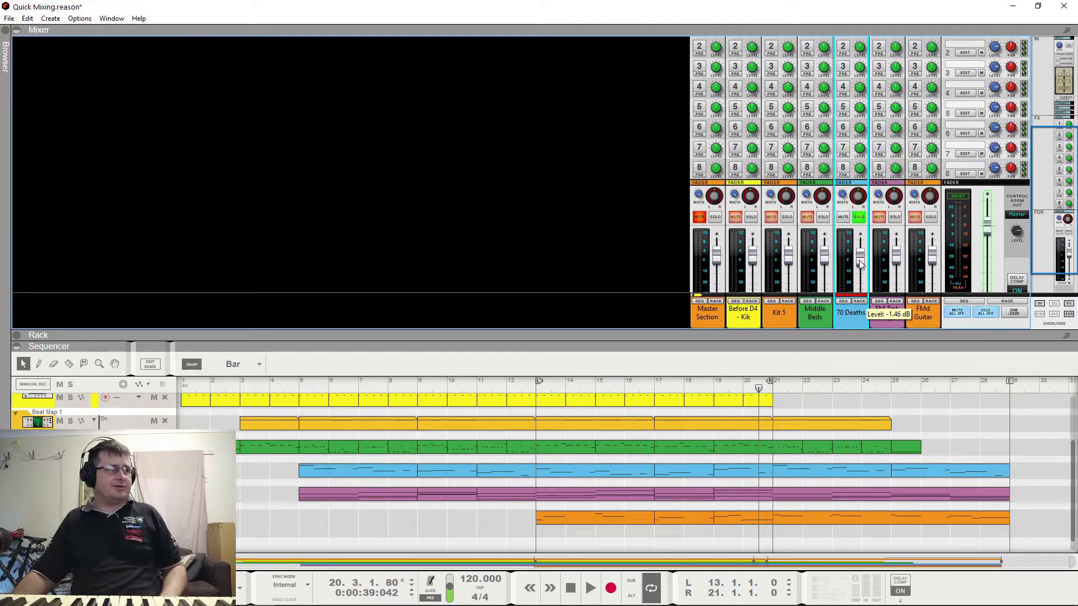
Switch the solo from 70 Deaths to FM Tink Arp and audition that channel in the loop.
left_click(859, 217)
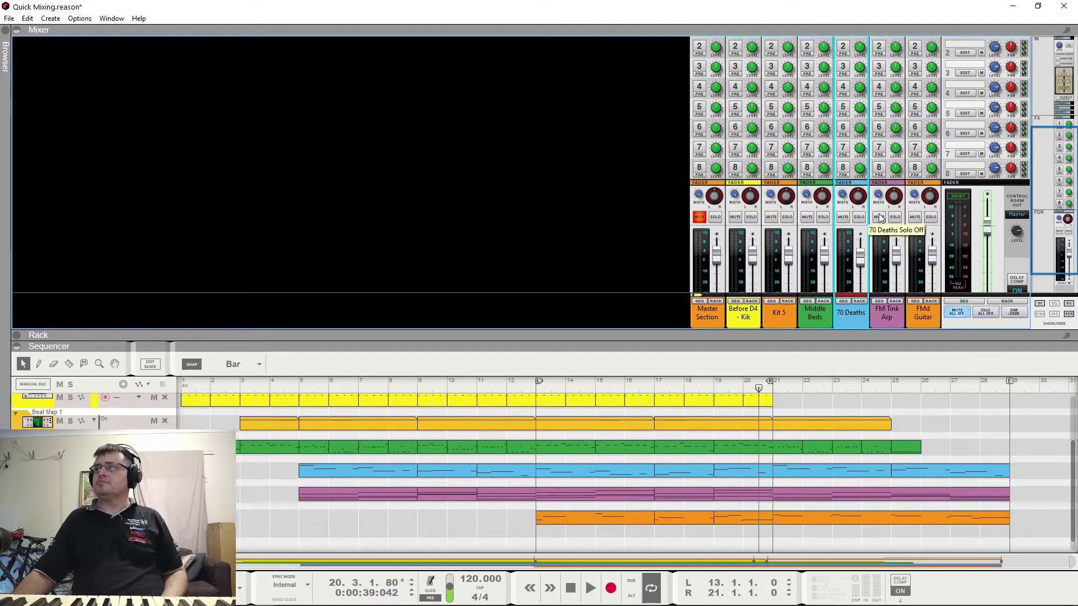
left_click(894, 217)
key("space")
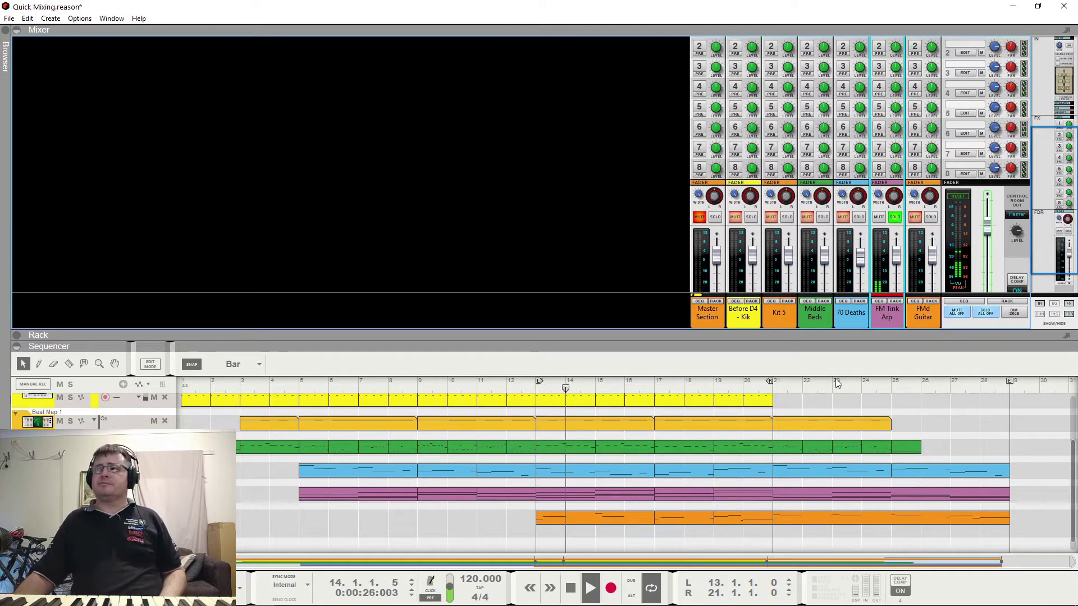
key("space")
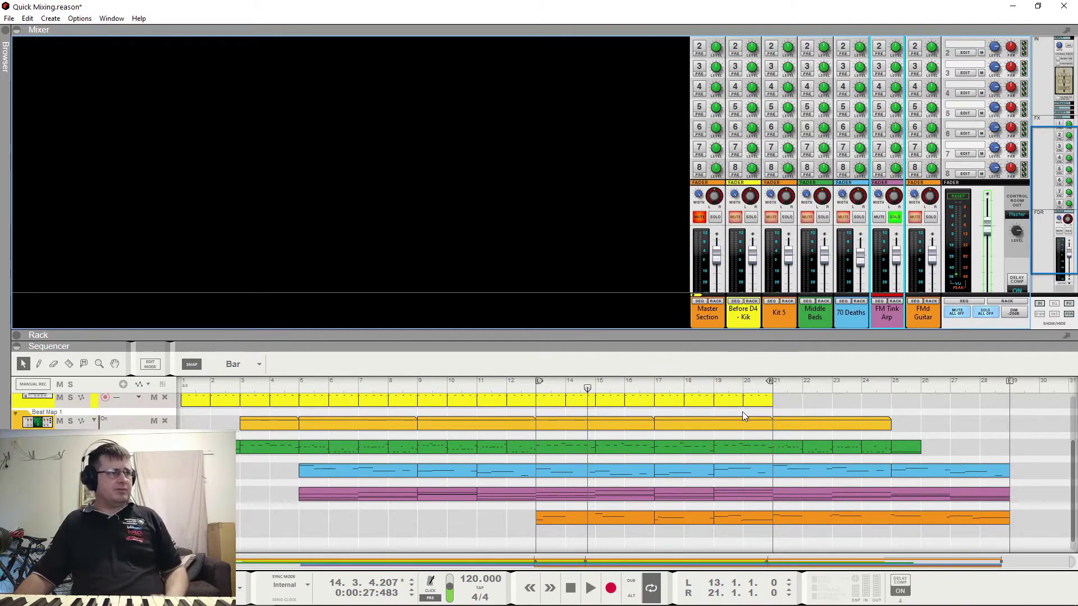
key("space")
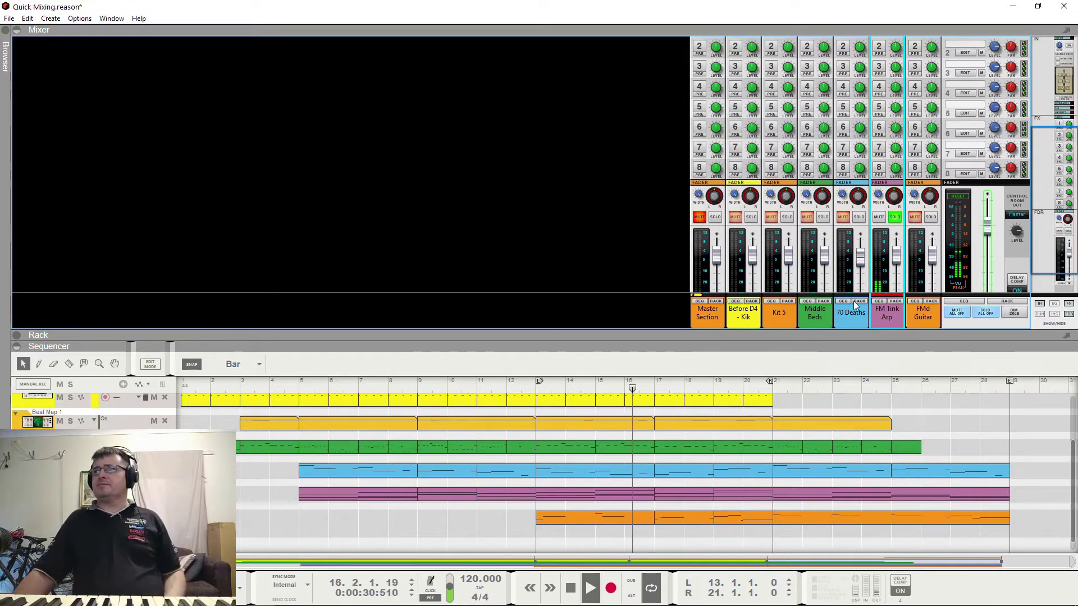
key("space")
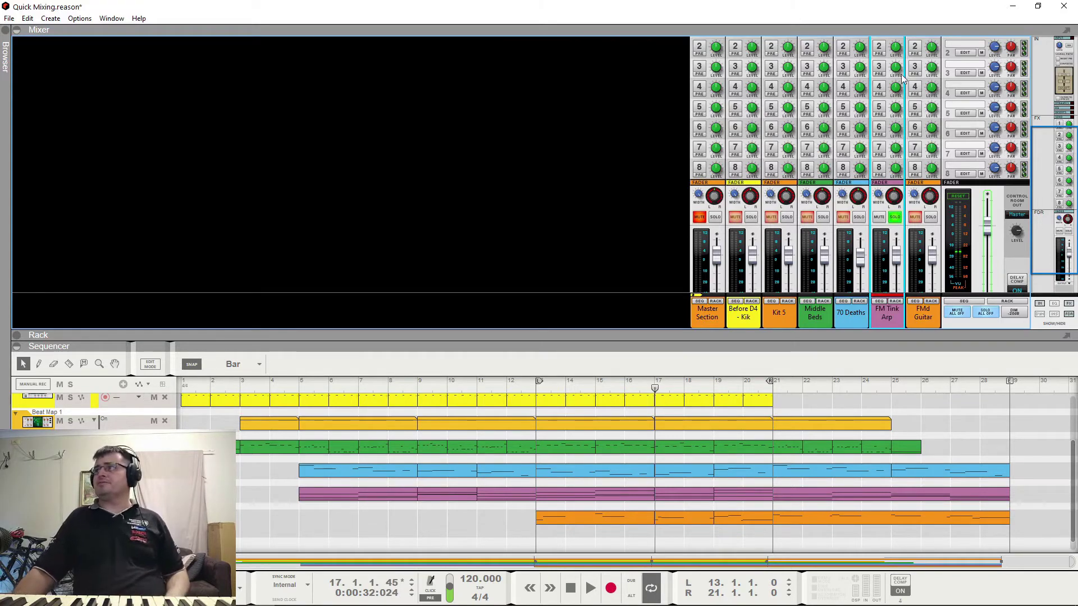
Replay FM Tink Arp from bar 13 and adjust its FX1 send level by ear, trying 0.00 dB before lowering it.
scroll(879, 143, "up", 3)
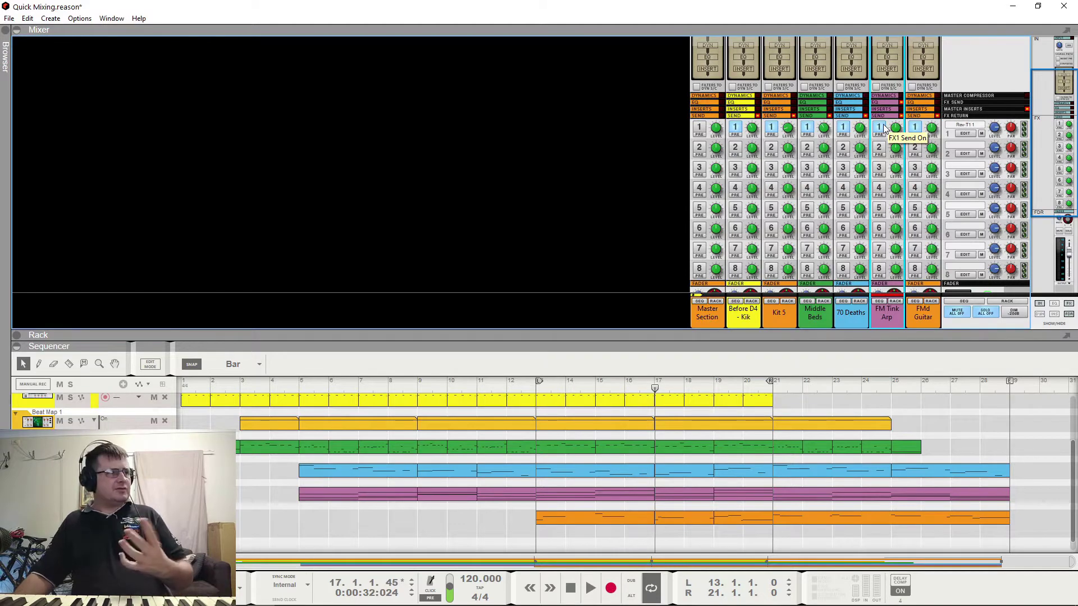
key("space")
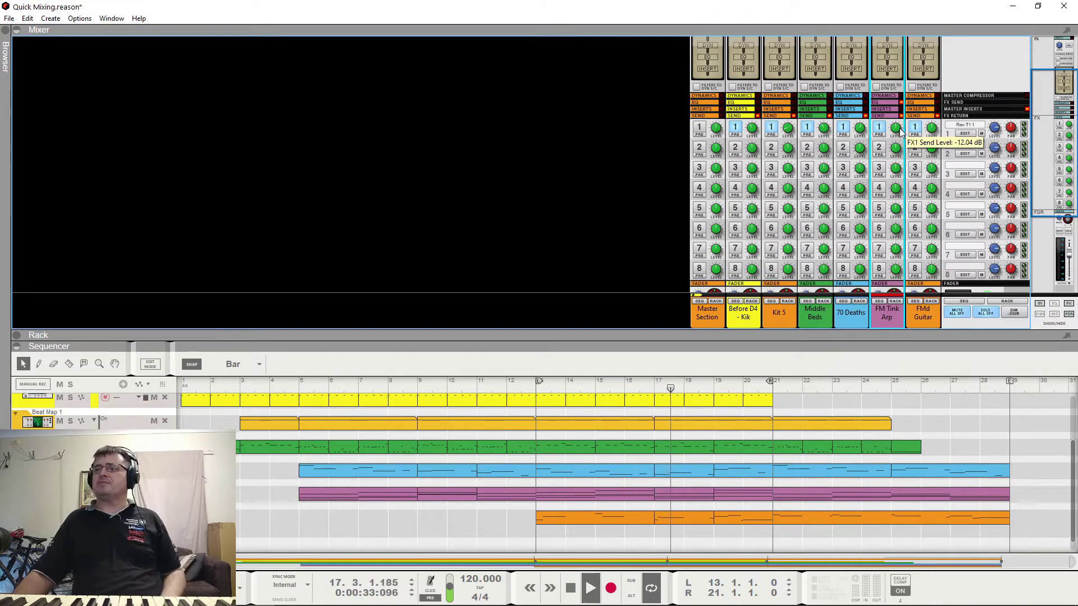
left_click(537, 391)
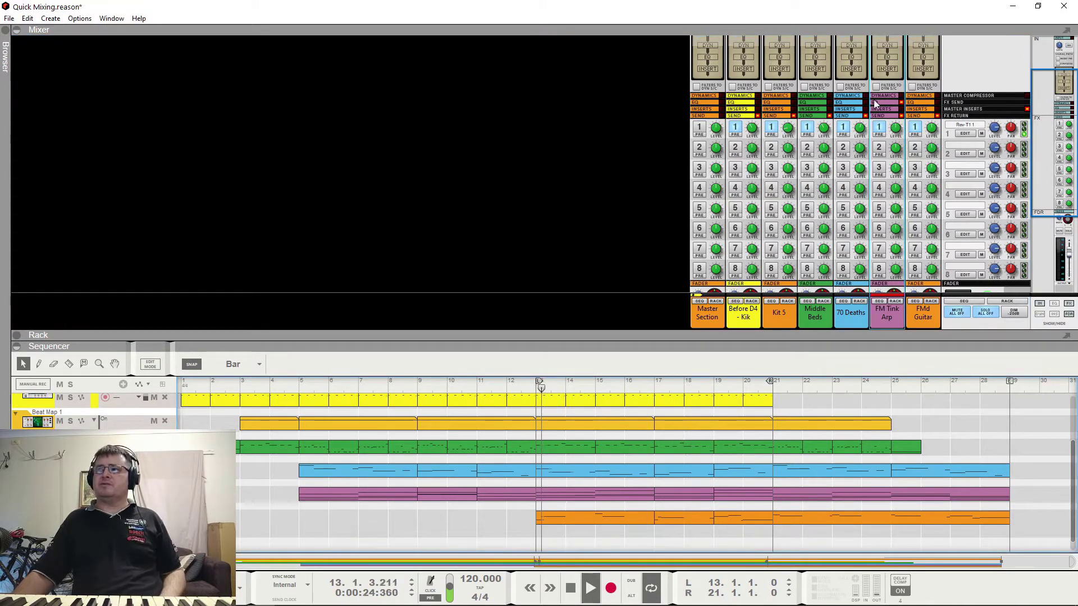
left_click_drag(895, 129, 916, 88)
key("space")
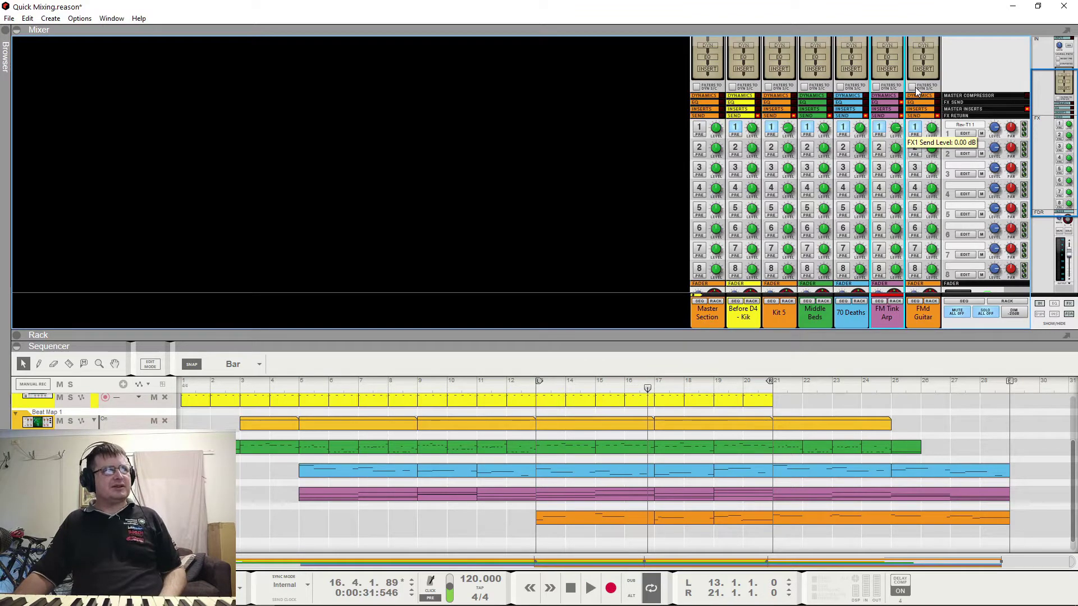
left_click_drag(915, 96, 915, 135)
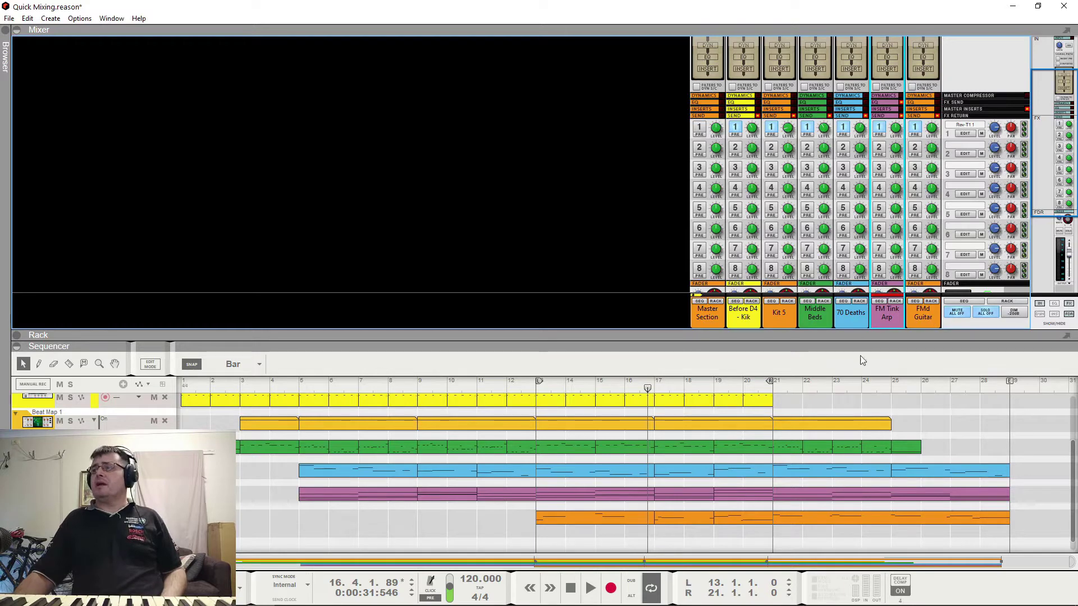
Switch the solo from FM Tink Arp to FMd Guitar and compare it with its FX1 send off and on during playback.
scroll(925, 235, "down", 3)
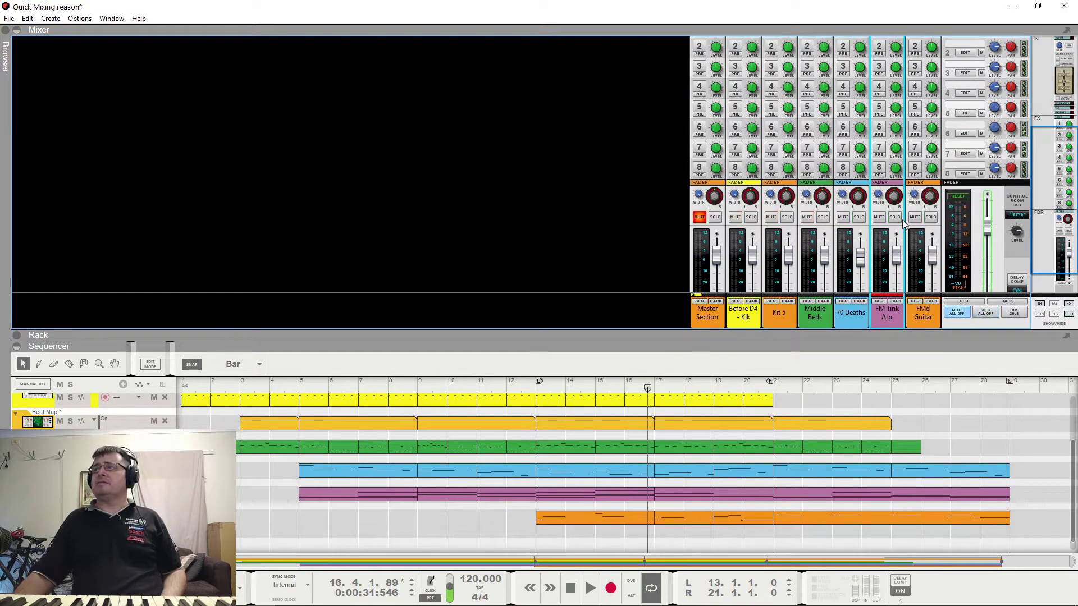
scroll(912, 223, "up", 4)
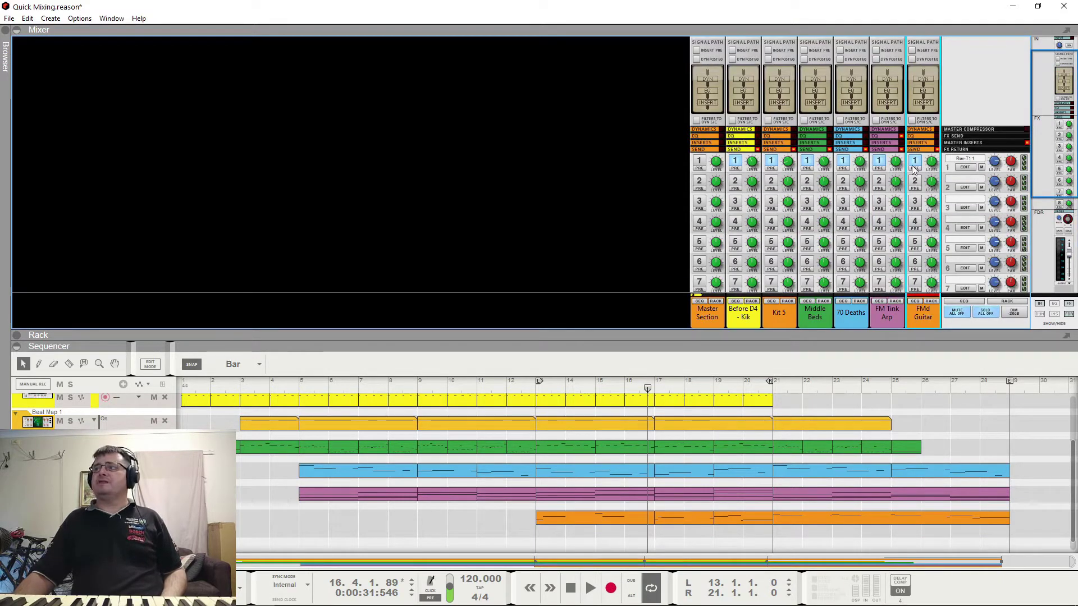
key("space")
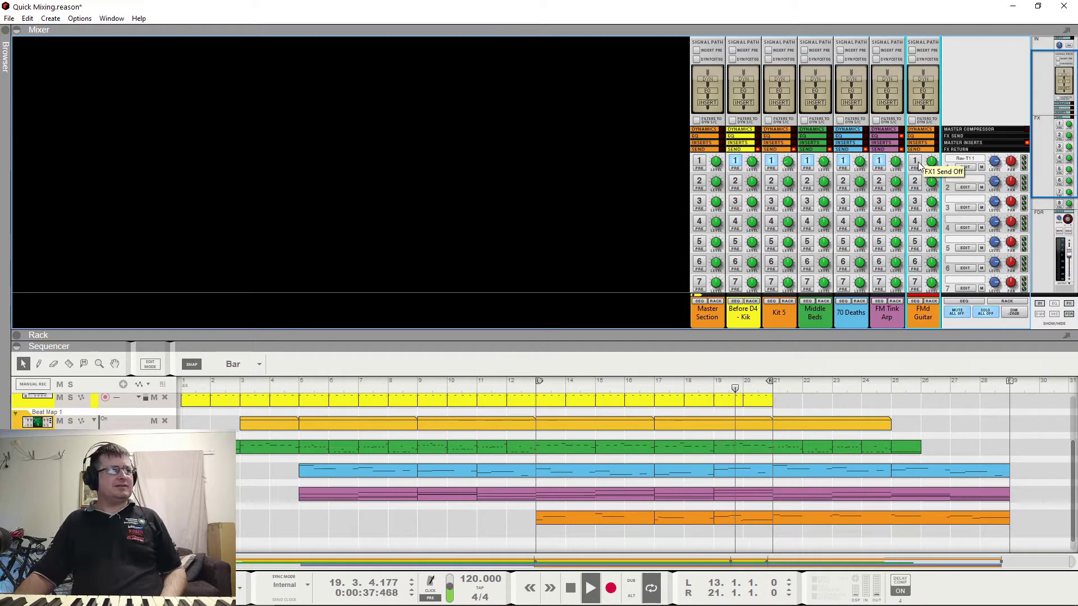
left_click(918, 163)
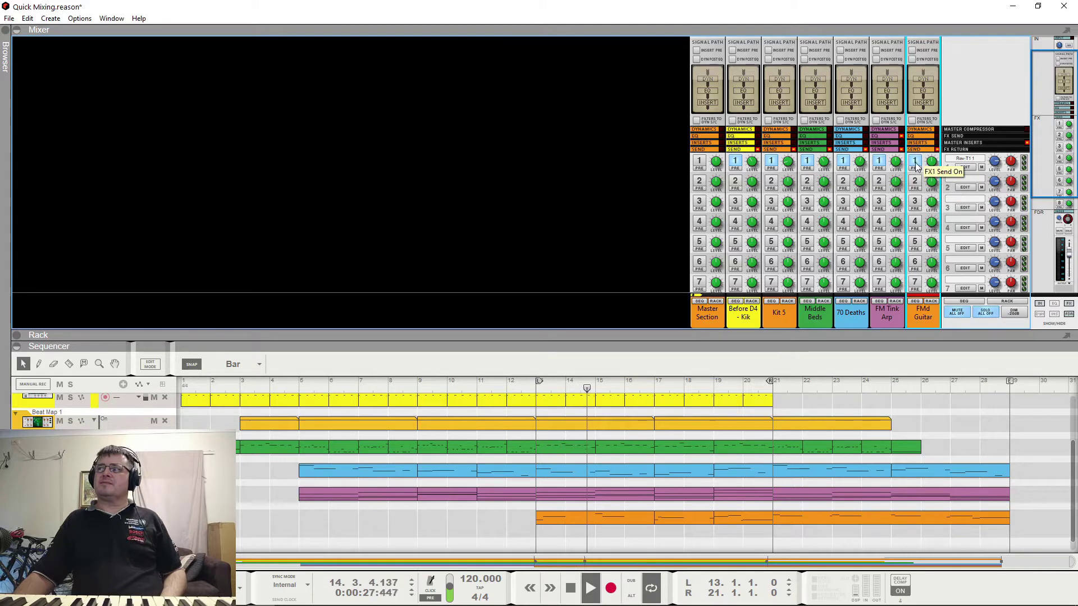
Stop playback and fine-tune the FMd Guitar channel's FX1 send level.
left_click_drag(933, 185, 936, 162)
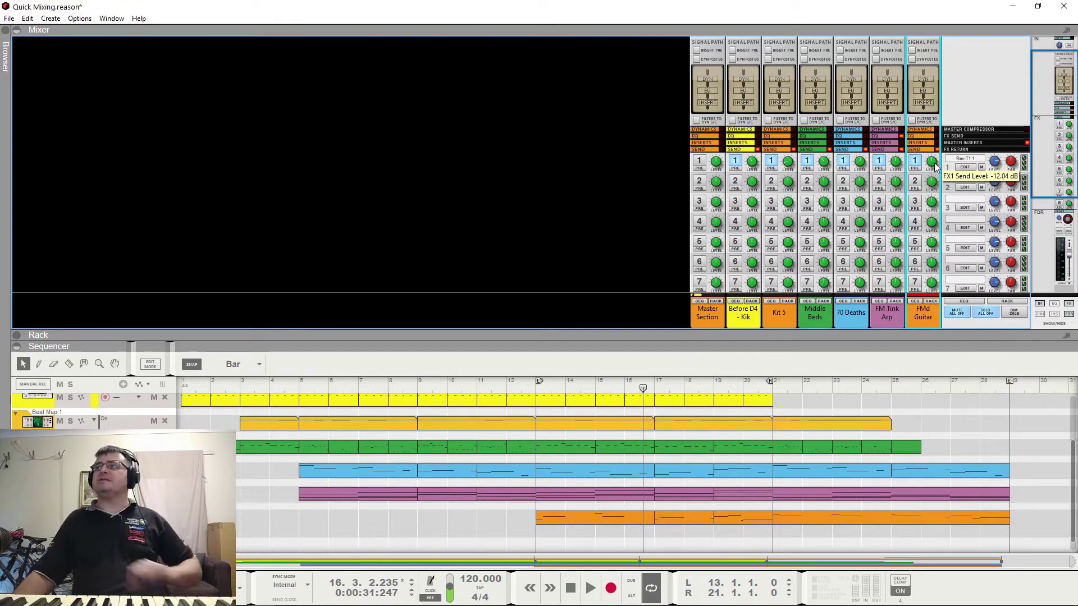
left_click_drag(934, 168, 932, 166)
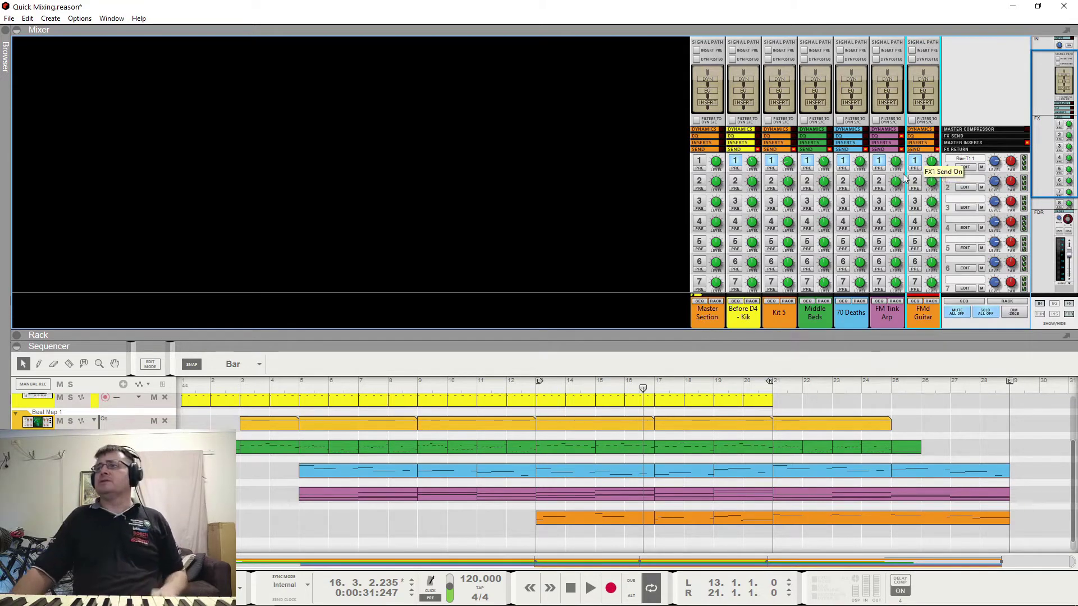
mouse_move(754, 164)
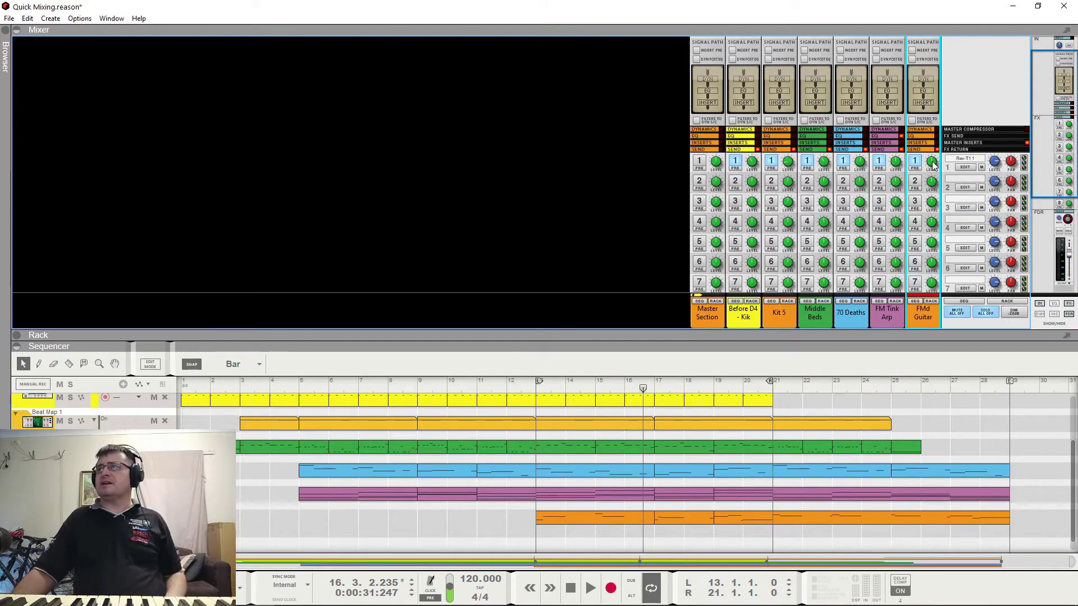
Unsolo FMd Guitar and play the full mix, muting and unmuting the FX1 return to compare it with and without reverb.
scroll(977, 169, "down", 4)
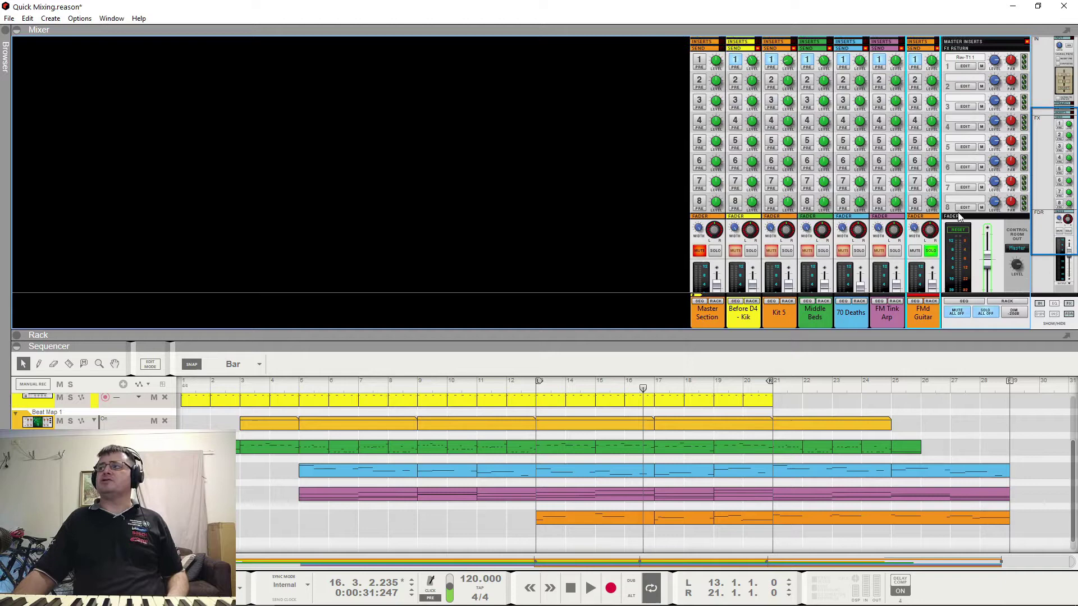
left_click(931, 251)
key("space")
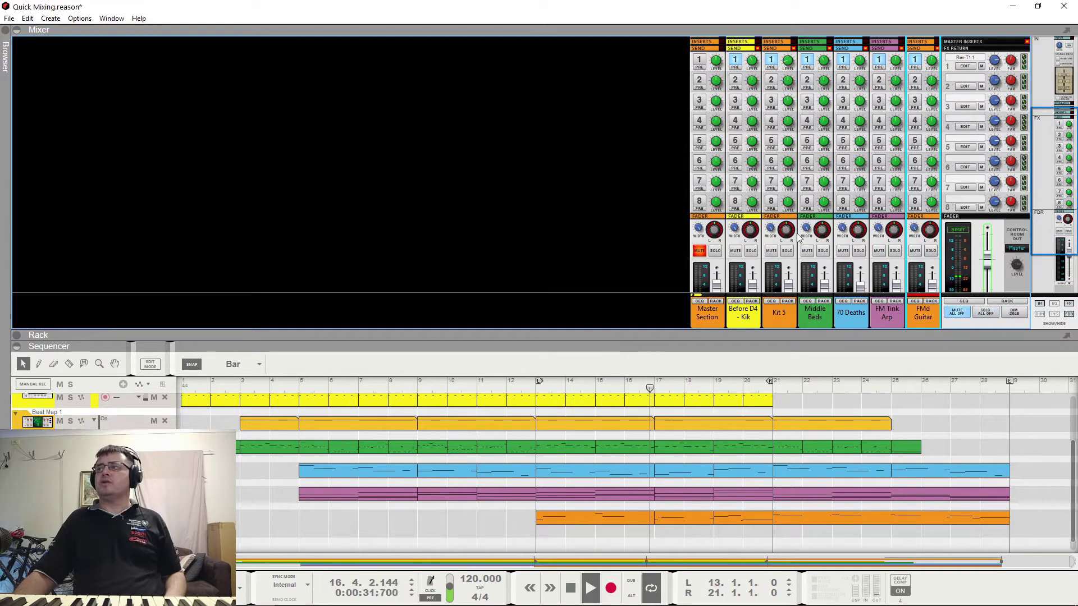
left_click(981, 67)
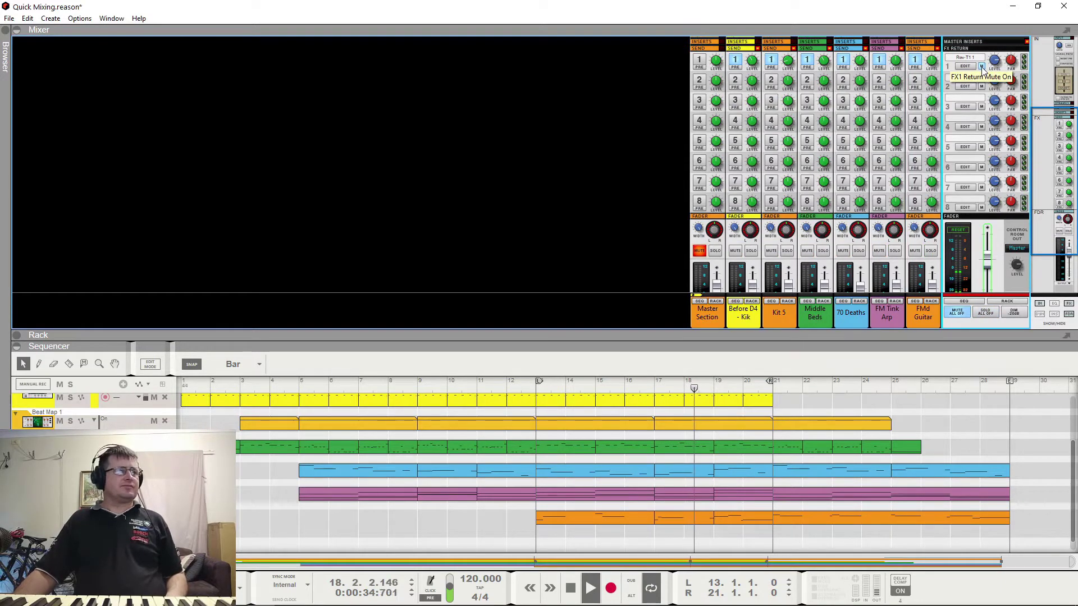
left_click(981, 66)
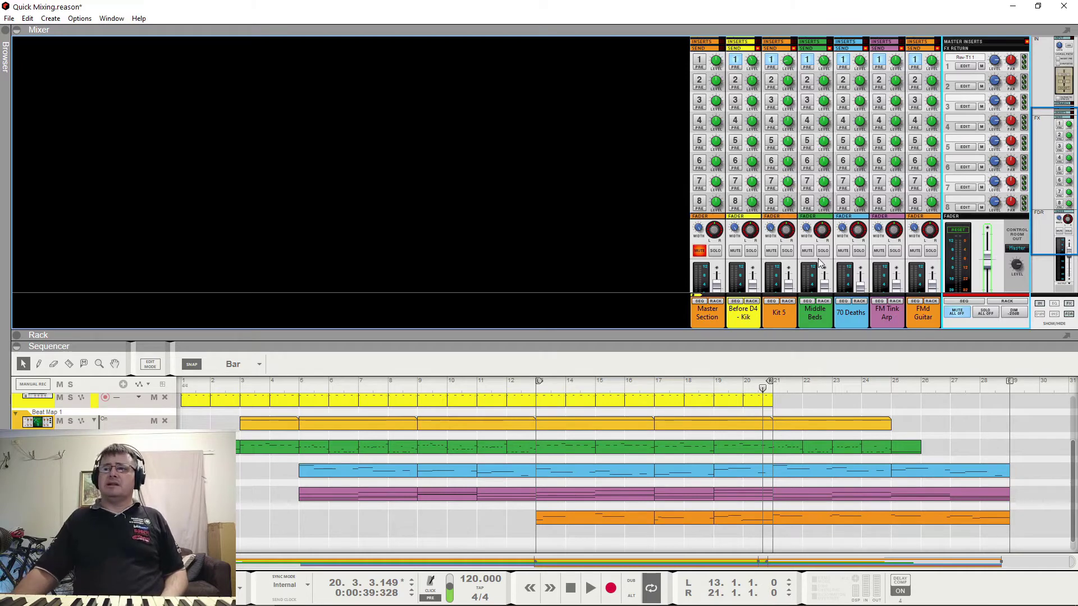
Hide the sequencer and show the rack below the mixer, with the channel strips' send section in view.
scroll(819, 262, "down", 3)
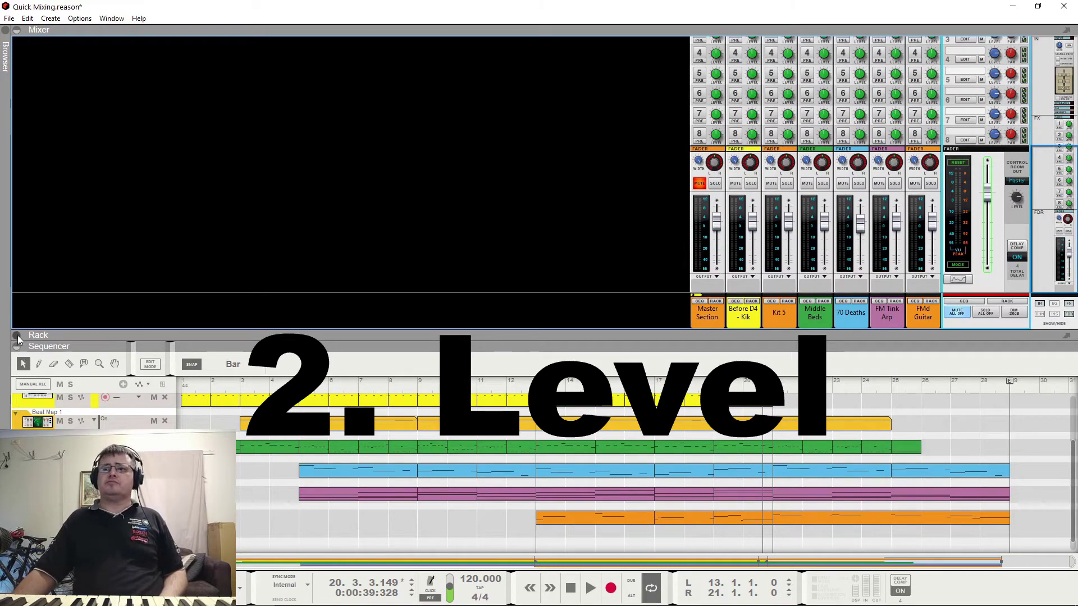
left_click(20, 350)
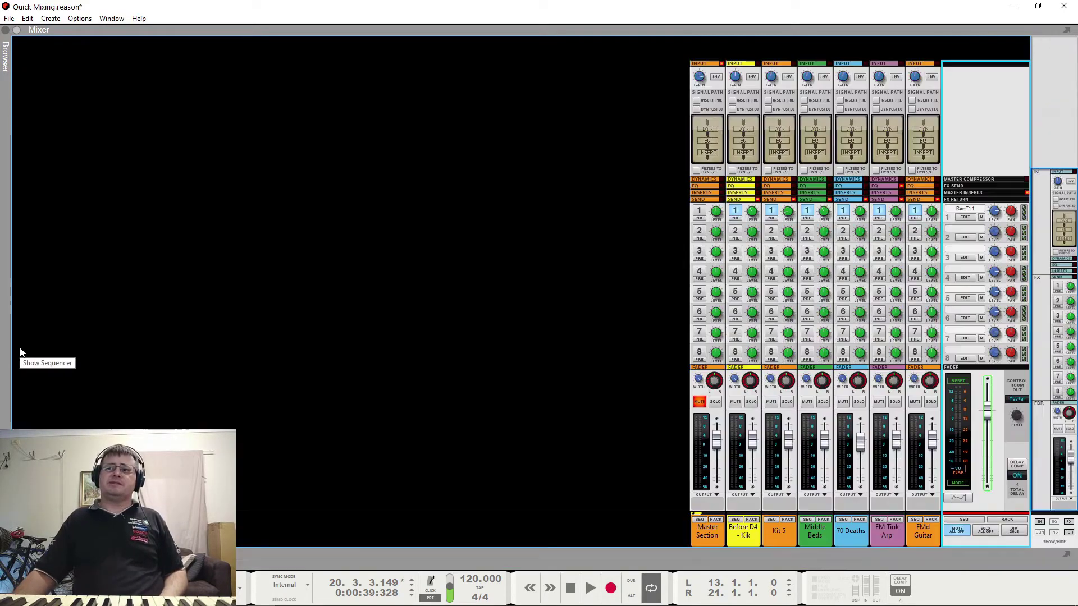
left_click(17, 554)
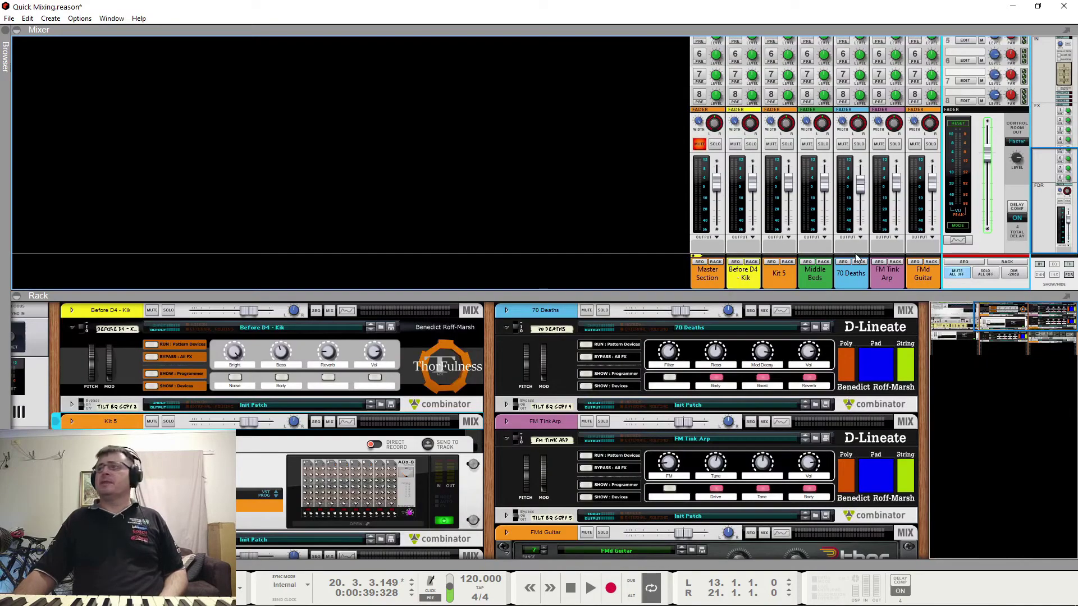
scroll(778, 193, "up", 5)
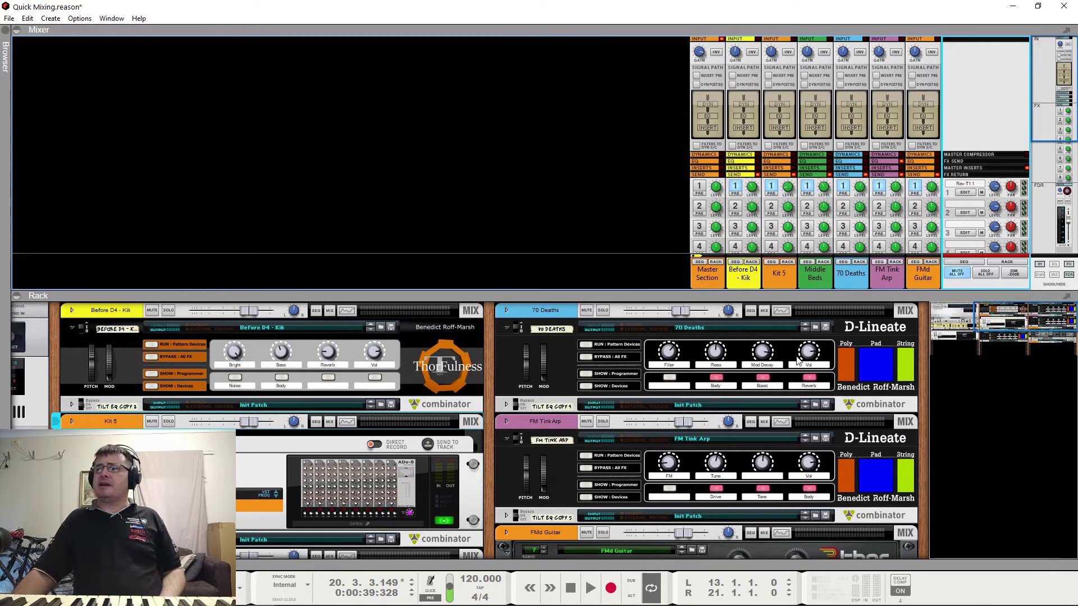
Move the Master Section bounce audio track out from below the FMd Guitar devices in the rack.
mouse_move(808, 365)
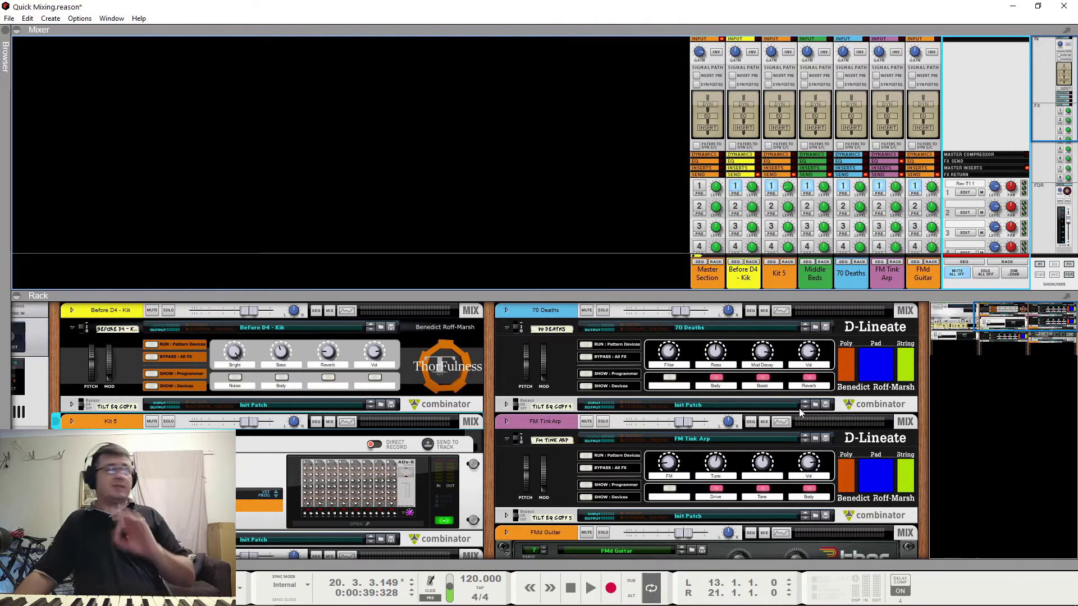
scroll(799, 408, "down", 8)
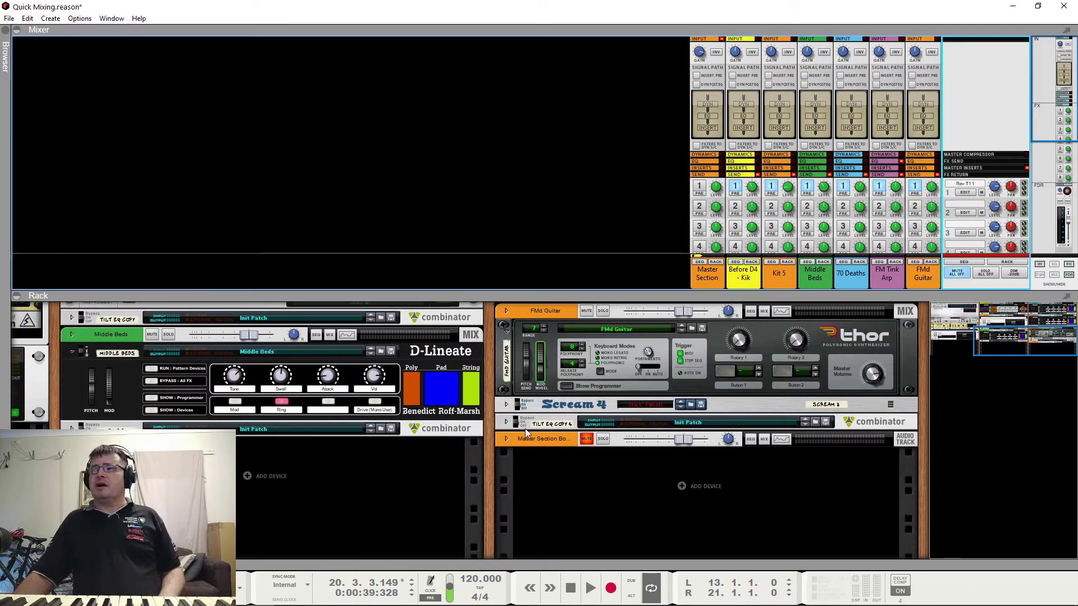
left_click_drag(525, 438, 275, 470)
left_click_drag(975, 344, 1021, 328)
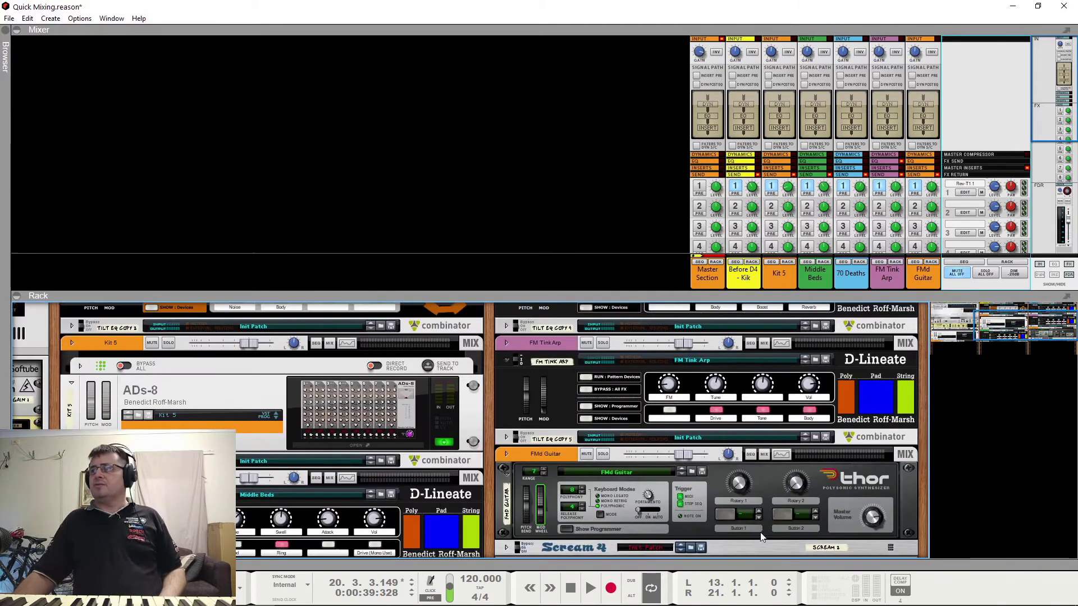
scroll(755, 467, "down", 3)
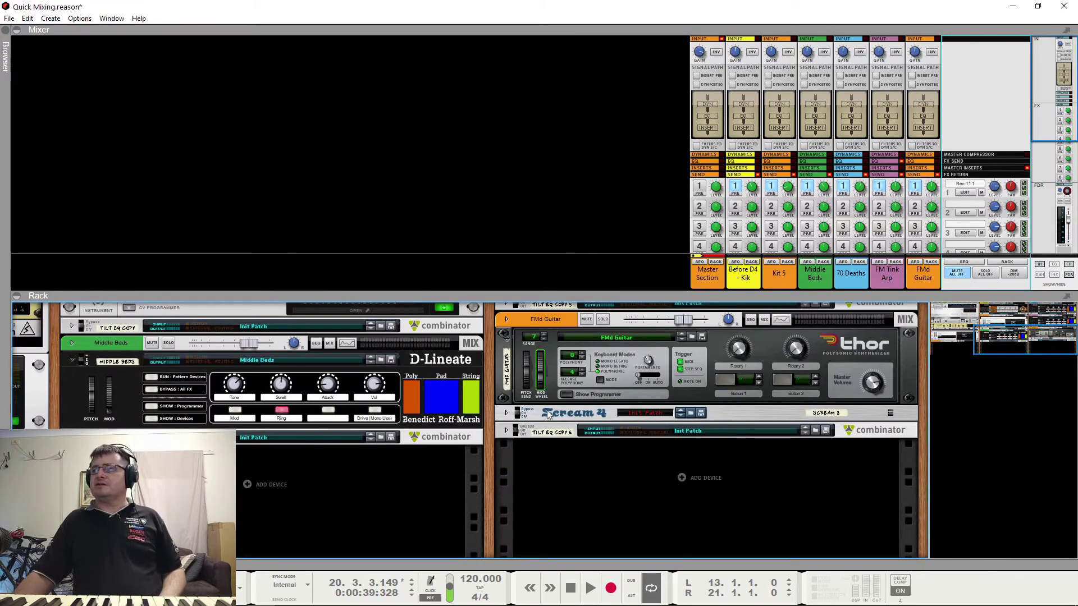
Unfold Scream 4 to check its master level alongside Thor's, and fold it again.
left_click(507, 414)
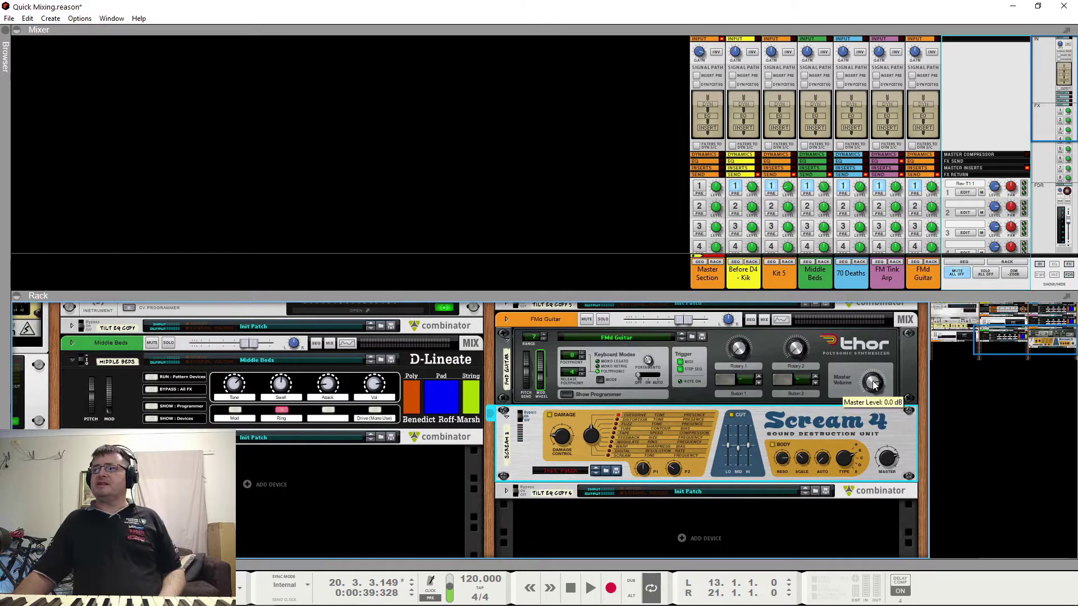
left_click(507, 416)
left_click(506, 414)
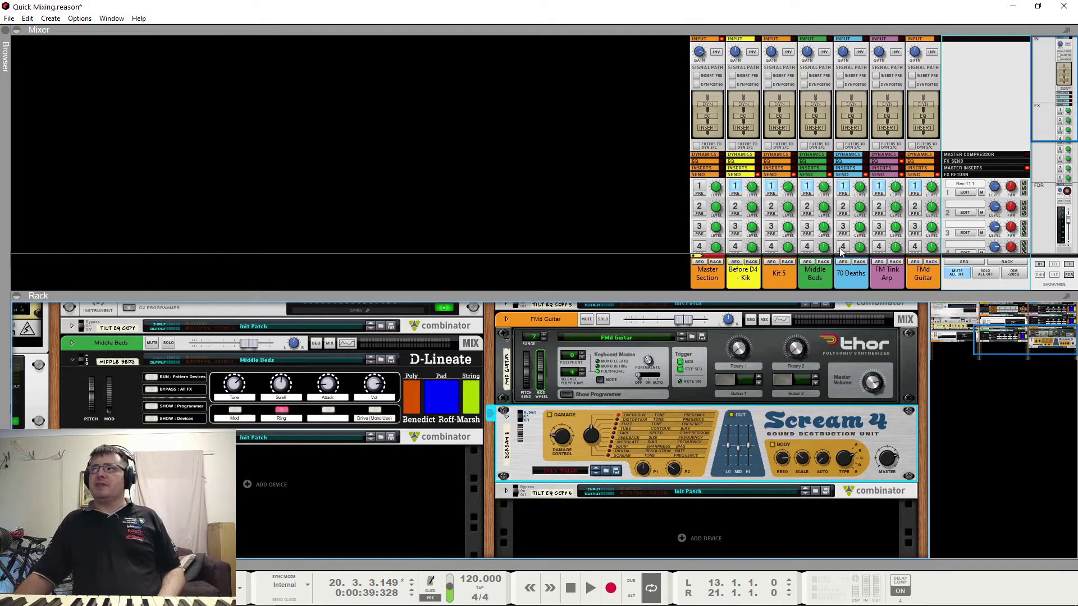
left_click(1057, 232)
left_click(1058, 233)
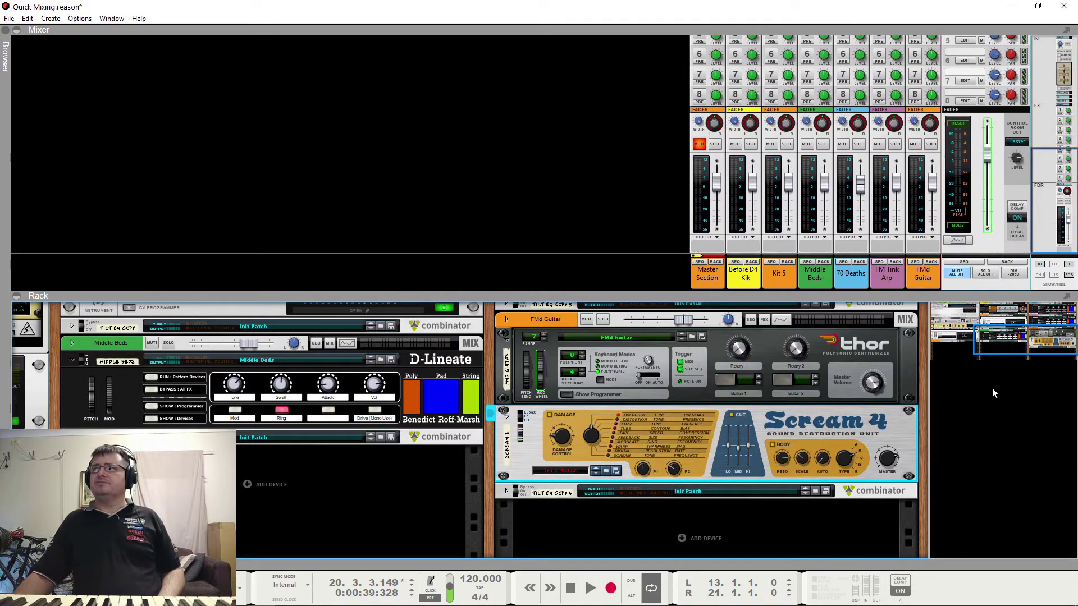
mouse_move(892, 461)
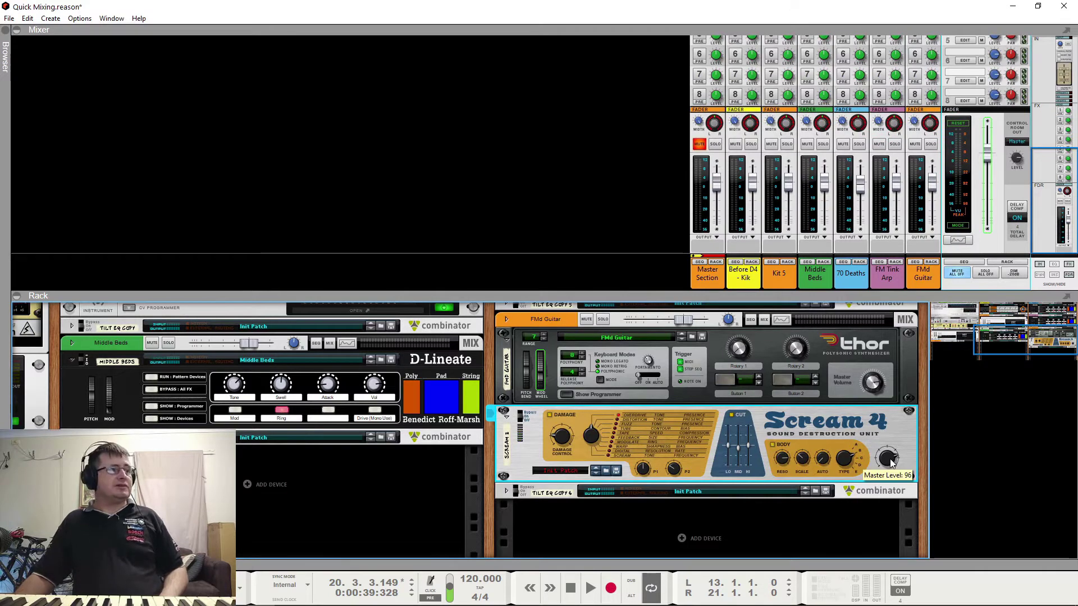
left_click(505, 415)
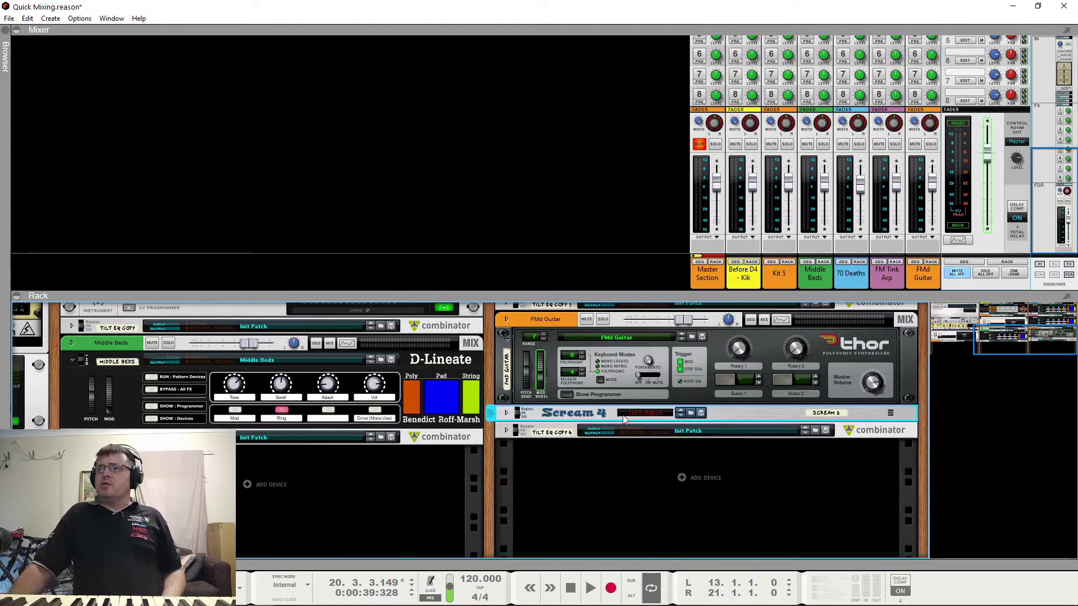
Play the full mix briefly and pull all six channel faders, from Before D4 - Kik to FMd Guitar, down to -∞ dB.
key("space")
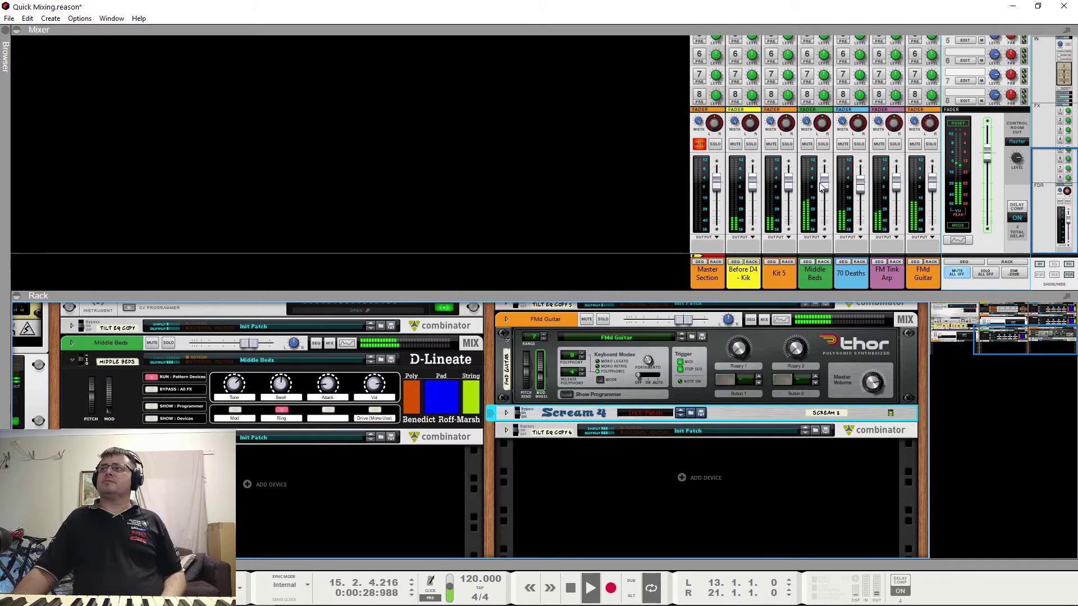
key("space")
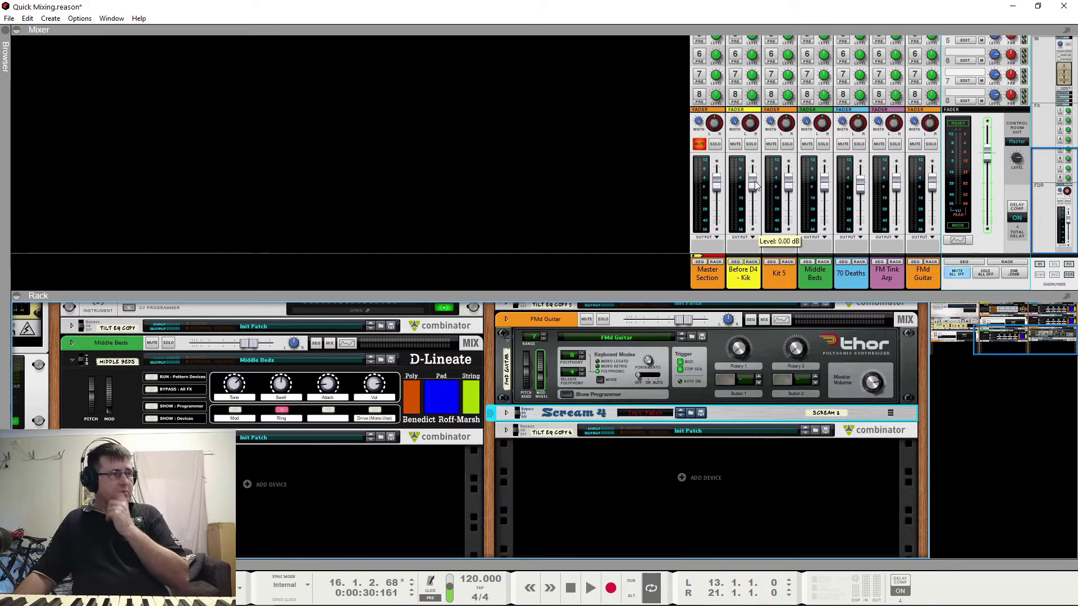
left_click_drag(787, 187, 787, 228)
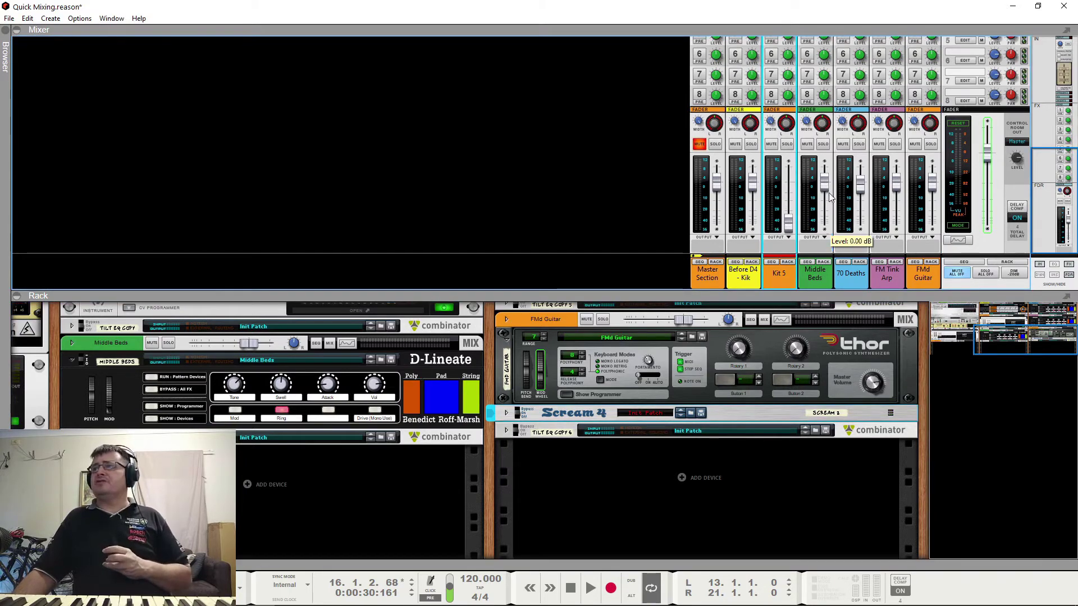
left_click_drag(826, 187, 826, 228)
left_click_drag(862, 190, 860, 229)
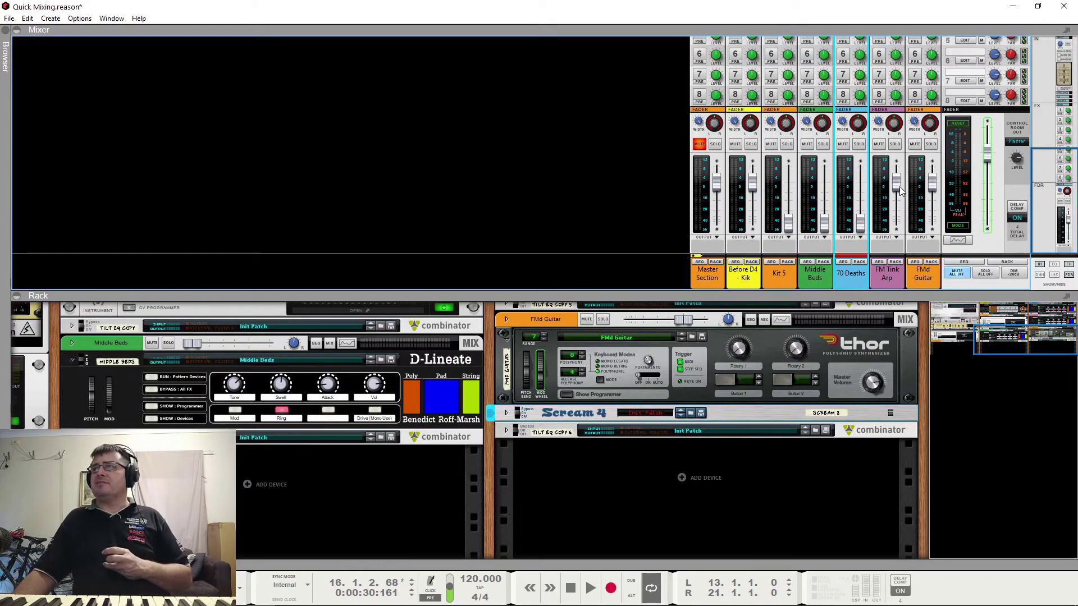
left_click_drag(896, 188, 896, 228)
left_click_drag(934, 191, 935, 202)
key("space")
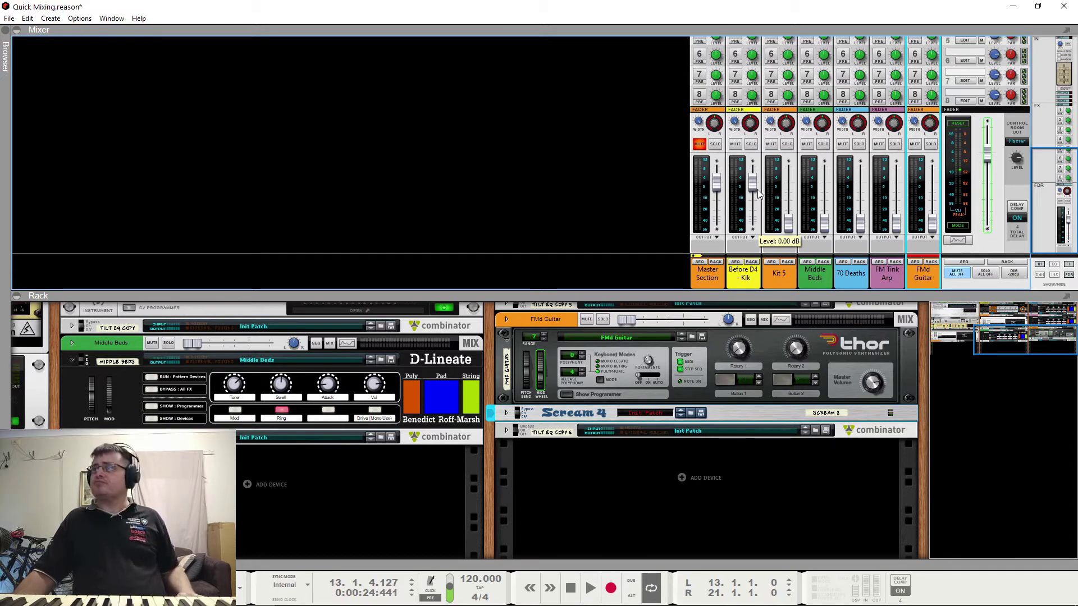
left_click_drag(752, 182, 752, 223)
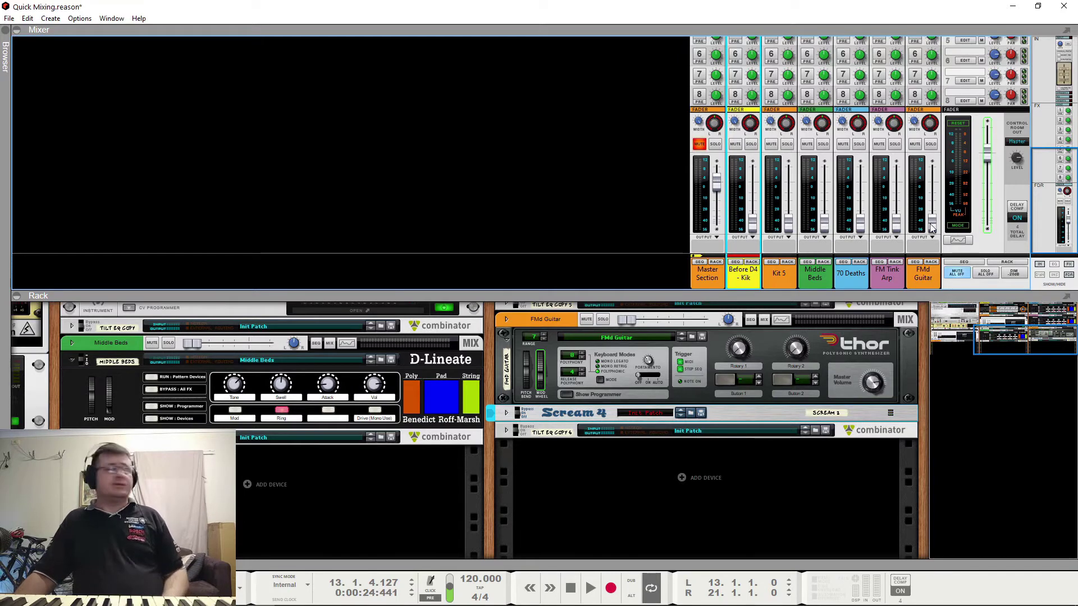
Reset the FMd Guitar fader to 0 dB and audition it alone as the reference level.
mouse_move(931, 227)
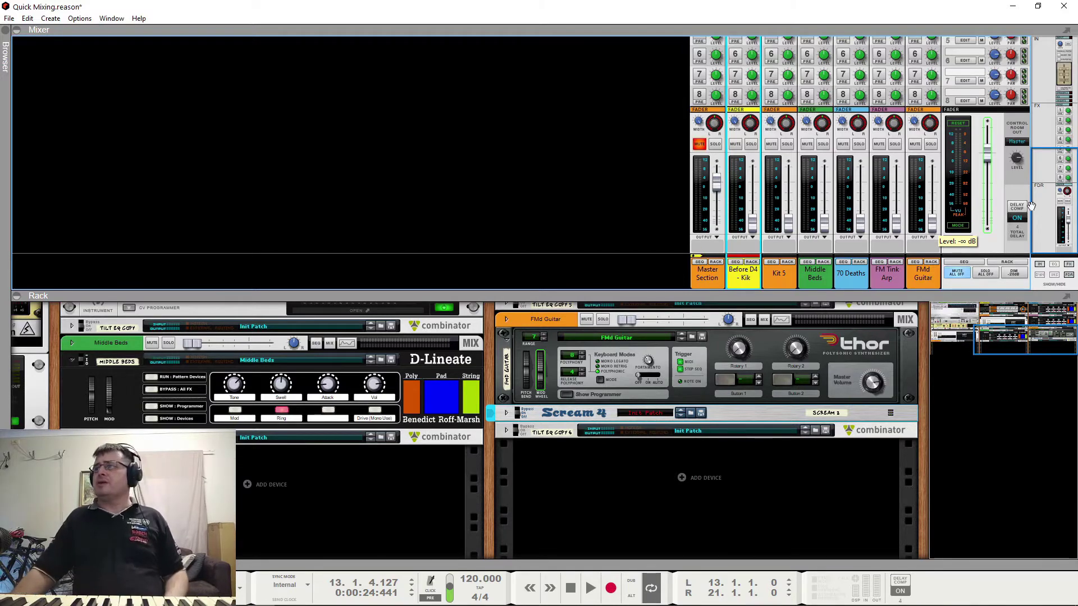
left_click(932, 231, "ctrl")
key("space")
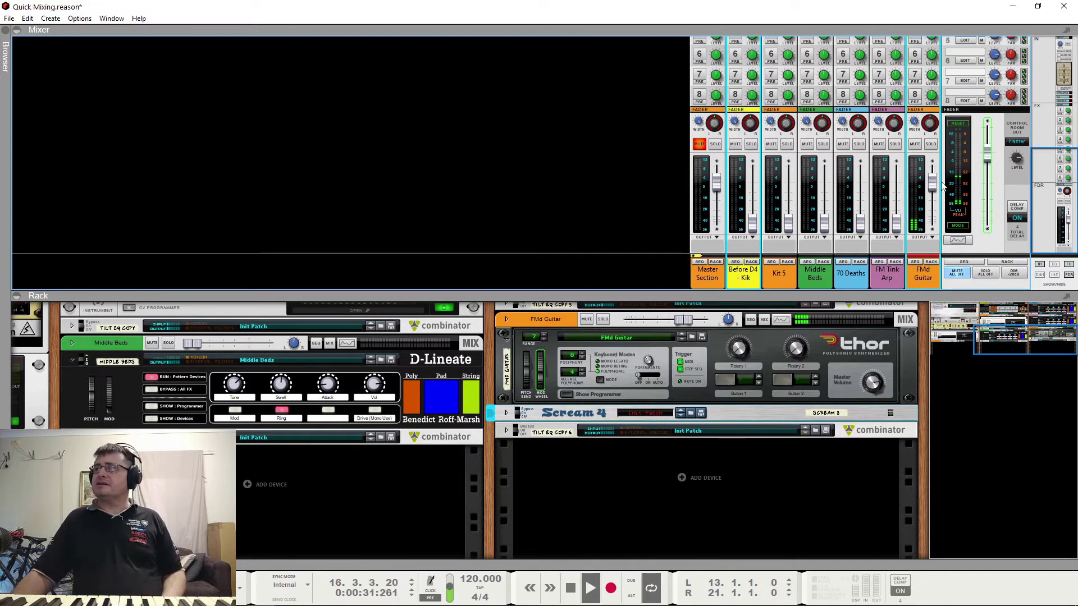
key("space")
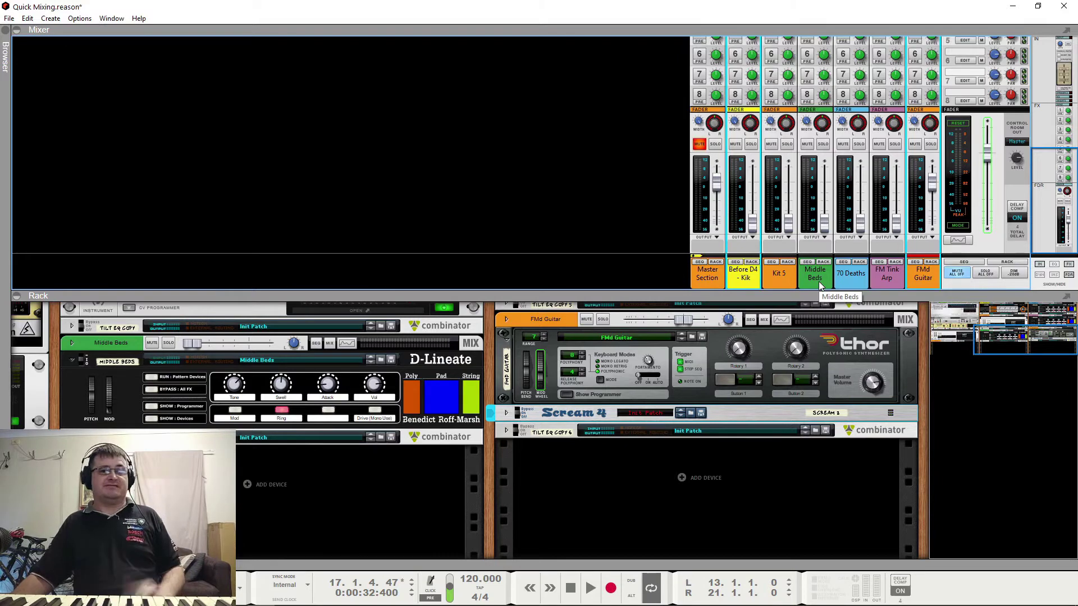
key("space")
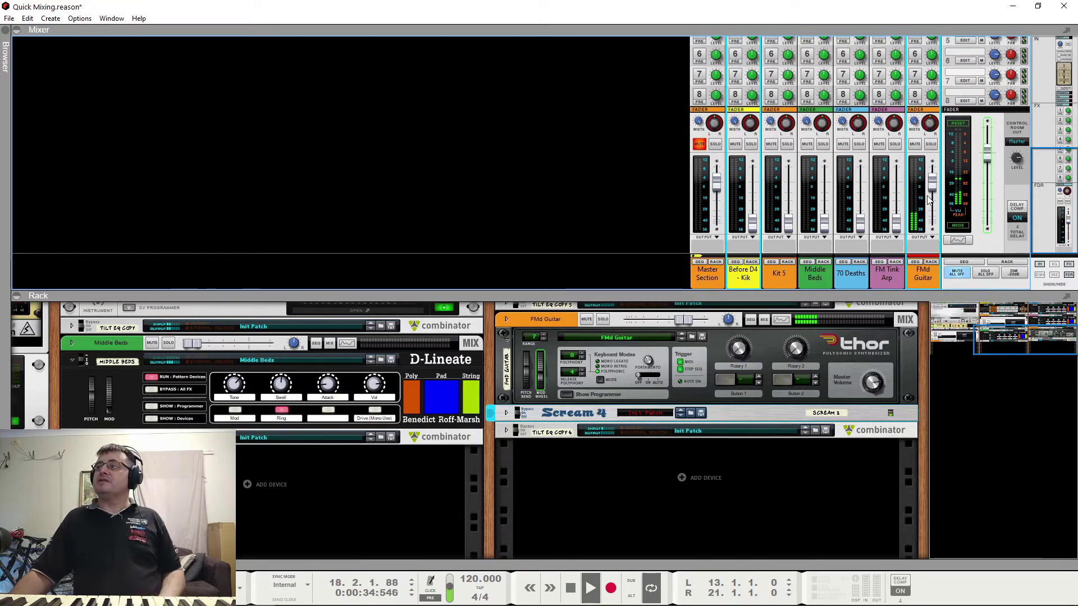
scroll(929, 199, "up", 6)
scroll(929, 199, "down", 6)
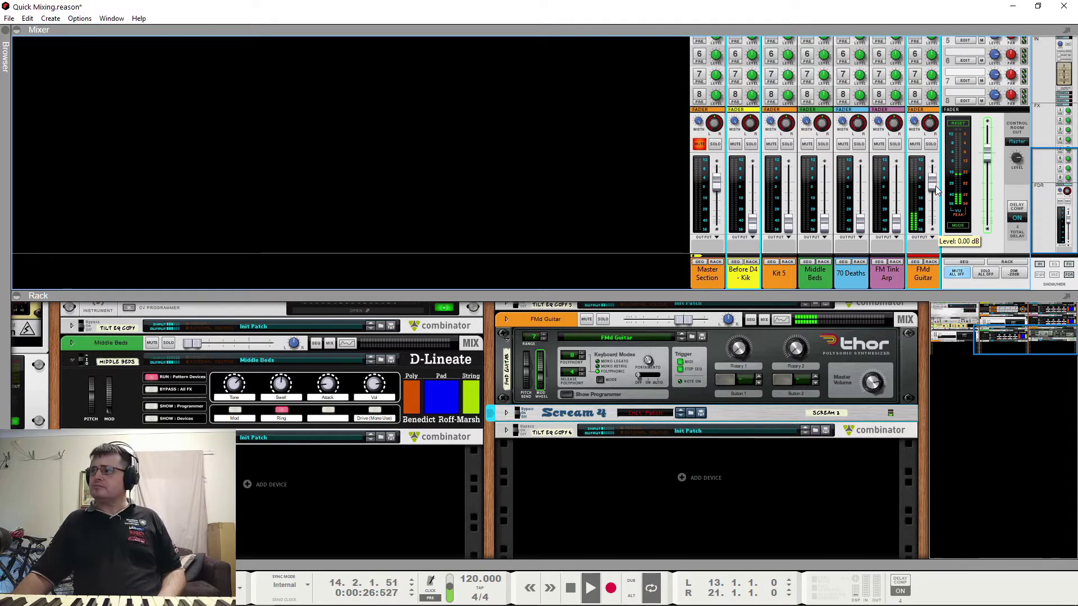
key("space")
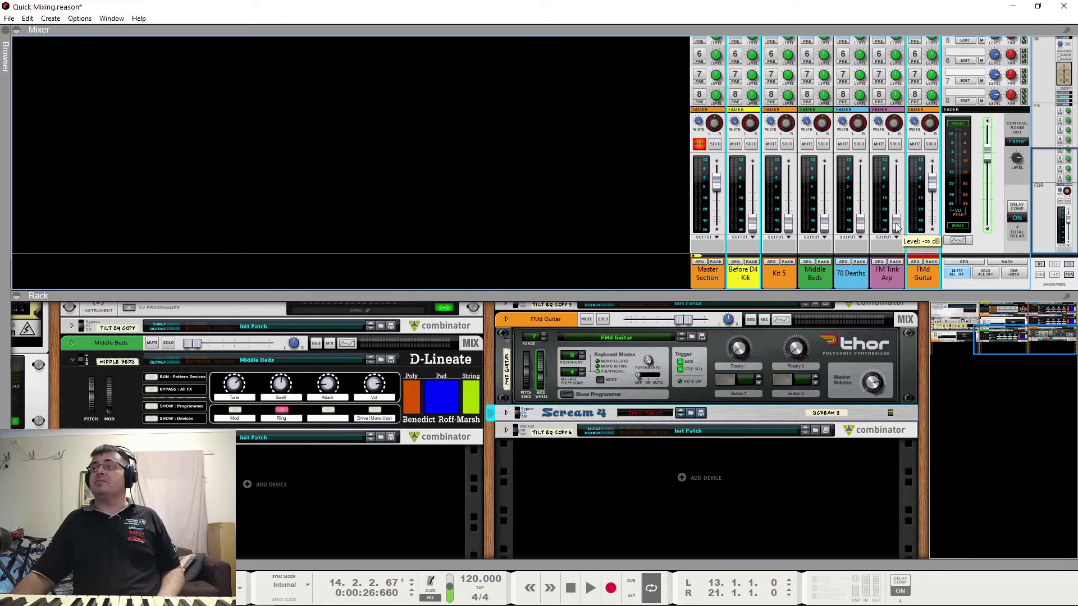
Bring in 70 Deaths against FMd Guitar by ear during playback, raising its fader to about -1.6 dB.
key("space")
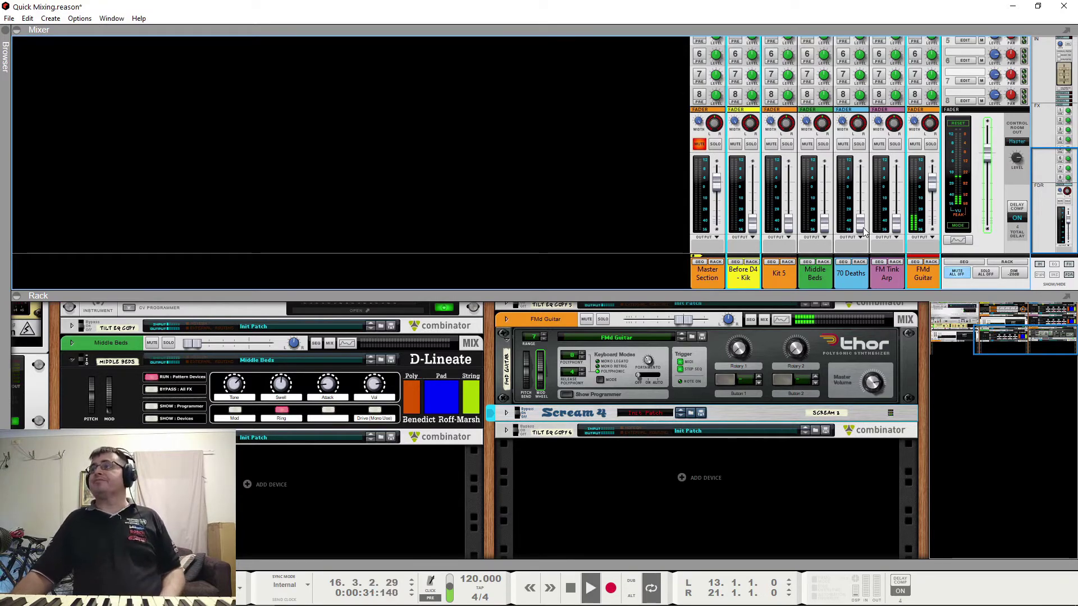
left_click_drag(860, 224, 871, 192)
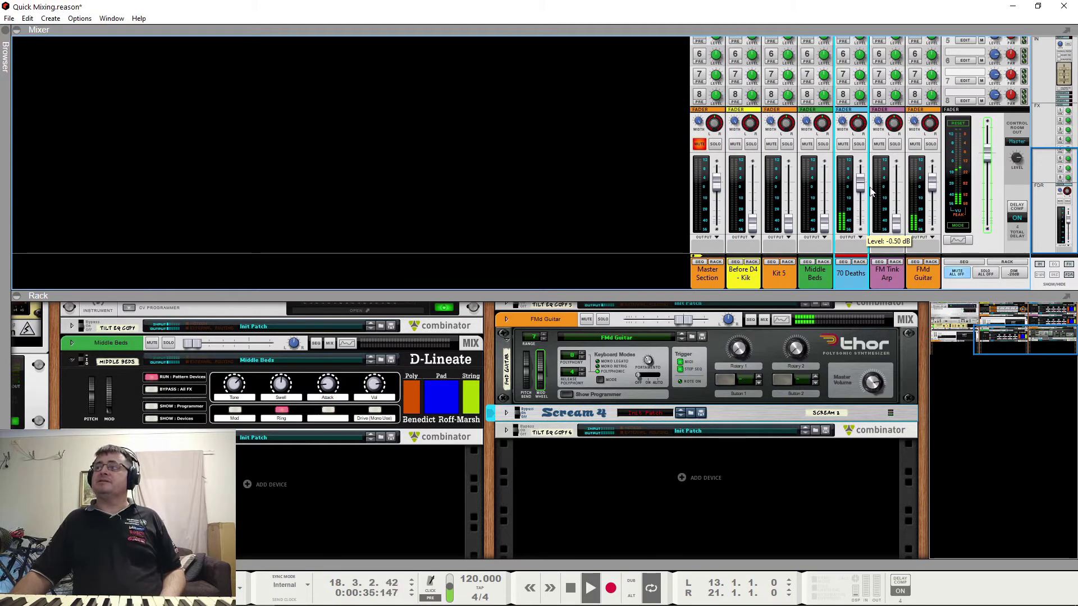
left_click_drag(871, 192, 872, 194)
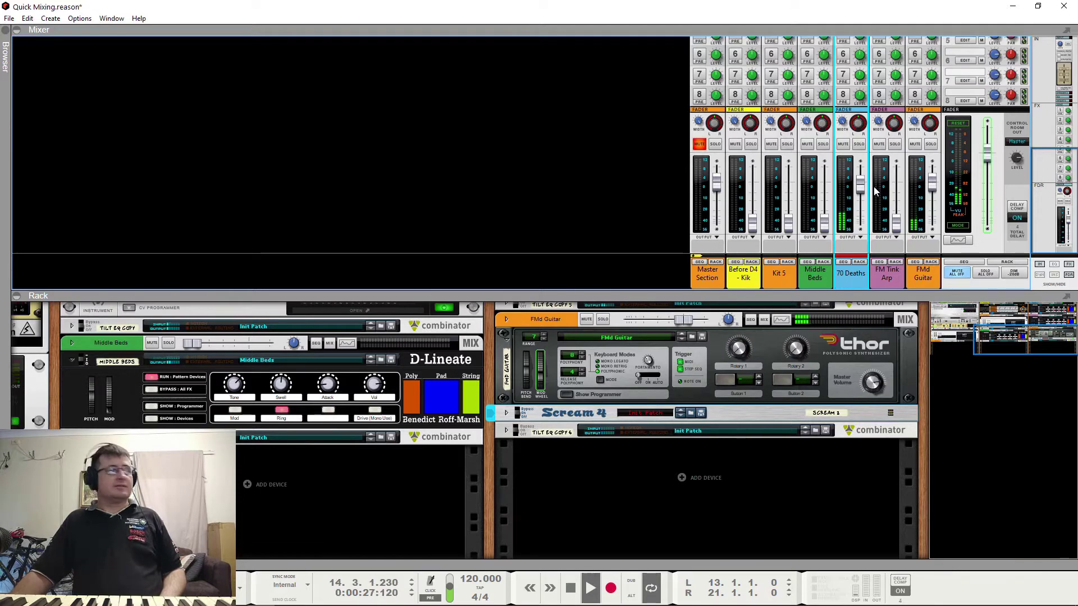
key("space")
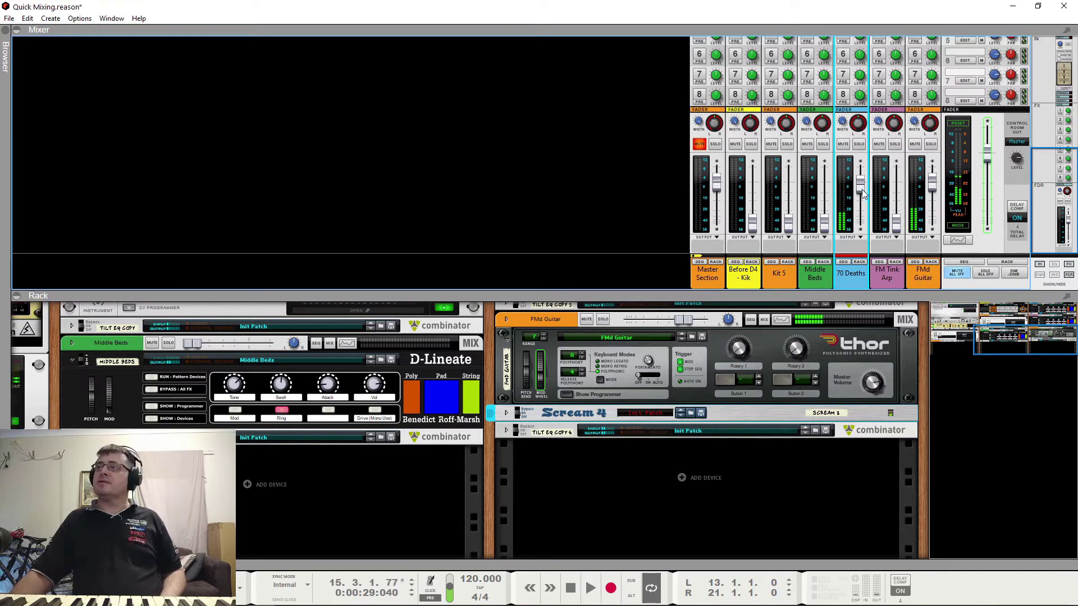
Refine the 70 Deaths fader during playback, dipping to about -7.5 dB and settling at about -4 dB.
mouse_move(862, 193)
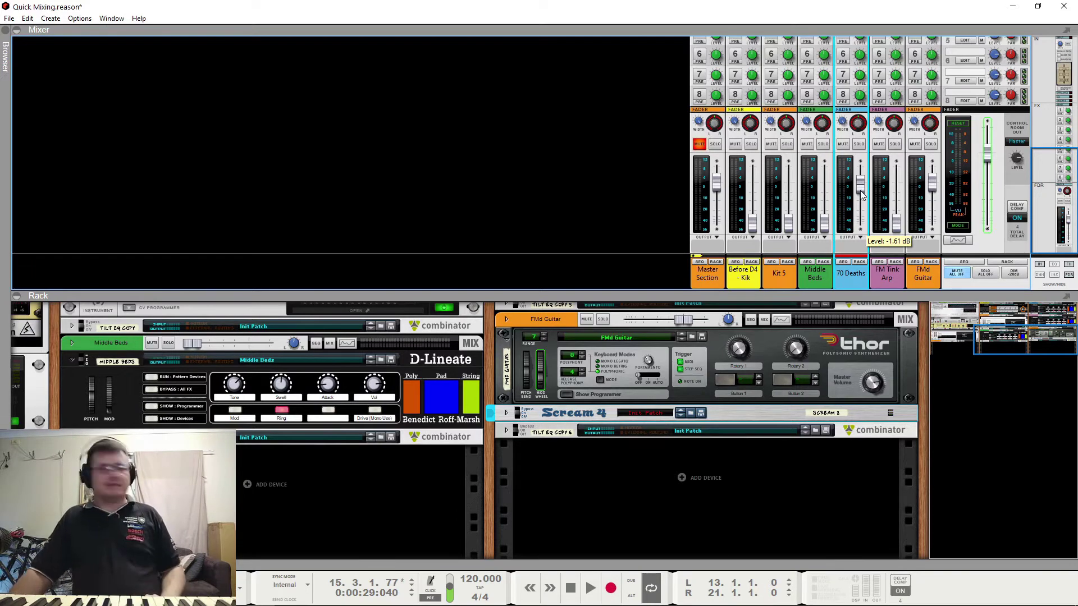
scroll(862, 194, "down", 8)
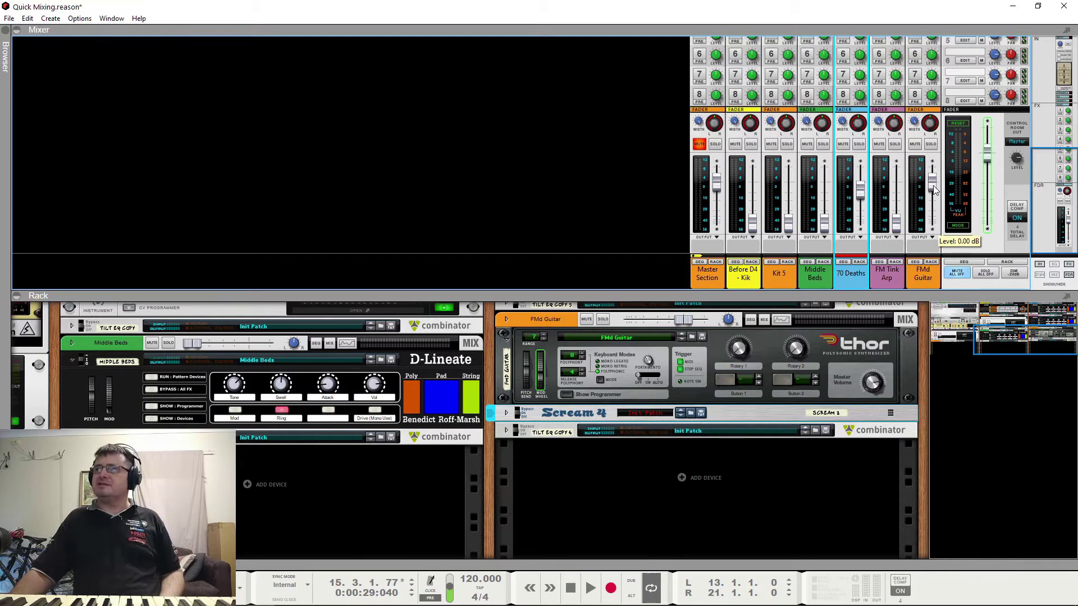
key("space")
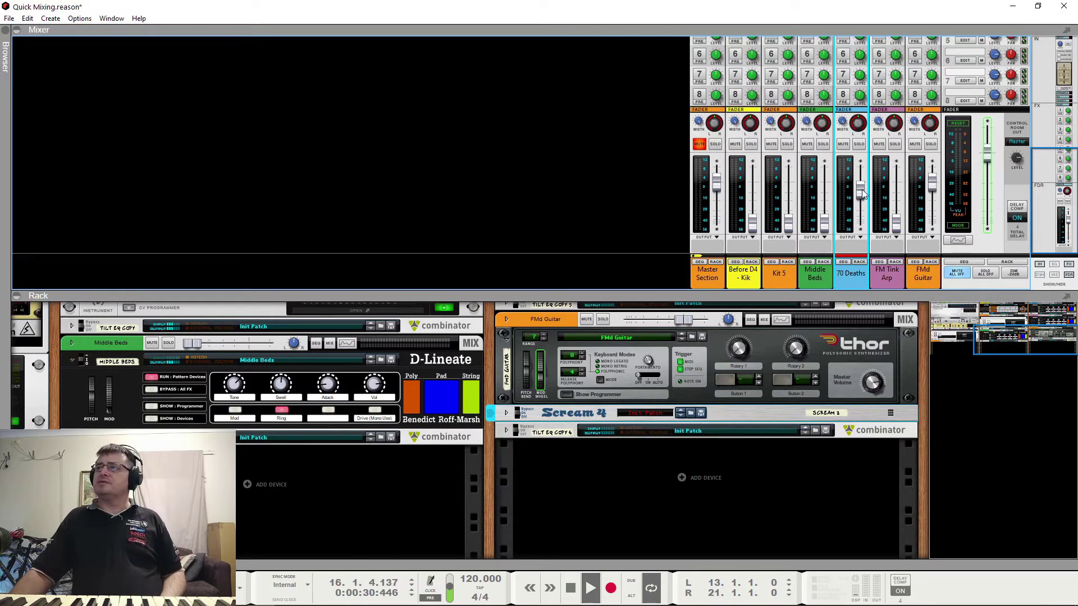
scroll(861, 195, "down", 5)
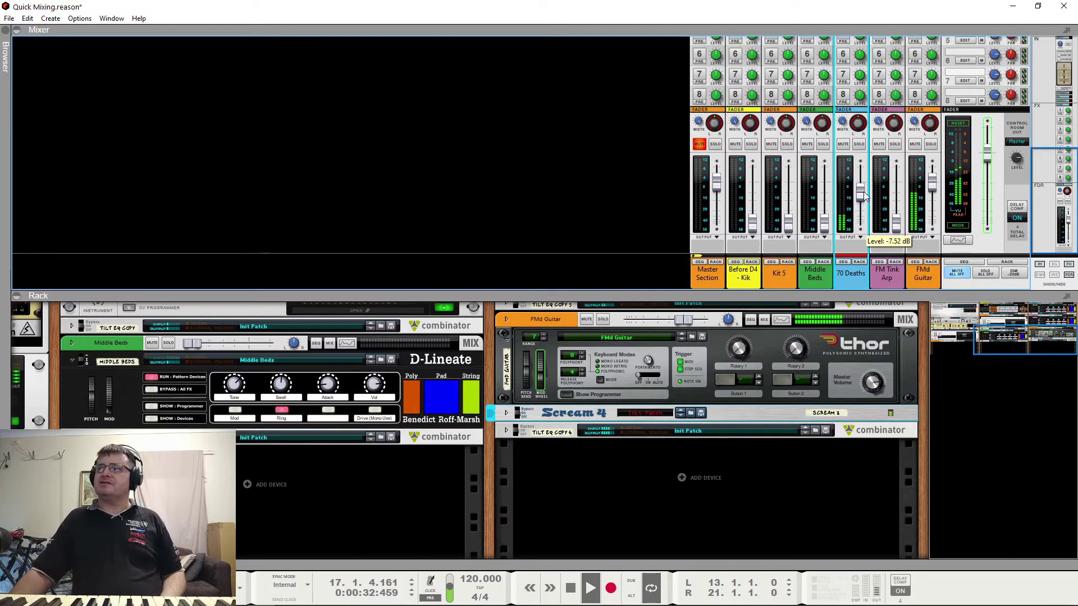
scroll(865, 194, "up", 4)
scroll(864, 191, "down", 1)
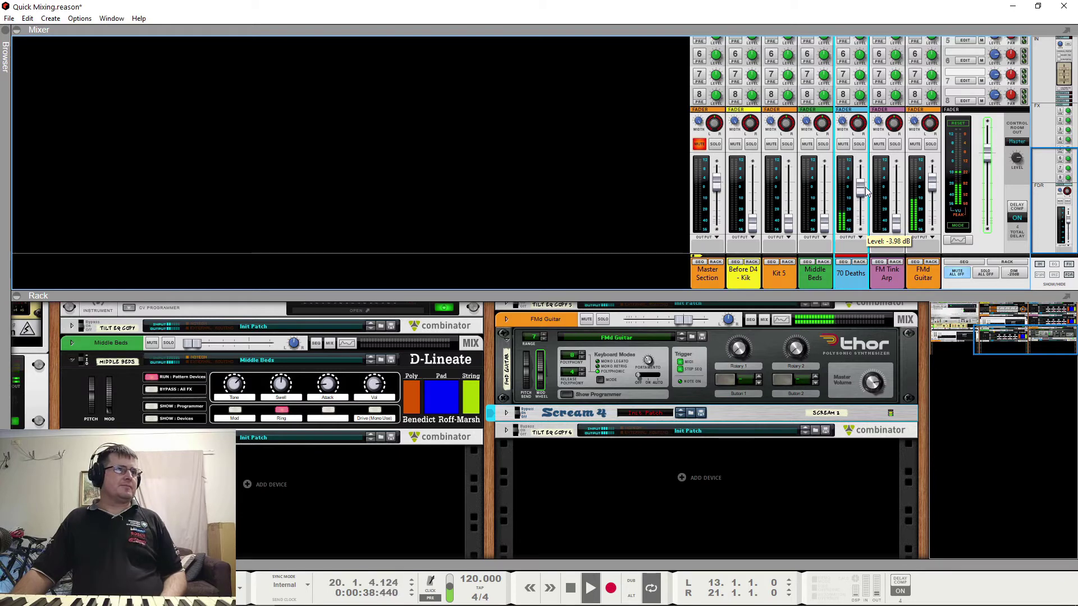
key("space")
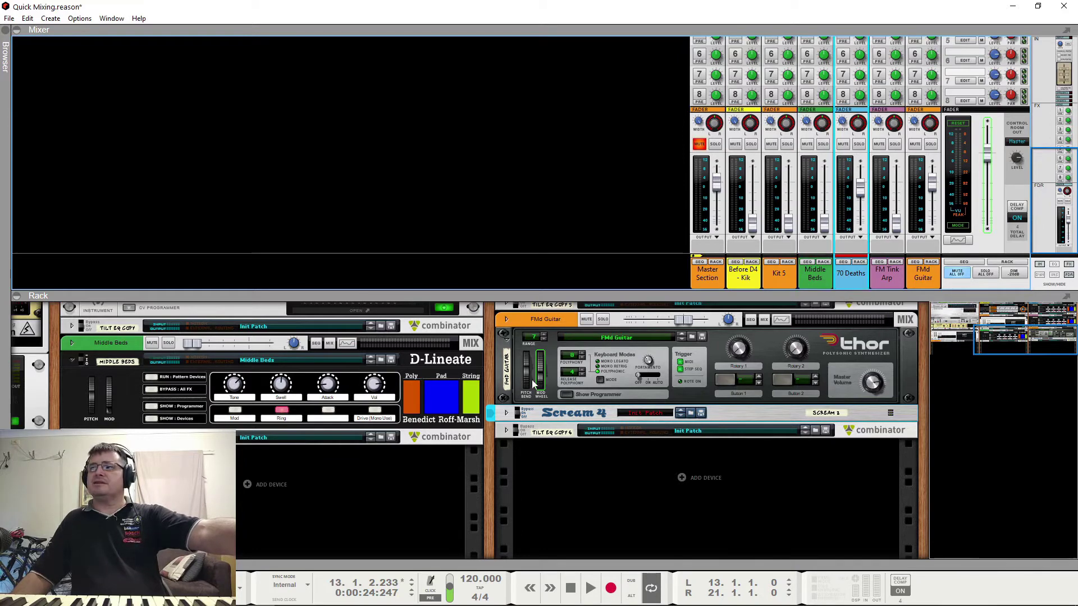
Select the FMd Guitar channel and replay it with 70 Deaths, lowering the 70 Deaths fader to about -8 dB.
left_click(547, 323)
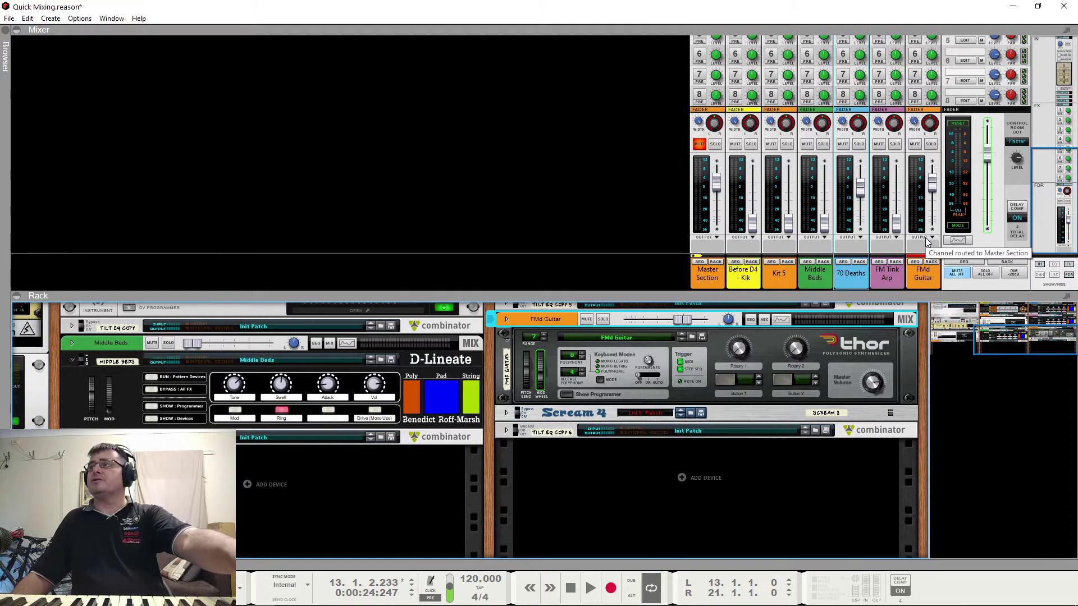
left_click(931, 191)
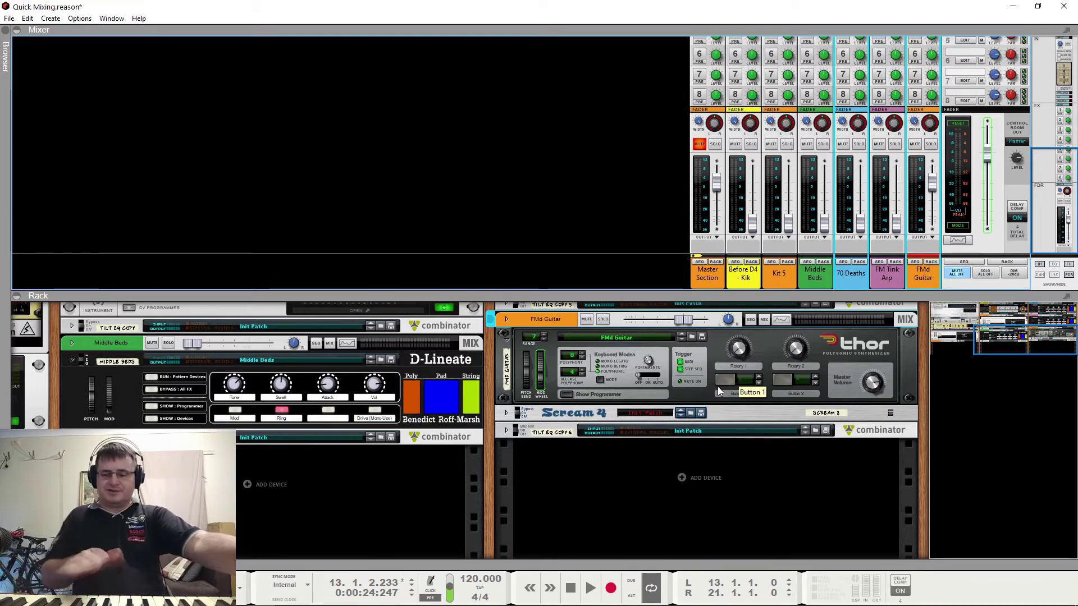
key("space")
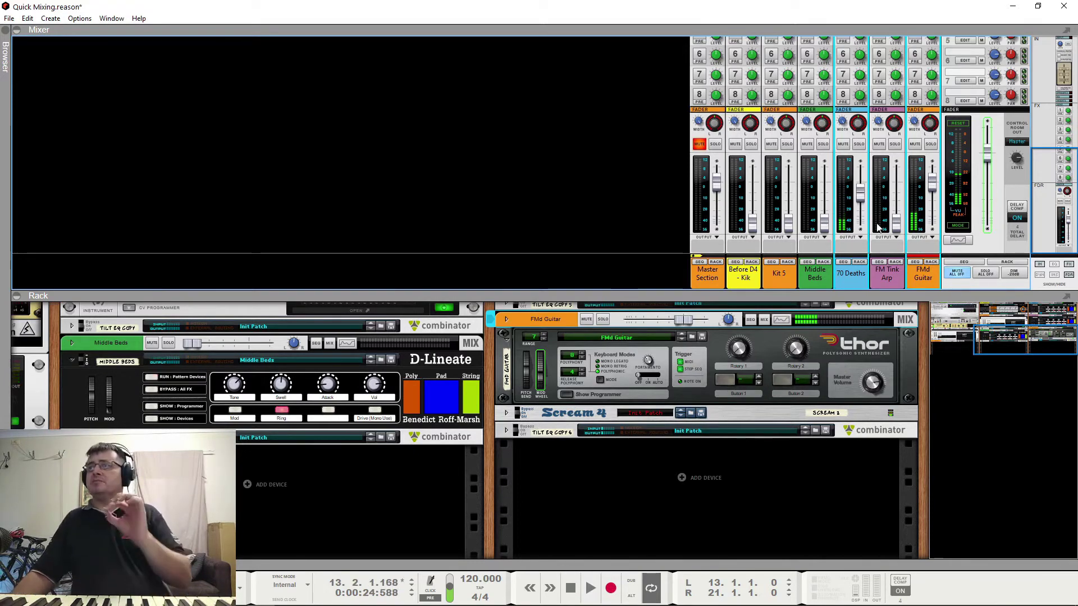
mouse_move(864, 203)
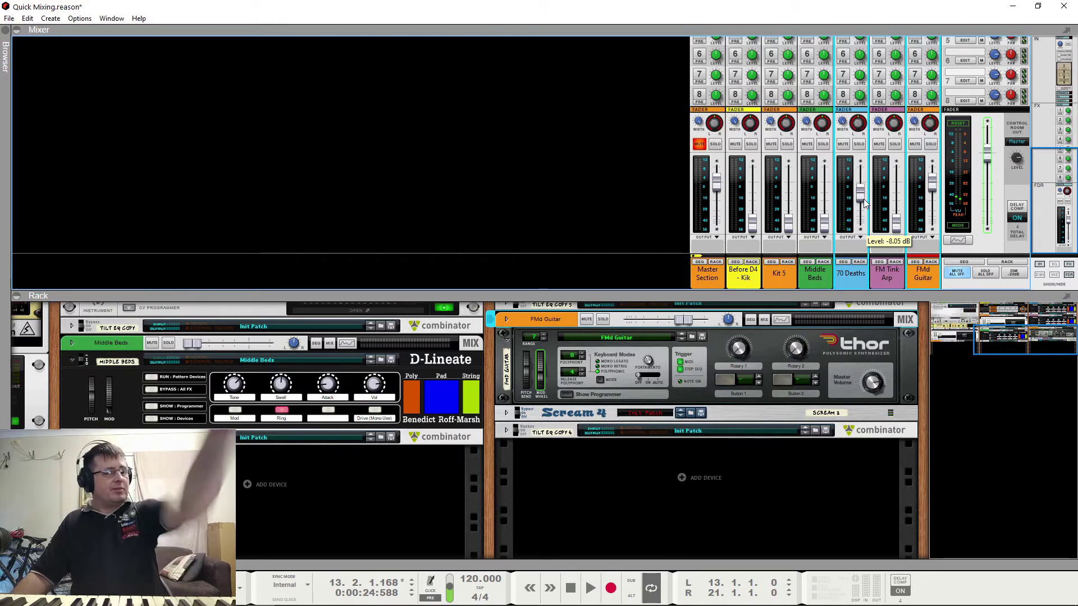
Audition 70 Deaths boosted to about 8 dB against FMd Guitar, and replay it with the fader pulled back below 0 dB.
scroll(865, 203, "up", 10)
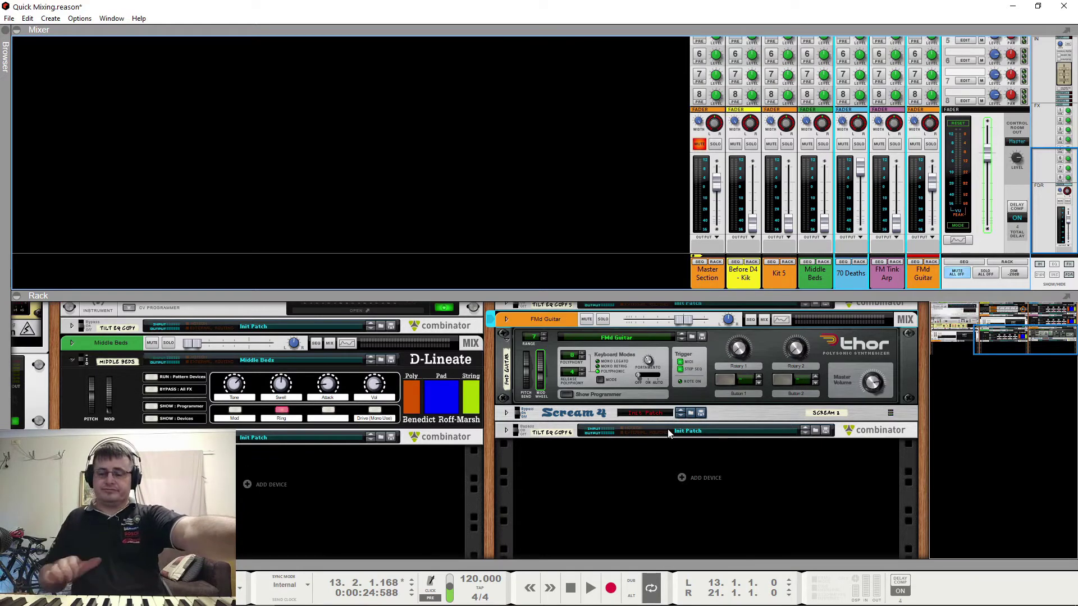
key("space")
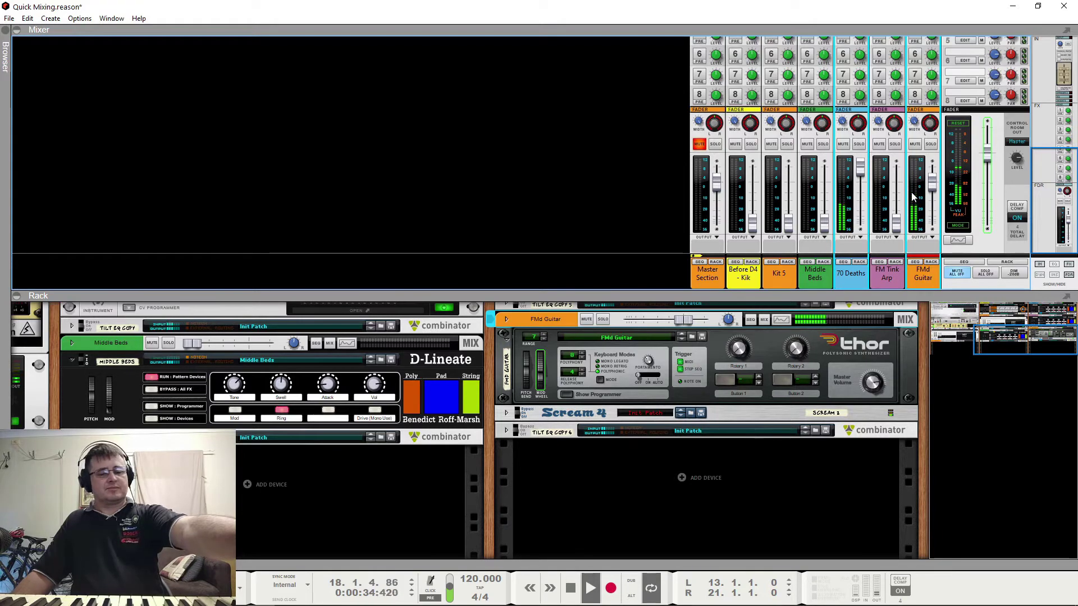
key("space")
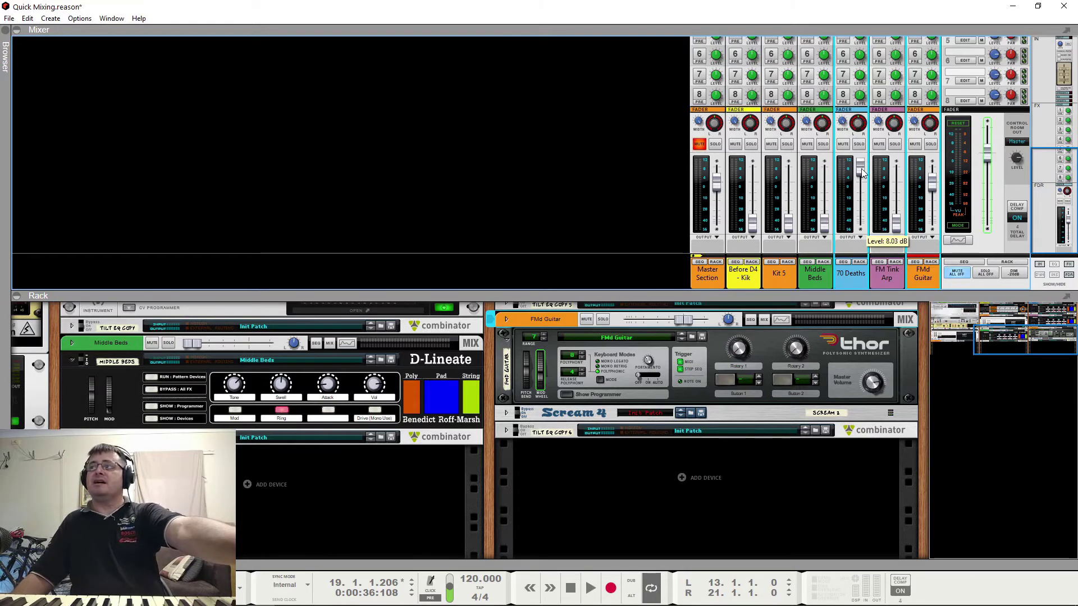
key("space")
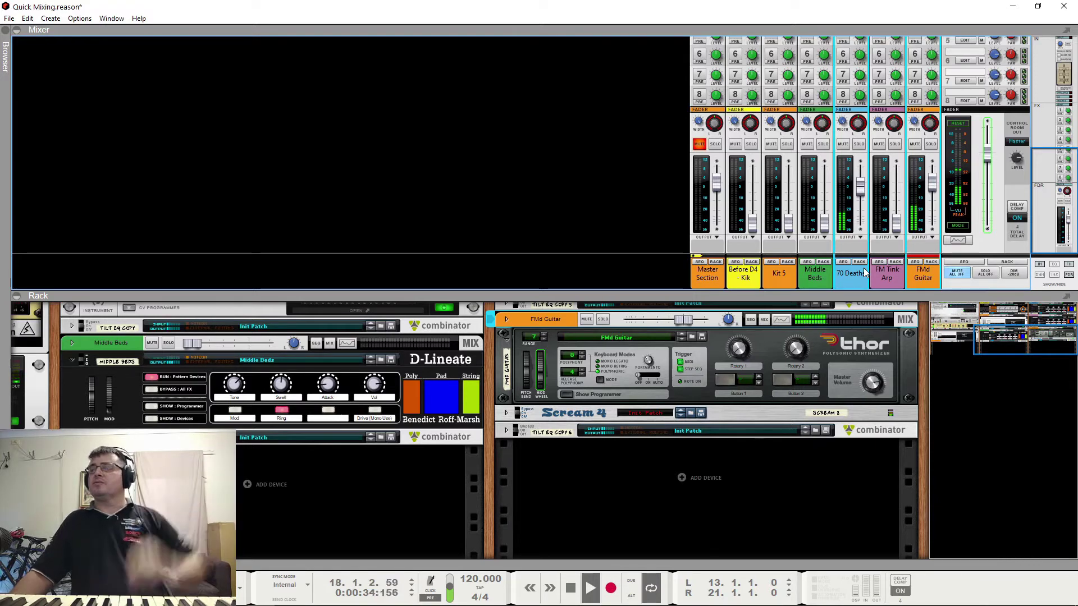
key("space")
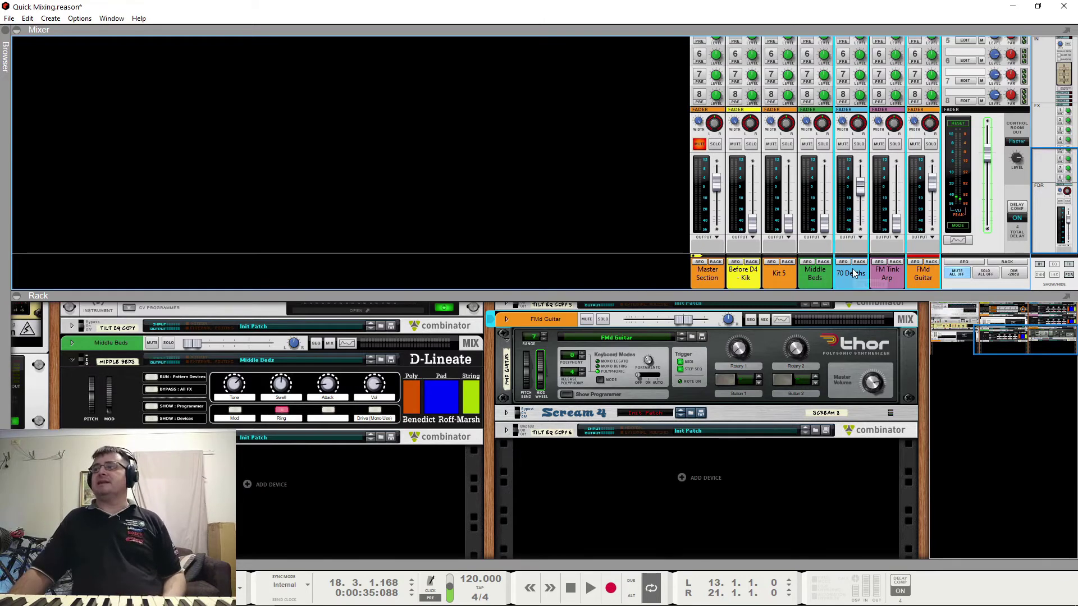
Bring in FM Tink Arp by ear during playback, raising its fader until it sits under FMd Guitar and 70 Deaths.
key("space")
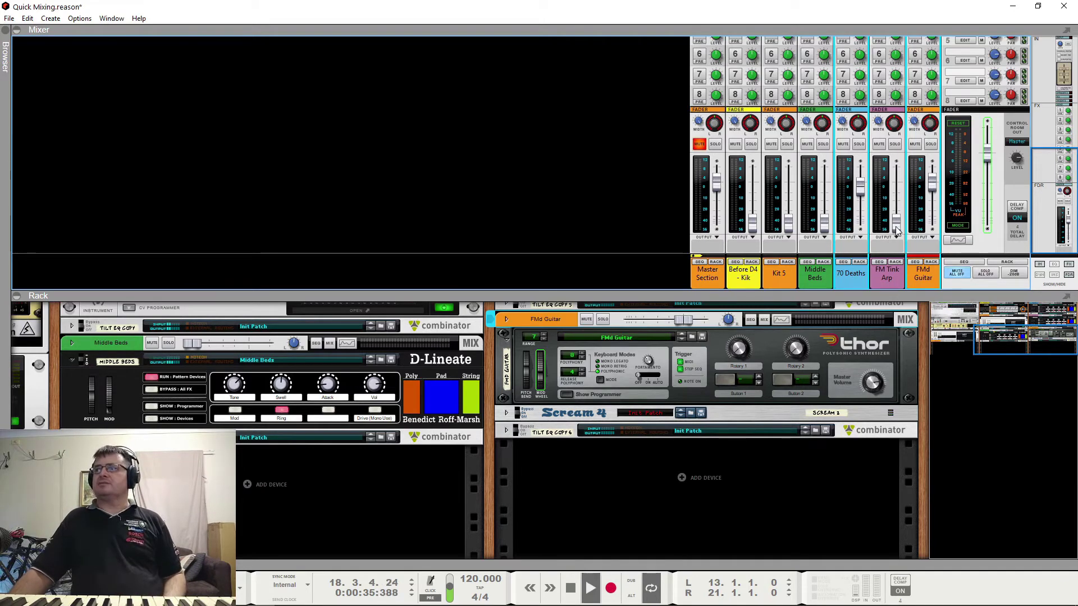
mouse_move(897, 230)
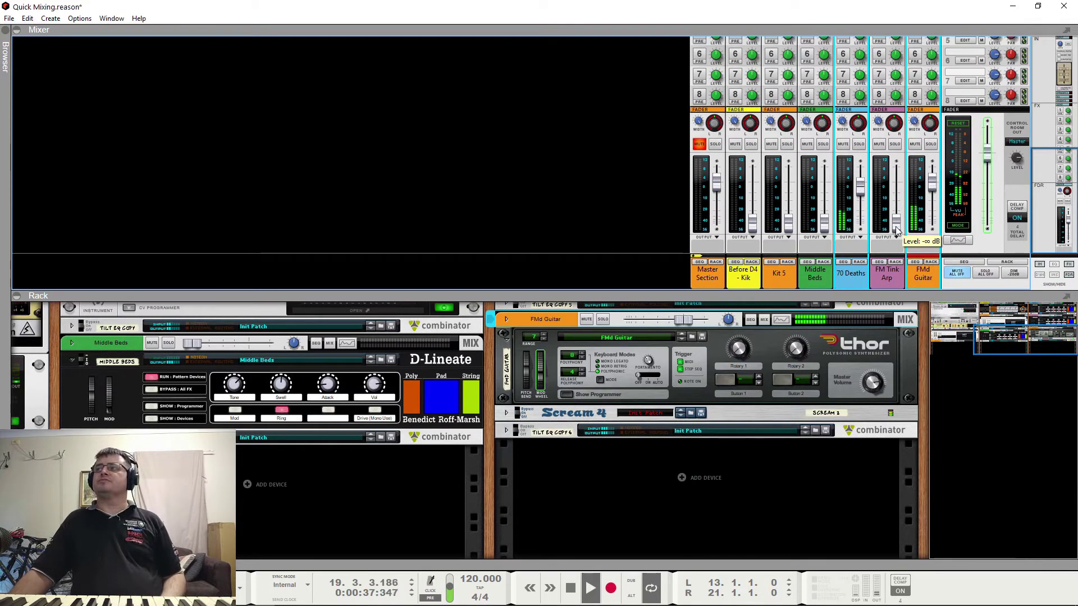
left_click_drag(897, 223, 898, 204)
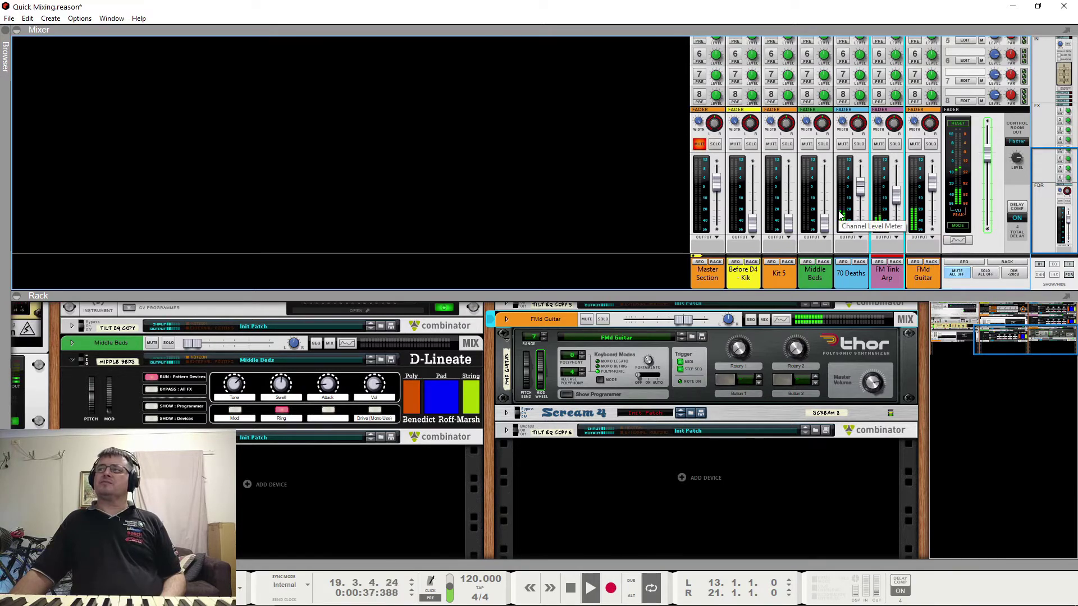
key("space")
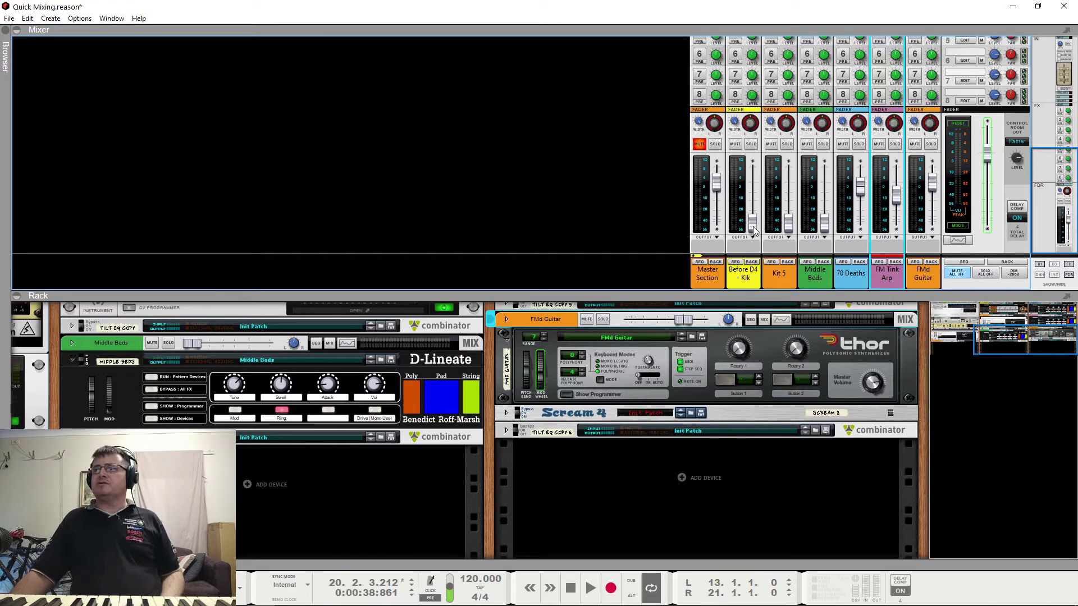
Bring in Kit 5 by ear, raising its fader to about -0.5 dB and easing it back to about -4.8 dB.
mouse_move(753, 223)
left_mouse_down()
mouse_move(759, 203)
mouse_move(790, 202)
mouse_move(790, 193)
mouse_move(753, 233)
left_mouse_up()
left_click_drag(790, 201, 790, 190)
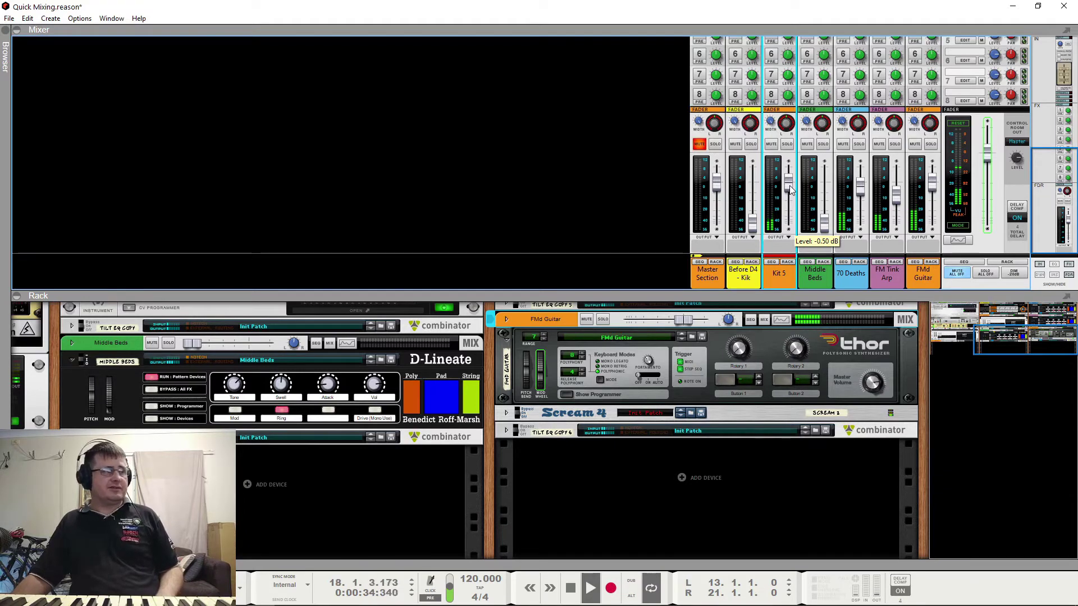
key("space")
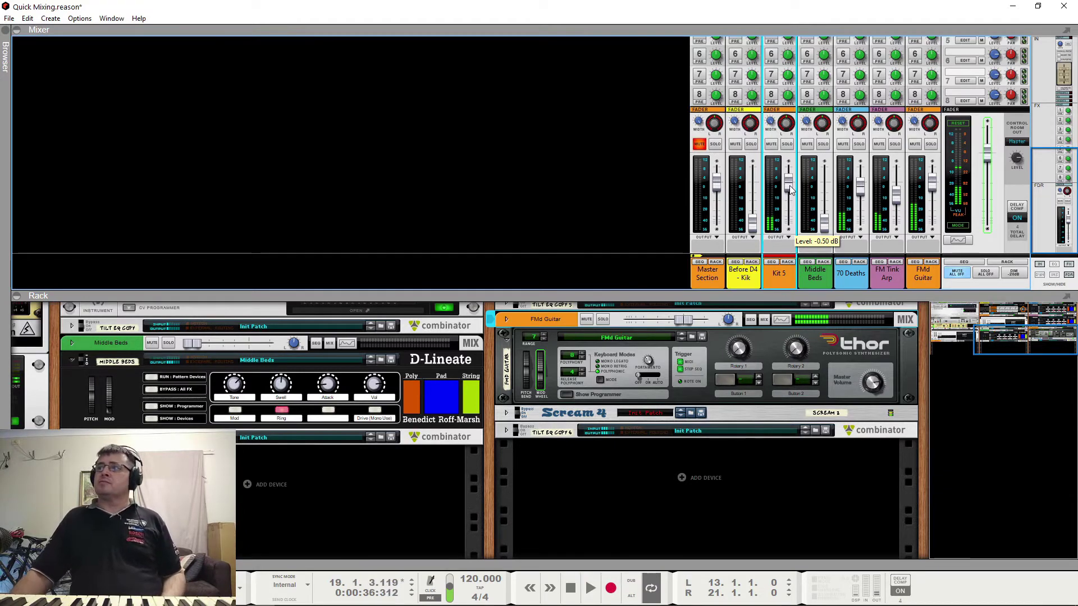
mouse_move(790, 190)
left_mouse_down()
mouse_move(788, 212)
mouse_move(789, 193)
left_mouse_up()
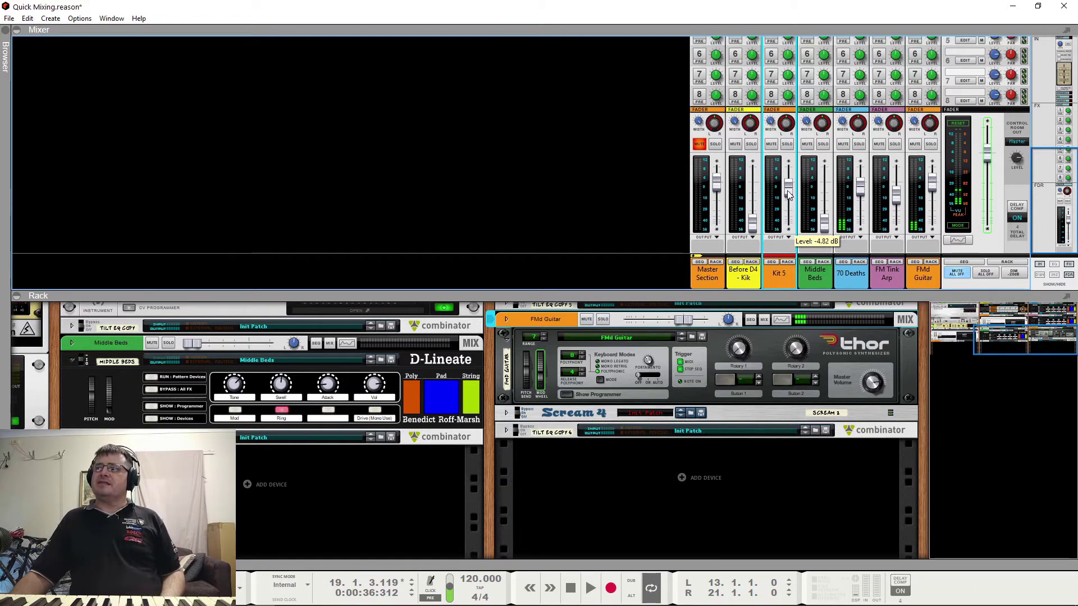
Bring in Before D4 - Kik during playback at about -5.3 dB, and raise it to about 0.6 dB with Kit 5 silenced.
key("space")
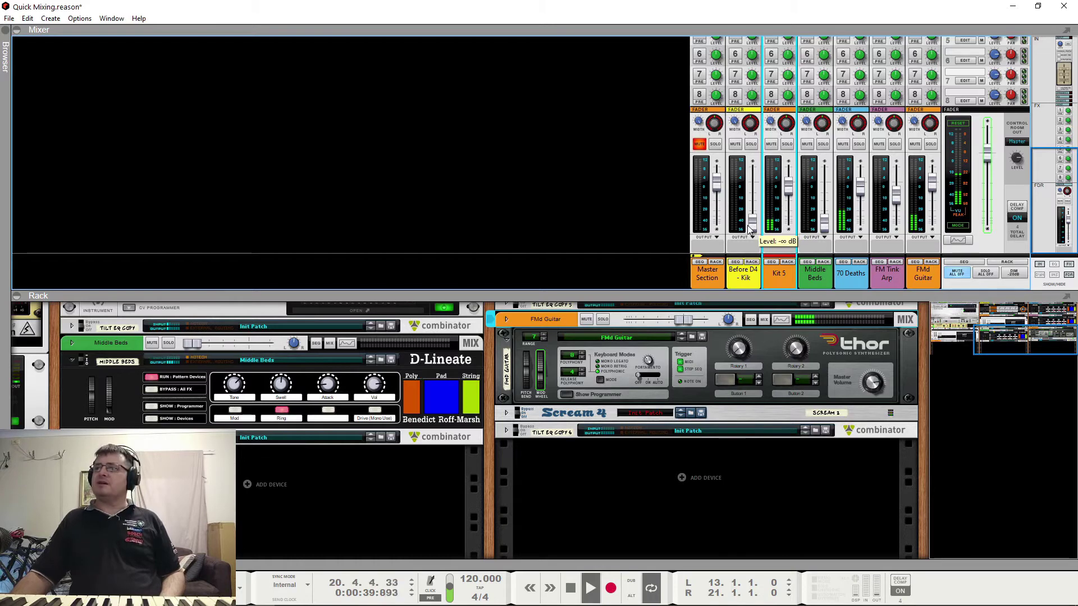
left_click_drag(752, 229, 754, 198)
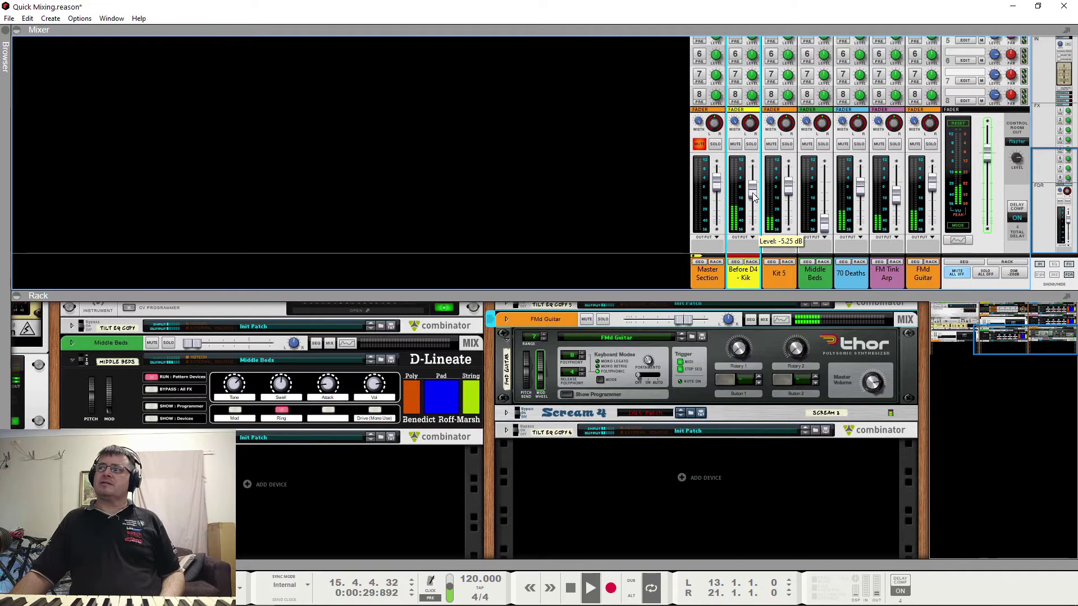
key("space")
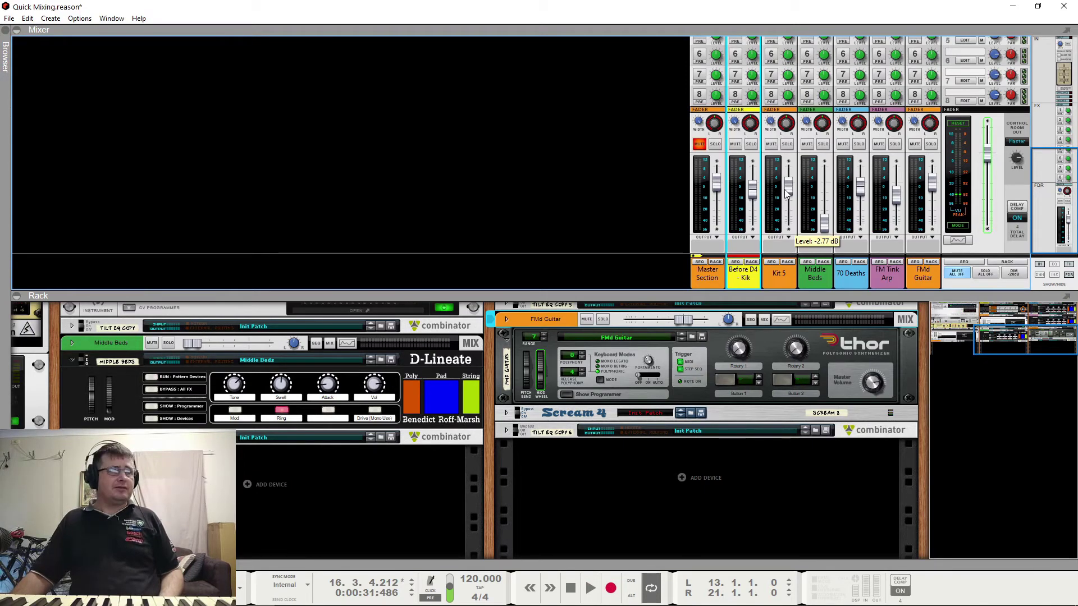
left_click_drag(787, 190, 787, 230)
key("space")
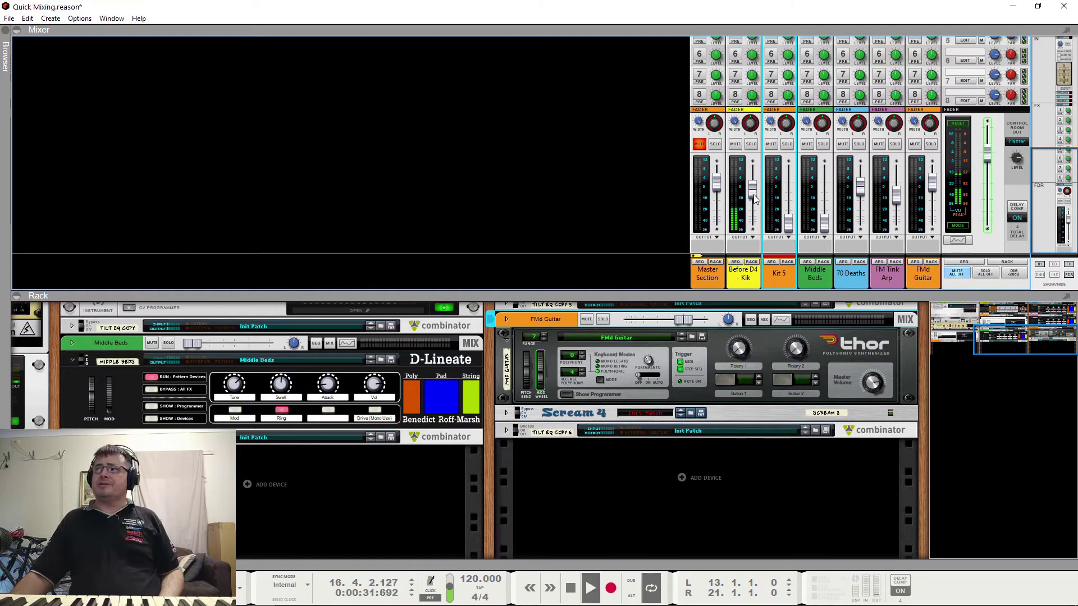
mouse_move(757, 196)
left_mouse_down()
mouse_move(755, 205)
mouse_move(753, 190)
left_mouse_up()
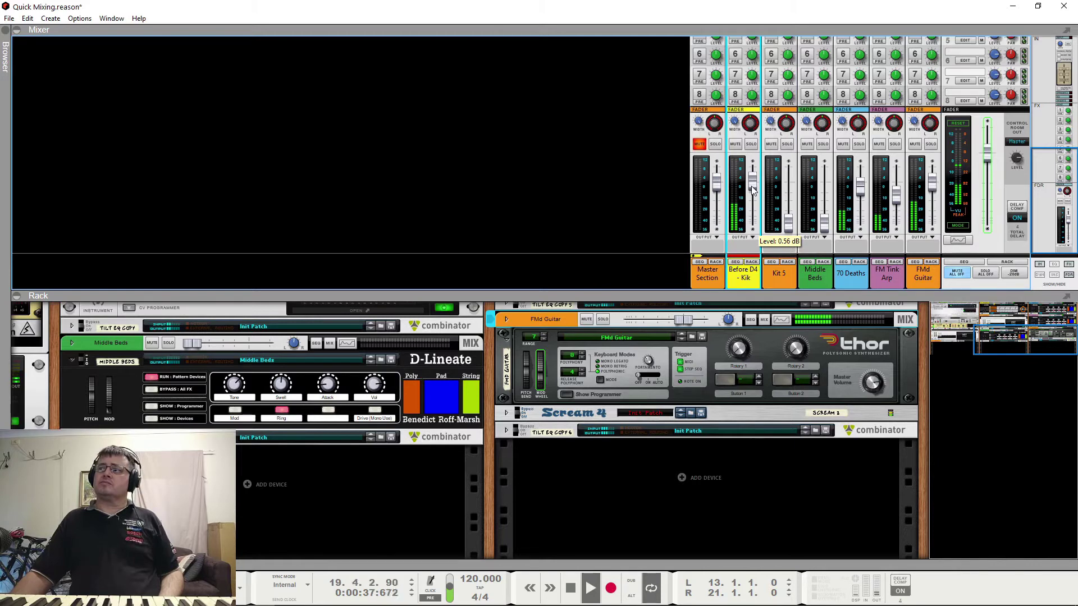
Bring Kit 5 back in from silence during playback, balancing its fader below Before D4 - Kik.
left_click_drag(788, 224, 790, 200)
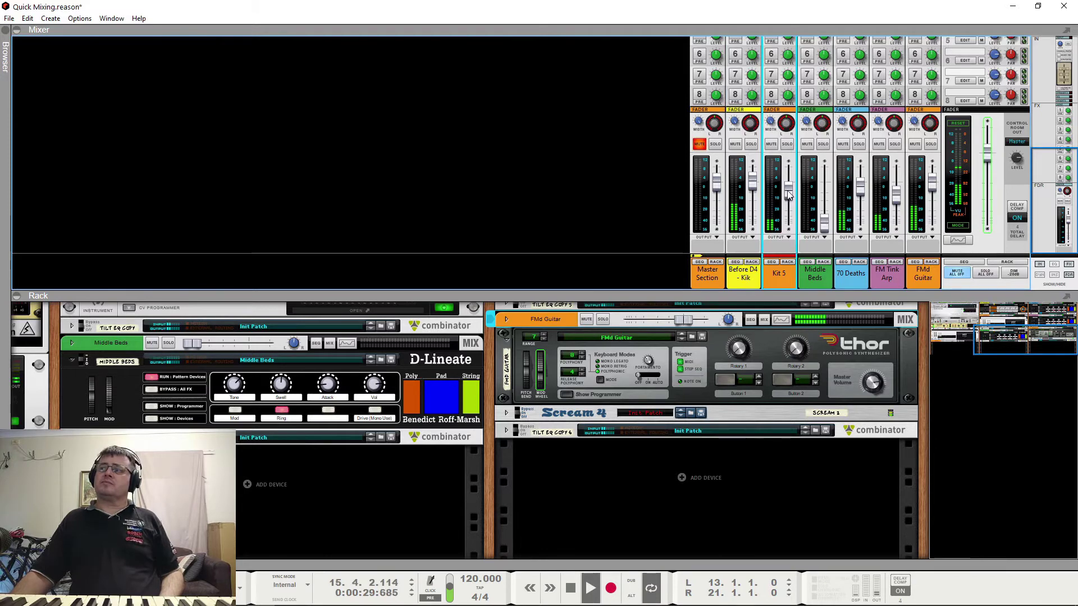
key("space")
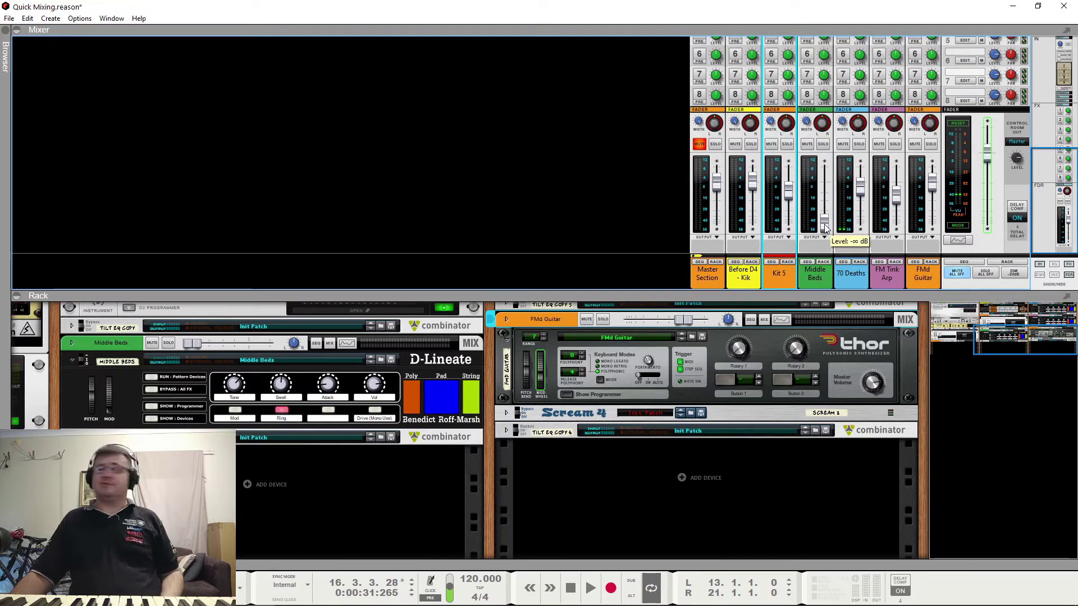
Bring in Middle Beds by ear during playback, raising its fader to about -5.7 dB.
key("space")
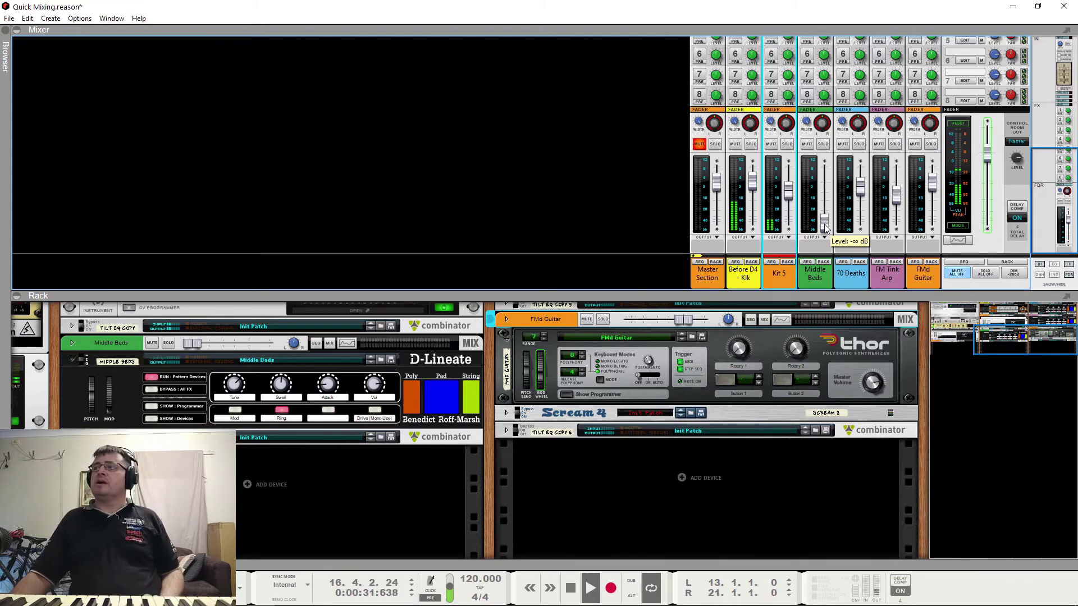
left_click_drag(826, 228, 824, 195)
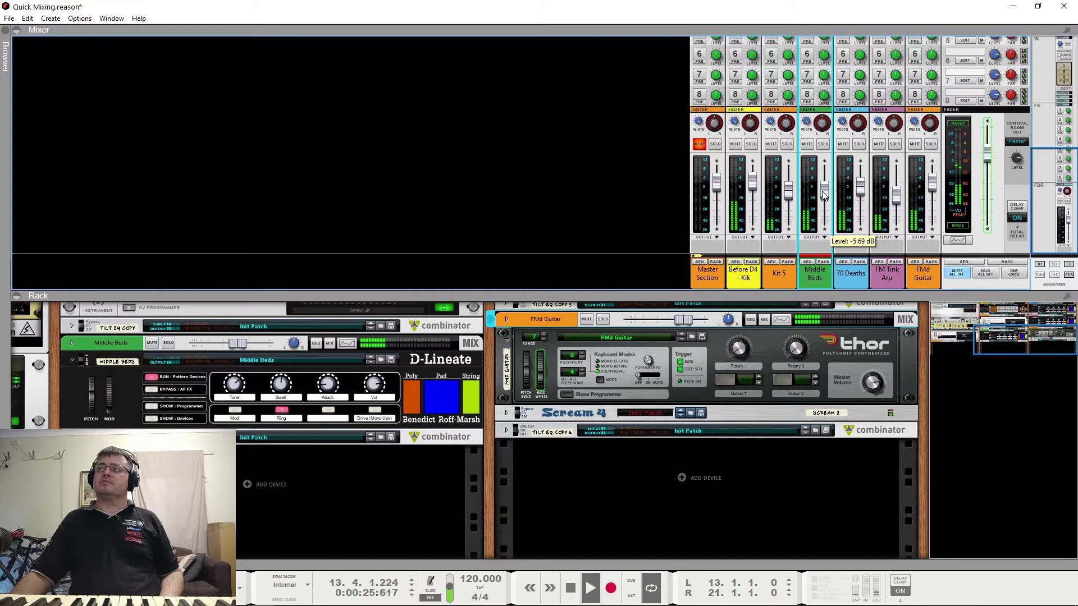
key("space")
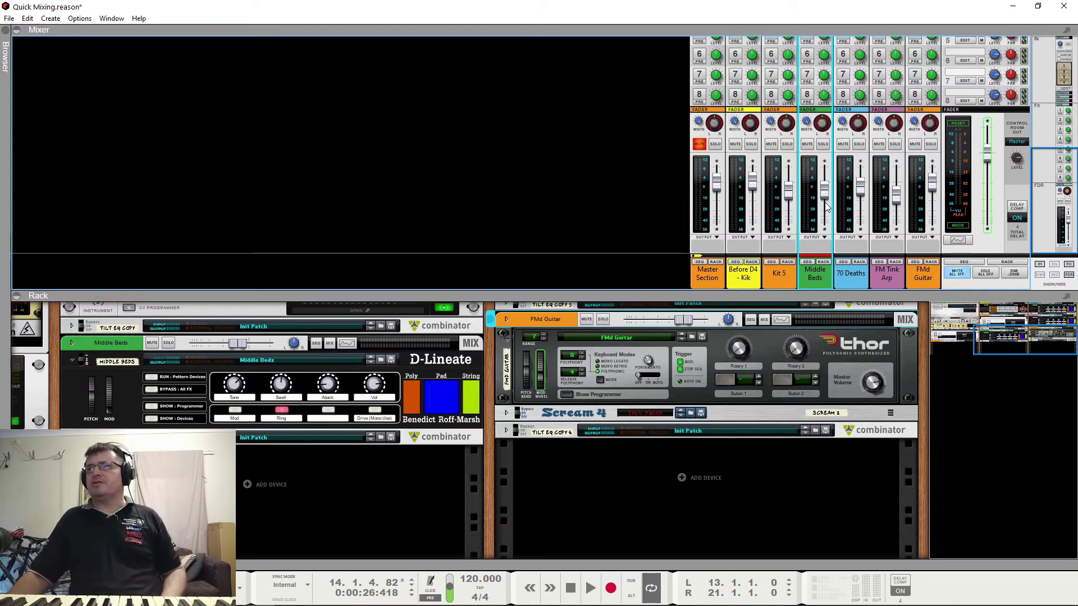
Play back the full mix to judge the rebuilt level balance of all channels.
mouse_move(825, 206)
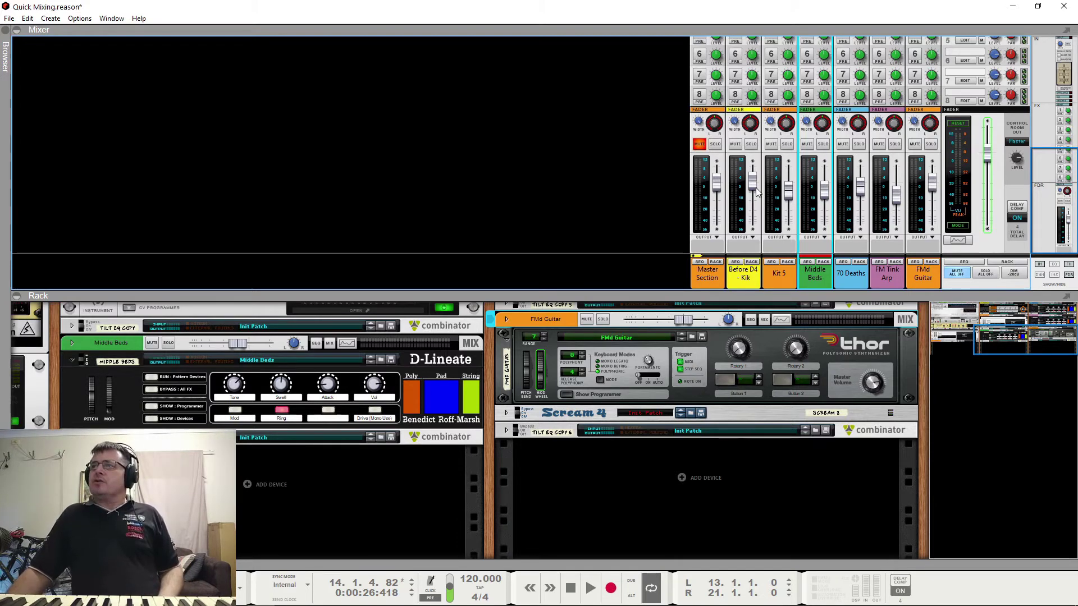
key("space")
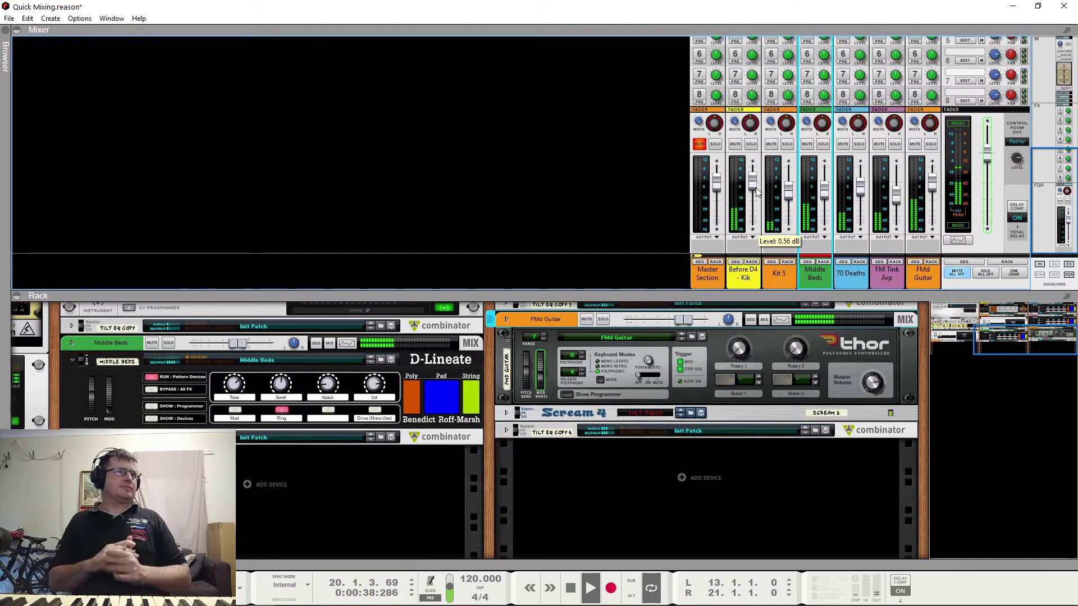
key("space")
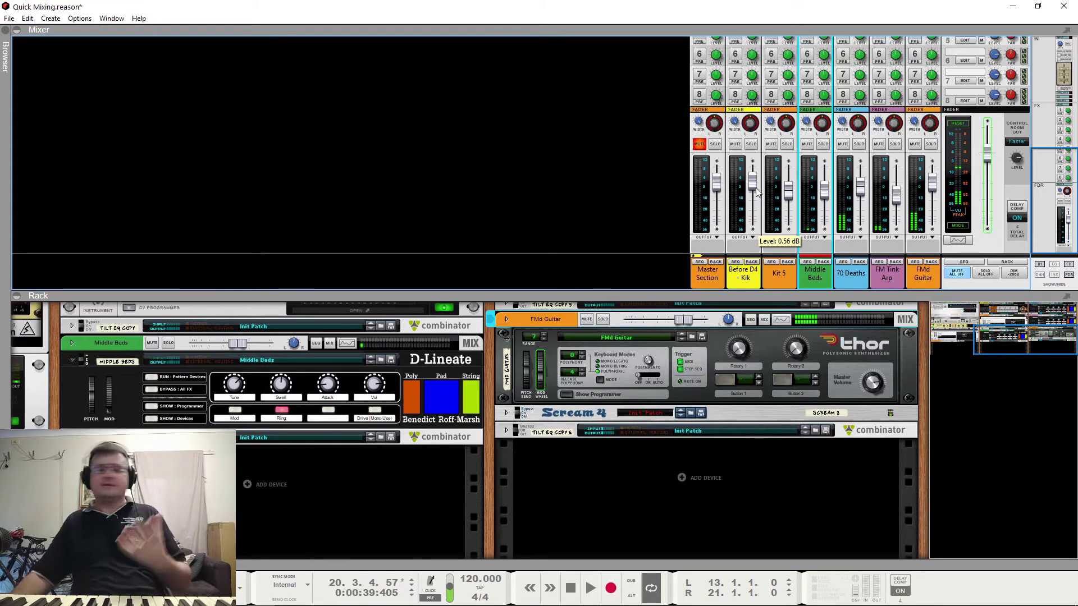
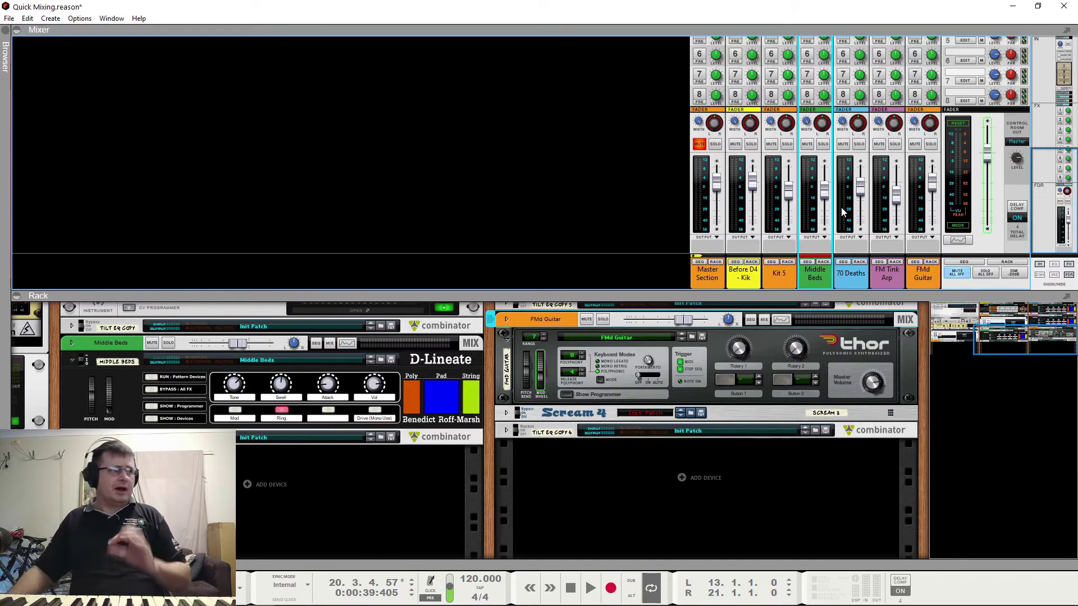
Solo and audition Before D4 - Kik and Kit 5 one at a time.
left_click(752, 144)
key("space")
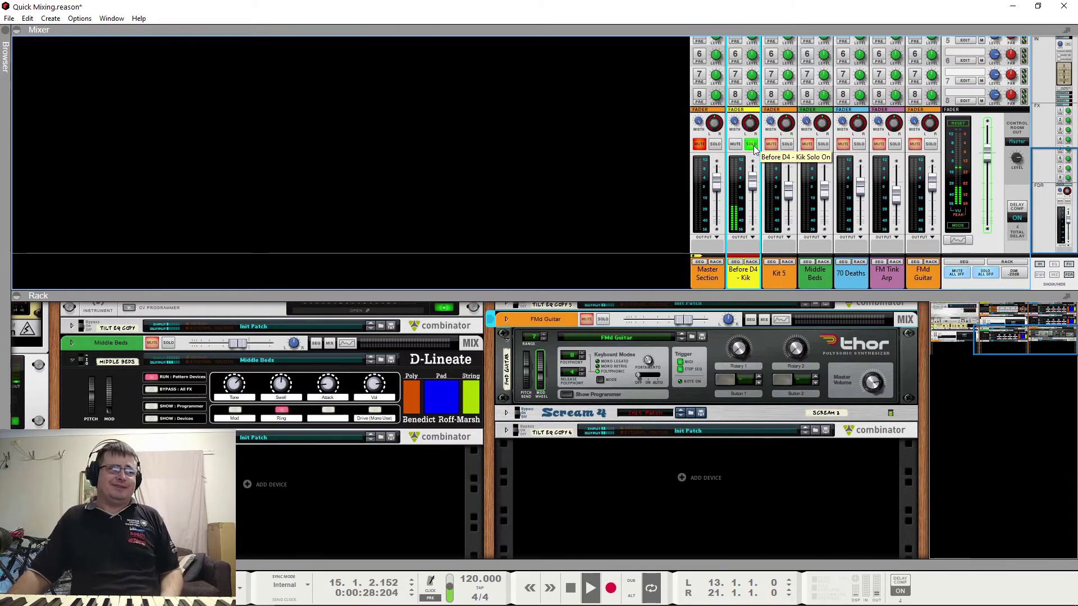
key("space")
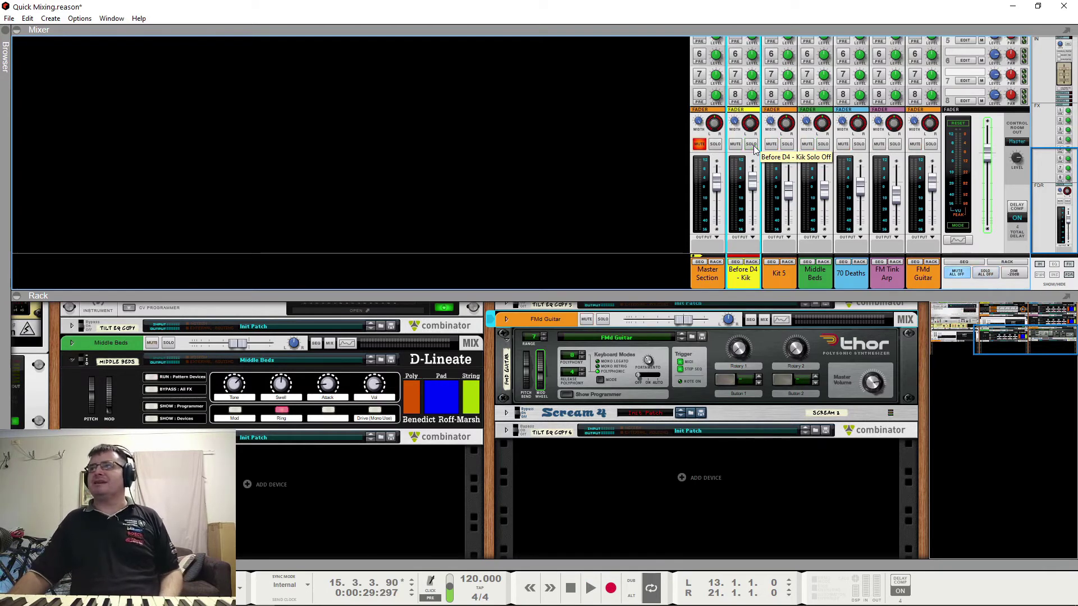
left_click(787, 145)
key("space")
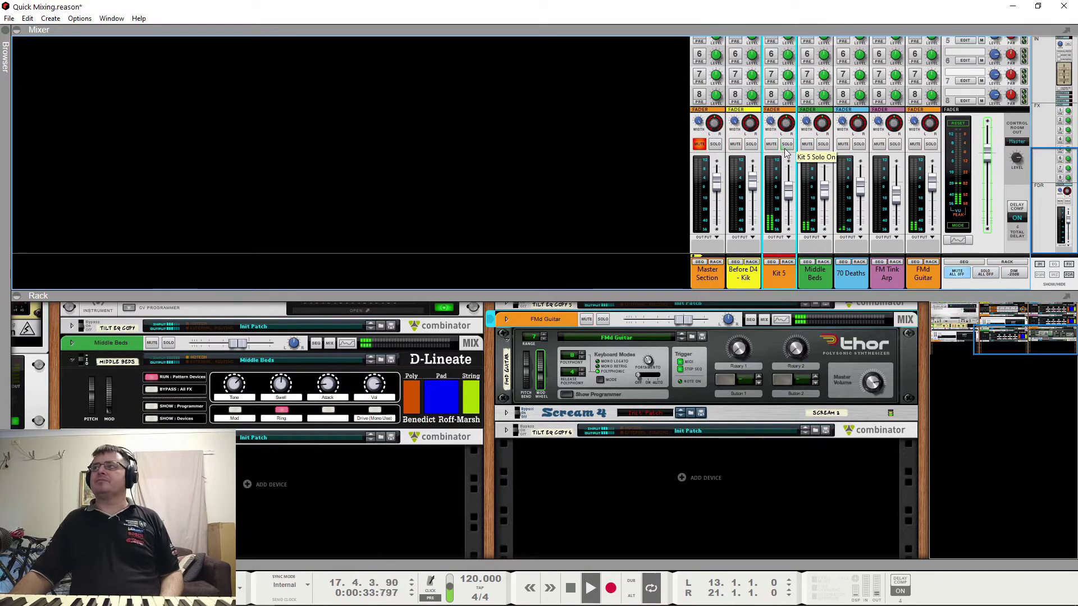
Audition Middle Beds in solo and check its stereo width, clearing the solo when done.
left_click(823, 144)
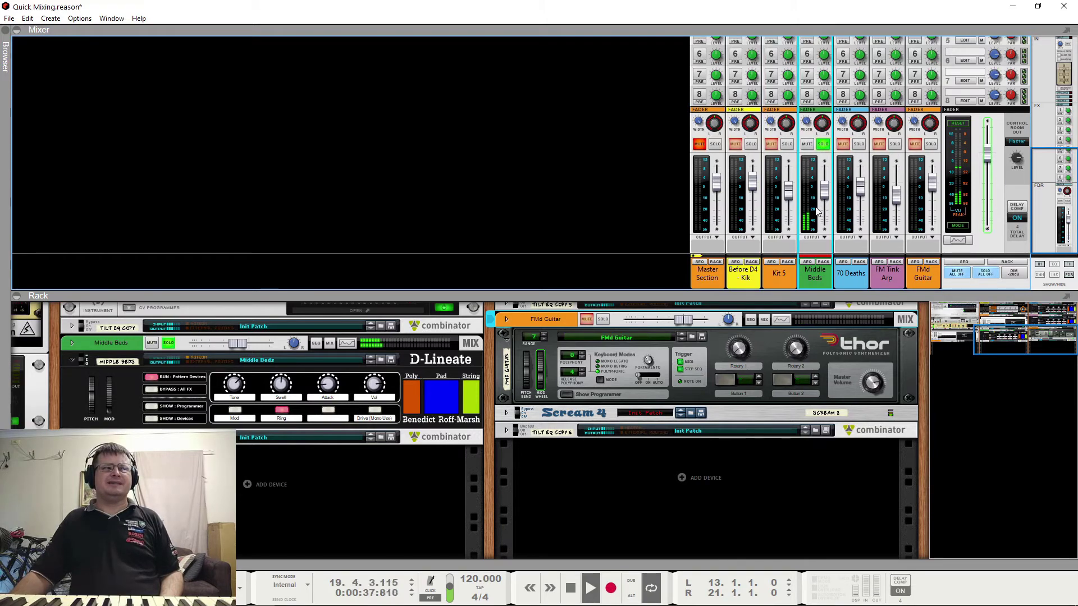
key("space")
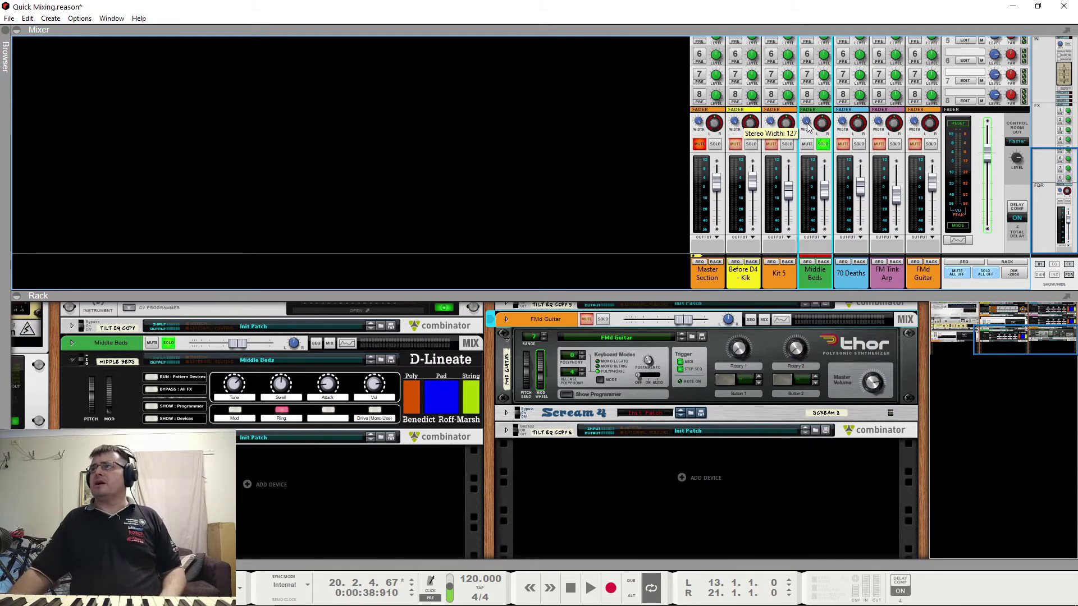
left_click(823, 145)
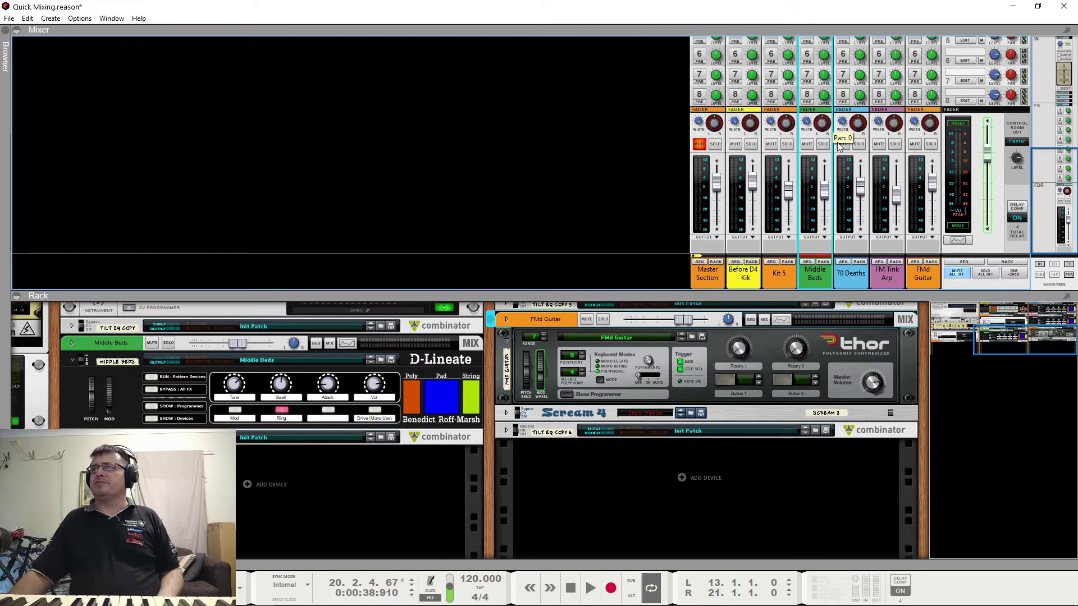
Audition 70 Deaths in solo during playback, and switch the solo over to FM Tink Arp.
left_click(859, 145)
key("space")
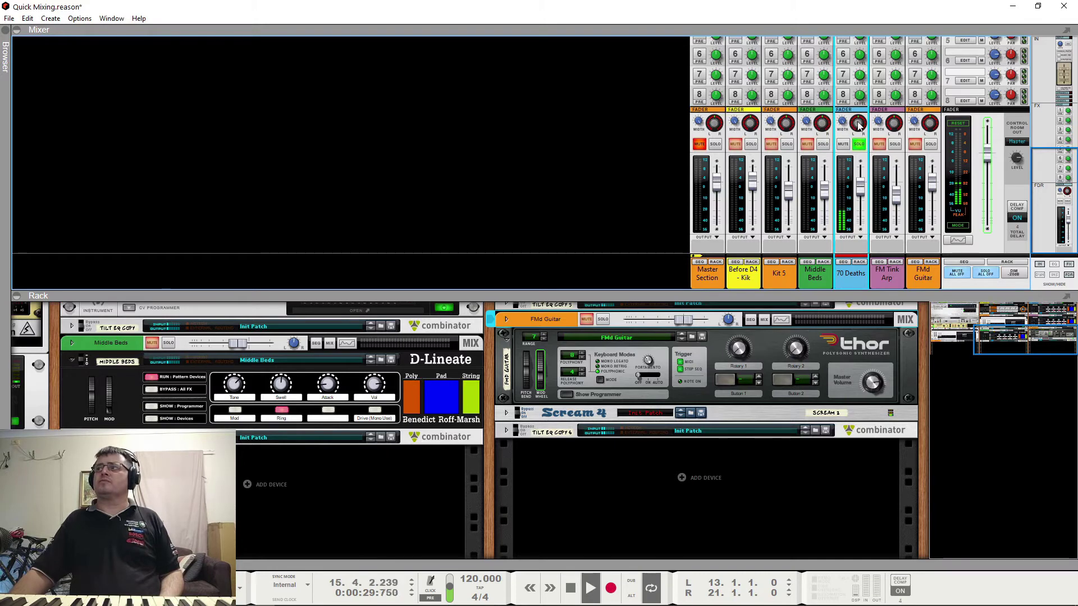
left_click(896, 144)
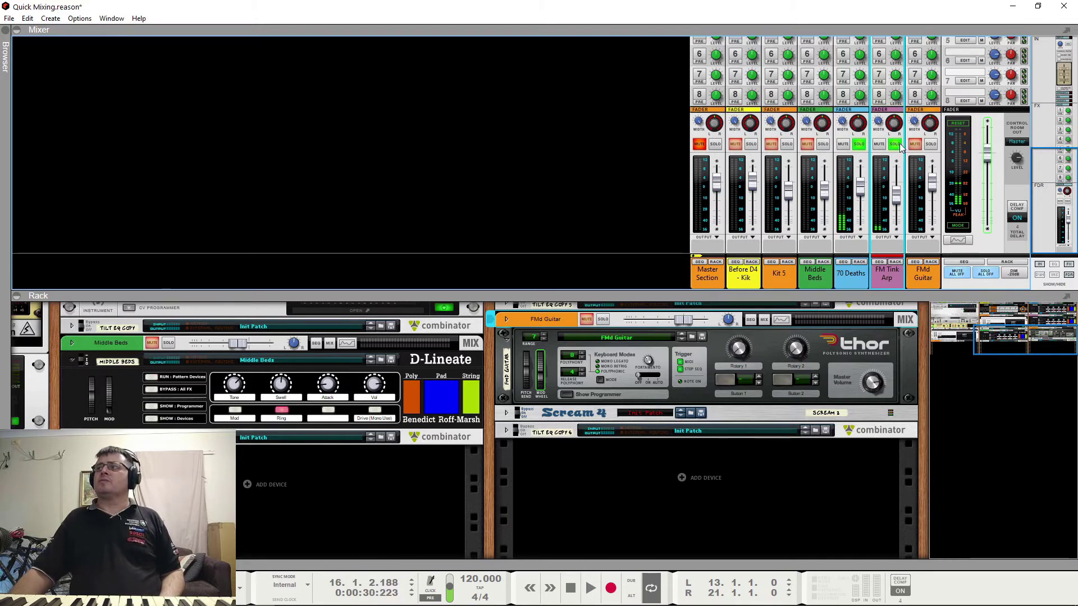
left_click(857, 143)
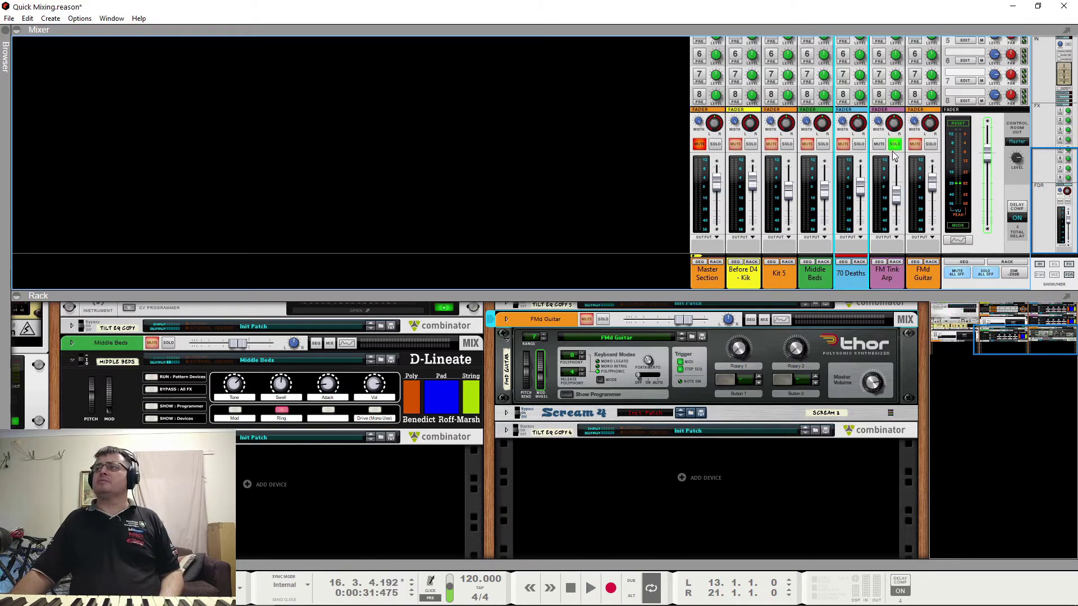
Audition FM Tink Arp and FMd Guitar in solo during playback, sweep their stereo widths, and clear the solo.
key("space")
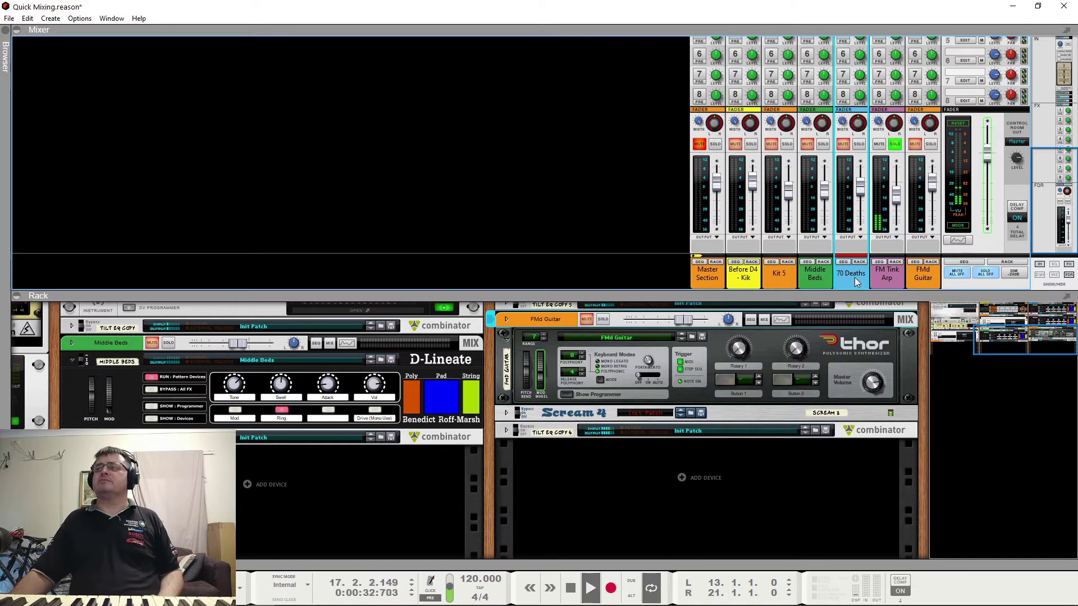
left_click_drag(878, 121, 878, 180)
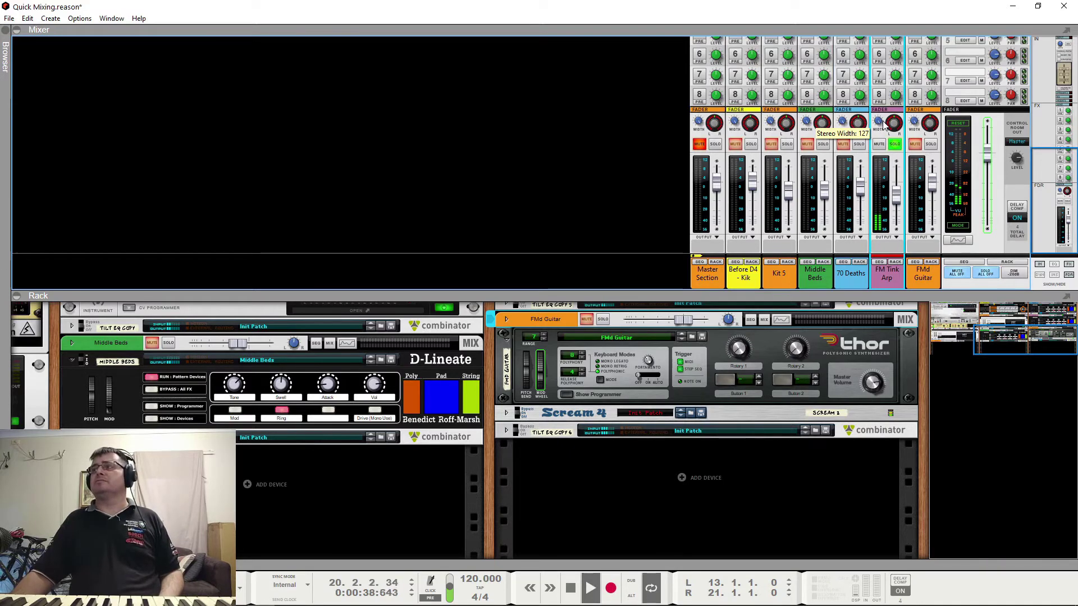
left_click(929, 145)
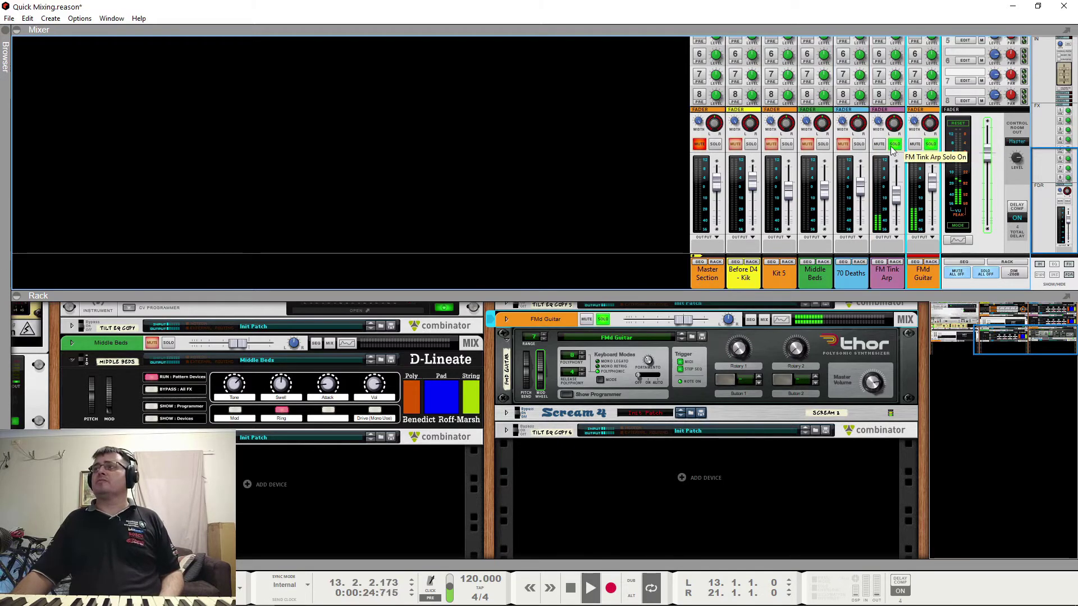
left_click(893, 145)
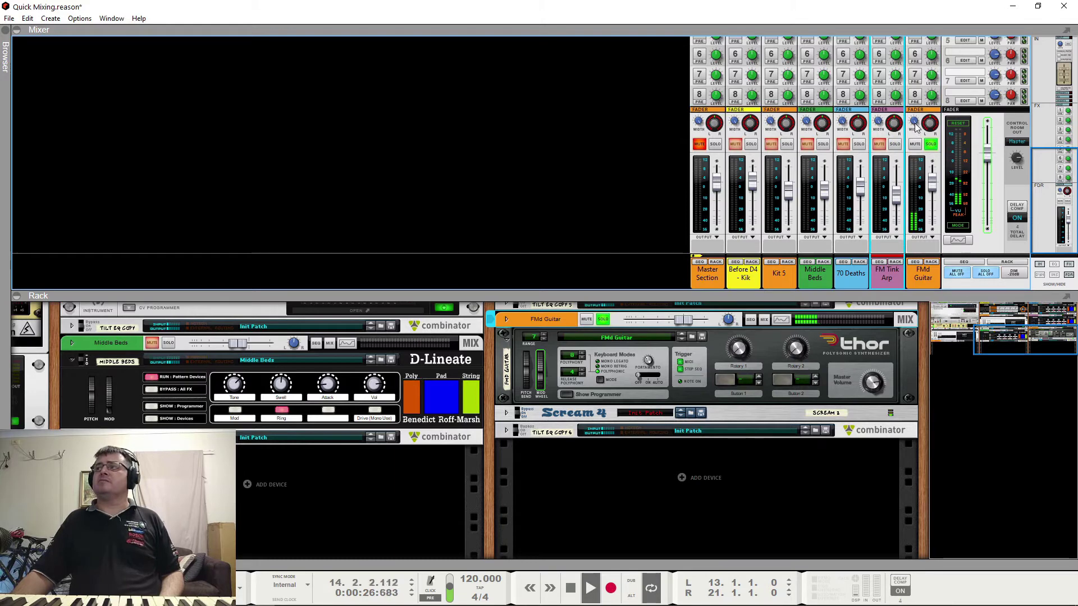
left_click_drag(915, 124, 930, 302)
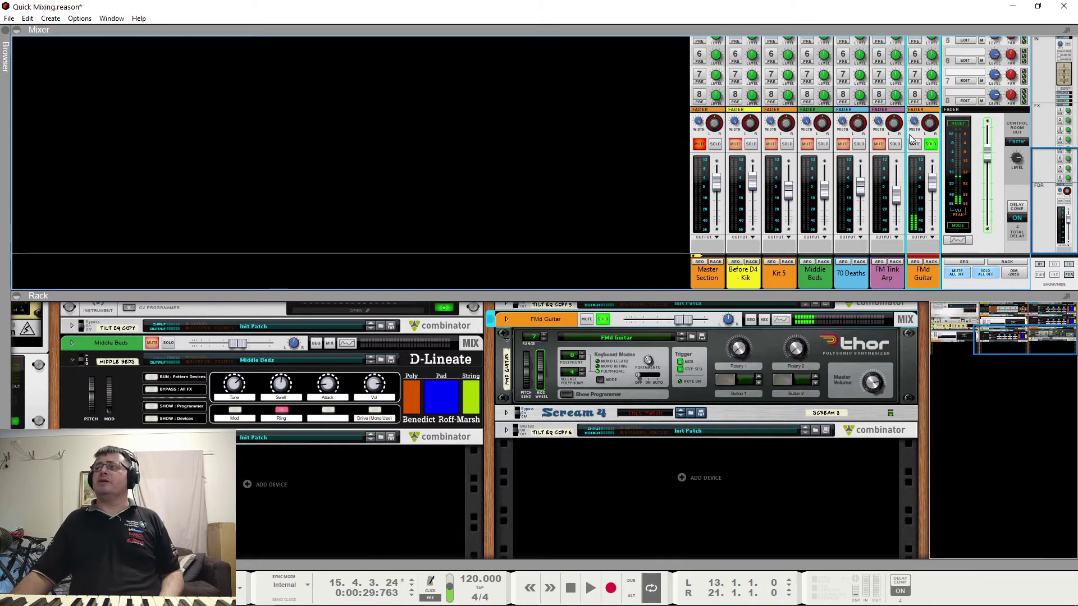
left_click(930, 145)
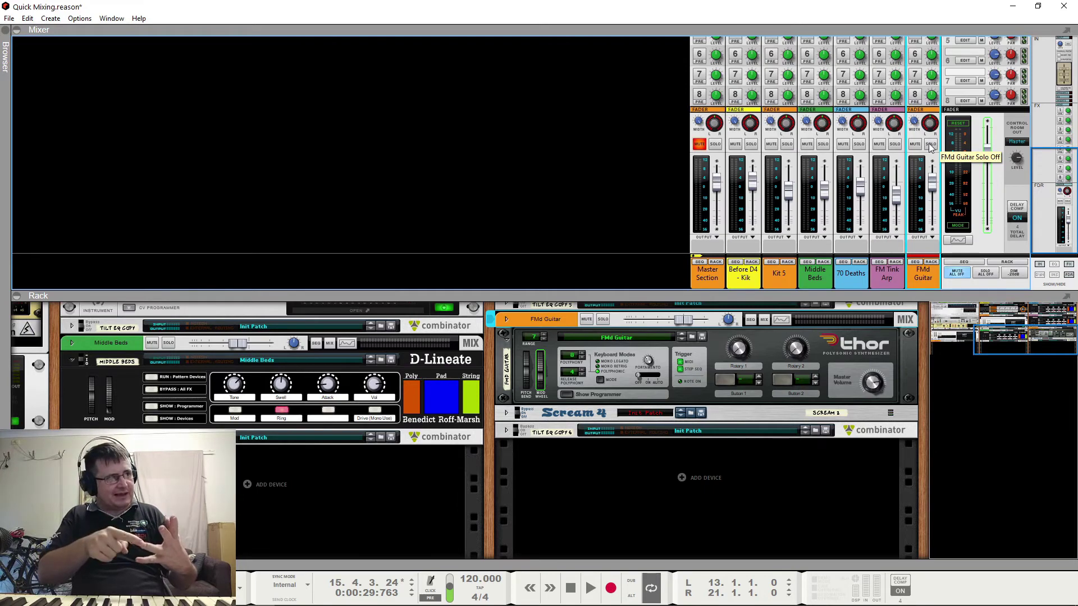
Audition Before D4 - Kik alone in solo during playback, and clear the solo.
left_click(751, 144)
key("space")
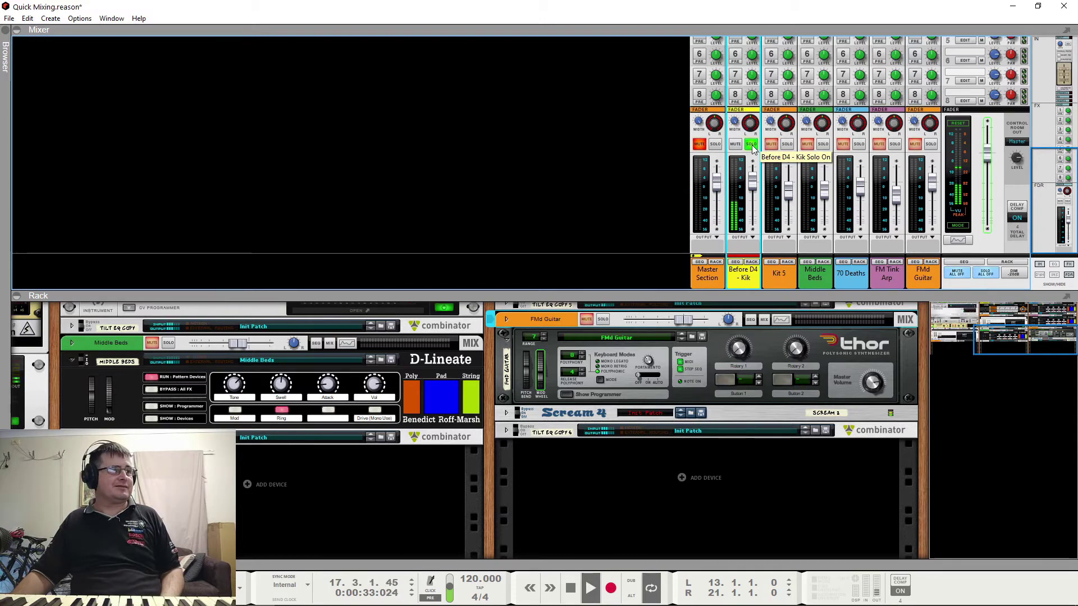
key("space")
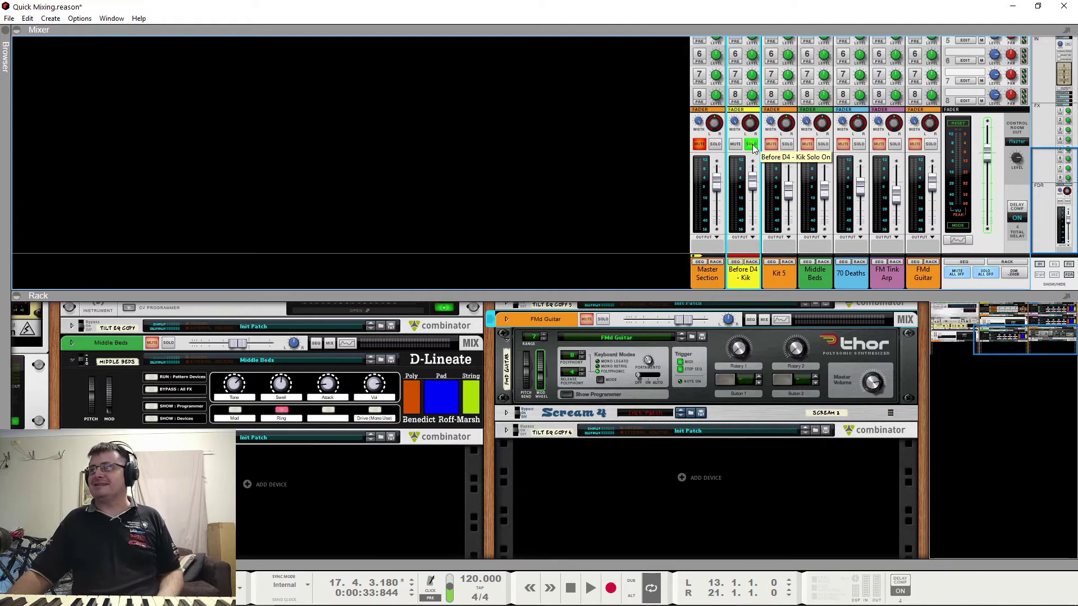
left_click(751, 144)
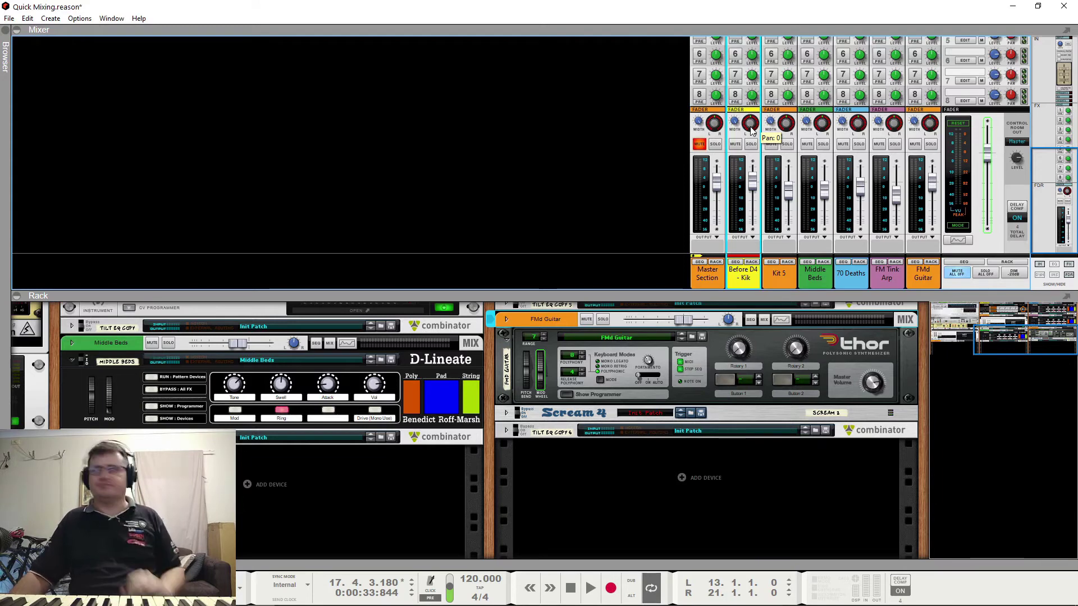
Try panning Before D4 - Kik, Kit 5 and Middle Beds left and 70 Deaths, FM Tink Arp and FMd Guitar right, and play the mix briefly.
left_click_drag(750, 127, 767, 285)
left_click_drag(789, 122, 809, 238)
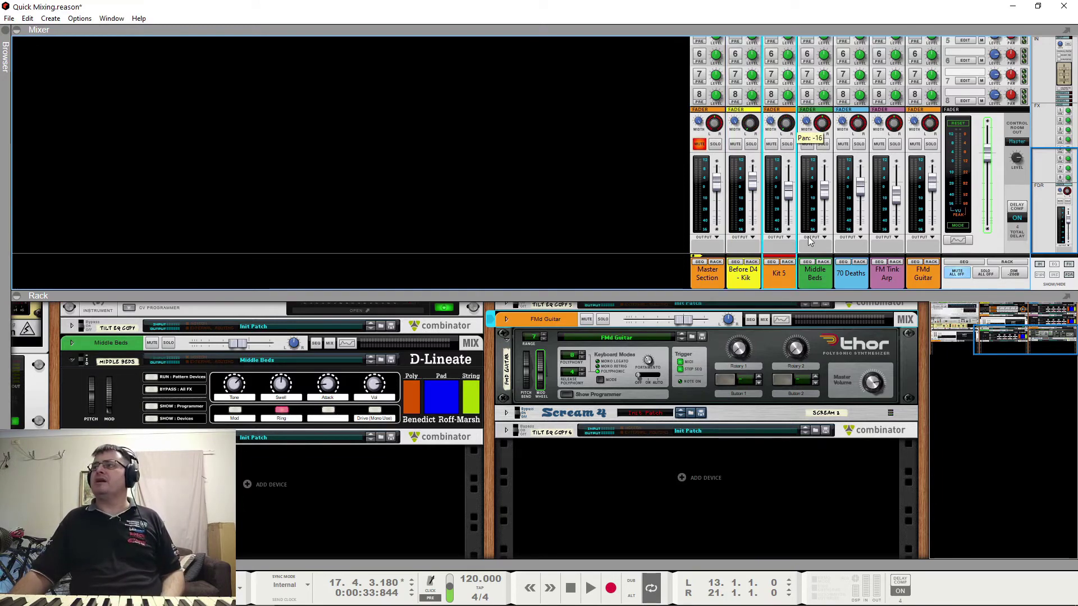
left_click(821, 125)
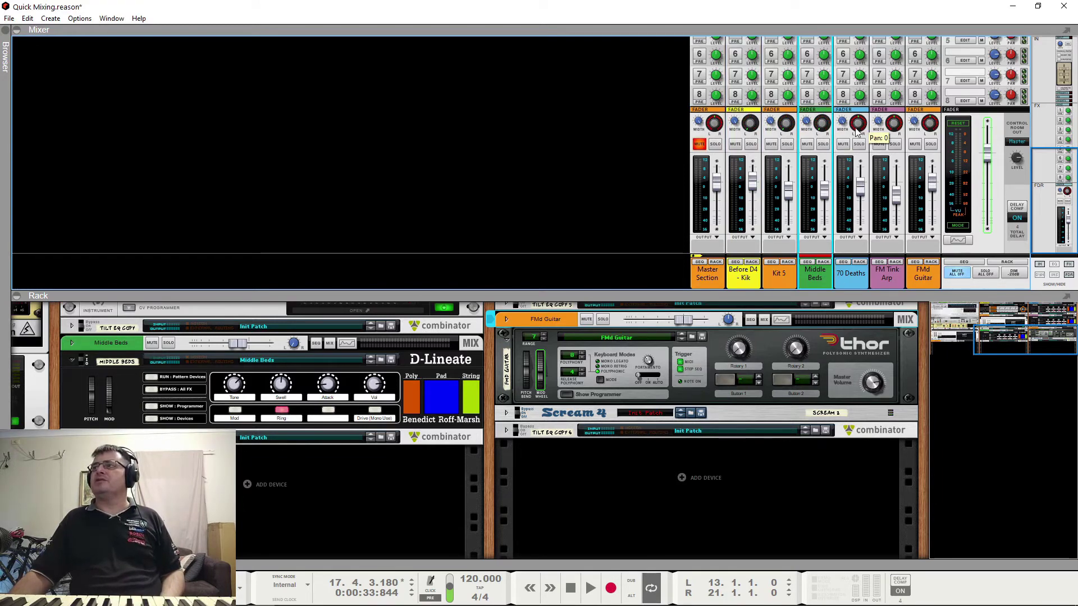
left_click_drag(856, 128, 887, 6)
left_click_drag(893, 125, 926, 5)
left_click_drag(930, 125, 964, 2)
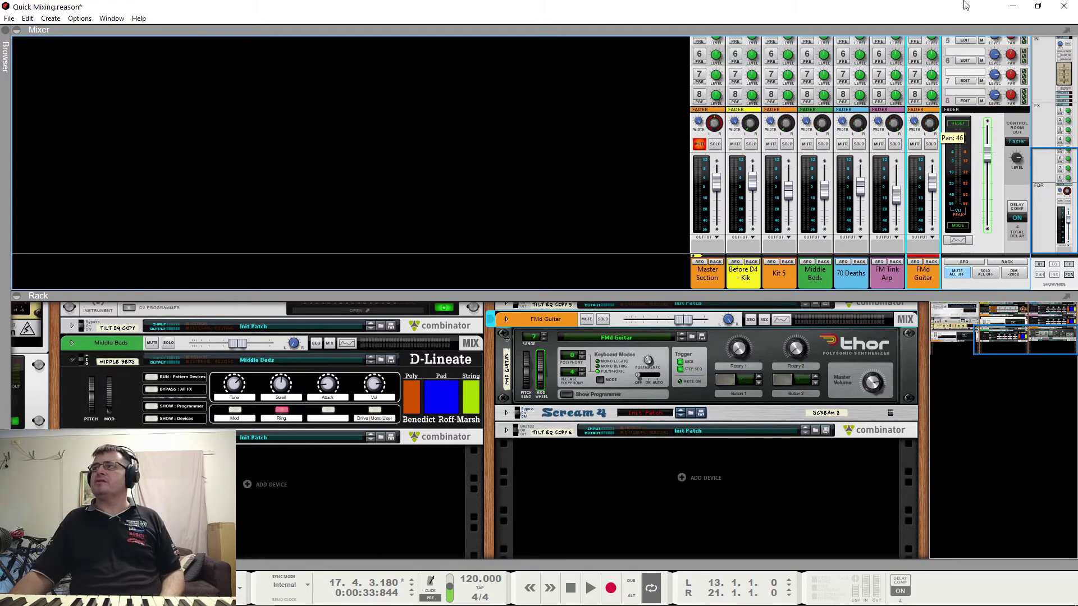
key("space")
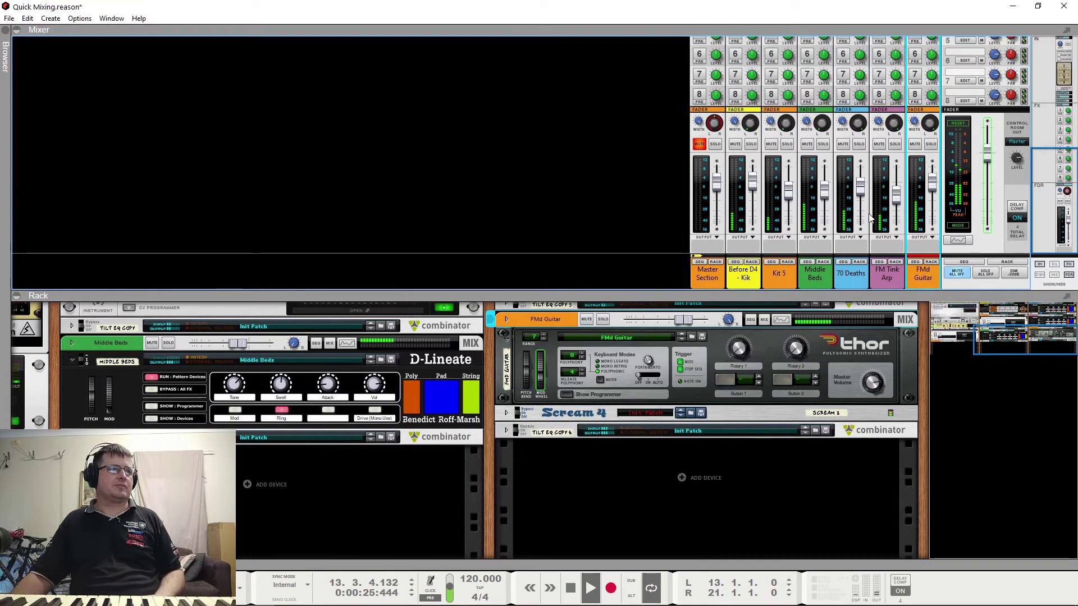
key("space")
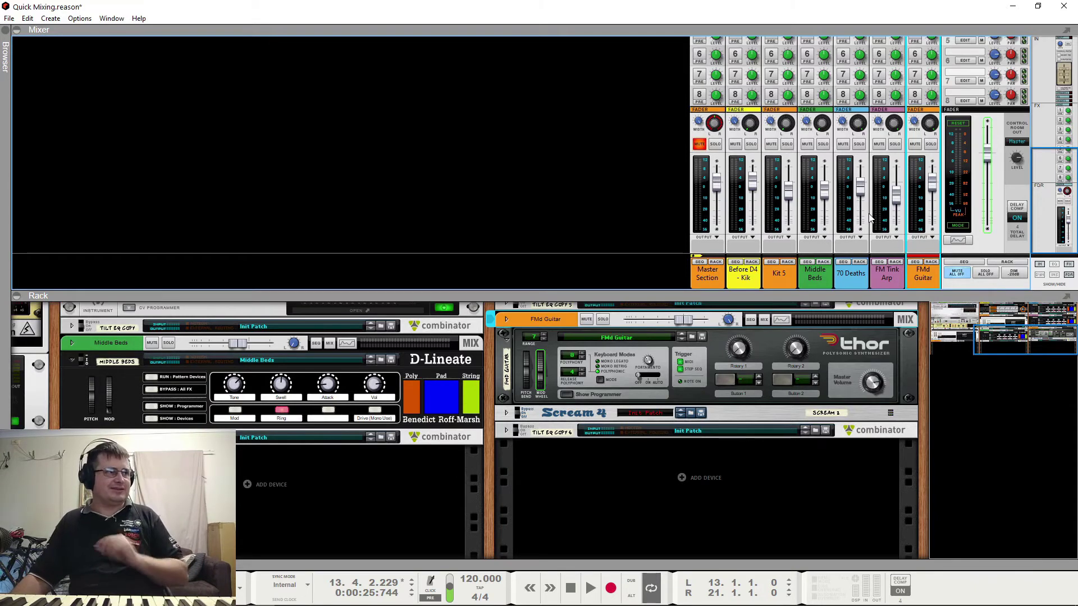
Reset the pan of all six instrument channels, from FMd Guitar to Before D4 - Kik, to centre.
left_click(931, 124, "ctrl")
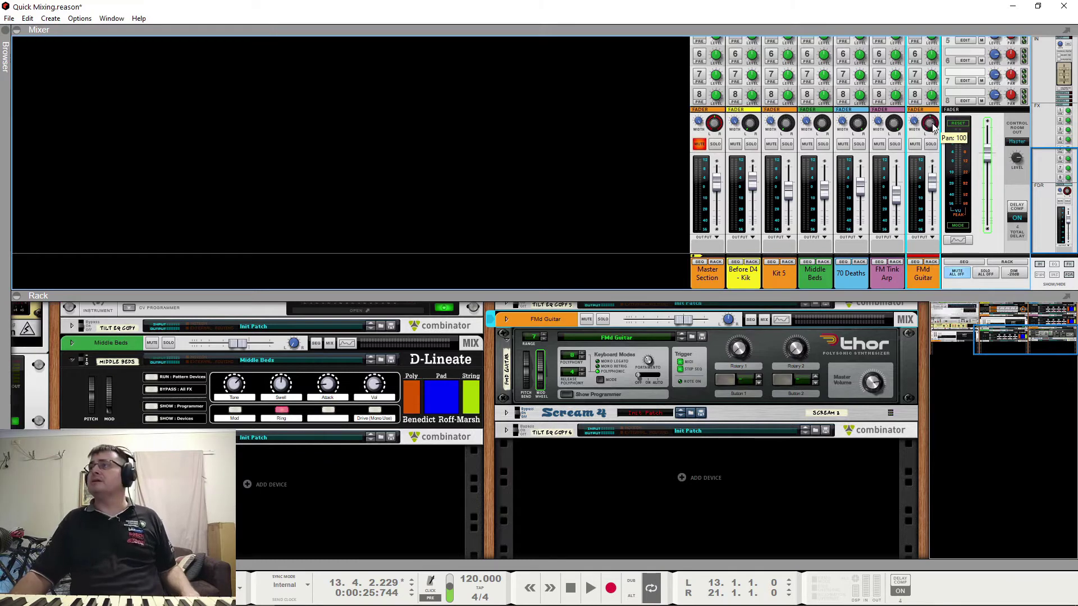
left_click(894, 125, "ctrl")
left_click(857, 125, "ctrl")
left_click(822, 124, "ctrl")
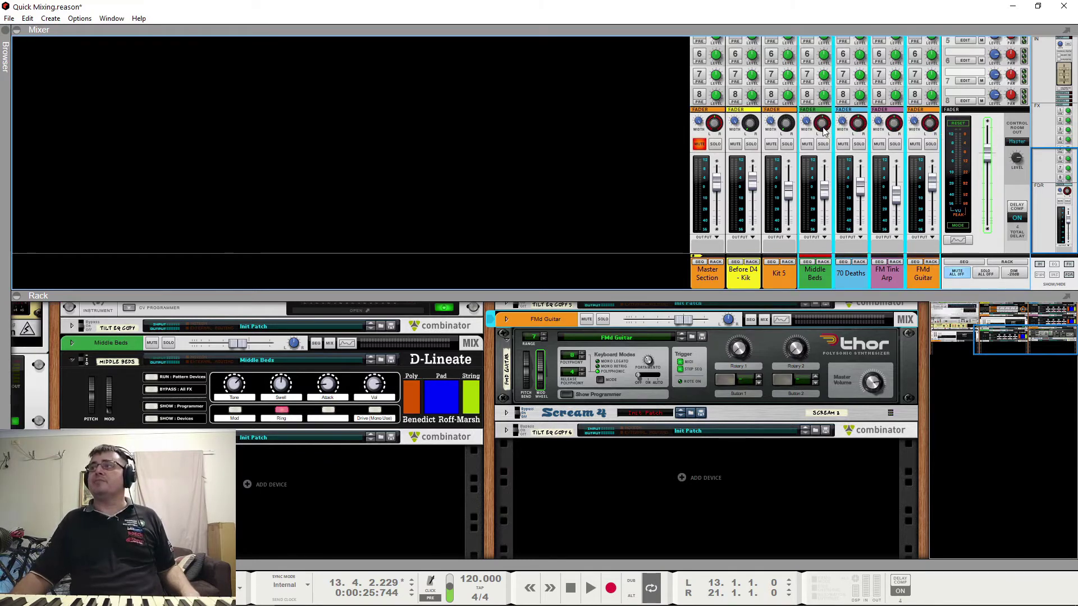
left_click(786, 124, "ctrl")
left_click(759, 125, "ctrl")
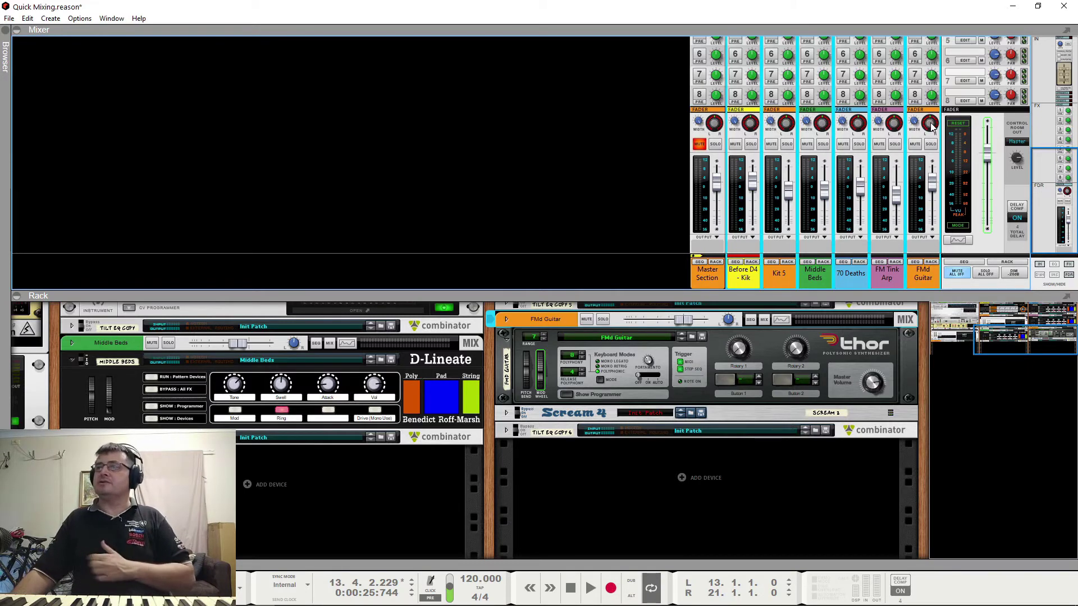
Pan FMd Guitar right to about 25 and 70 Deaths left to -33, fine-tuning by ear during playback.
left_click_drag(931, 123, 941, 112)
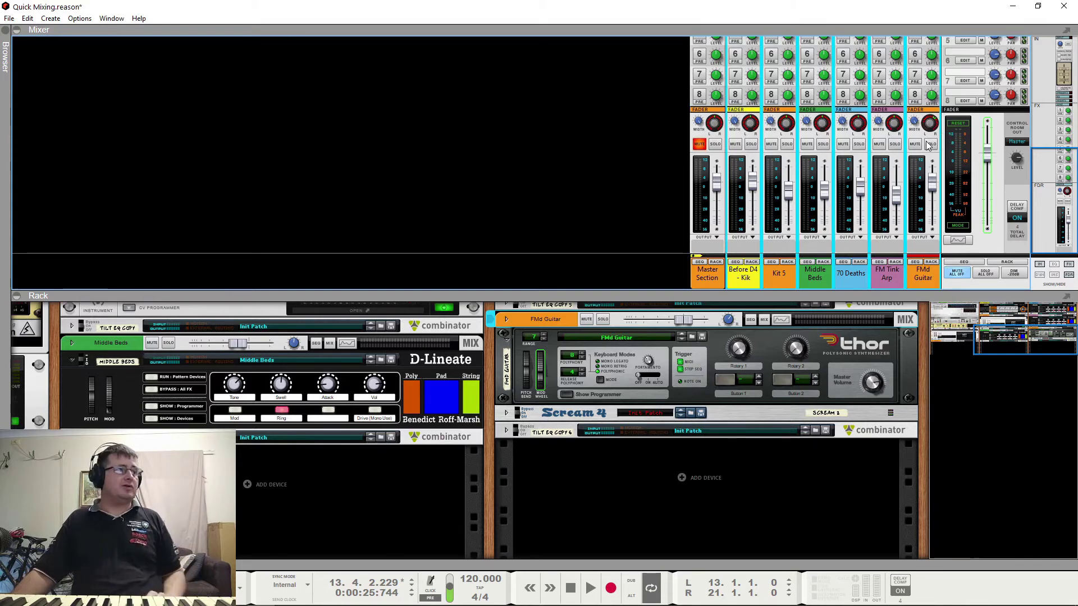
mouse_move(932, 129)
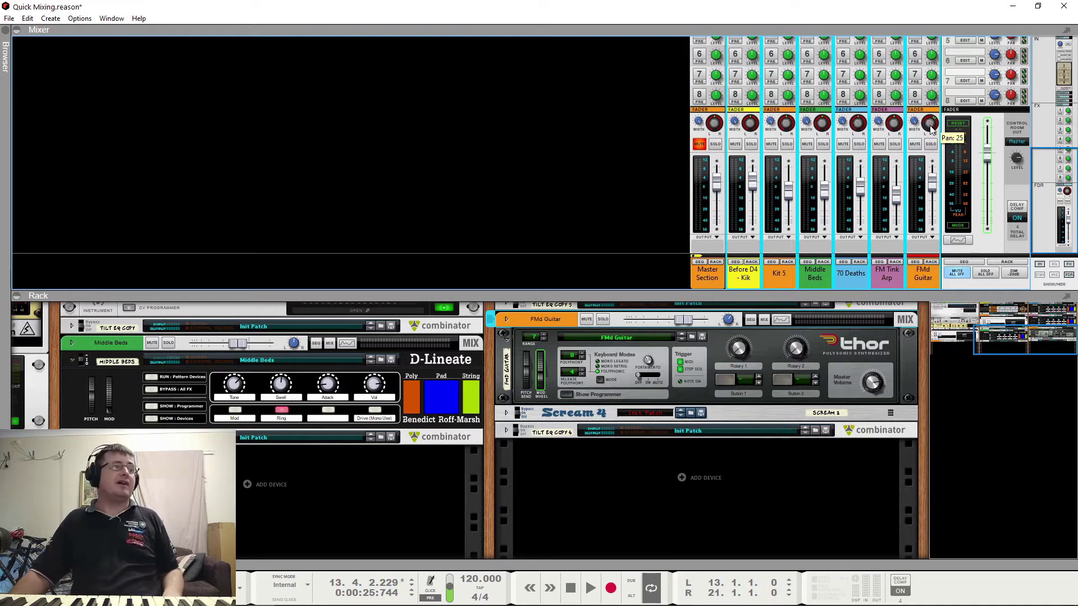
key("space")
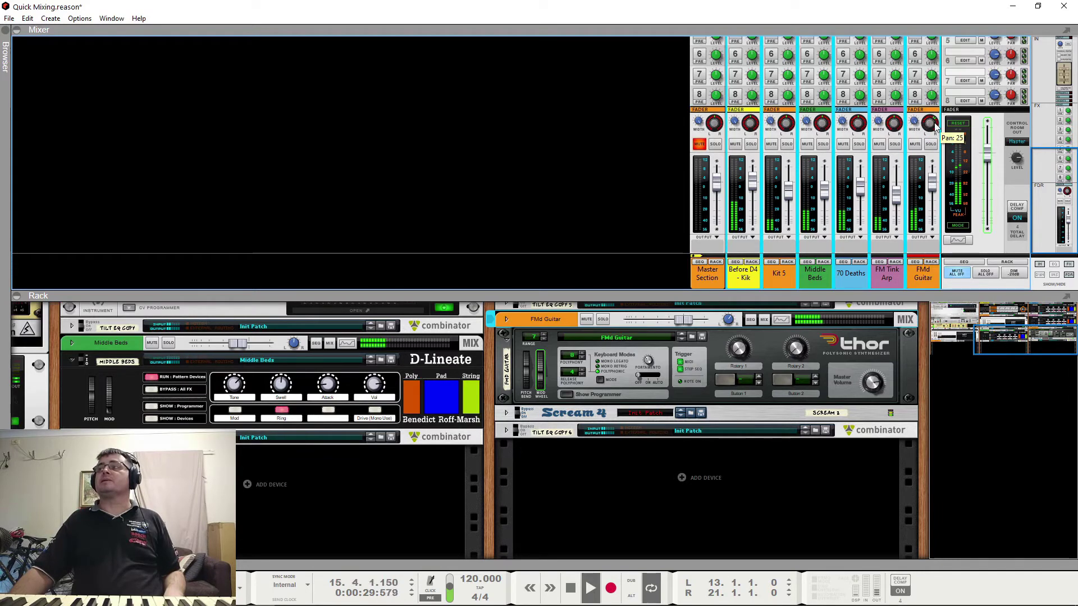
left_click_drag(936, 128, 939, 123)
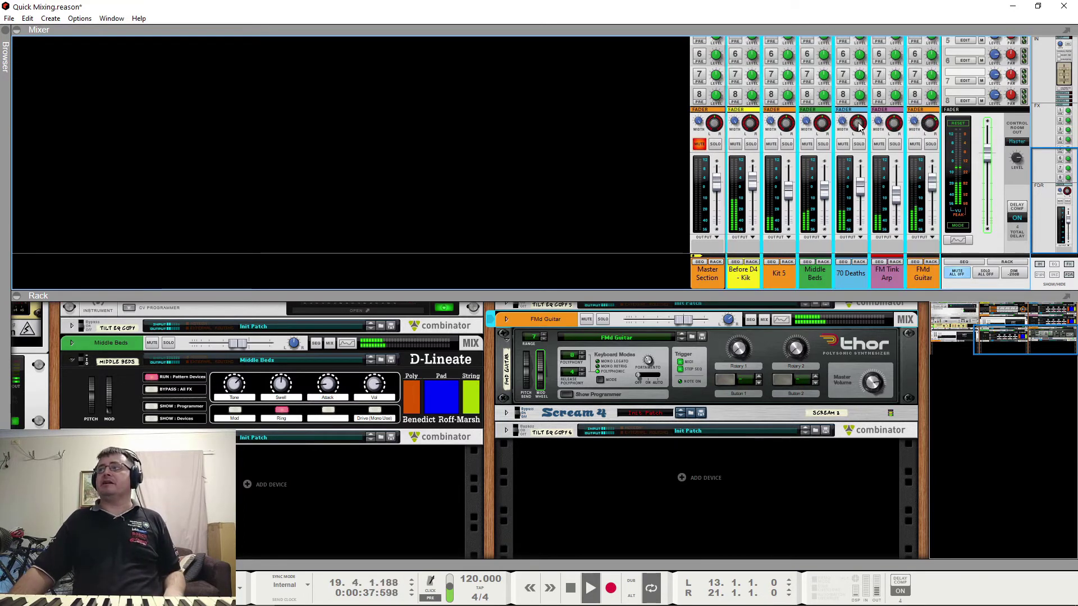
left_click_drag(859, 127, 857, 147)
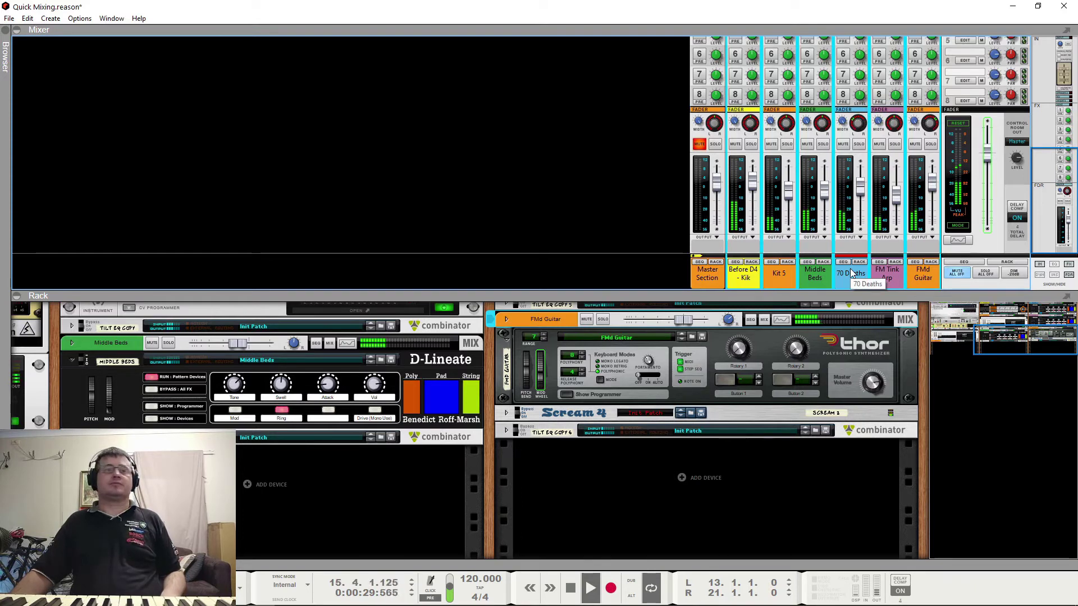
key("space")
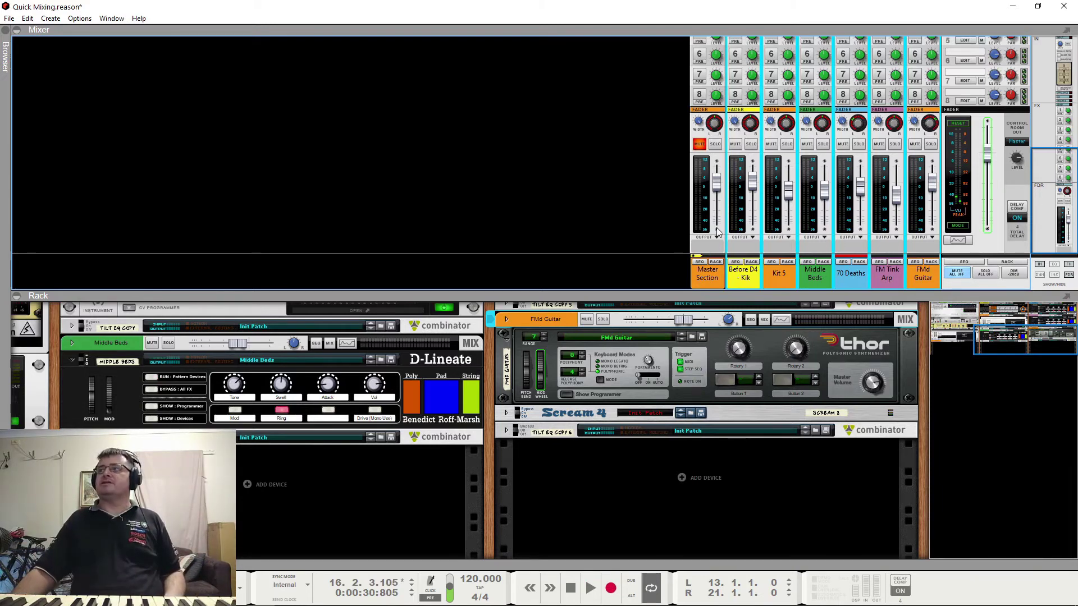
Compare the panned mix with the Master Section Bounced channel by toggling that channel's solo during playback.
key("space")
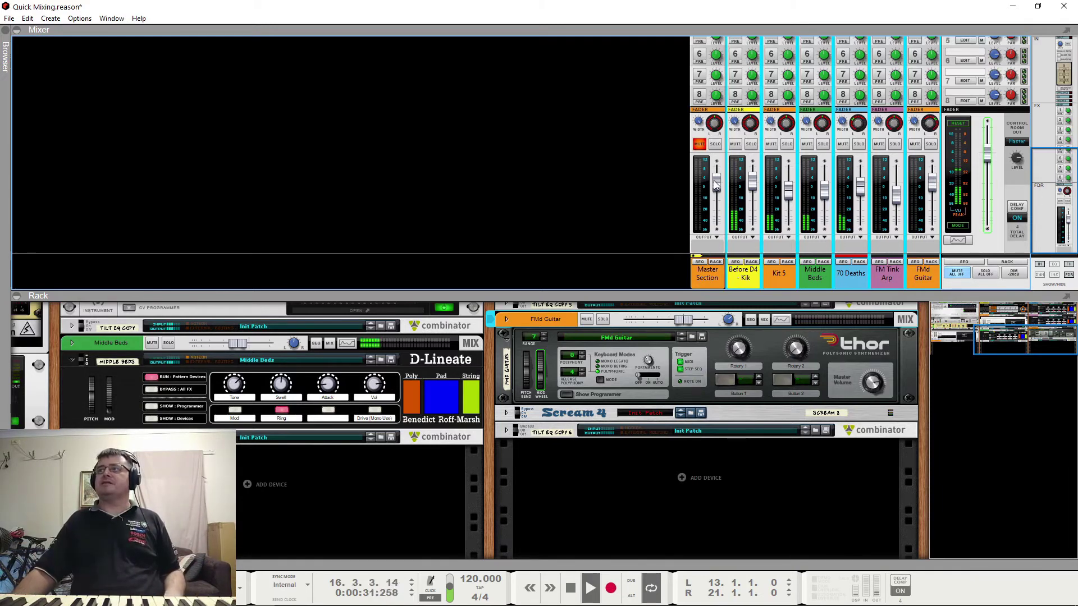
left_click(718, 143)
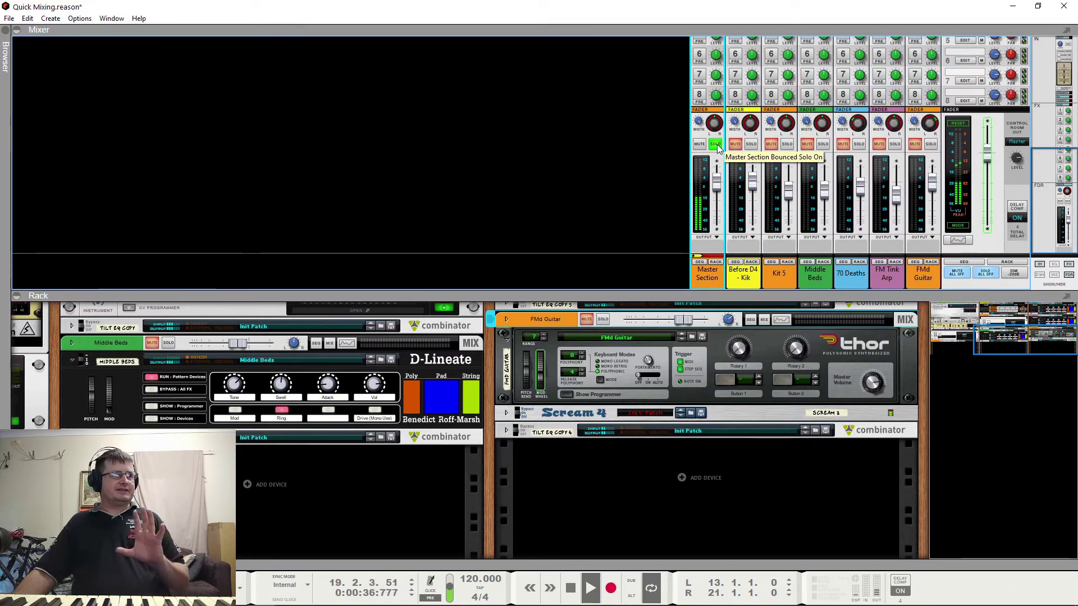
left_click(716, 144)
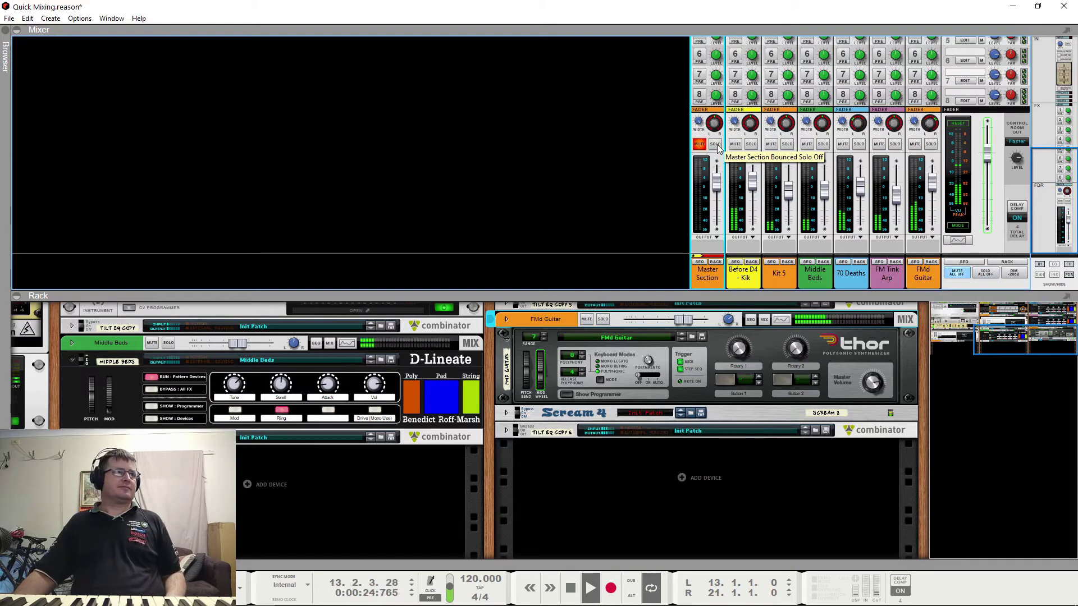
left_click(716, 144)
key("space")
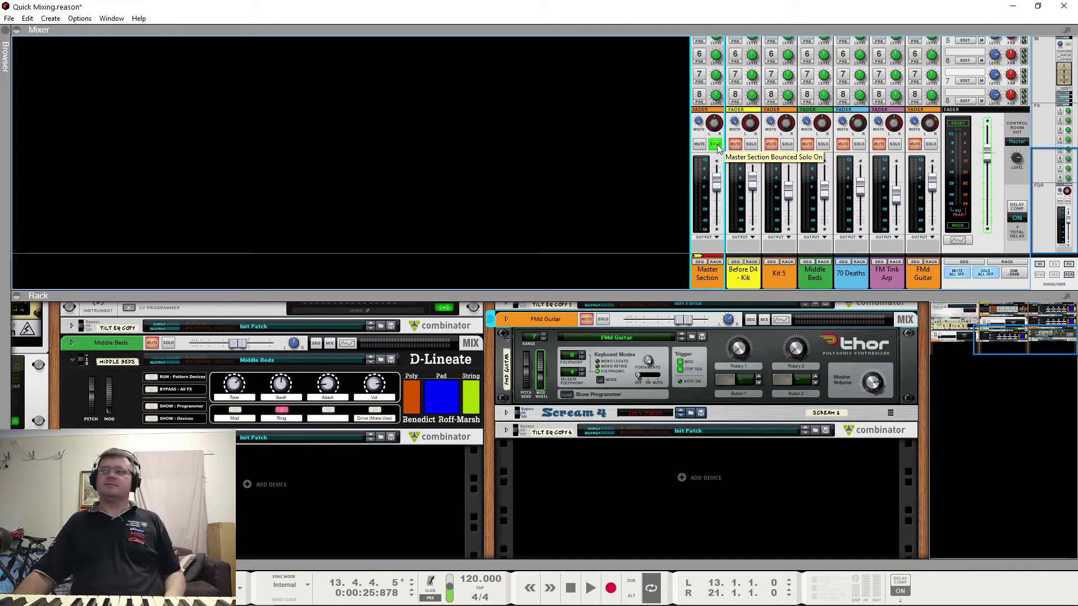
left_click(715, 144)
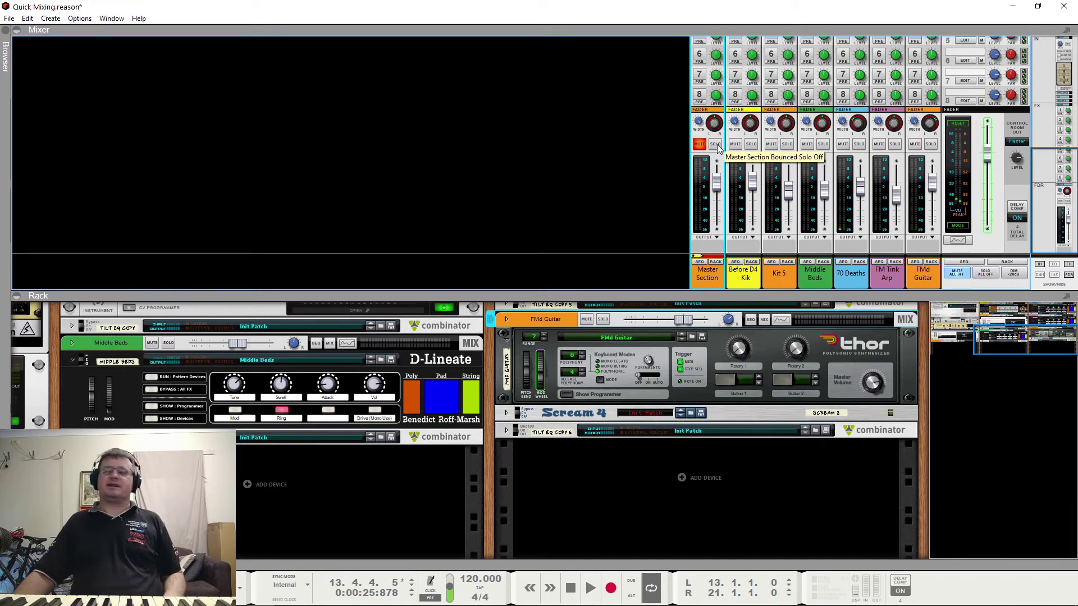
key("space")
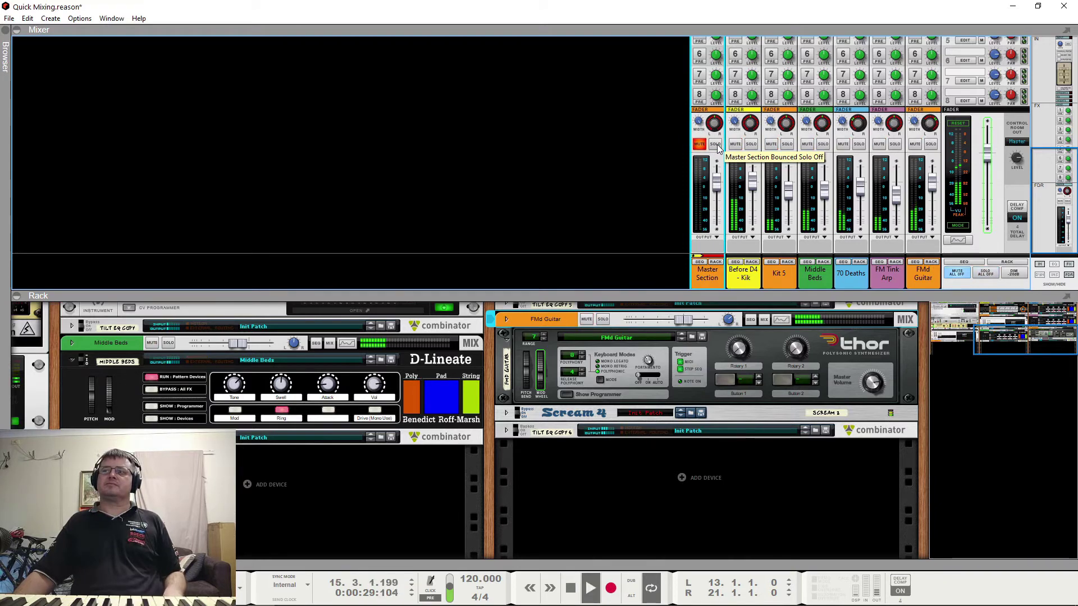
left_click(715, 144)
left_click(716, 144)
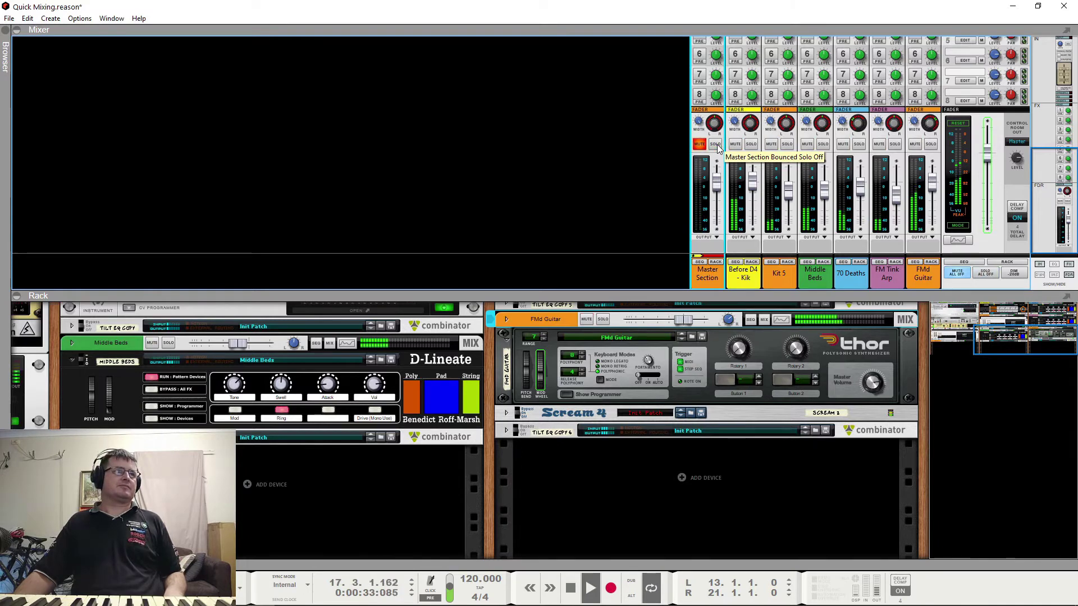
left_click(715, 145)
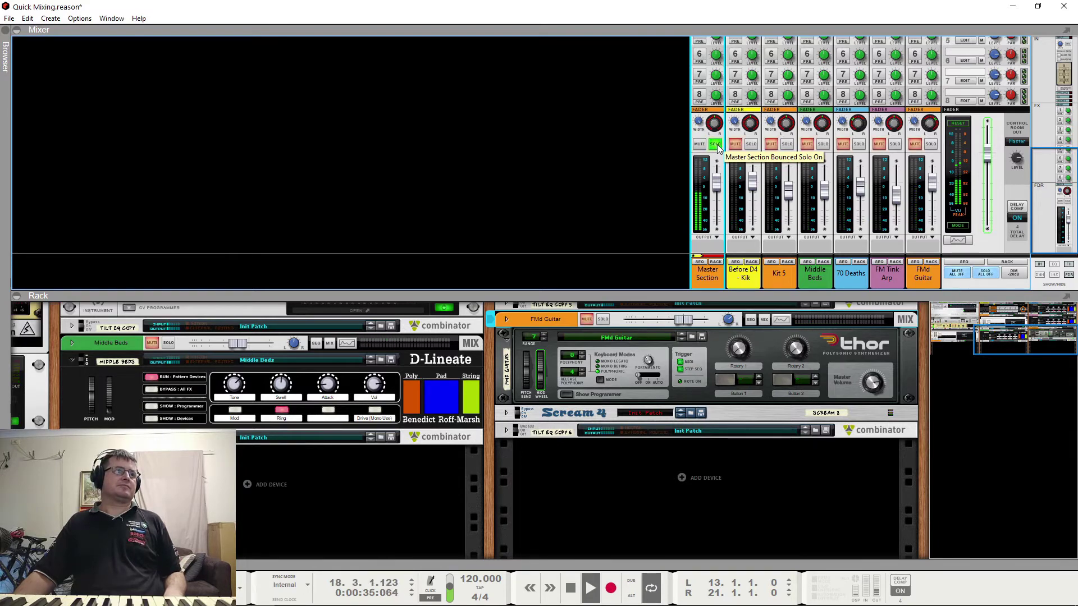
left_click(715, 145)
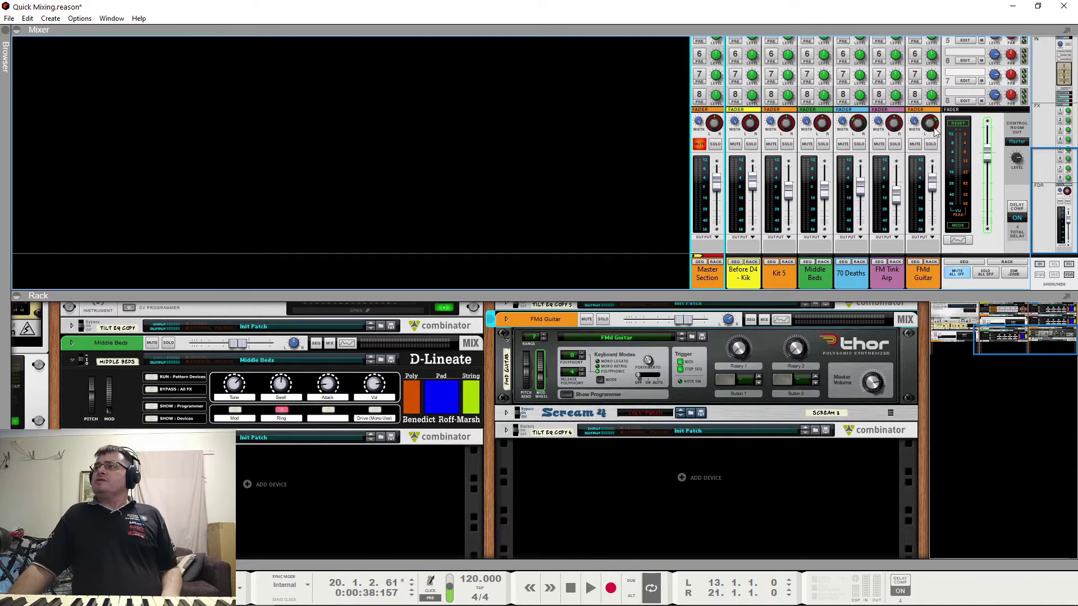
Pan FM Tink Arp left to -20 while listening to the mix play.
mouse_move(855, 126)
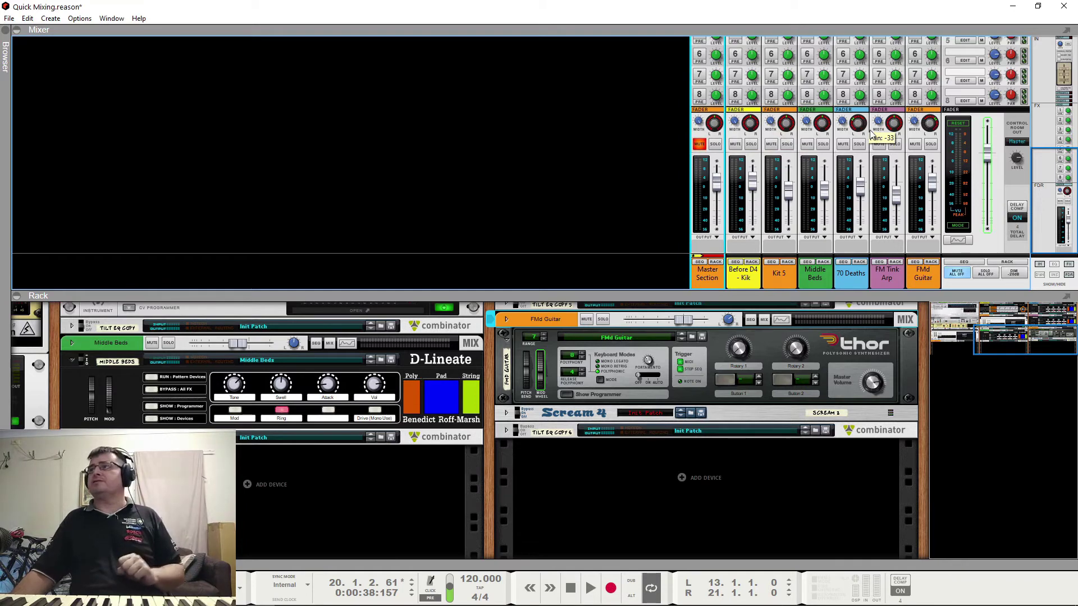
mouse_move(892, 131)
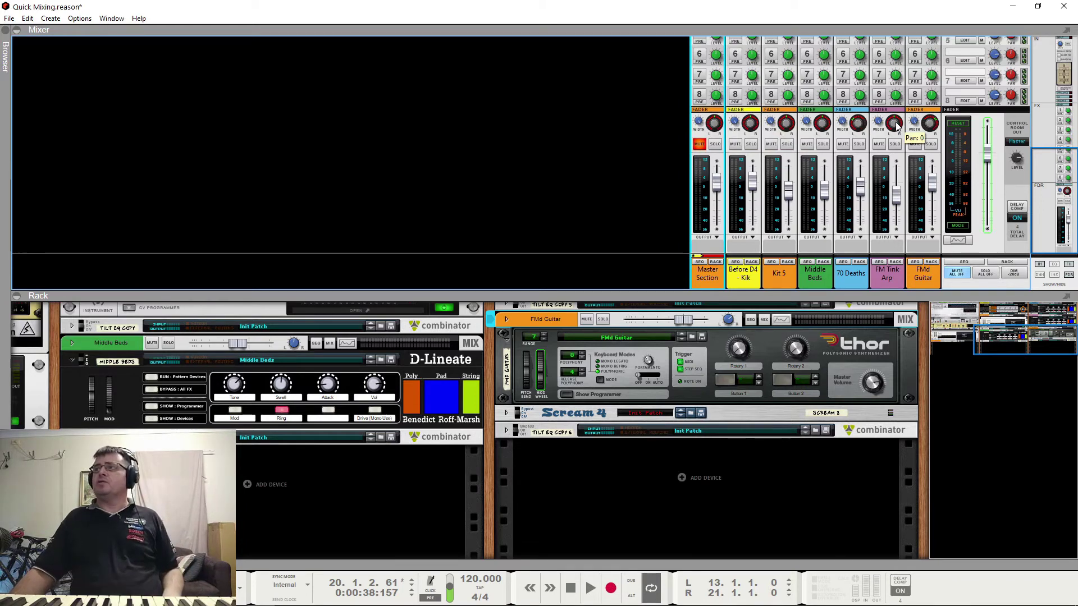
key("space")
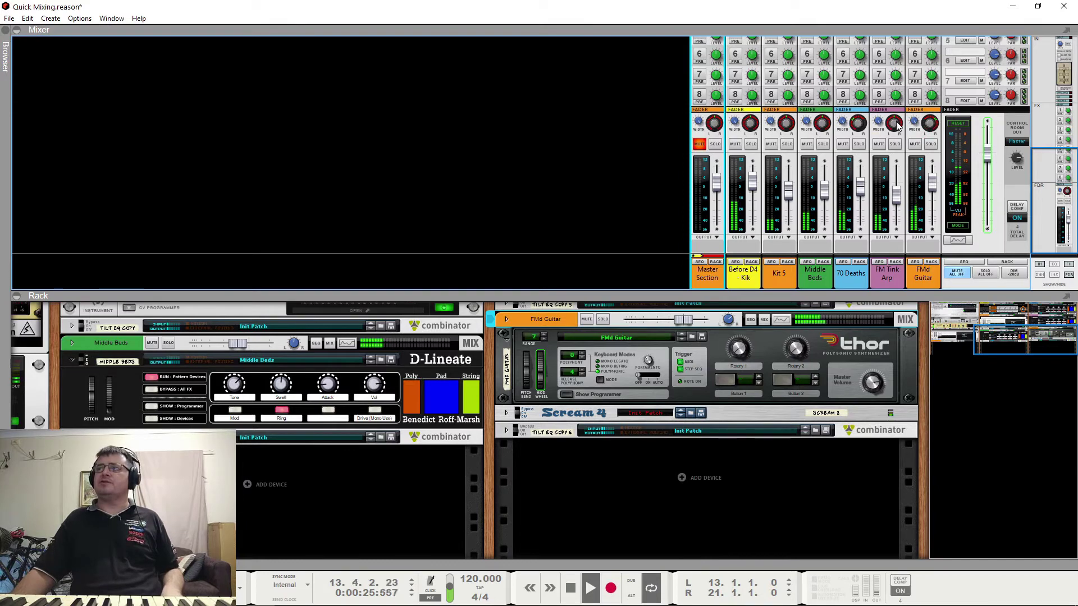
left_click_drag(896, 130, 898, 136)
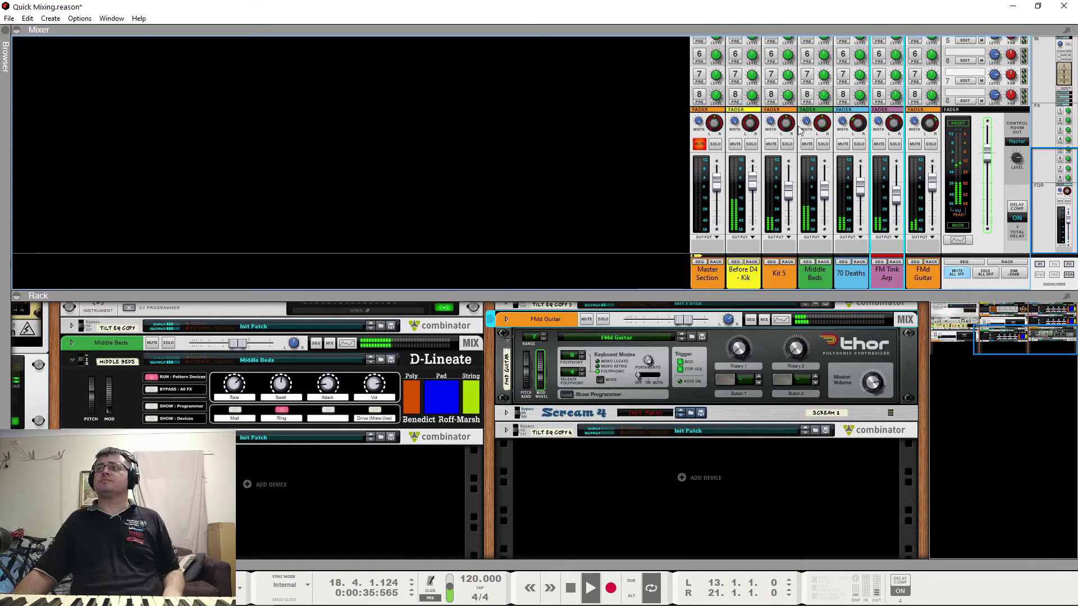
key("space")
Try panning Kit 5 right to 20 during playback and check it against FM Tink Arp's pan.
mouse_move(788, 127)
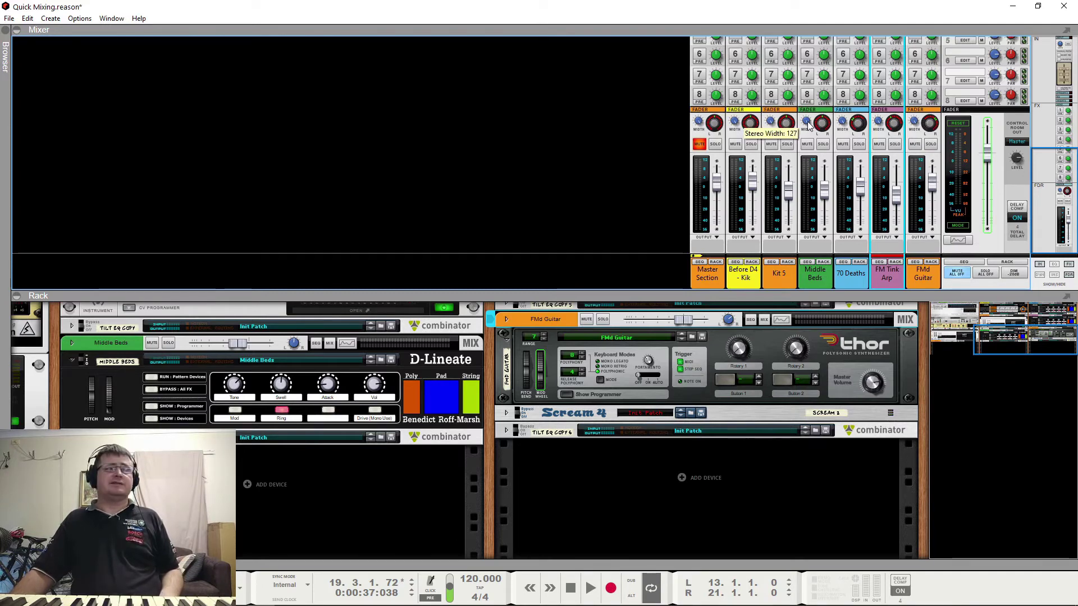
key("space")
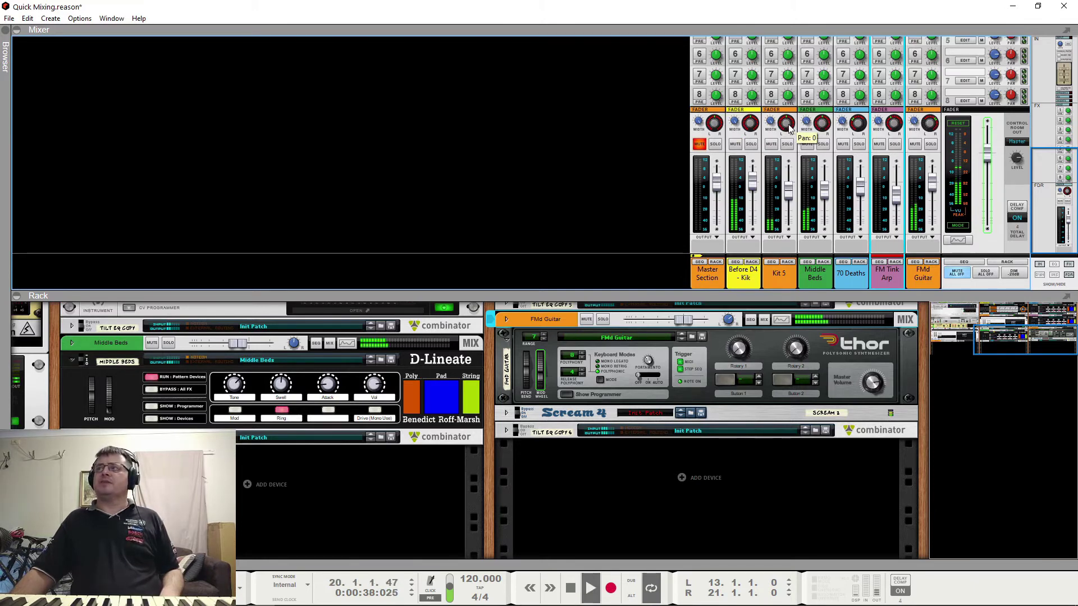
mouse_move(790, 129)
left_mouse_down()
mouse_move(789, 82)
mouse_move(788, 155)
mouse_move(798, 114)
left_mouse_up()
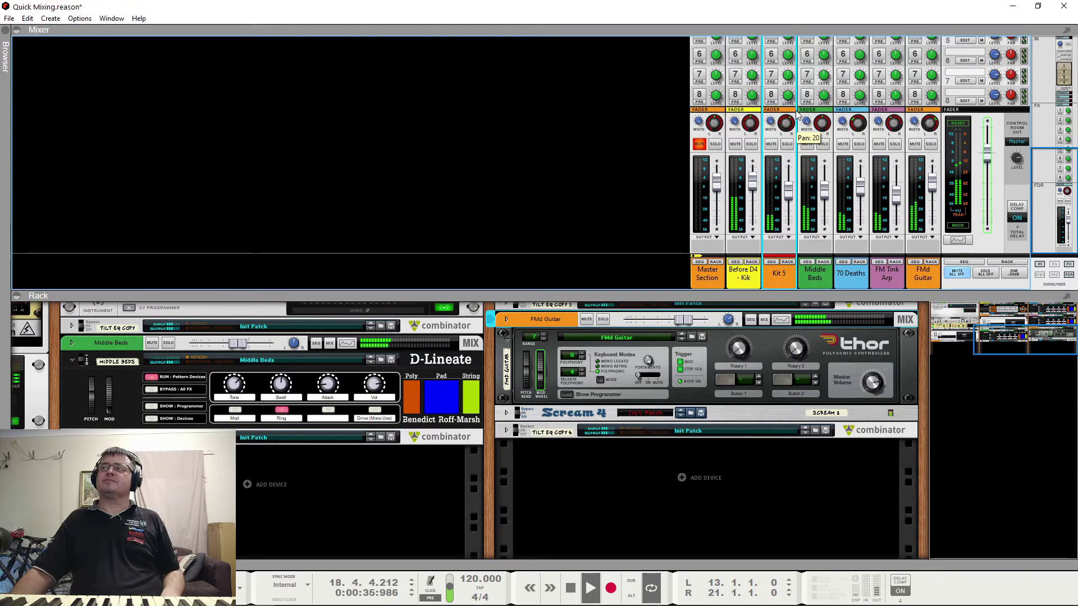
left_click(898, 129)
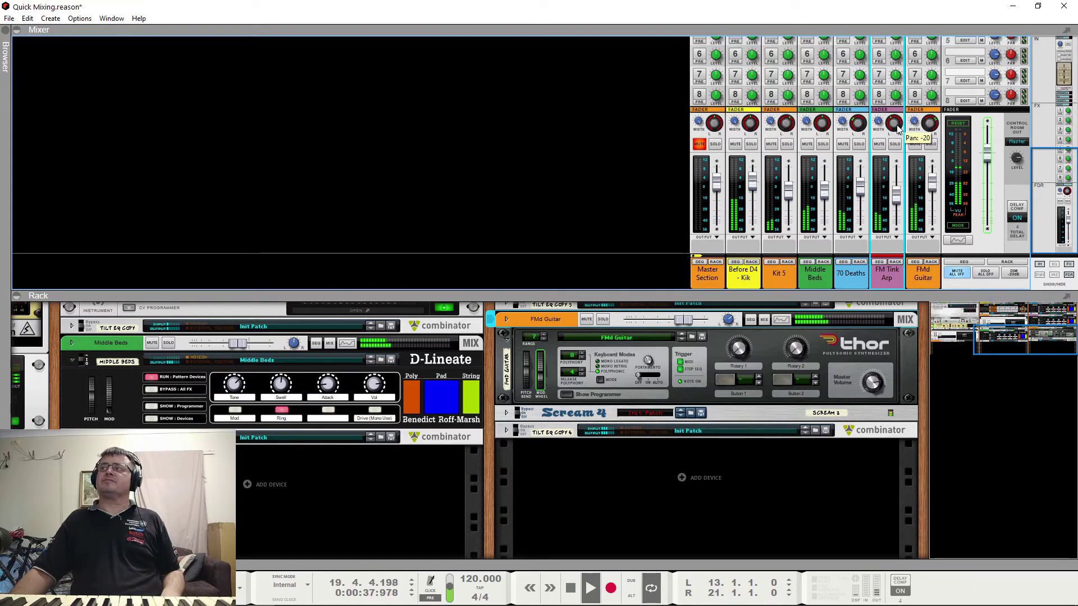
mouse_move(786, 128)
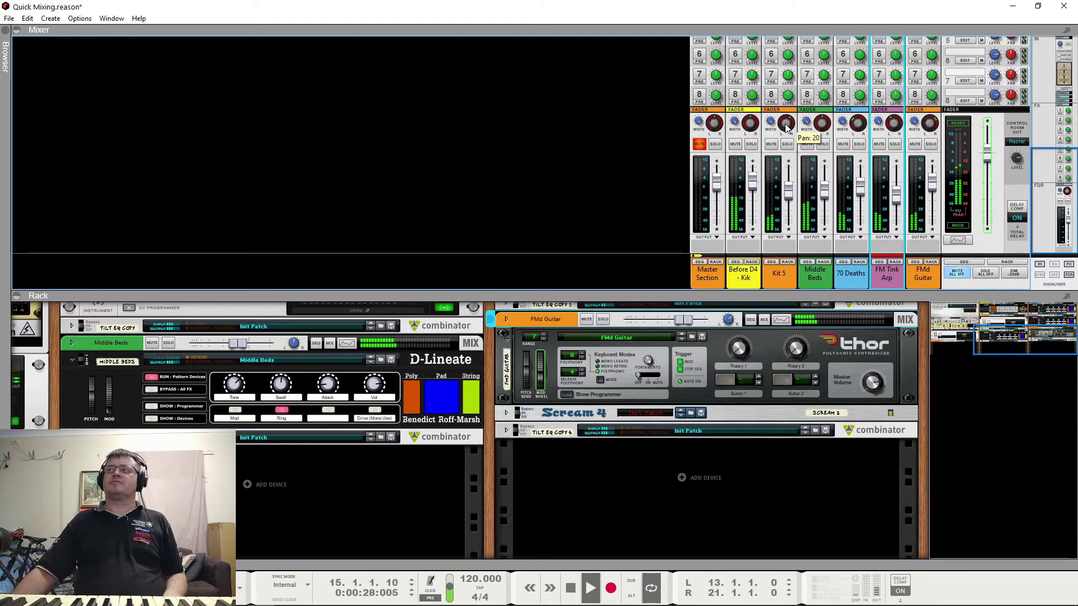
Pan Kit 5 left to about -20 and readjust it by ear during playback.
left_click_drag(786, 128, 788, 159)
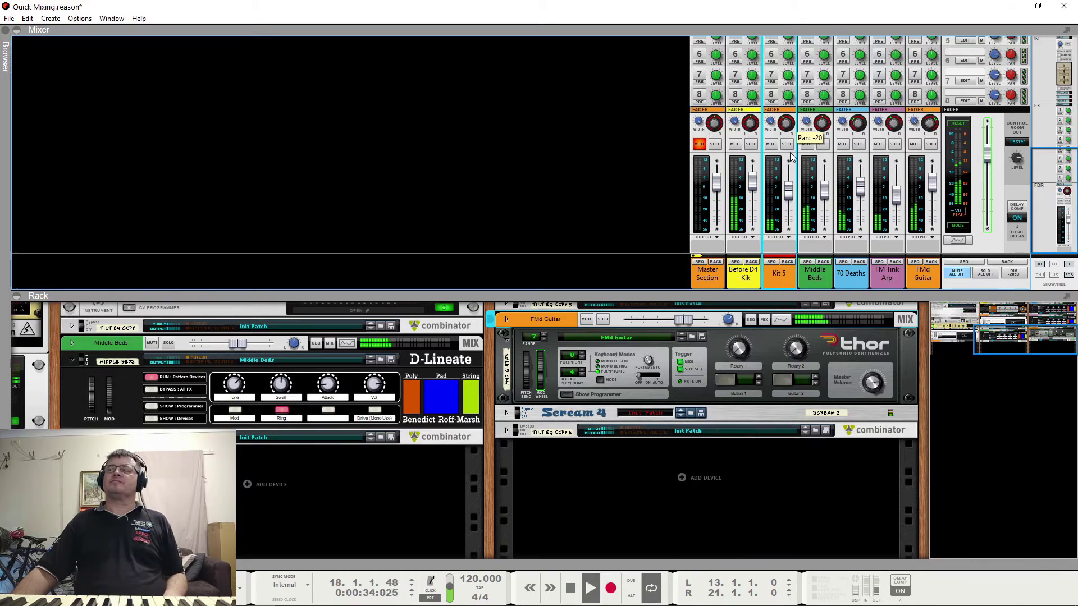
key("space")
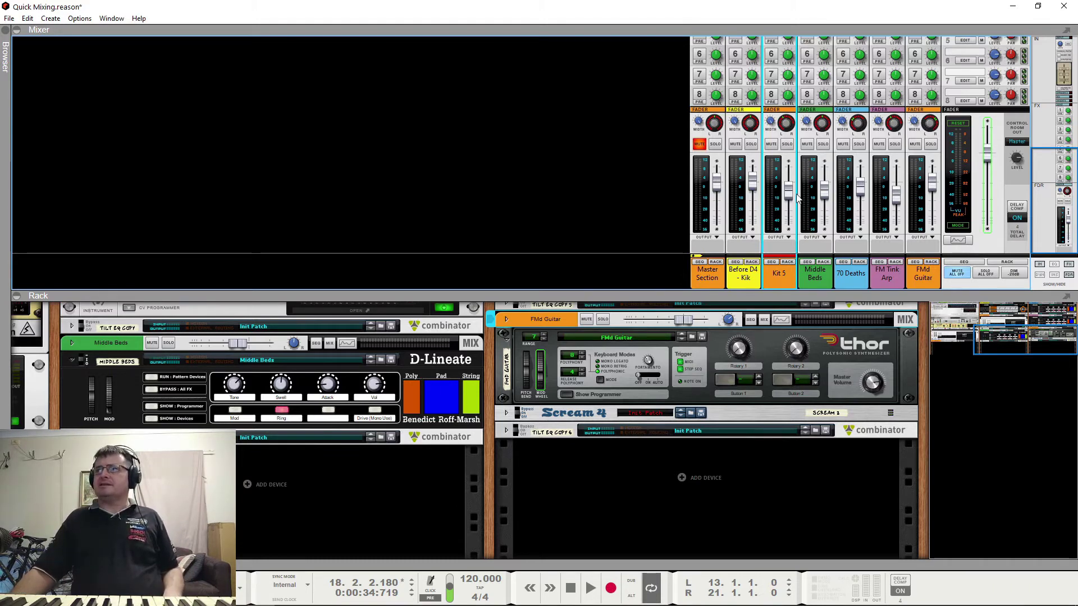
key("space")
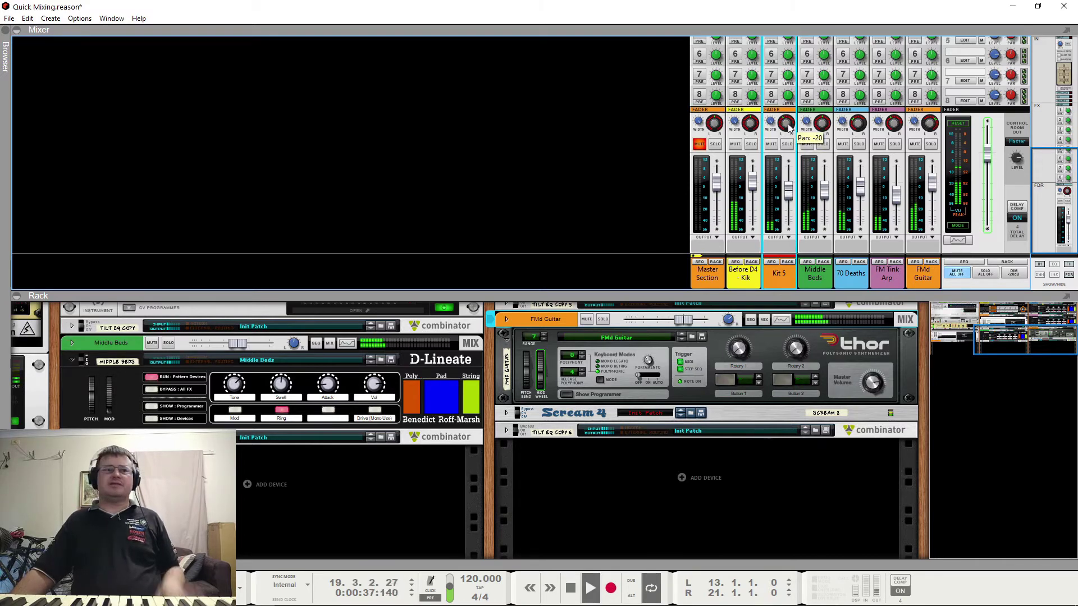
mouse_move(788, 128)
left_mouse_down()
mouse_move(789, 139)
mouse_move(791, 130)
left_mouse_up()
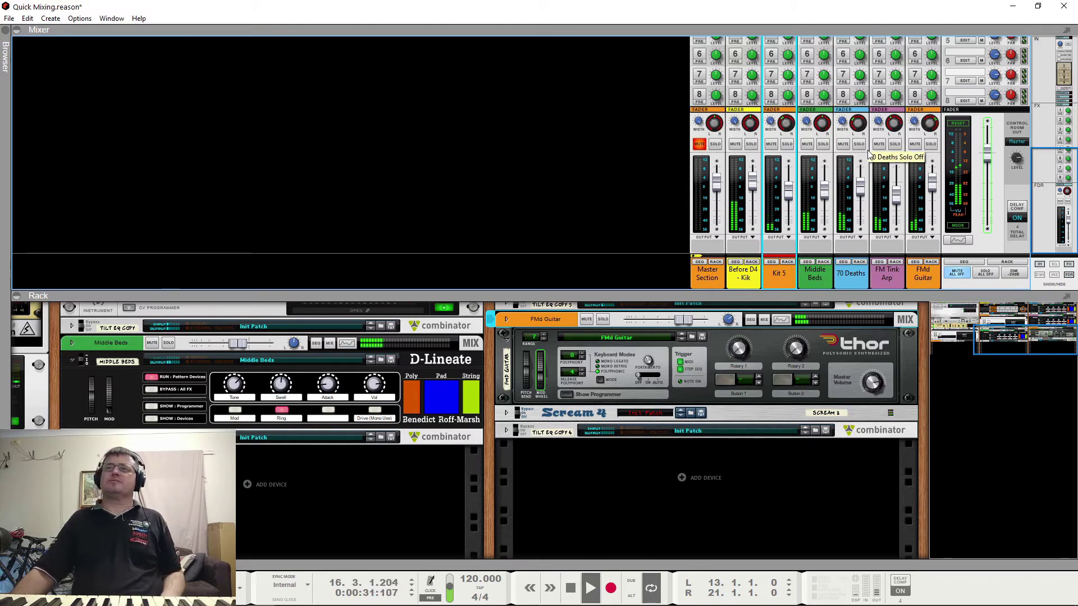
key("space")
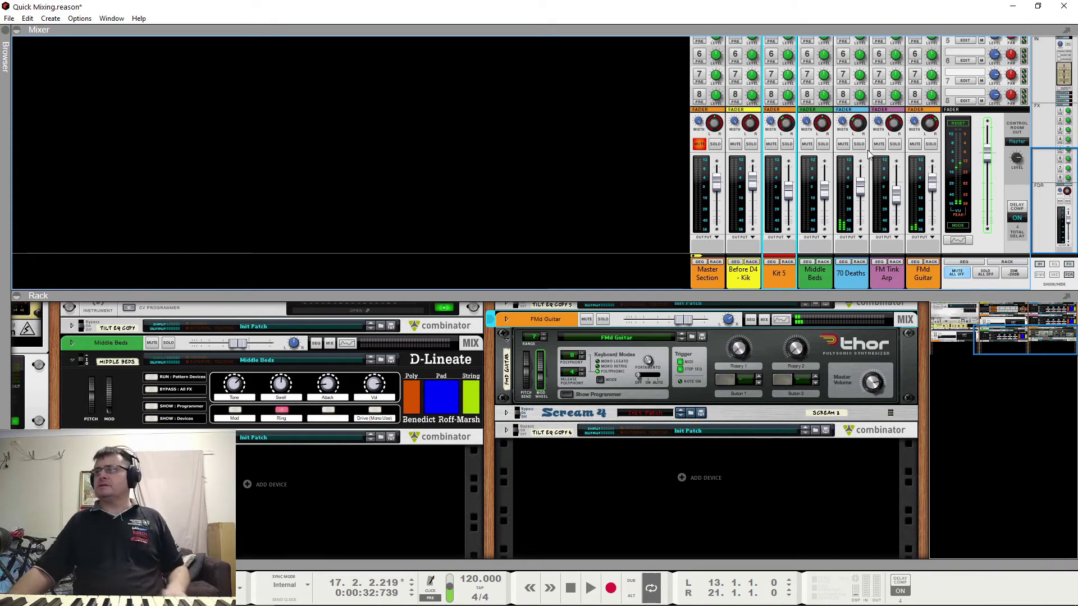
Compare the mix with and without reverb by muting and unmuting the FX1 return during playback.
scroll(970, 106, "up", 5)
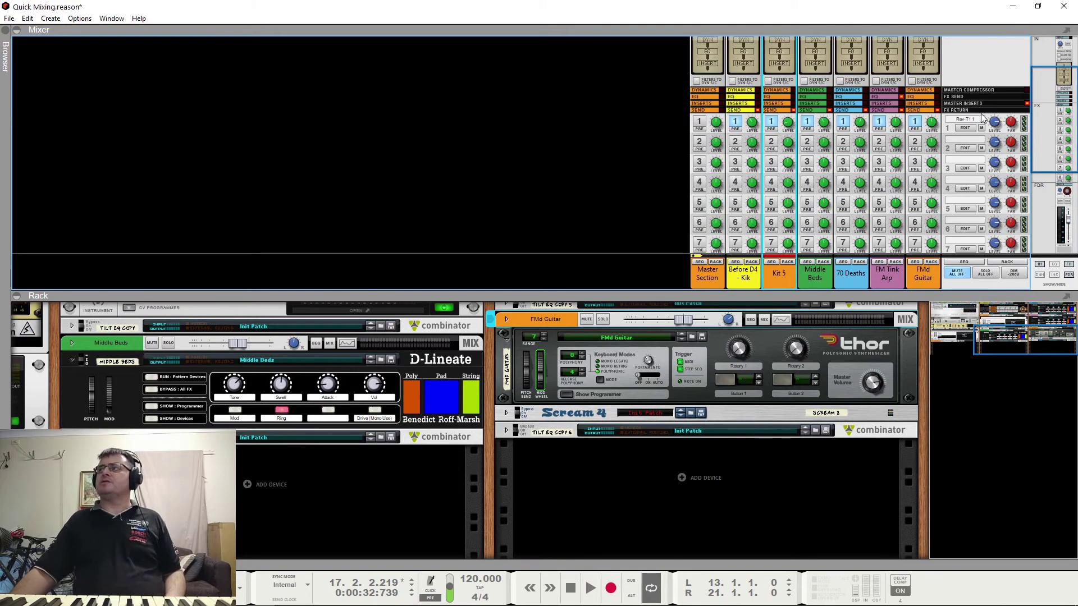
key("space")
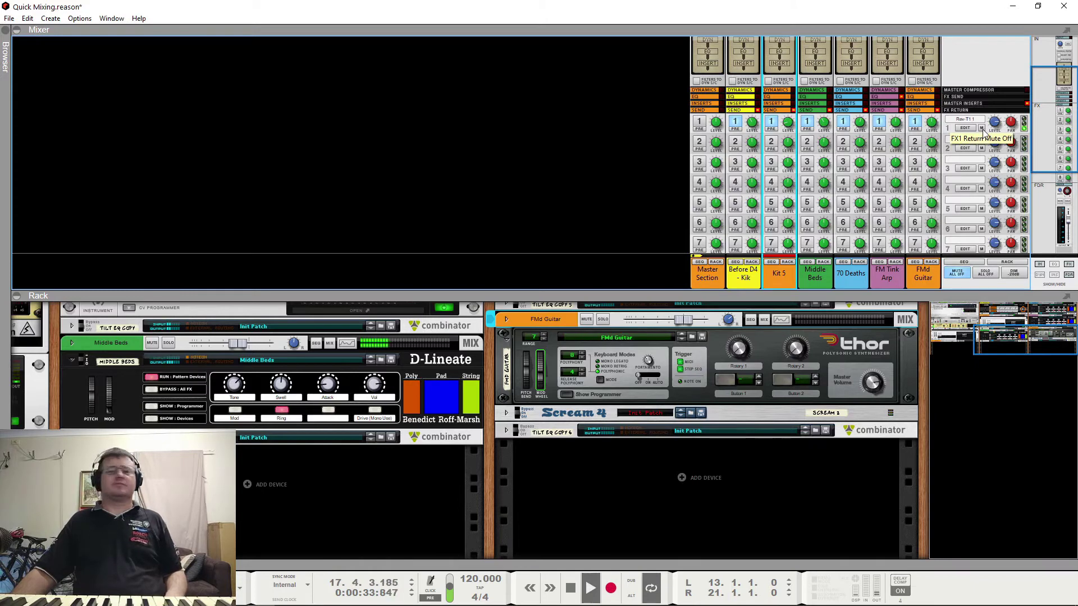
left_click(982, 129)
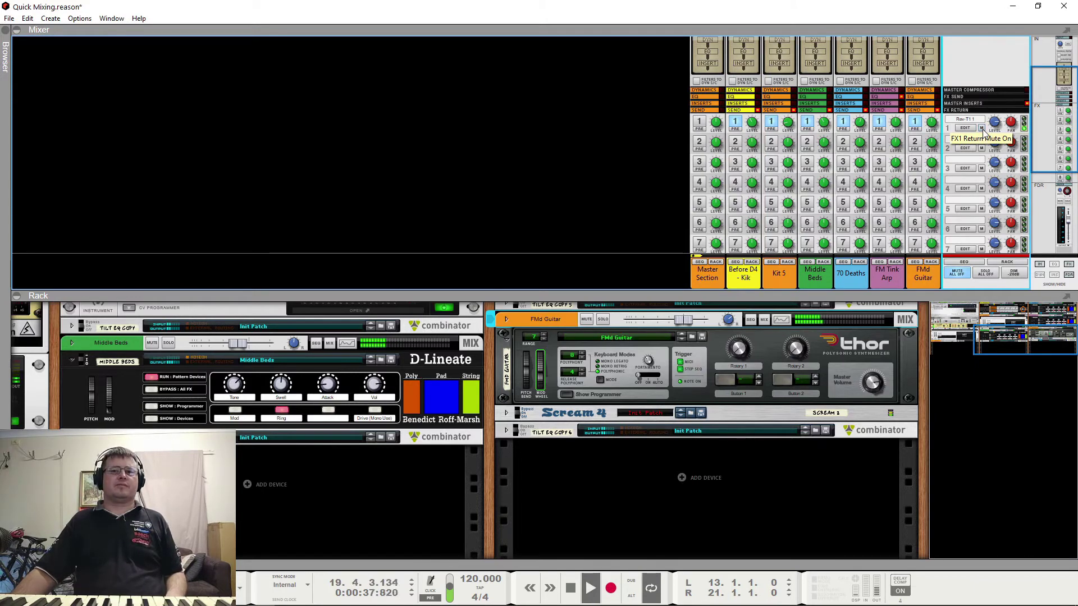
left_click(982, 129)
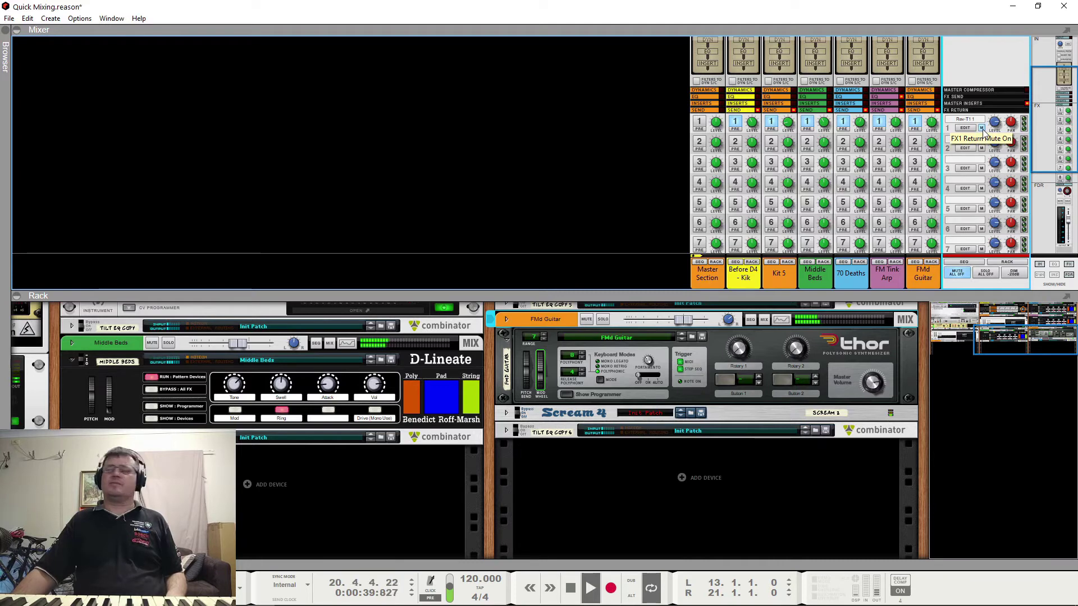
left_click(981, 130)
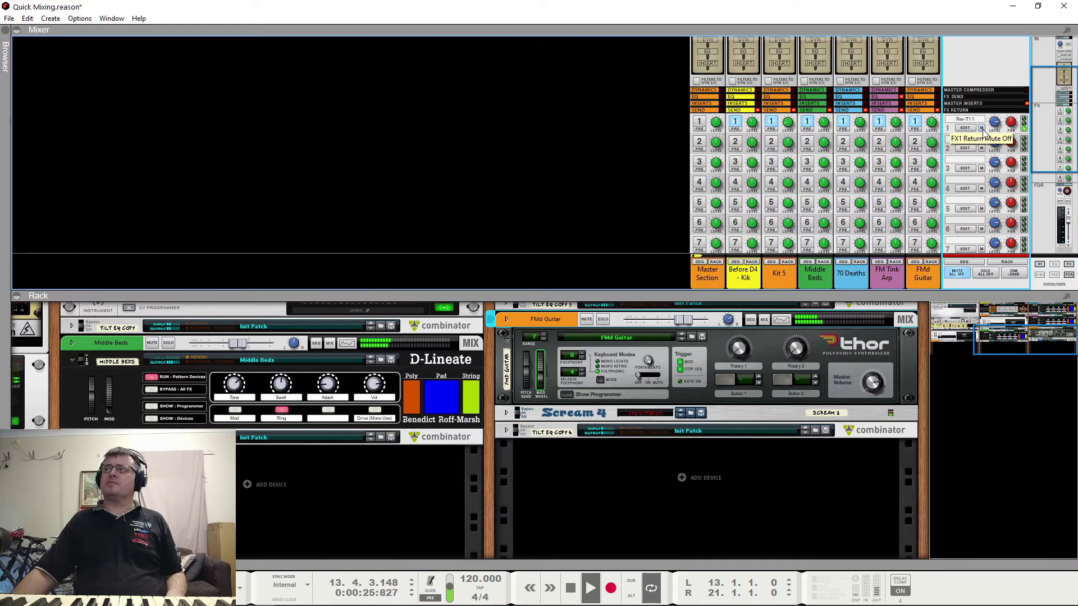
key("space")
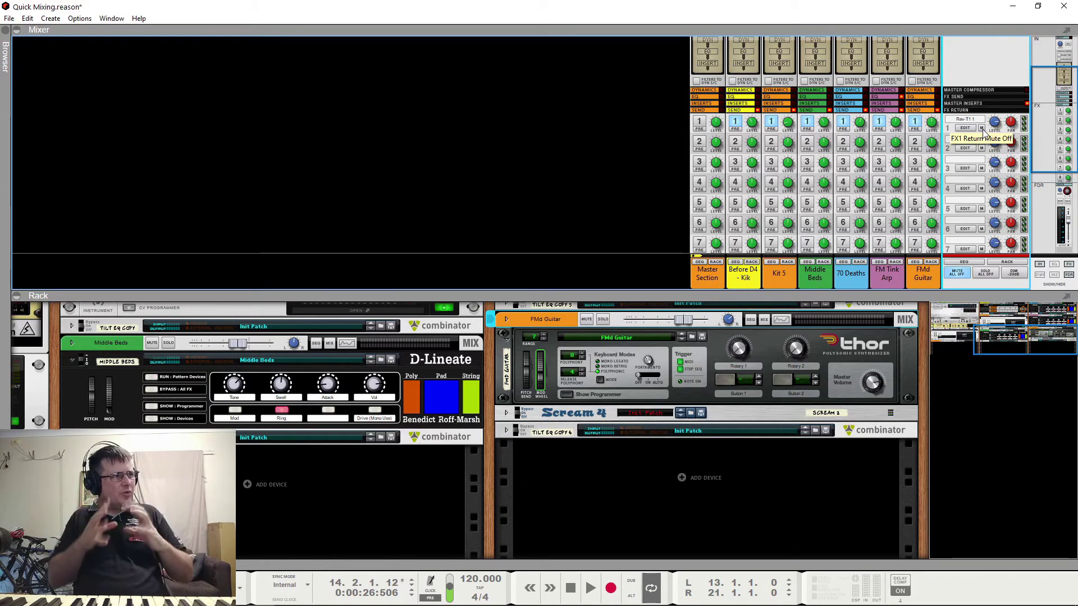
Compare the newly panned mix with the bounced version by soloing and unsoloing Master Section Bounced twice during playback.
scroll(976, 196, "down", 5)
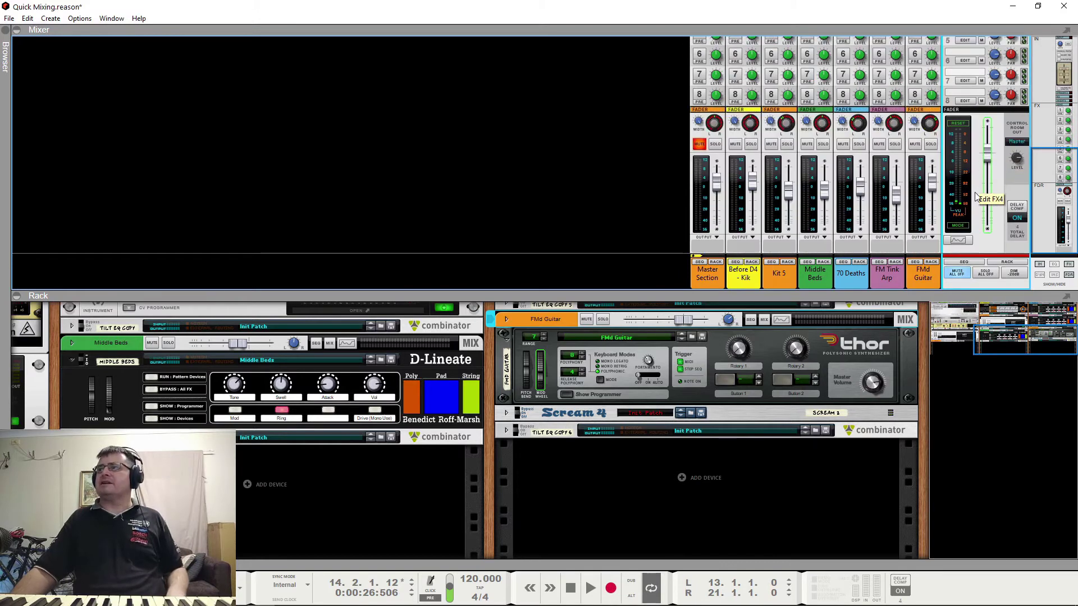
left_click(699, 144)
key("space")
left_click(715, 144)
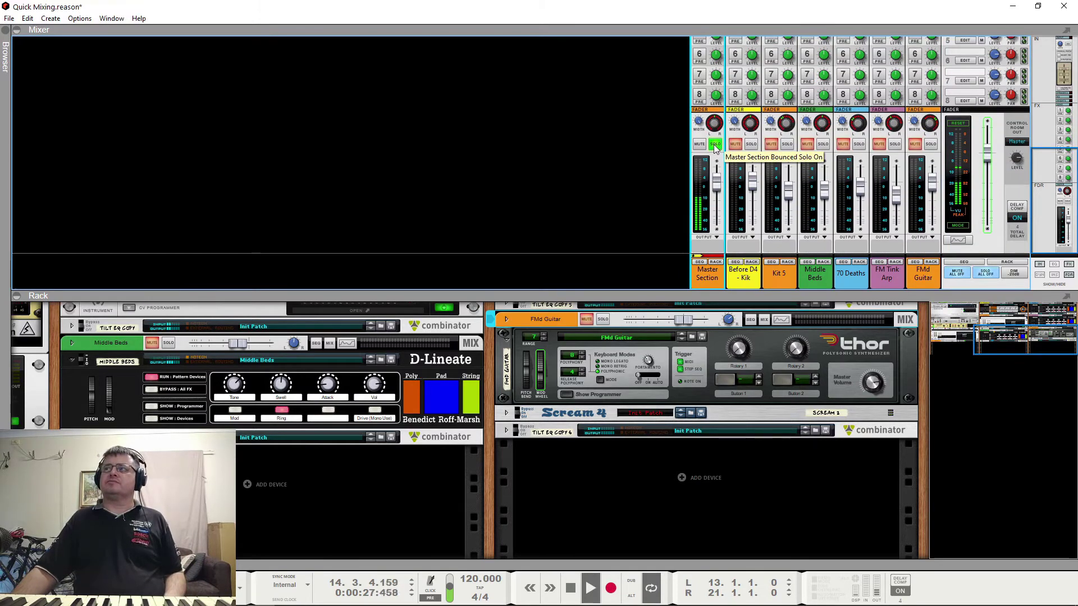
left_click(715, 145)
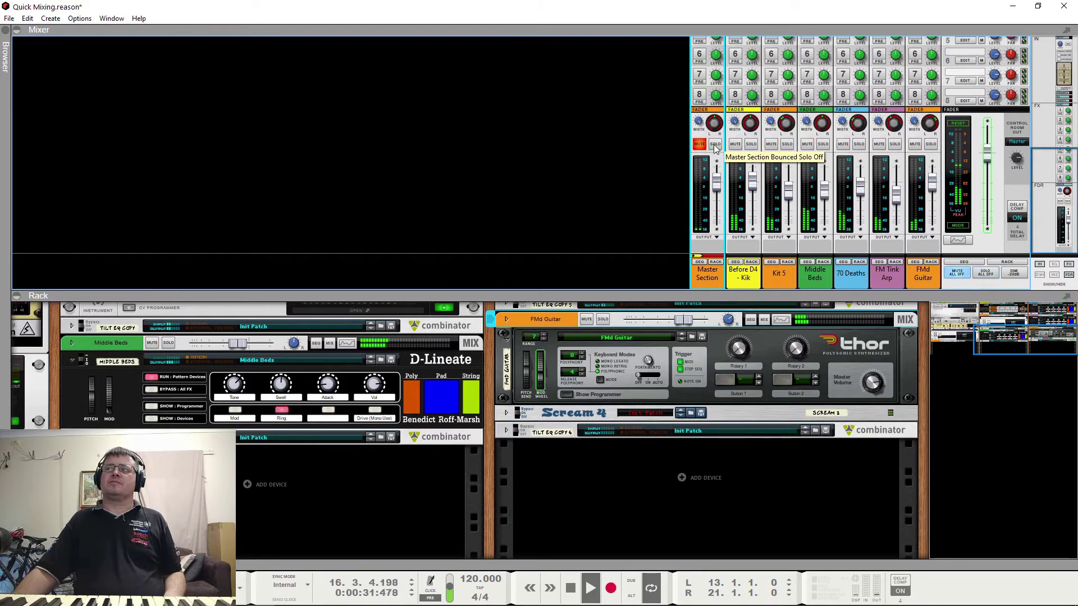
left_click(715, 144)
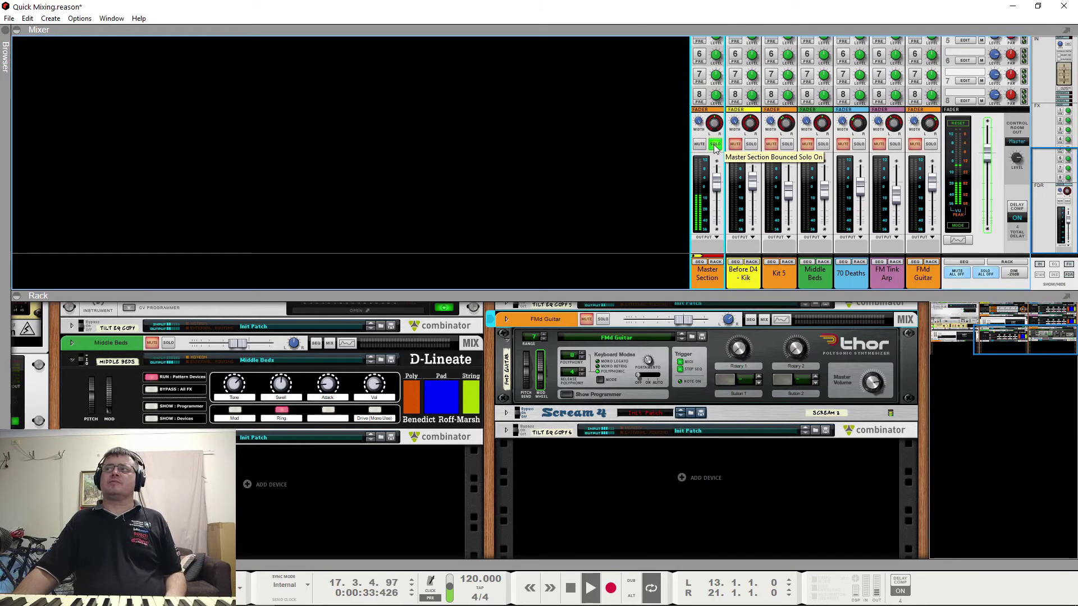
left_click(715, 145)
key("space")
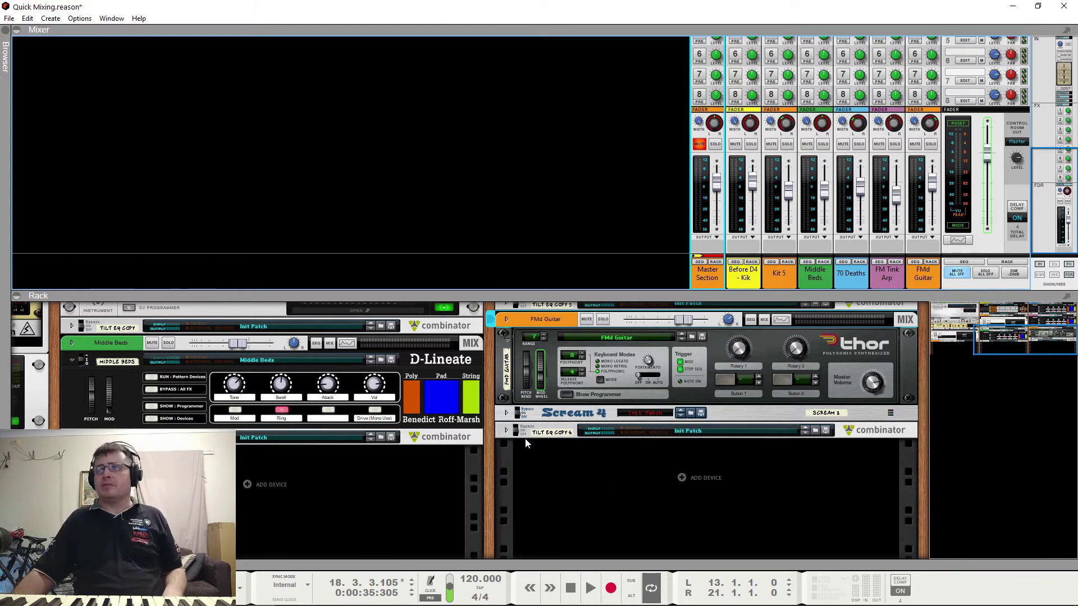
Unfold the Tilt EQ copy 6 Combinator on FMd Guitar and sweep its Tilt control down to 0 and back to centre.
left_click(506, 431)
scroll(572, 466, "down", 3)
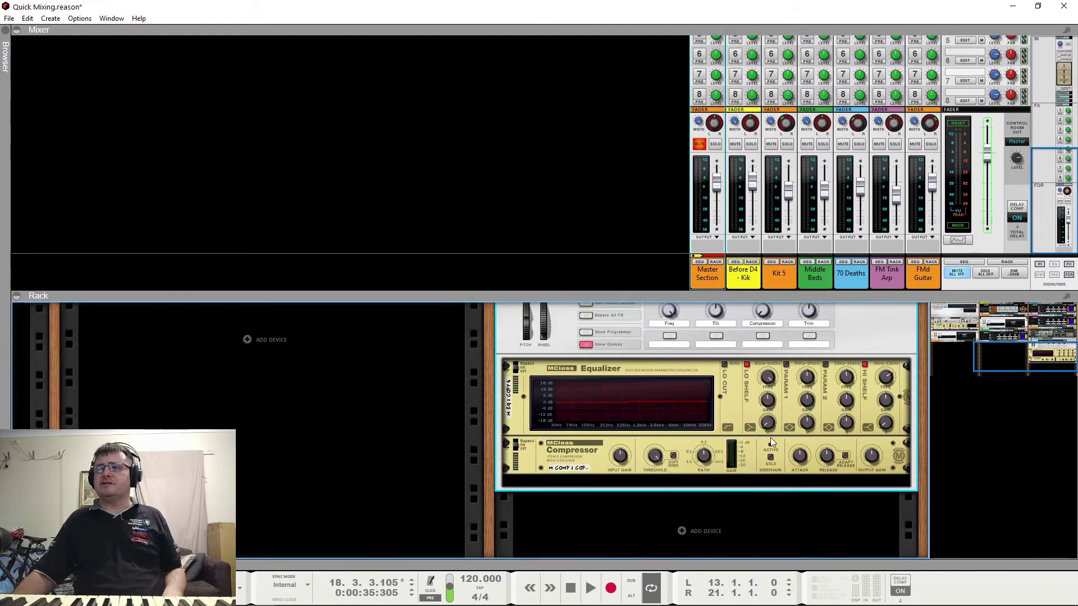
scroll(770, 437, "up", 4)
scroll(820, 451, "down", 1)
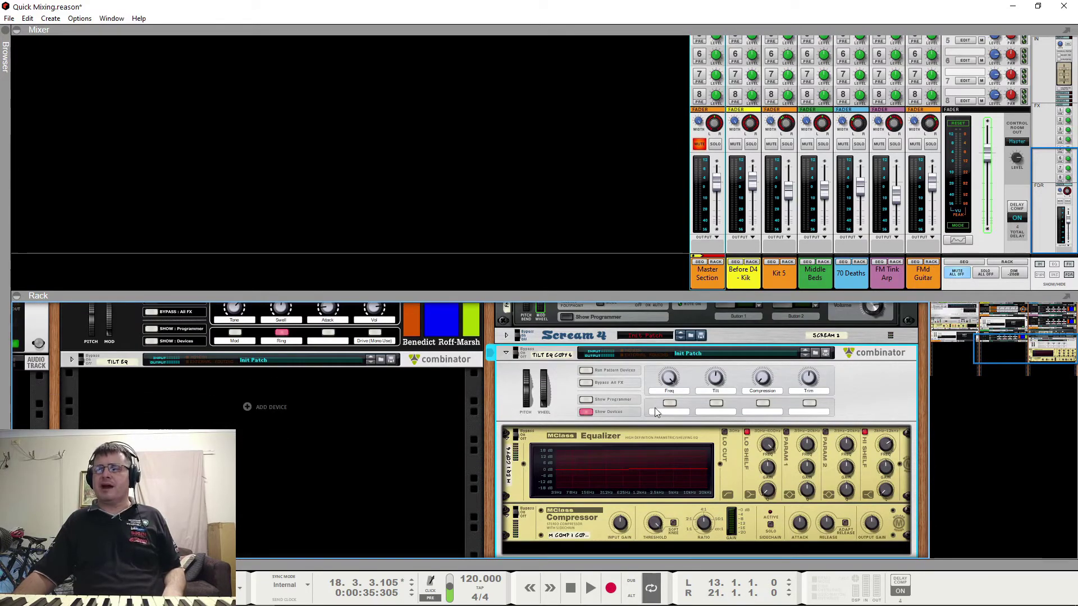
left_click_drag(715, 379, 736, 475)
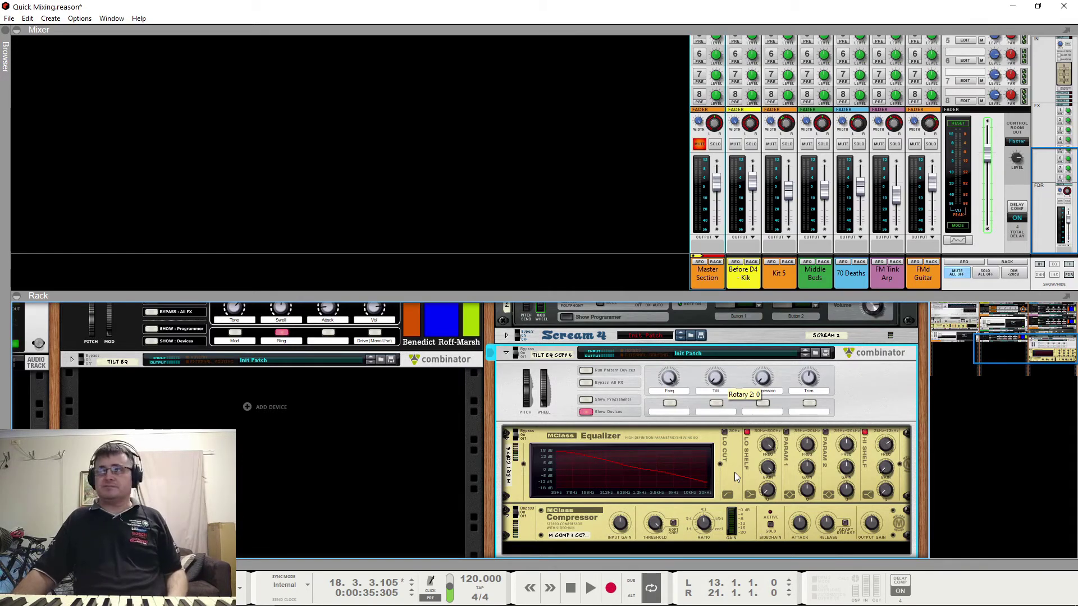
left_click_drag(734, 473, 717, 382)
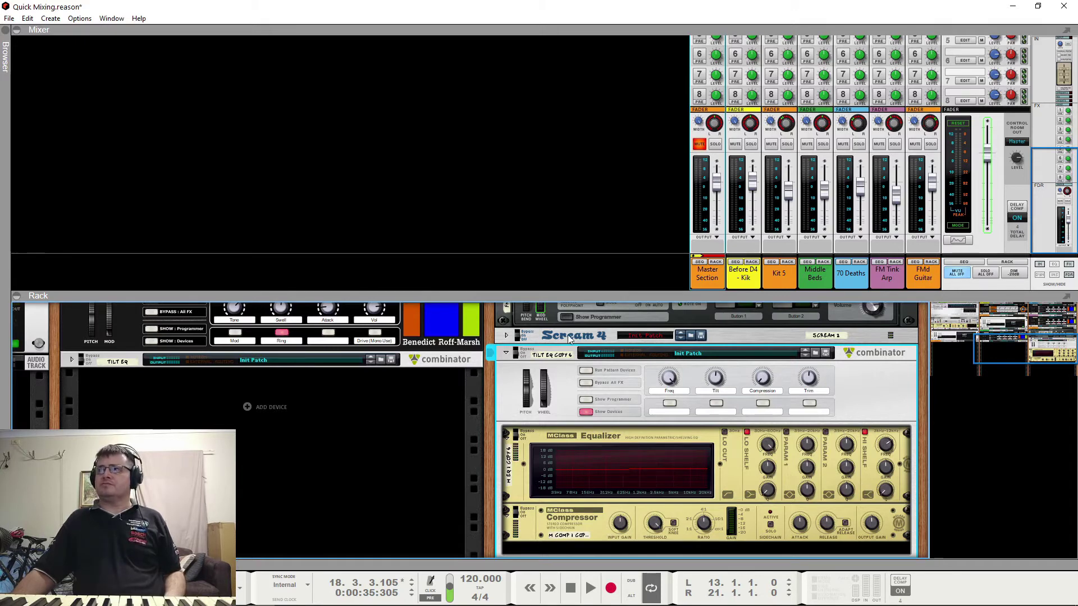
Sweep the FMd Guitar Tilt EQ by ear during playback, leave Tilt slightly above centre, and set Trim to 57.
key("space")
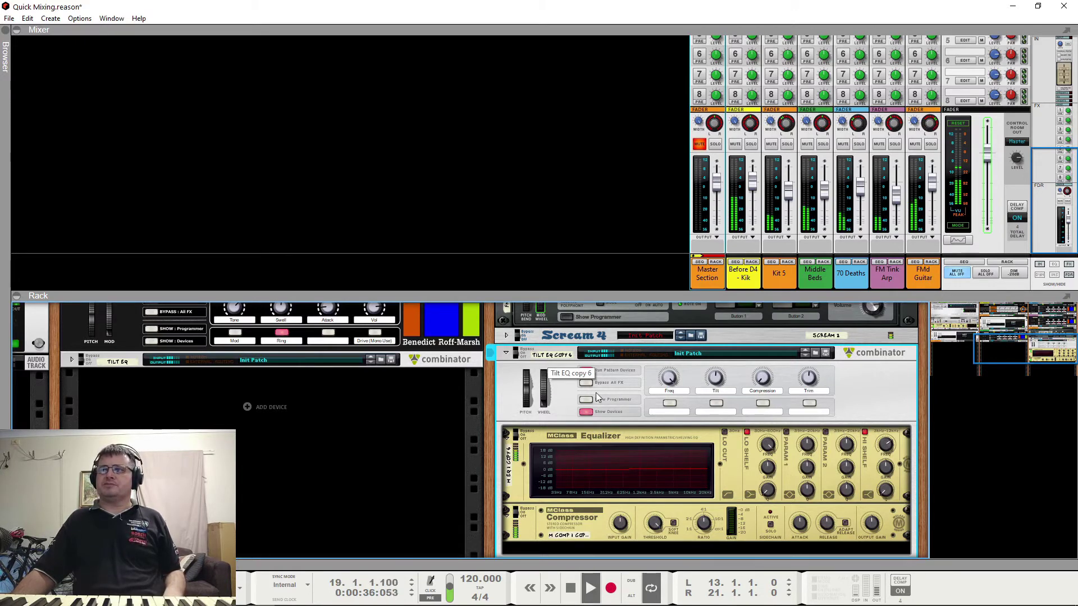
left_click_drag(729, 372, 732, 354)
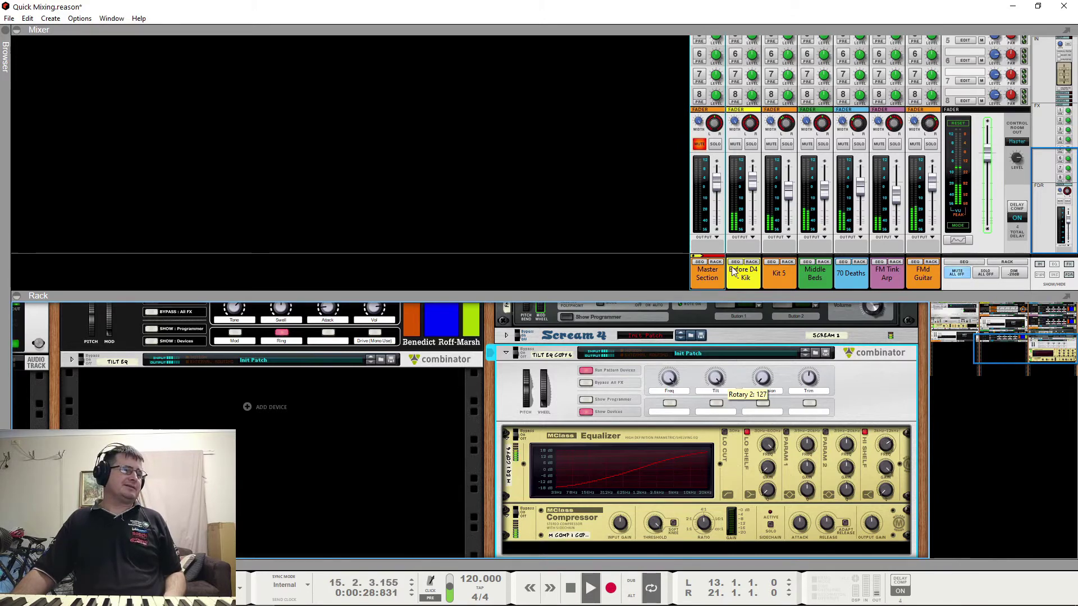
left_click_drag(732, 268, 723, 388)
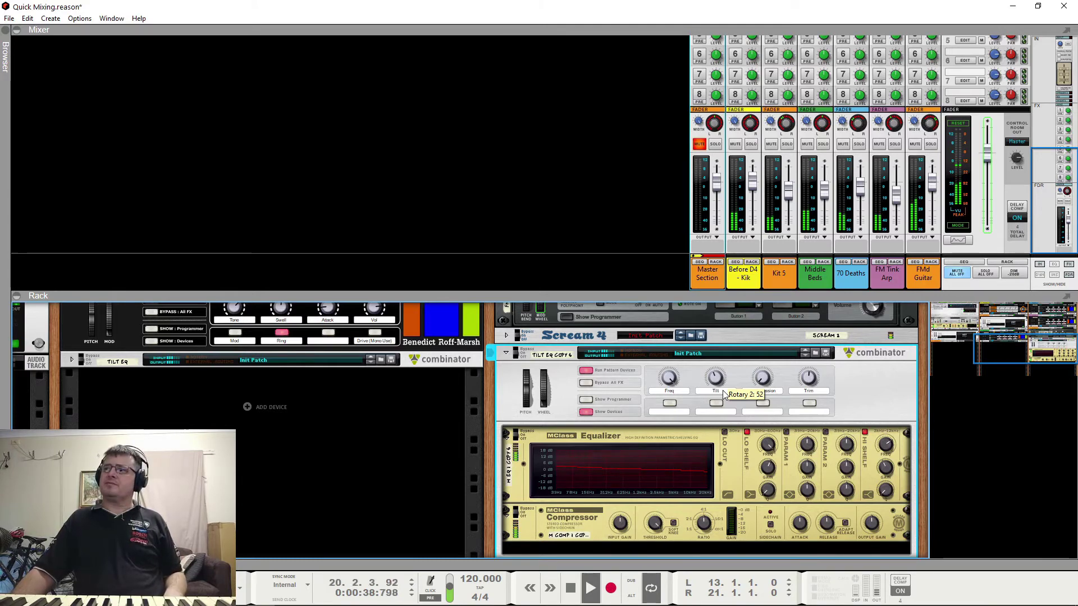
left_click_drag(724, 393, 719, 366)
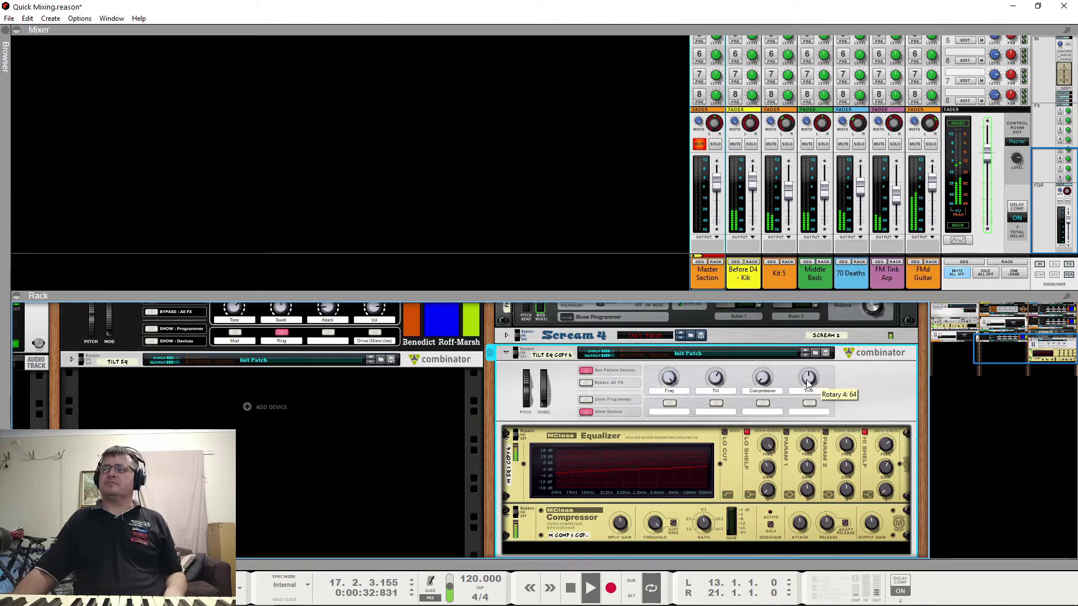
left_click_drag(806, 380, 806, 384)
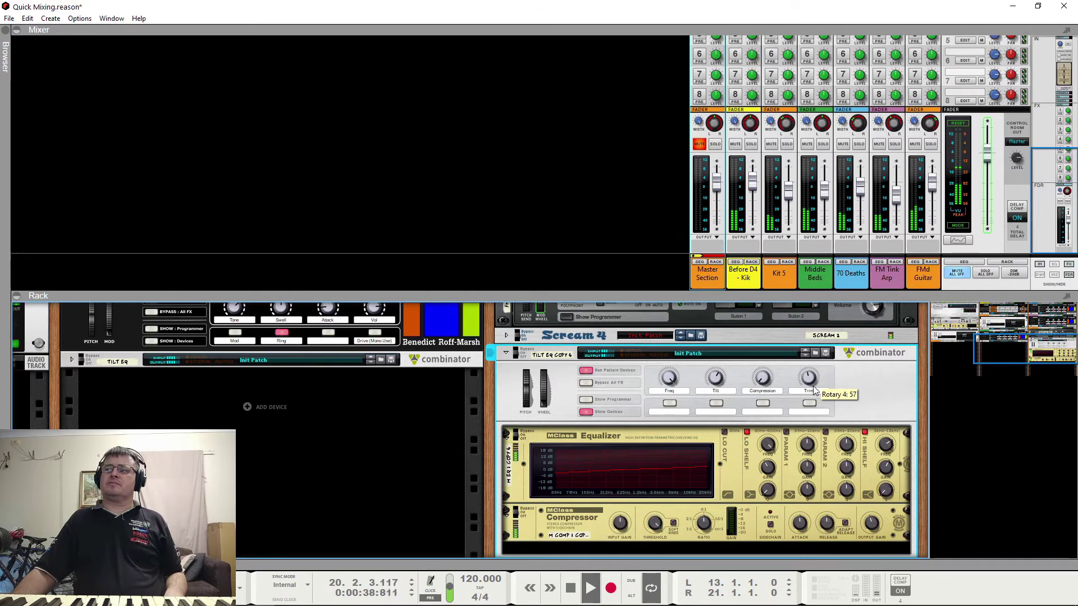
key("space")
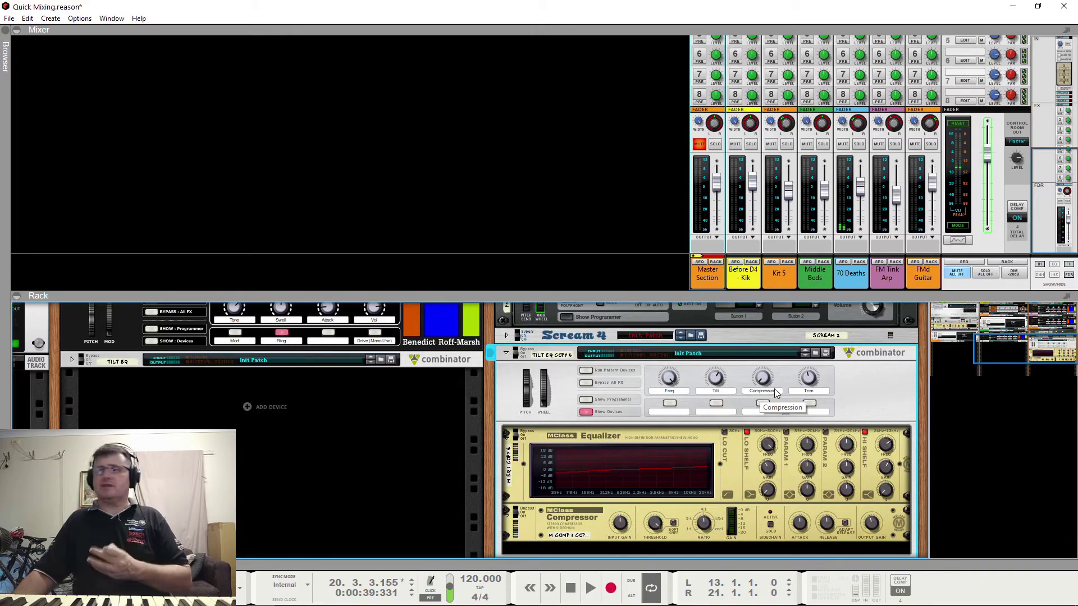
Fold the Tilt EQ on FMd Guitar and unfold the Tilt EQ copy 5 Combinator on FM Tink Arp.
left_click(506, 353)
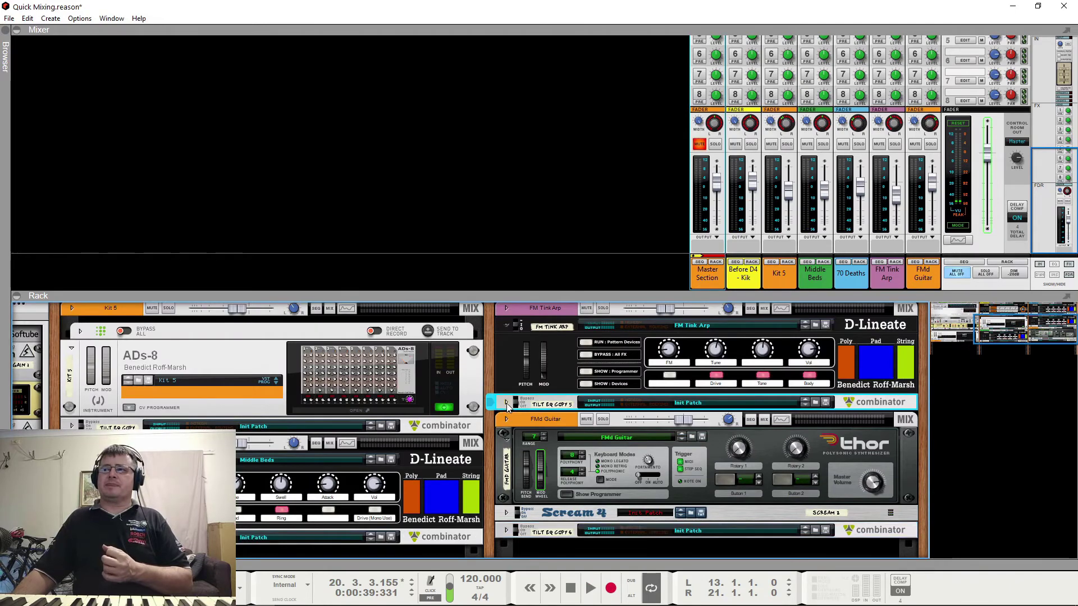
left_click(506, 403)
scroll(734, 447, "down", 3)
scroll(806, 403, "up", 2)
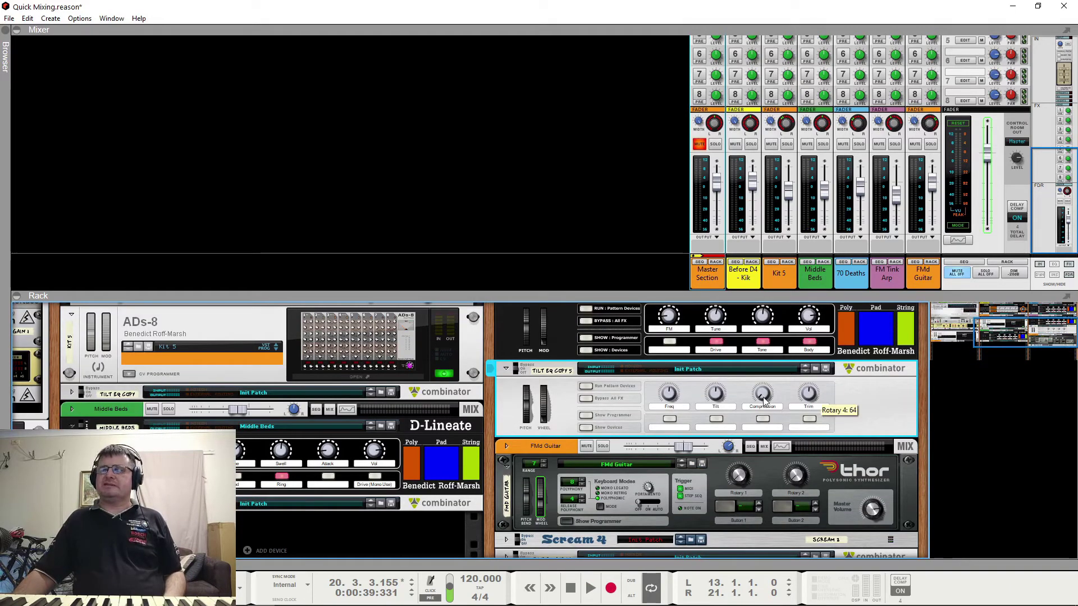
Adjust Tilt and Trim on the FM Tink Arp Tilt EQ by ear during playback, stop, and fold the device.
key("space")
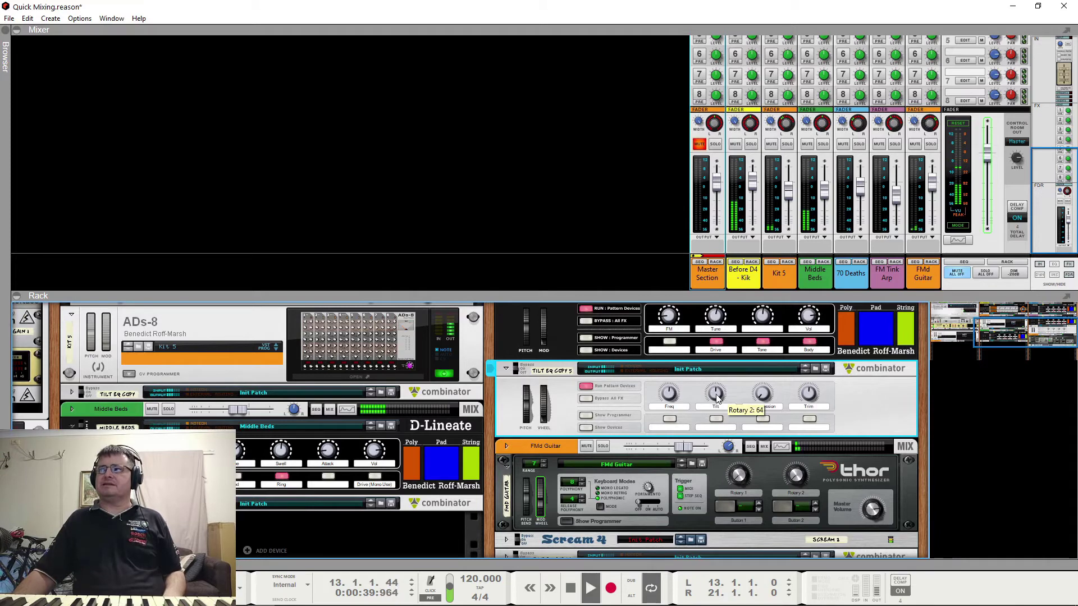
left_click_drag(720, 390, 722, 423)
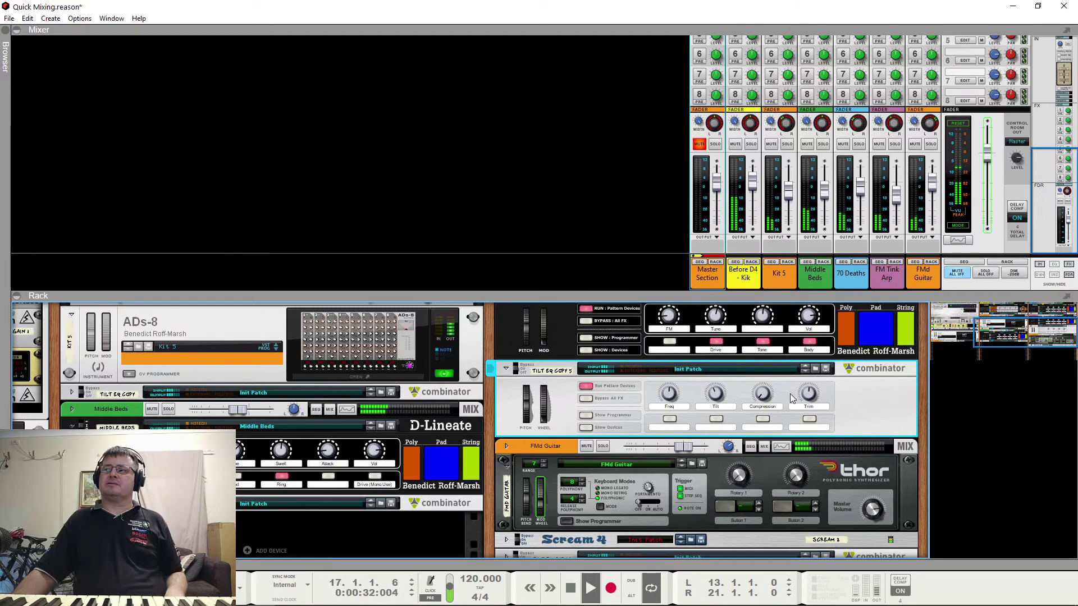
left_click_drag(807, 396, 809, 391)
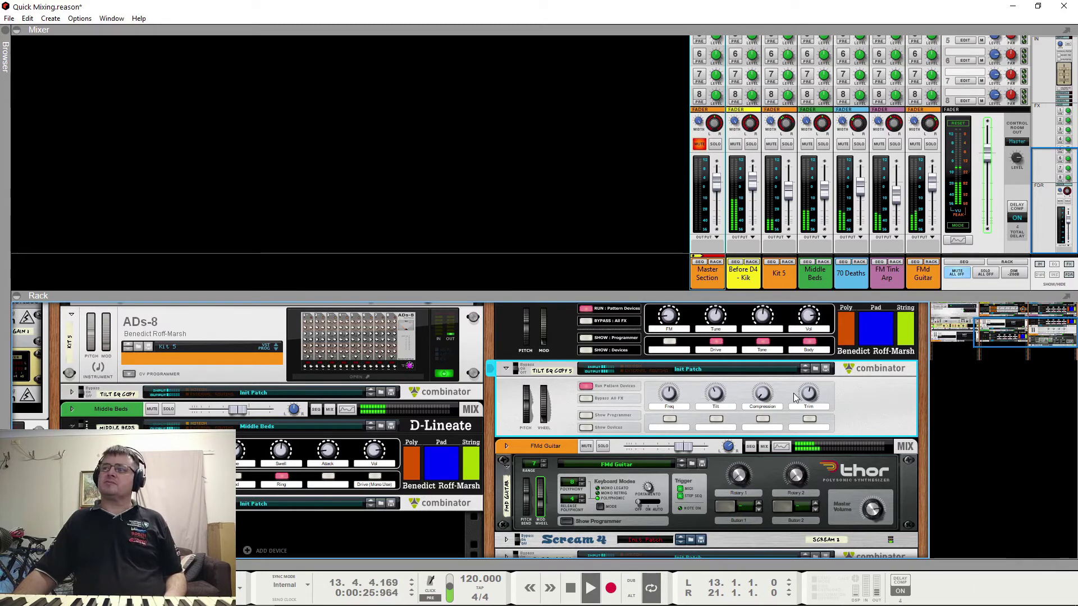
key("space")
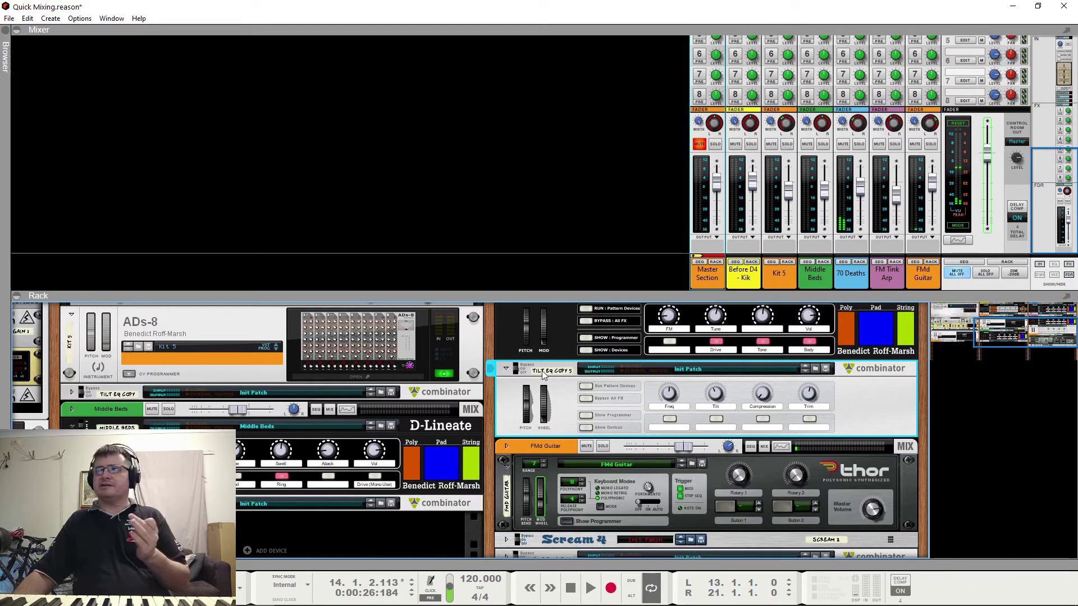
left_click(506, 370)
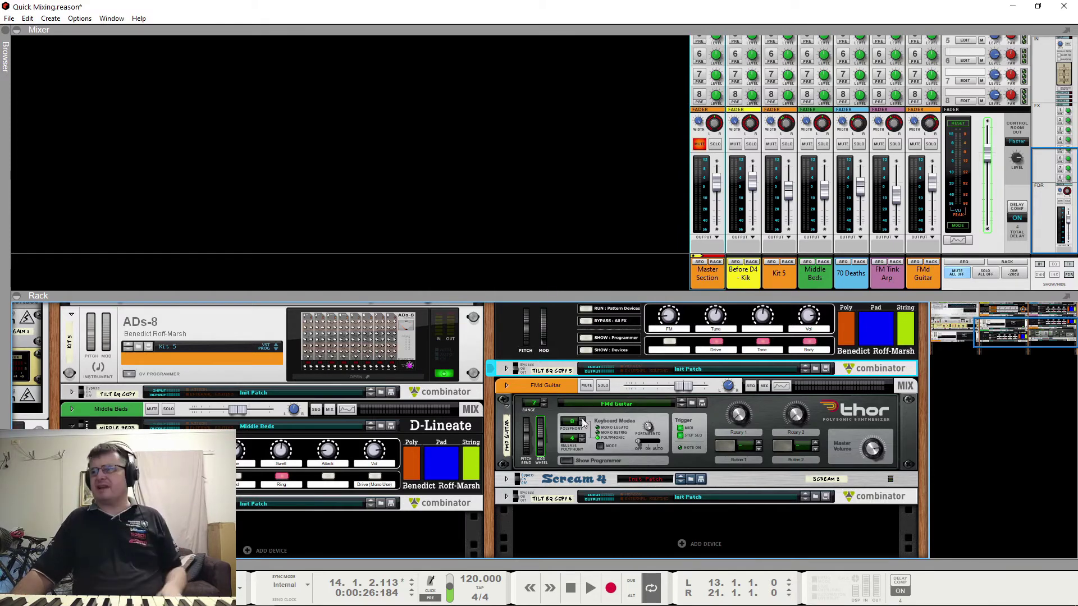
Unfold the Tilt EQ copy 4 Combinator on 70 Deaths and sweep its Tilt around centre by ear during playback.
scroll(543, 381, "up", 5)
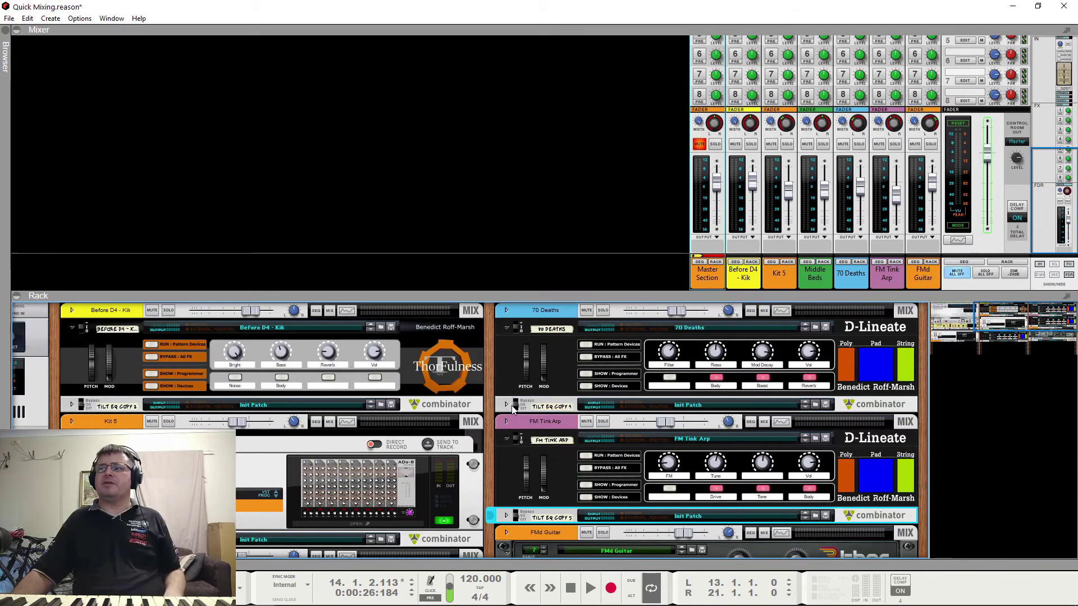
left_click(506, 405)
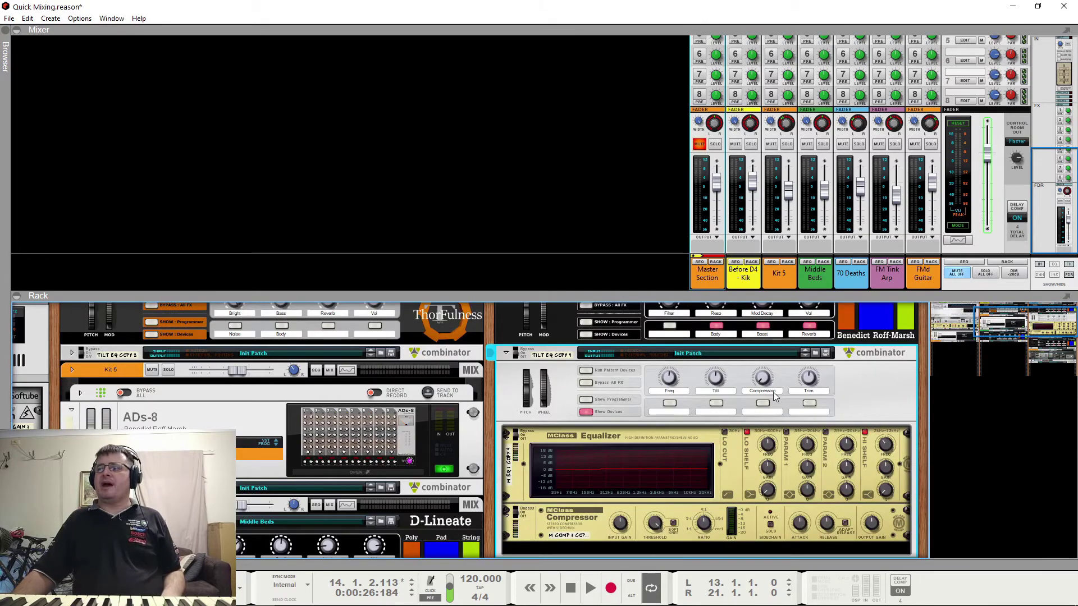
key("space")
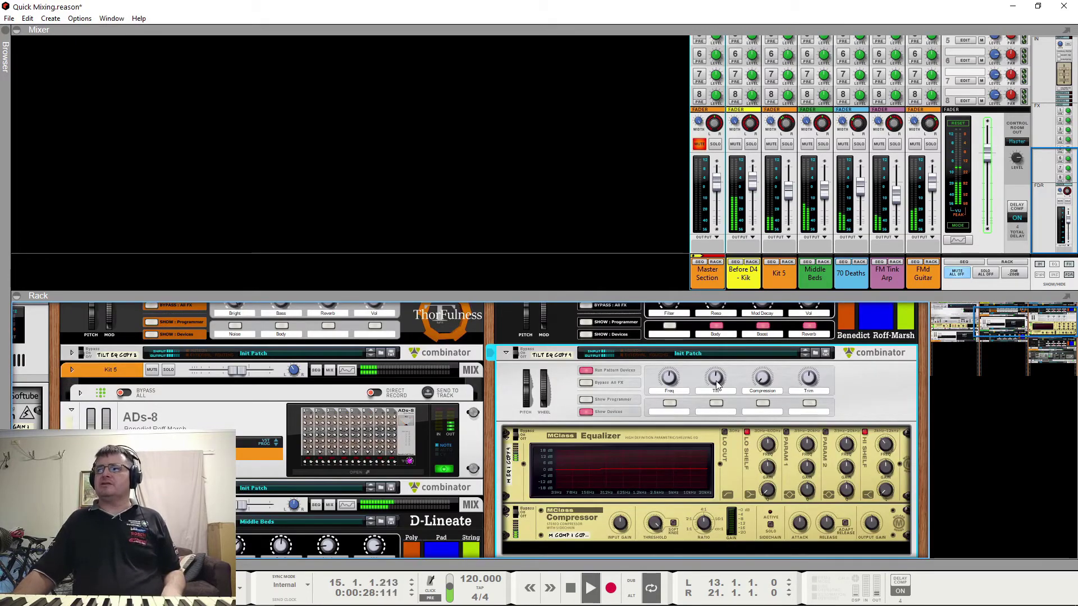
left_click_drag(728, 361, 730, 399)
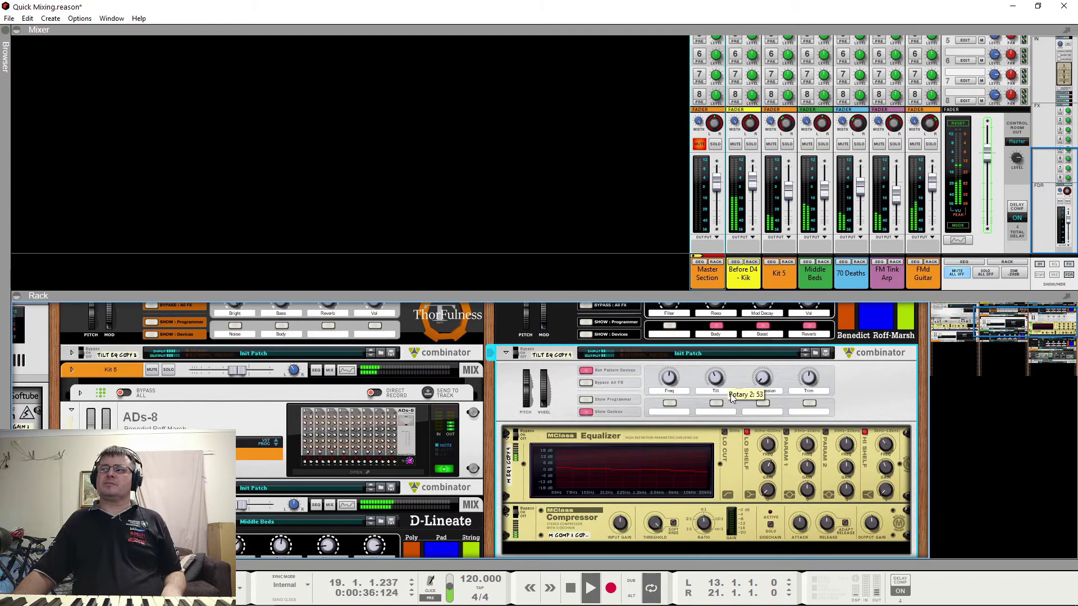
left_click_drag(730, 394, 733, 396)
key("space")
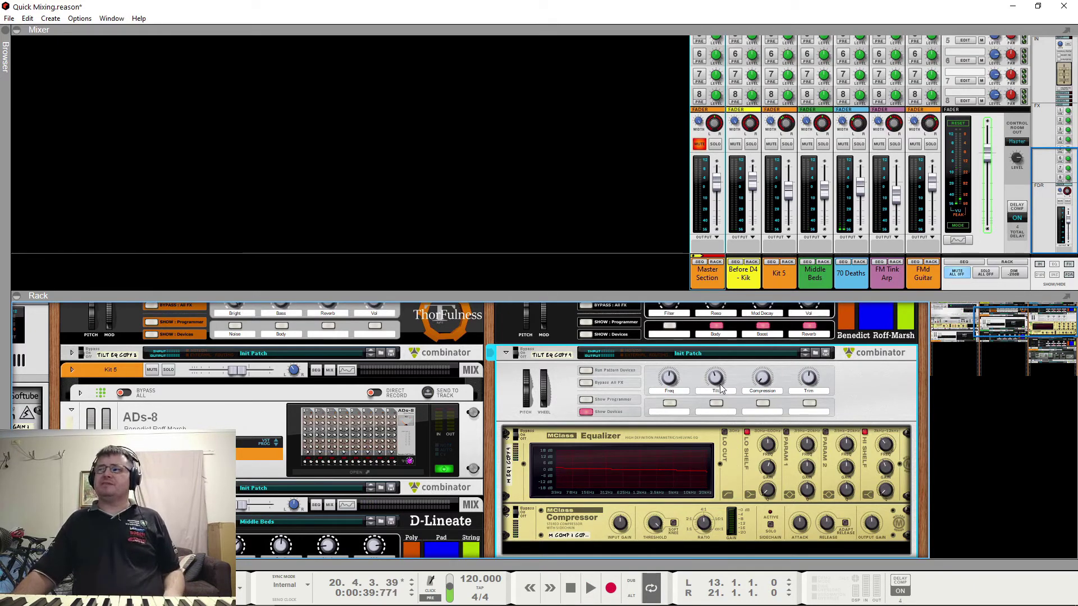
Audition the 70 Deaths Tilt EQ with Tilt at 106, stop playback, and bring Tilt back close to centre.
key("space")
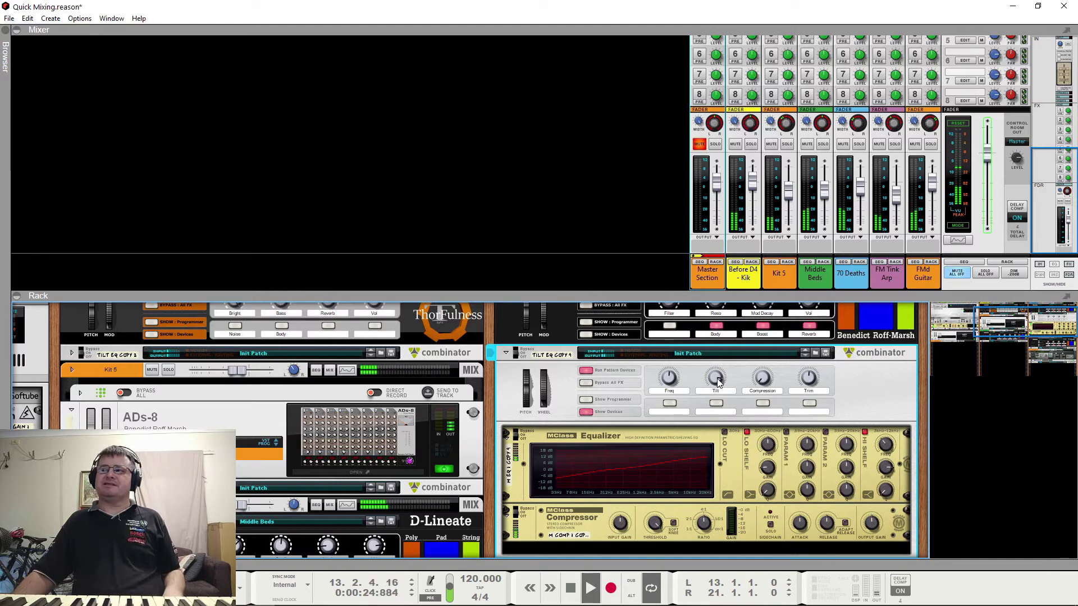
mouse_move(718, 383)
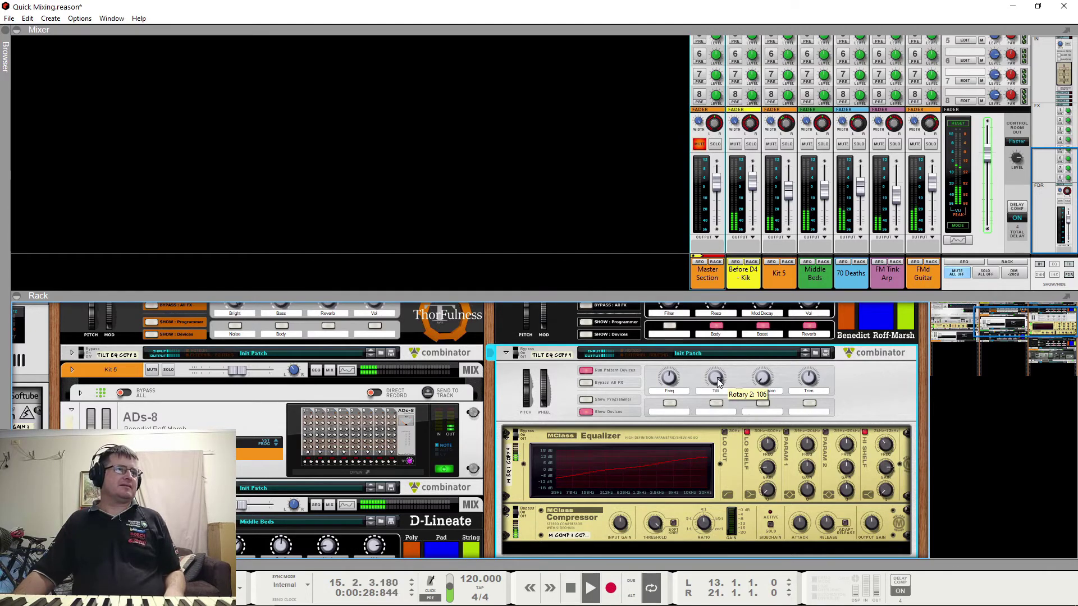
key("space")
left_click_drag(718, 382, 723, 432)
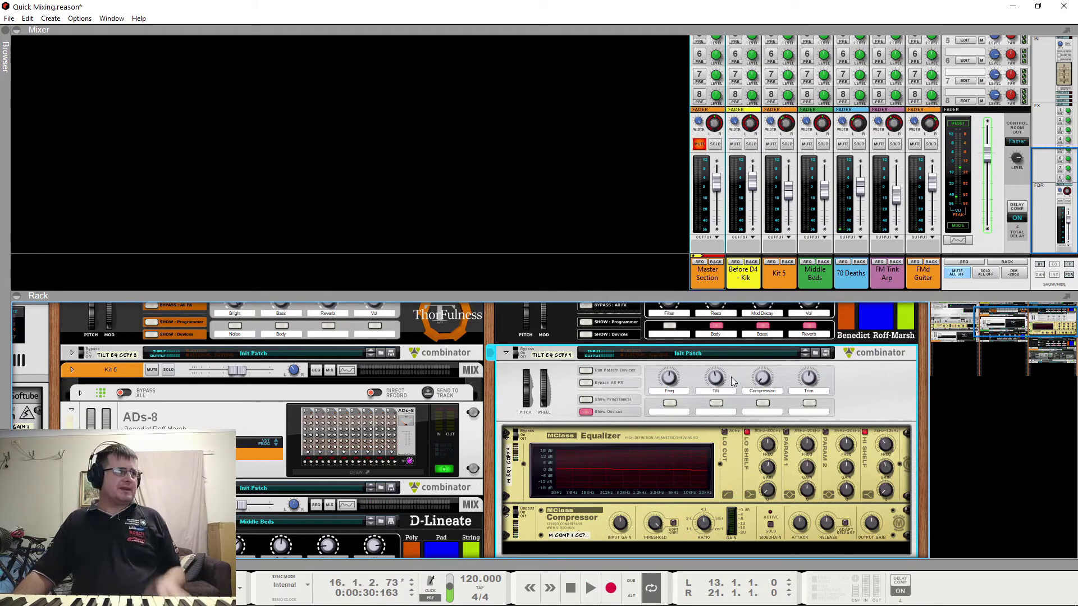
Set Trim on the 70 Deaths Tilt EQ to 66 during playback, stop, and fold the device.
key("space")
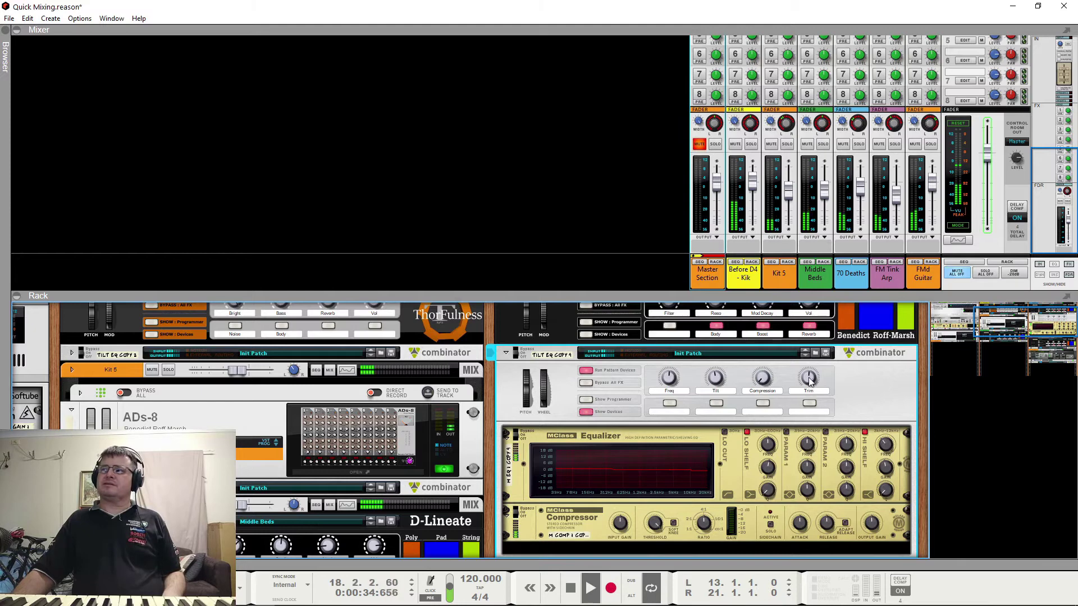
mouse_move(811, 378)
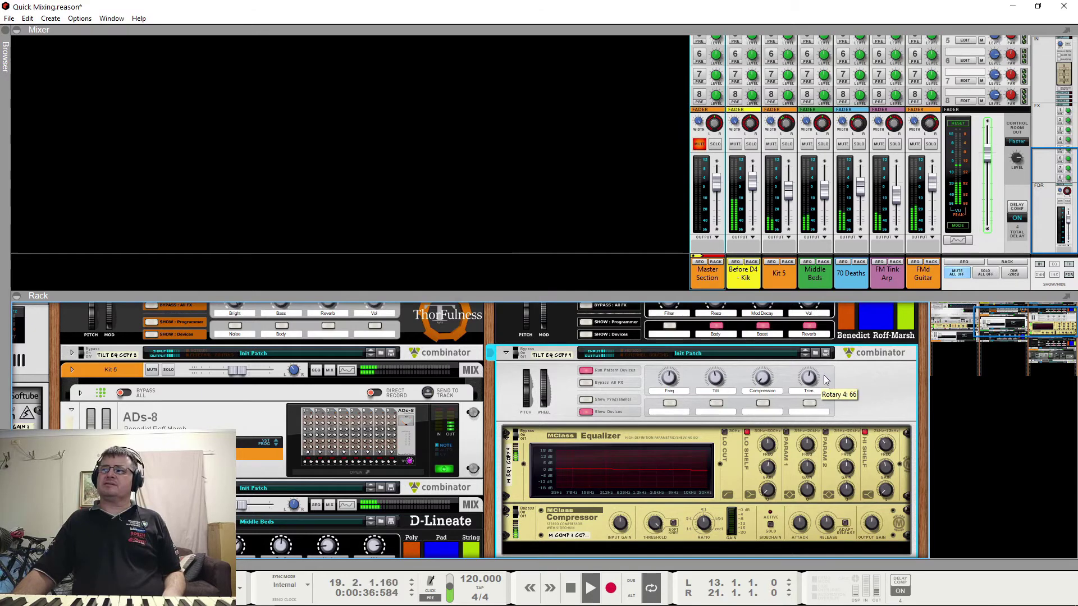
left_click_drag(807, 386, 806, 379)
key("space")
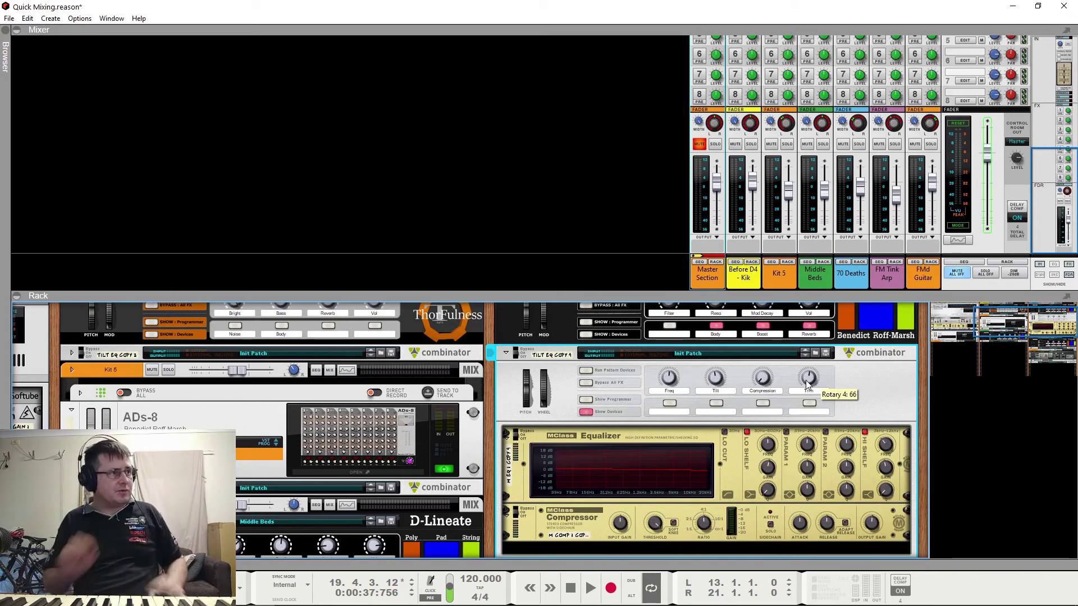
left_click(507, 355)
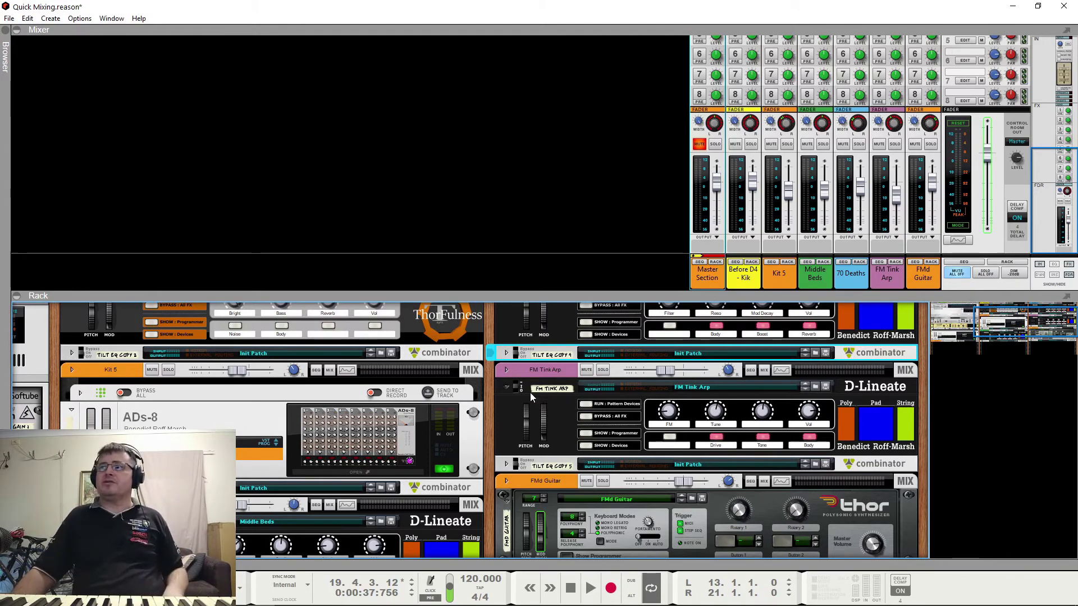
Unfold the Tilt EQ Combinator on Middle Beds, start playback, and show the devices inside it.
scroll(530, 393, "up", 2)
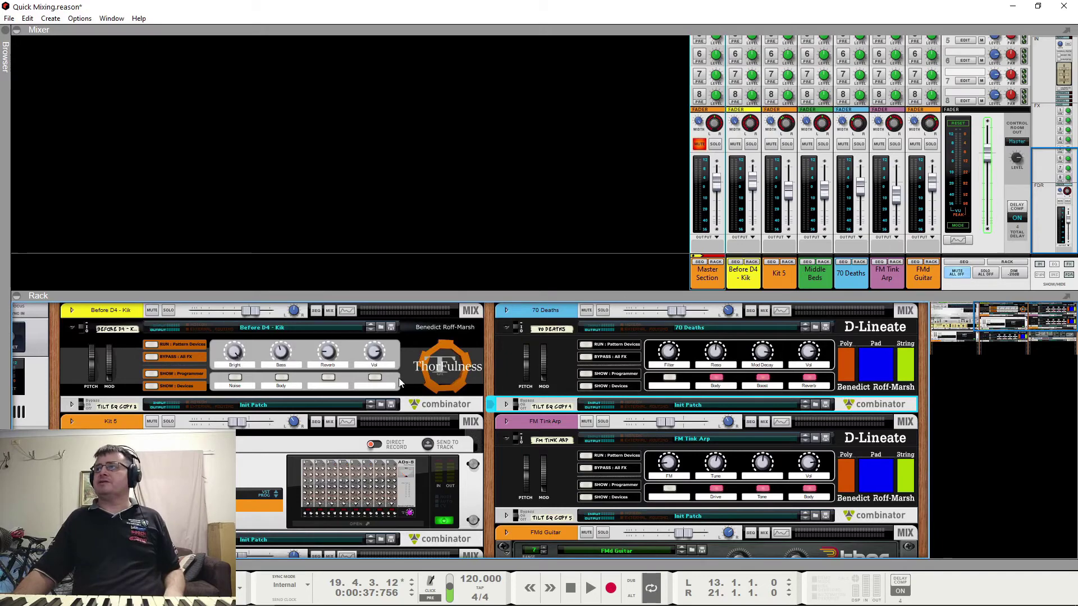
scroll(356, 332, "down", 8)
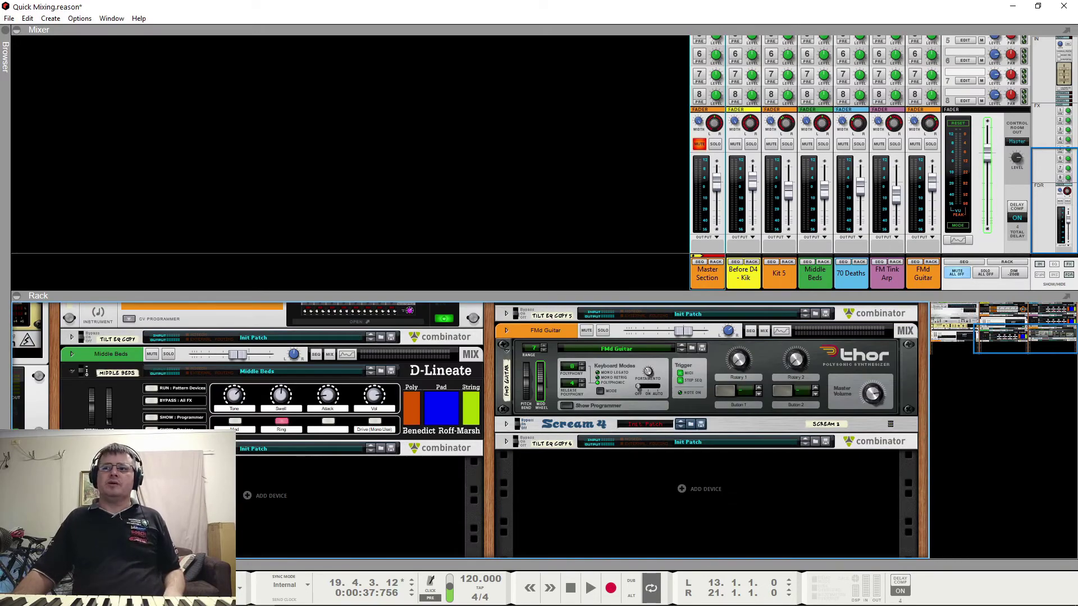
left_click(72, 448)
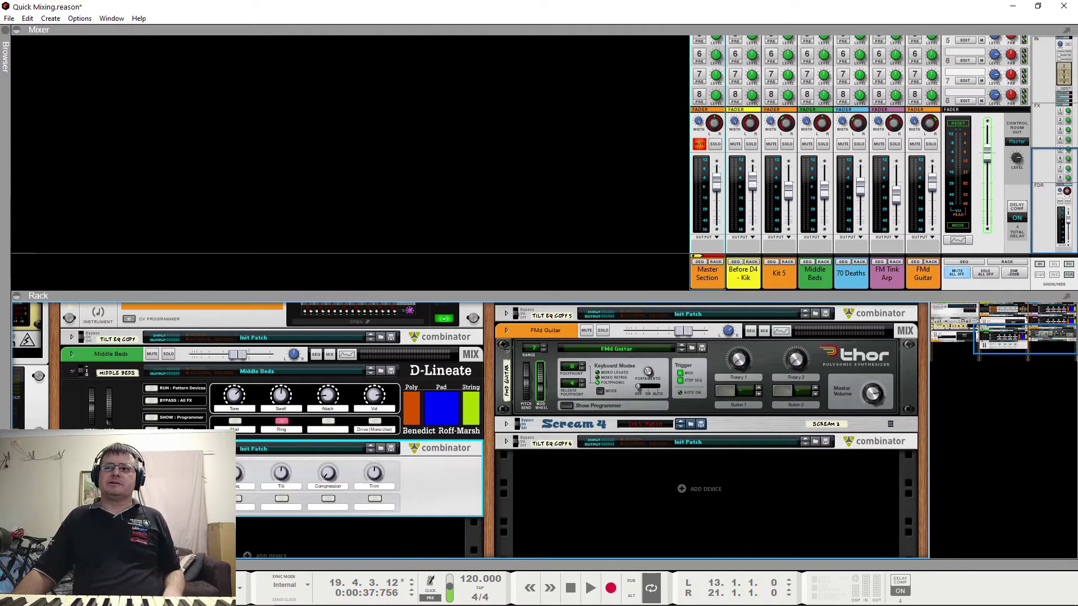
scroll(279, 470, "down", 2)
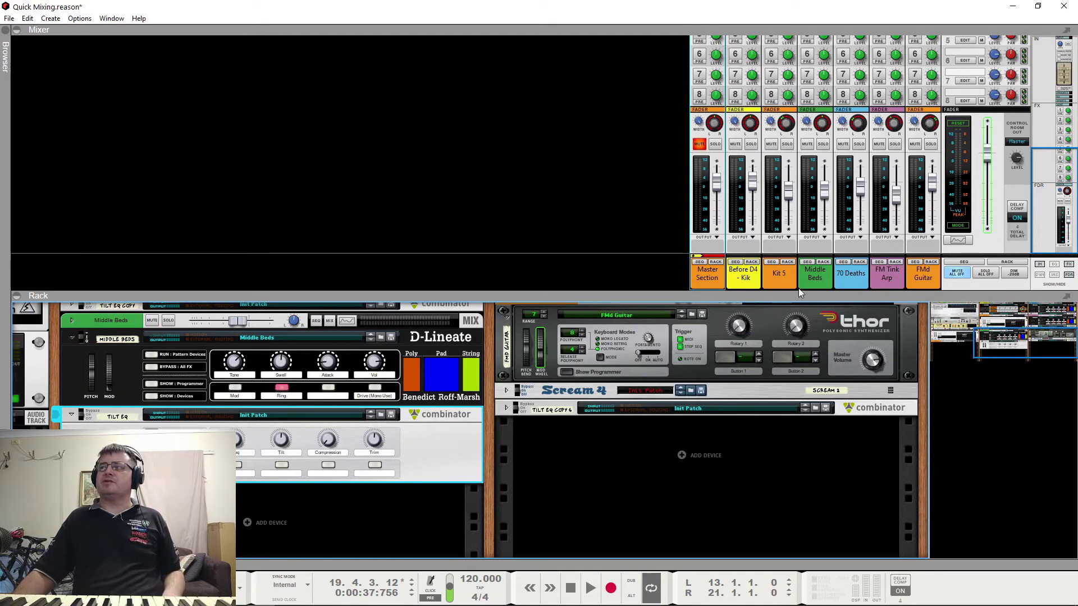
key("space")
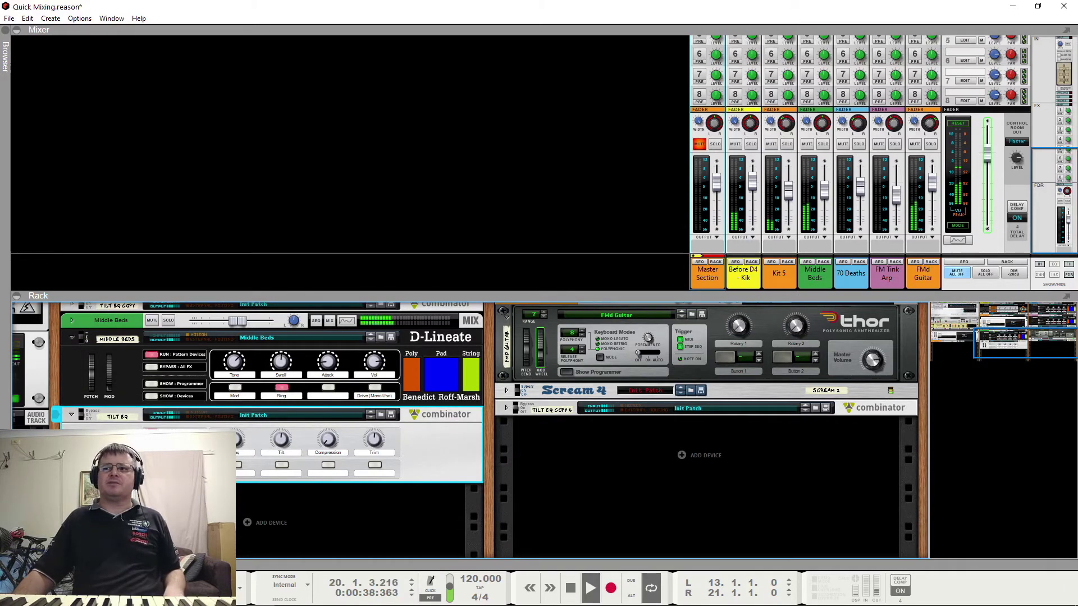
left_click(151, 473)
scroll(359, 464, "down", 4)
scroll(359, 427, "up", 1)
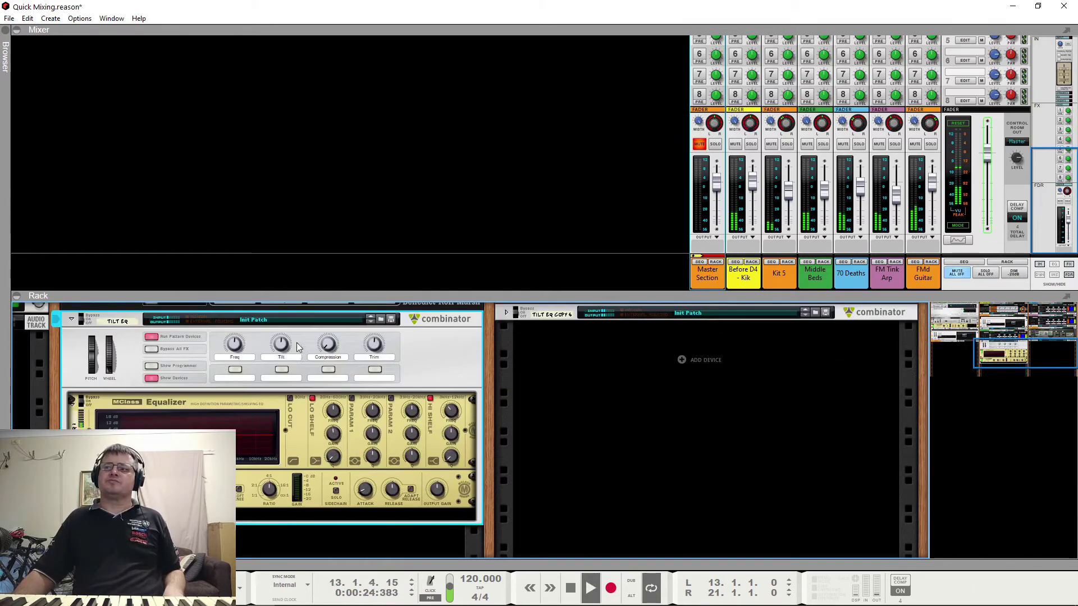
Lower Tilt on the Middle Beds Tilt EQ to 24 during playback, stop, and resume playback to listen.
left_click_drag(281, 344, 285, 388)
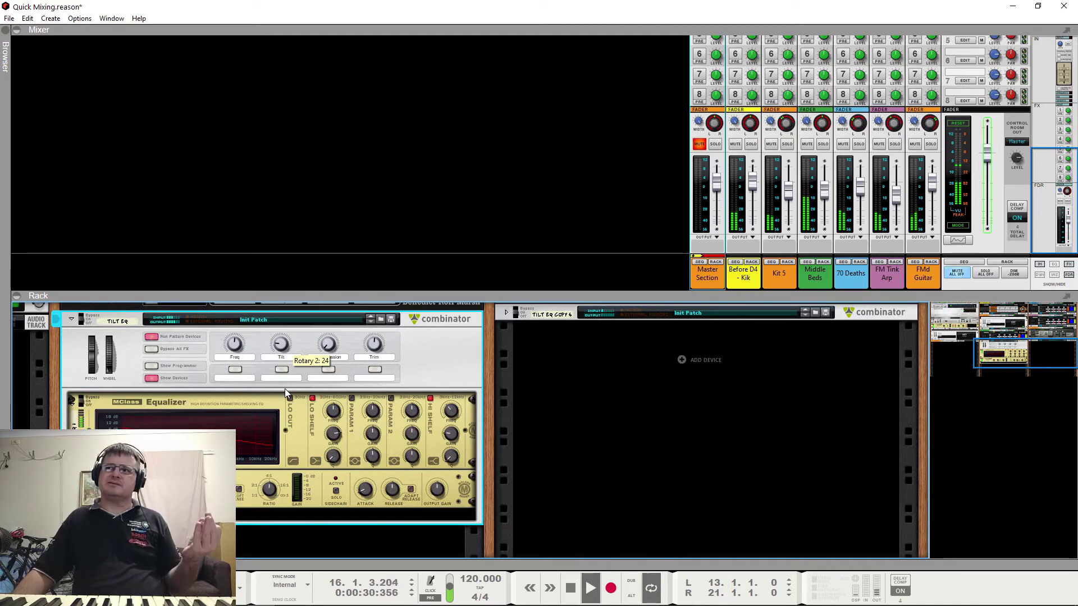
key("space")
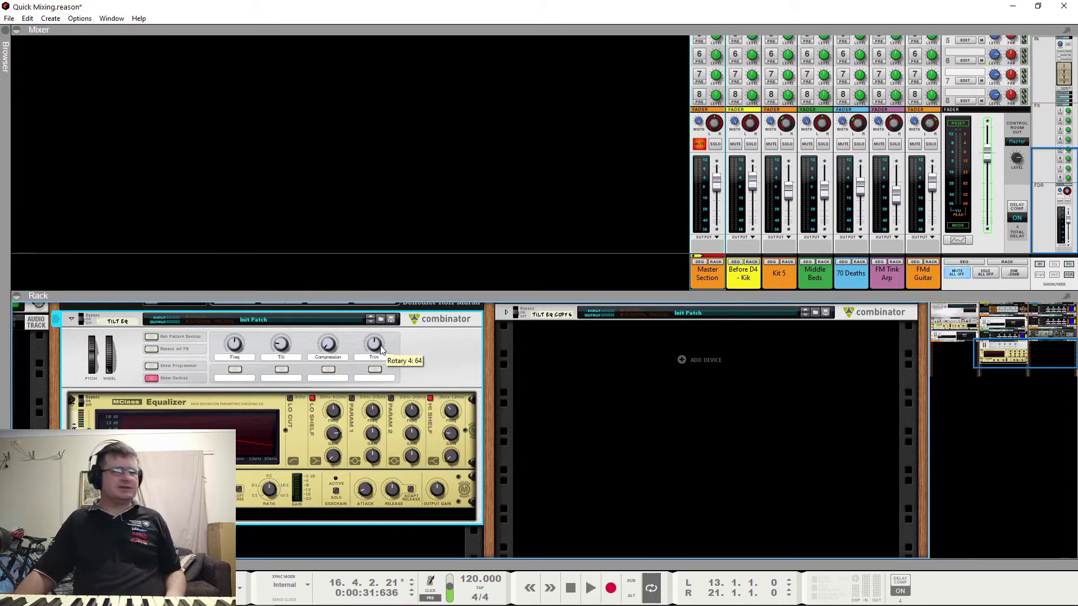
key("space")
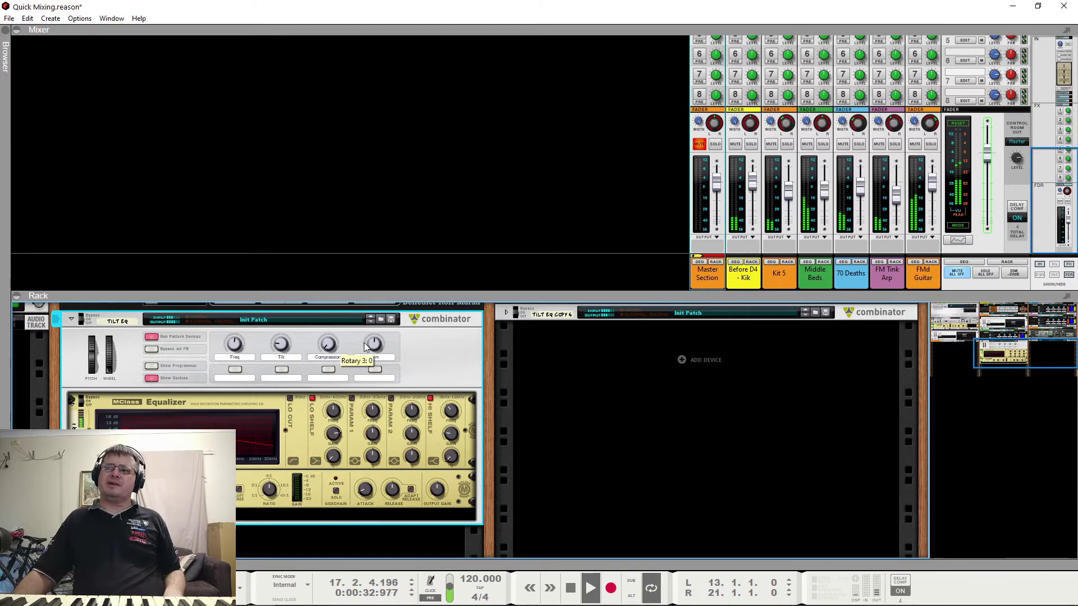
Raise the Tilt above centre on the Middle Beds Tilt EQ and set its Trim to about 59.
left_click_drag(365, 346, 375, 392)
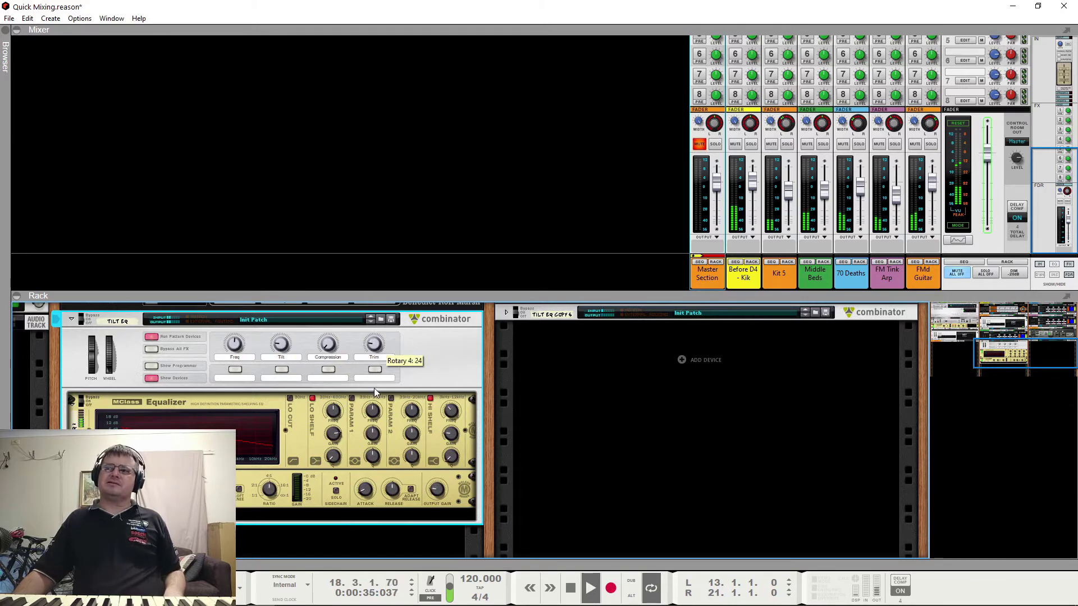
left_click(376, 345, "ctrl")
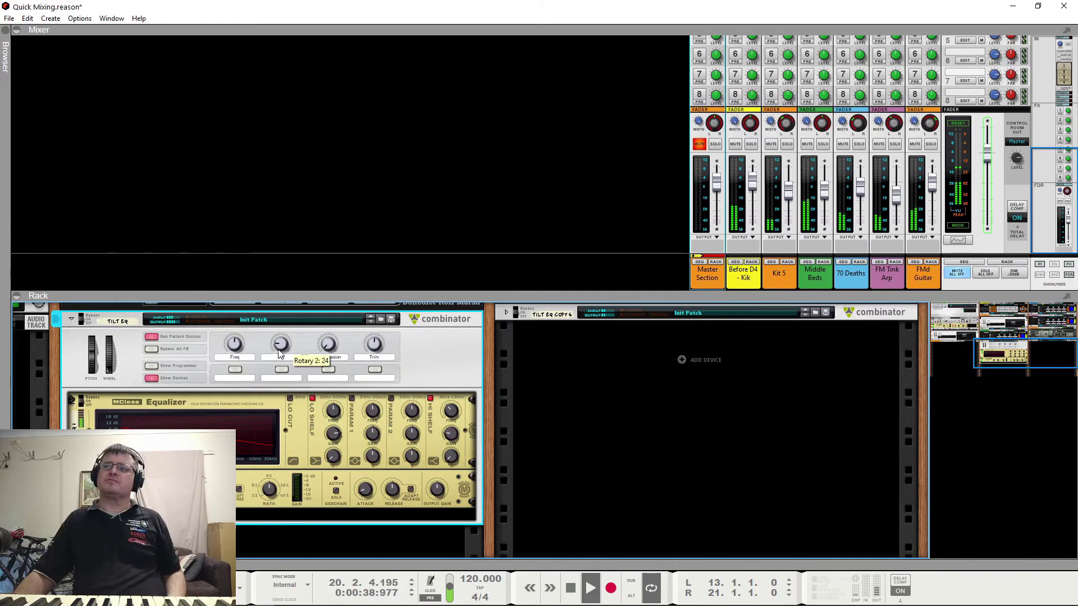
left_click_drag(282, 344, 298, 279)
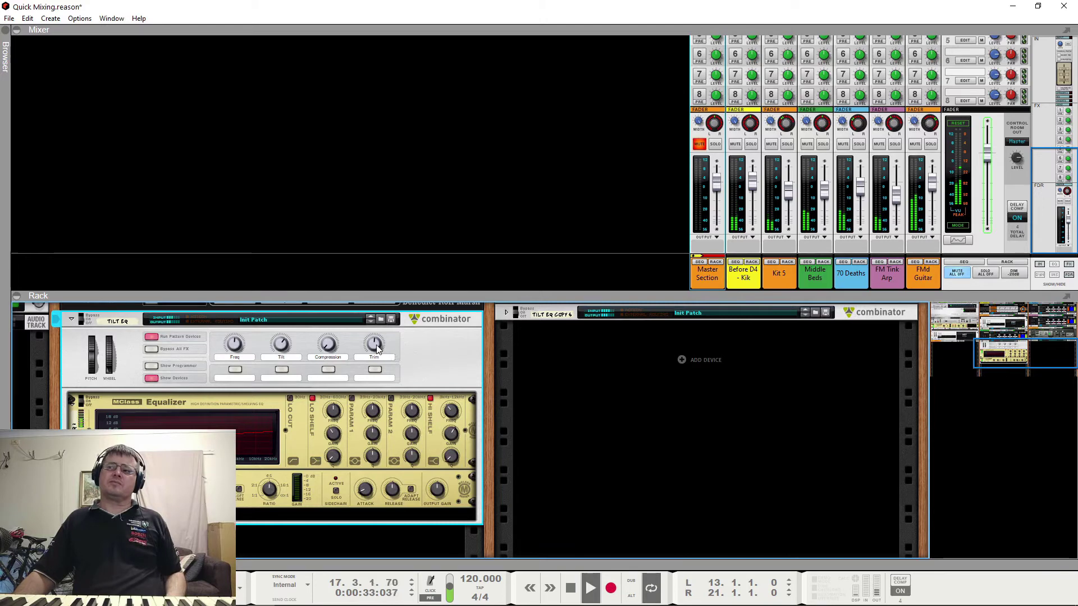
mouse_move(377, 349)
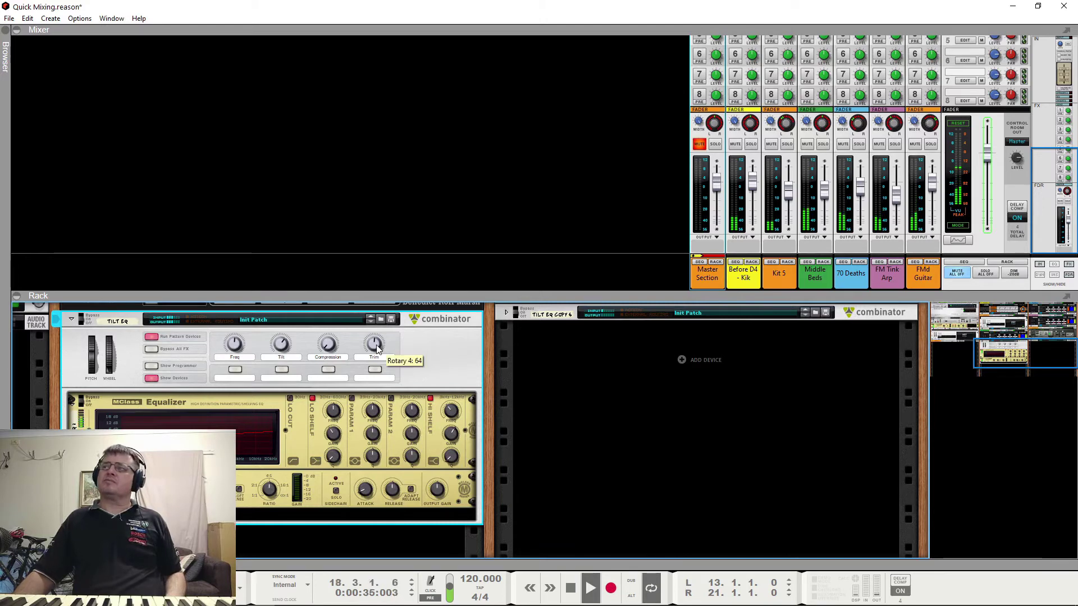
left_click_drag(377, 350, 379, 356)
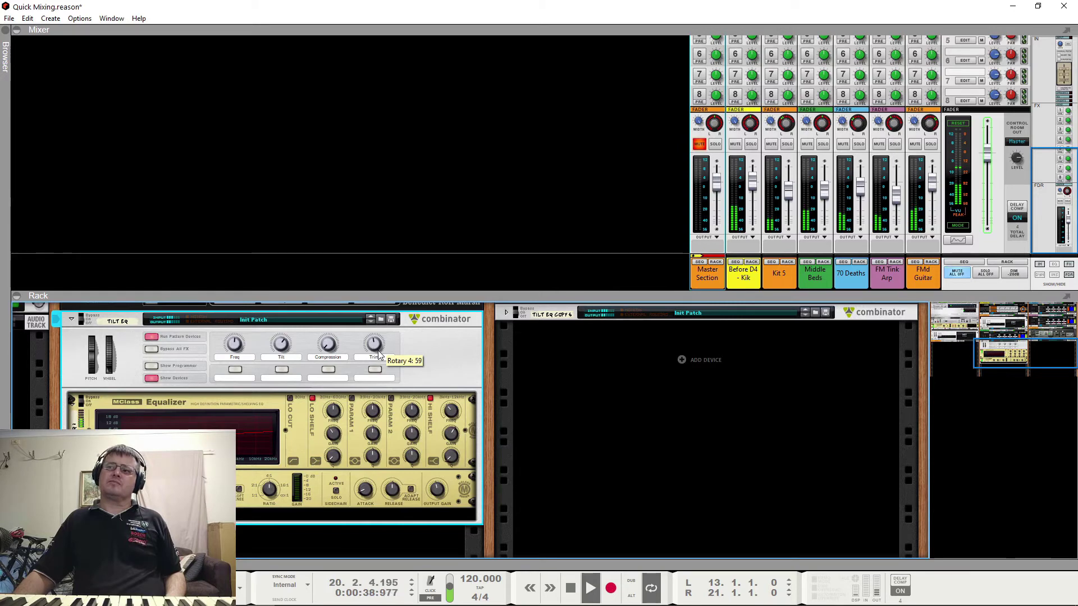
left_click_drag(380, 352, 380, 357)
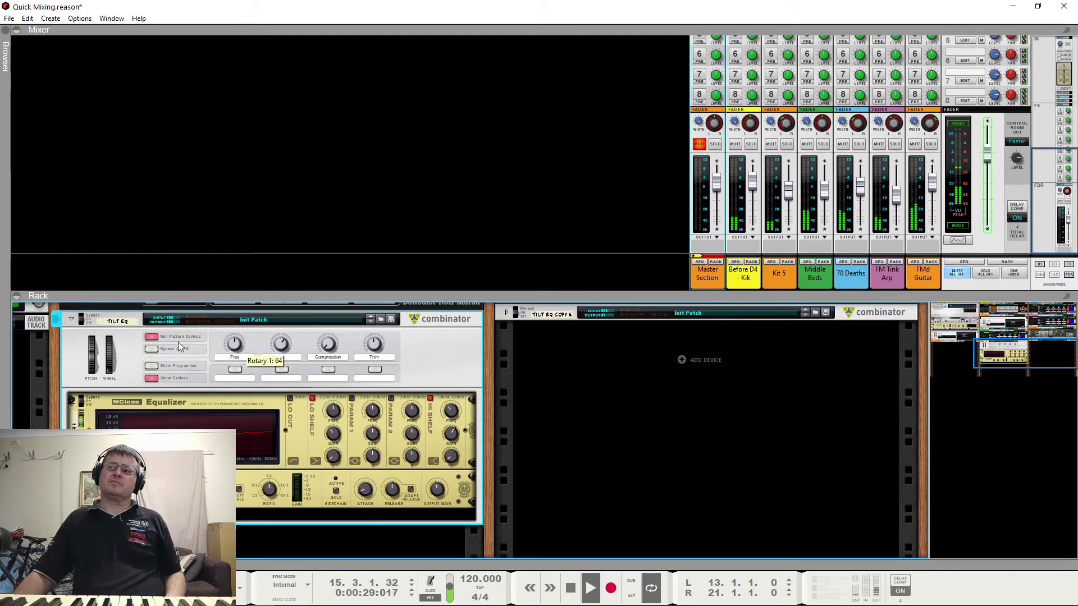
Unfold the Tilt EQ Copy combinator under Kit 5 and start loop playback.
scroll(95, 372, "up", 5)
scroll(258, 446, "up", 5)
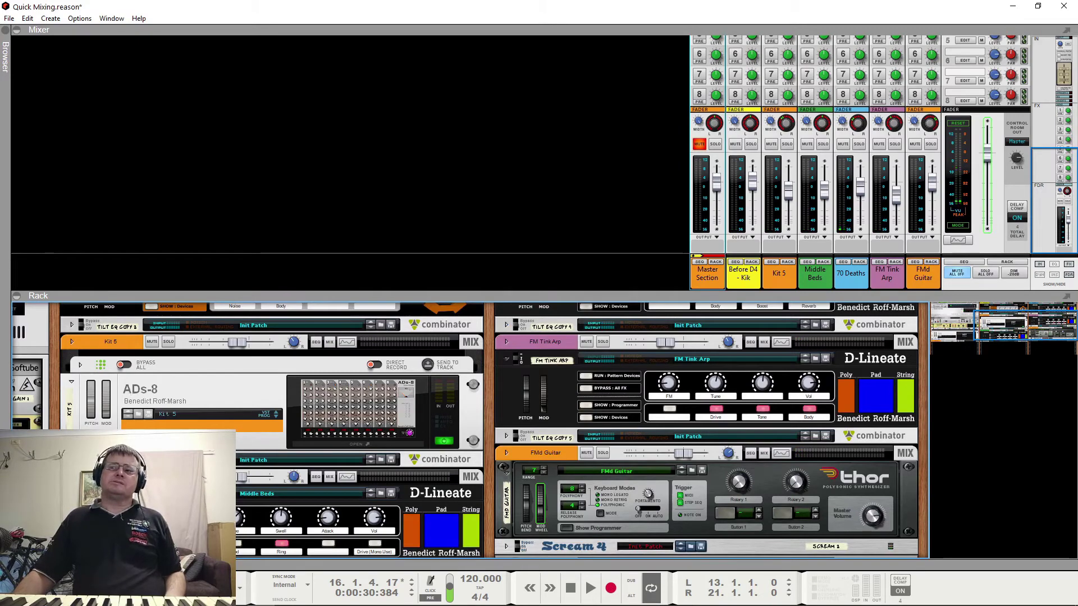
left_click(71, 459)
scroll(71, 459, "down", 1)
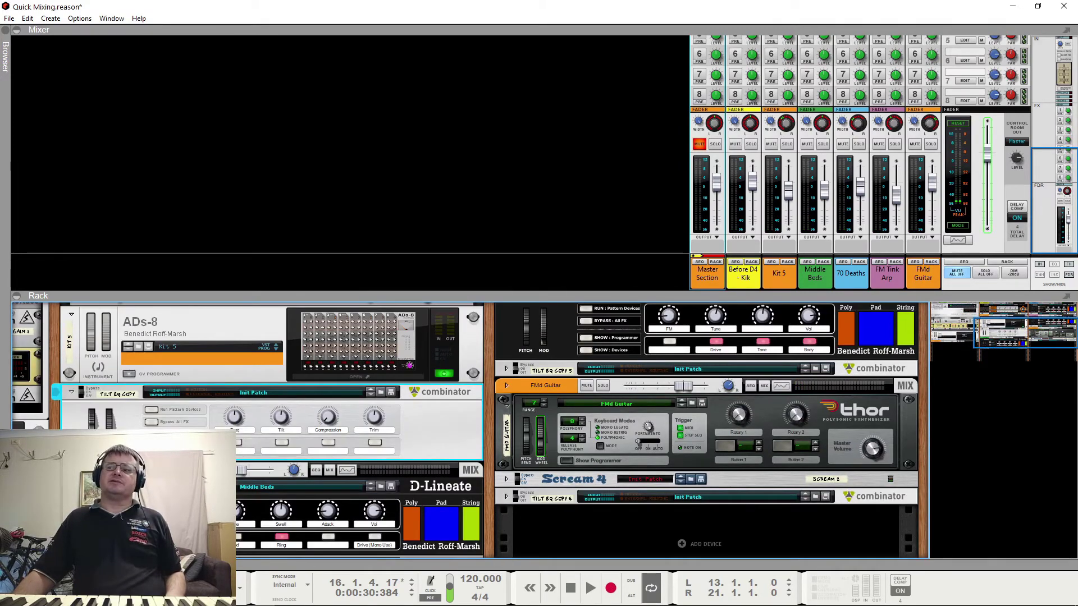
scroll(275, 389, "down", 1)
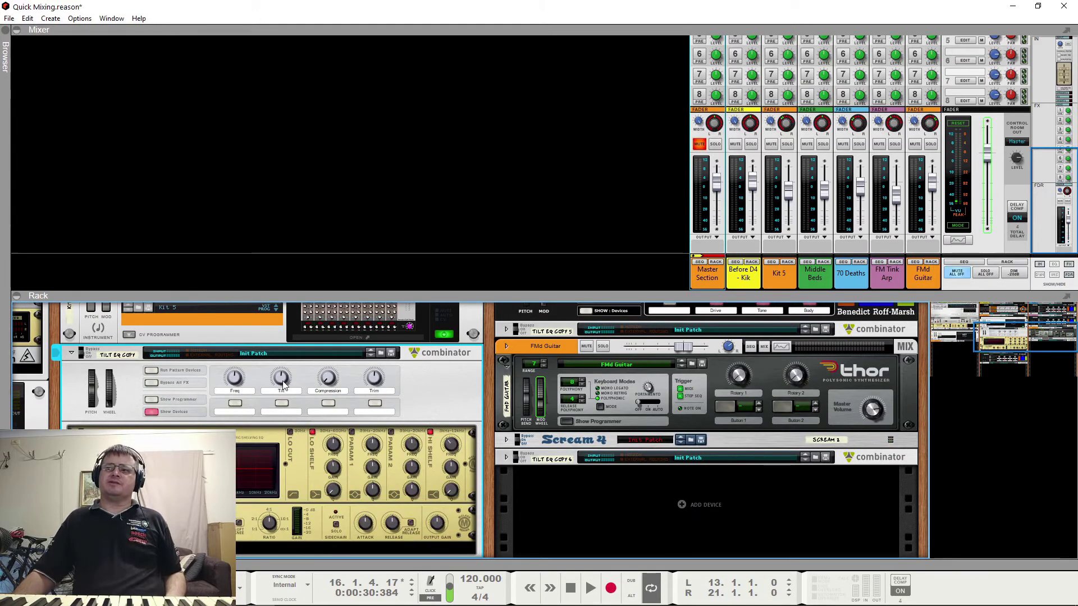
key("space")
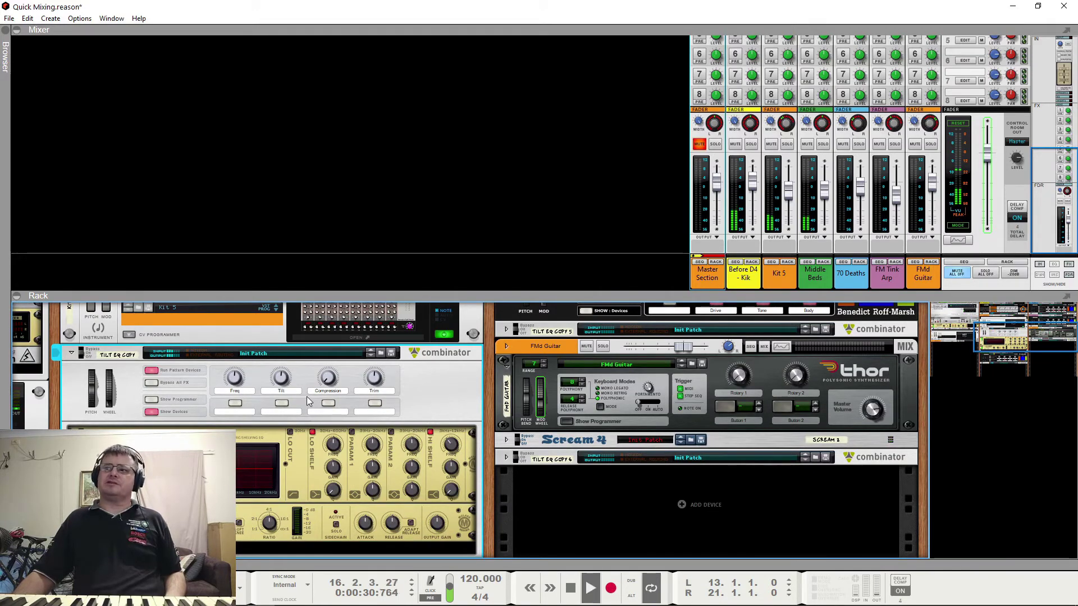
Raise the Tilt to about 79 on Kit 5's Tilt EQ and lower its Trim to about 50.
mouse_move(281, 377)
left_mouse_down()
mouse_move(285, 342)
mouse_move(284, 378)
left_mouse_up()
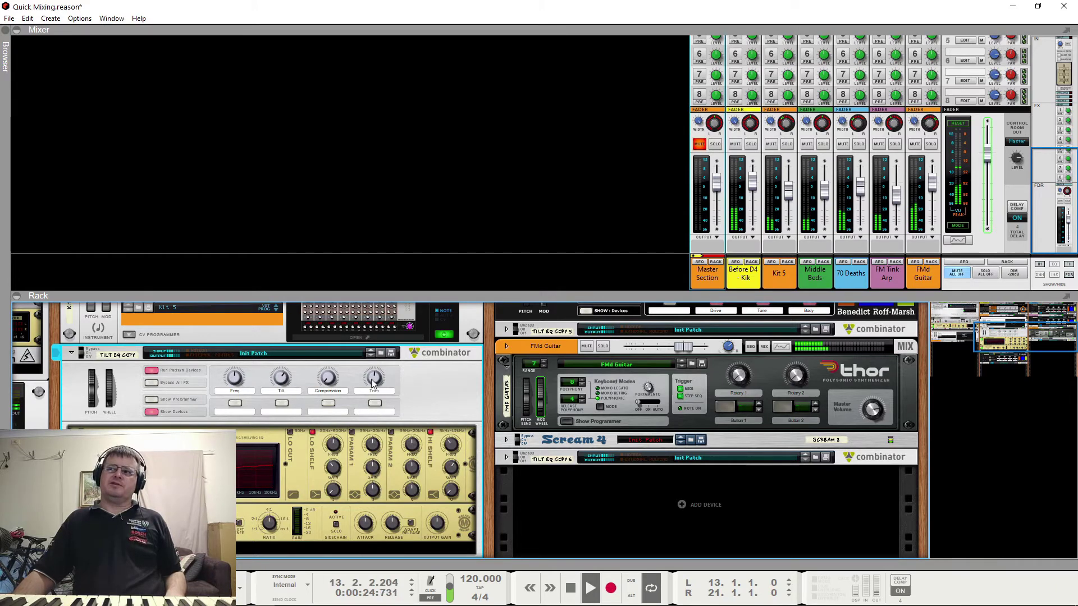
mouse_move(372, 388)
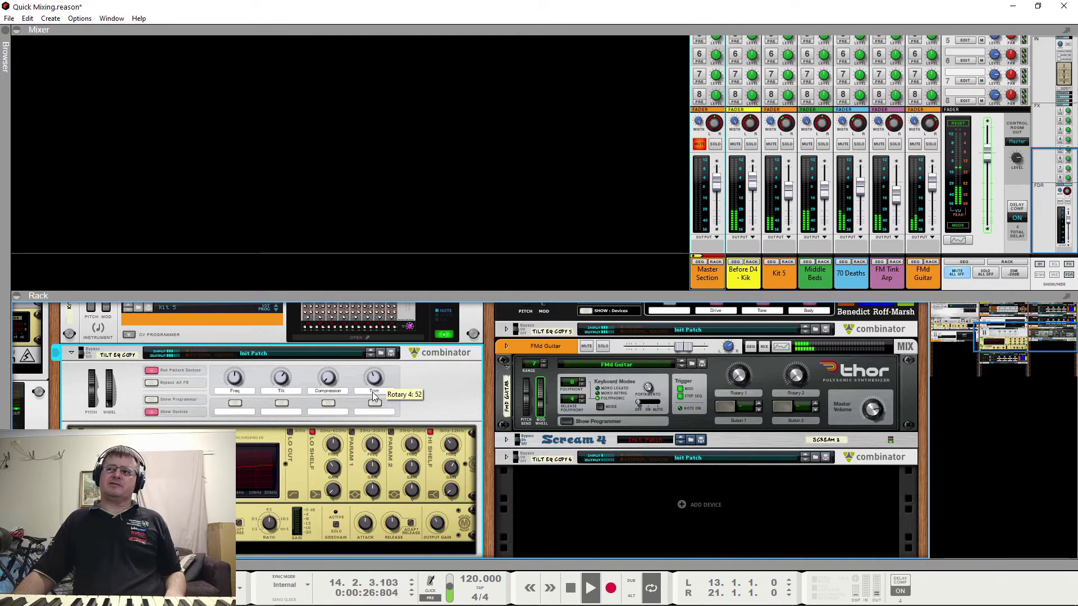
left_click_drag(373, 392, 372, 397)
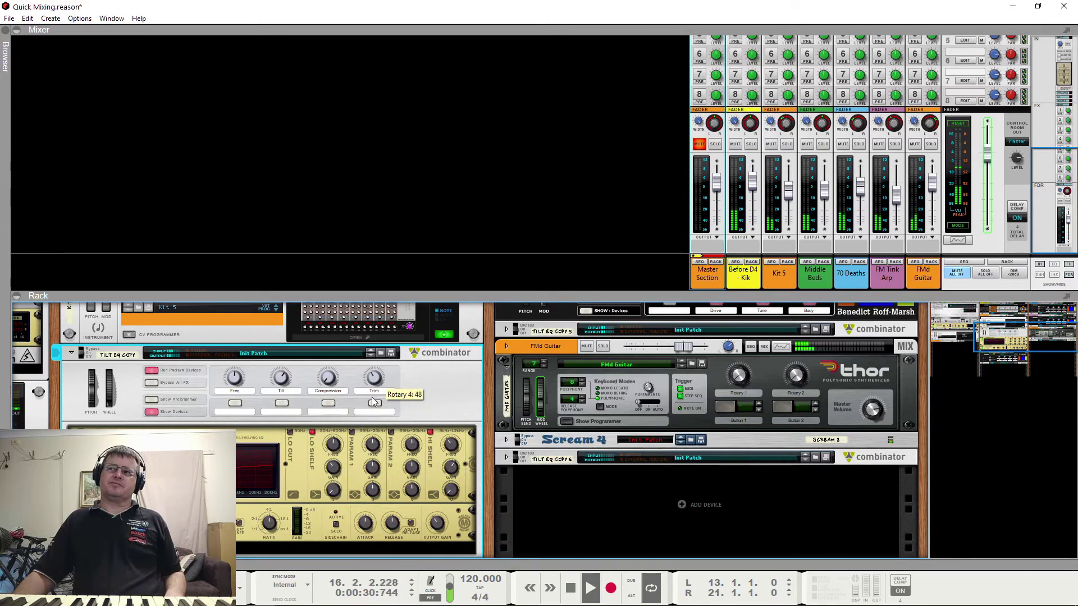
key("space")
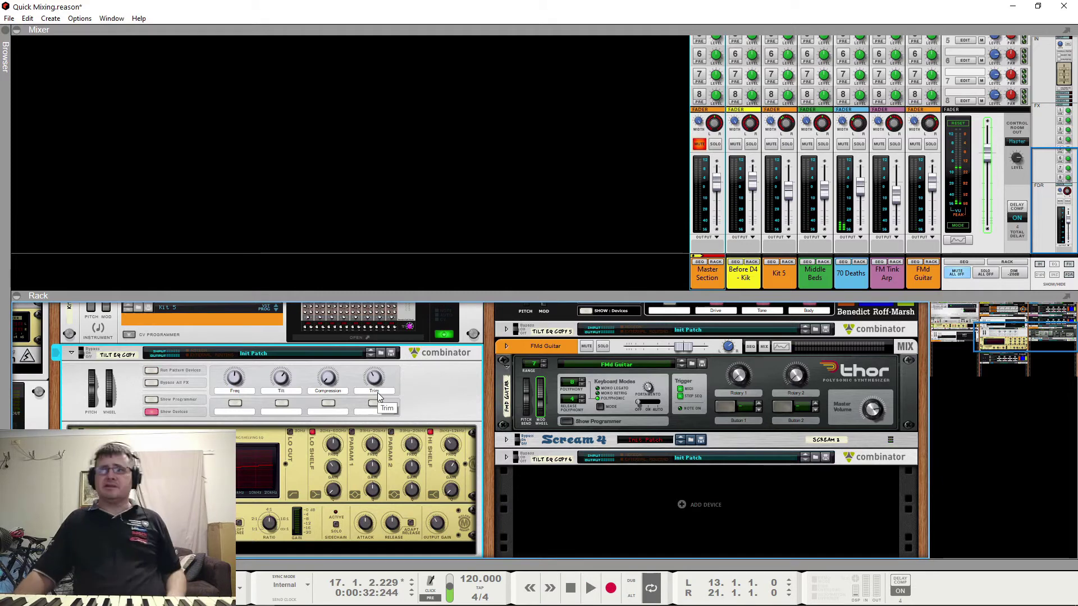
mouse_move(372, 380)
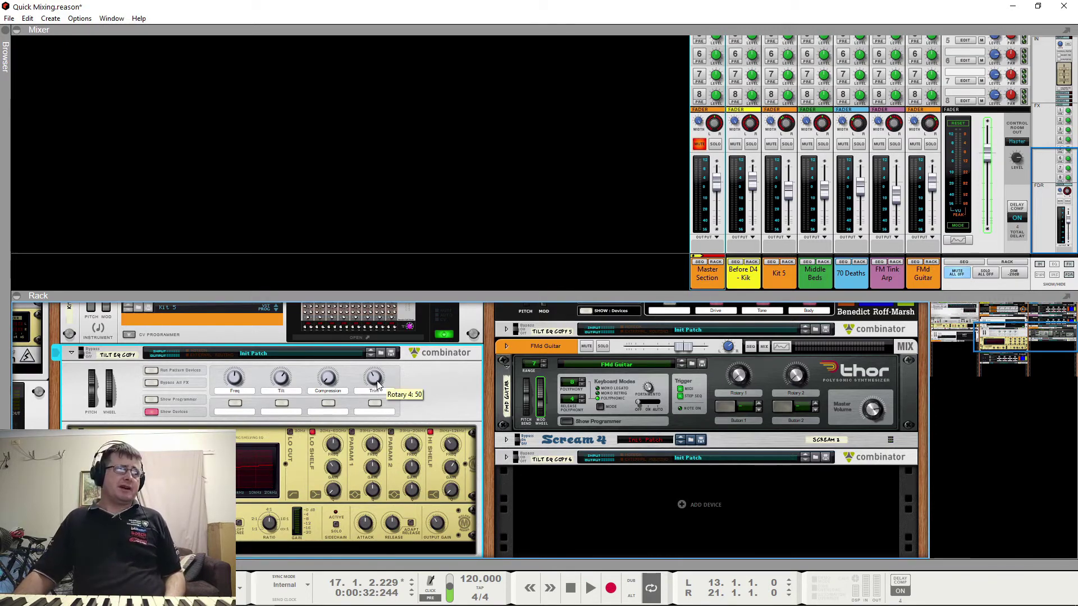
Bring the Tilt on Kit 5's Tilt EQ back near centre, trying 53 and 58 while auditioning the loop.
key("space")
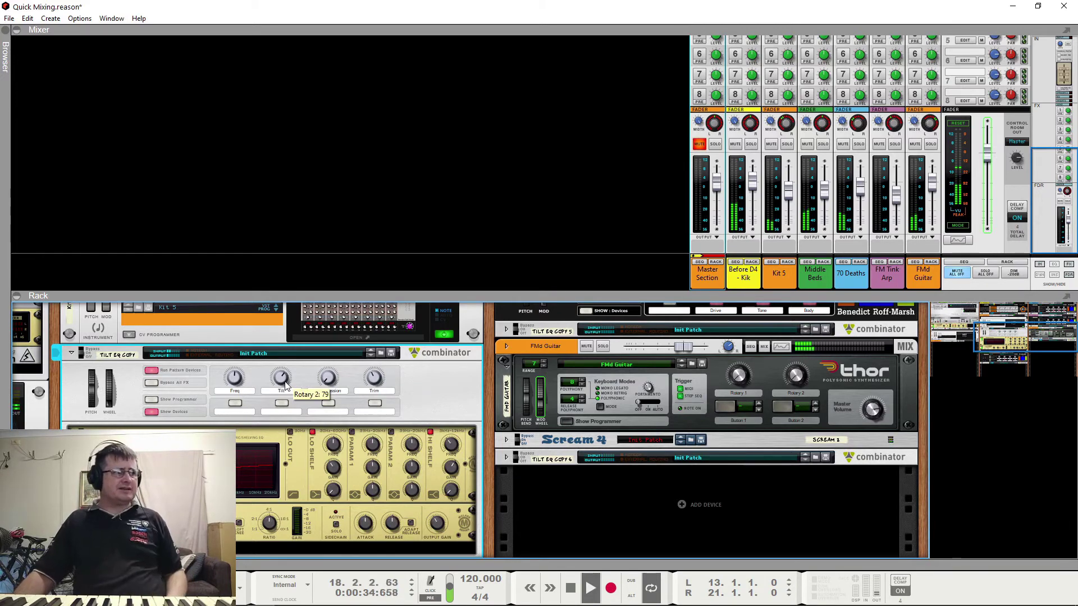
key("space")
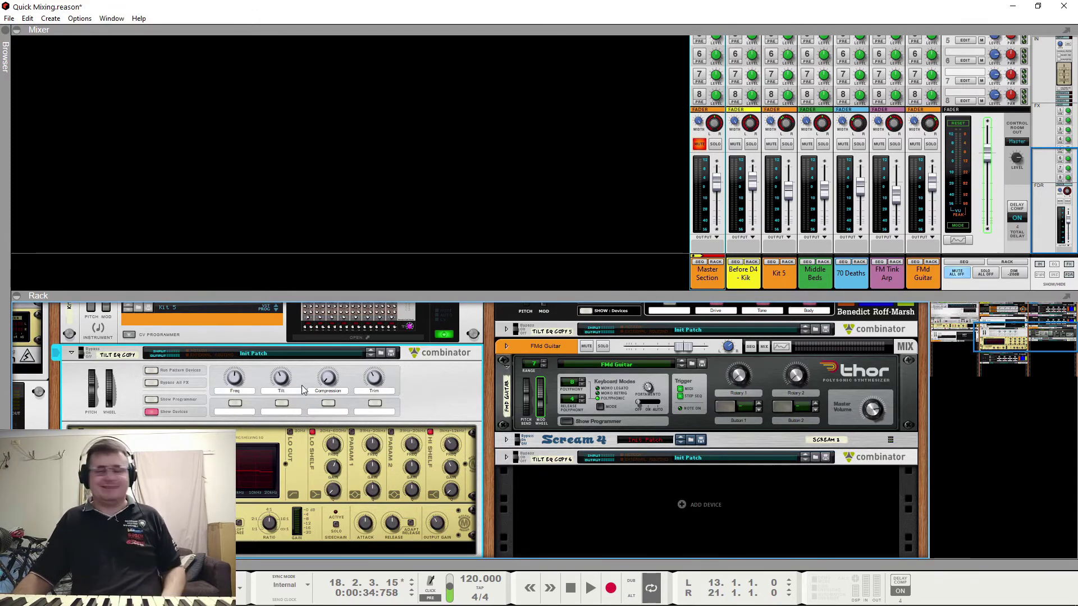
mouse_move(279, 375)
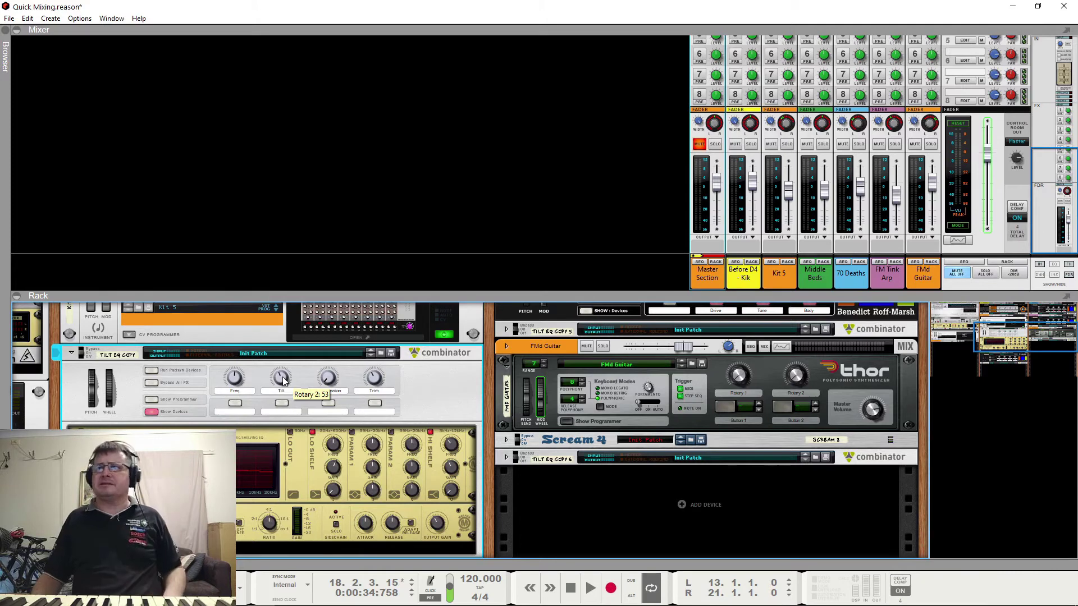
key("space")
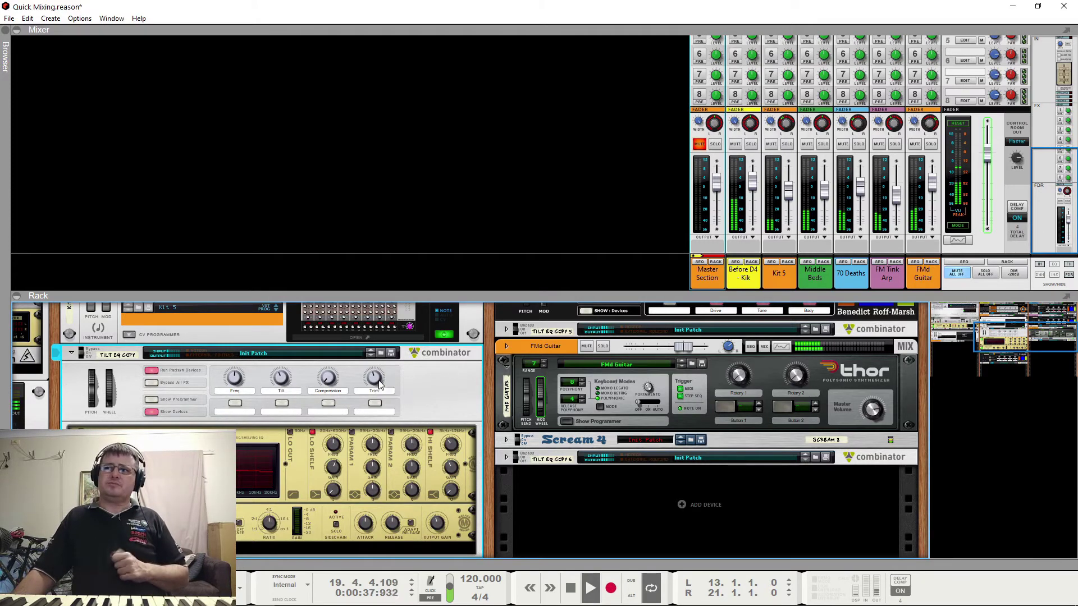
mouse_move(378, 376)
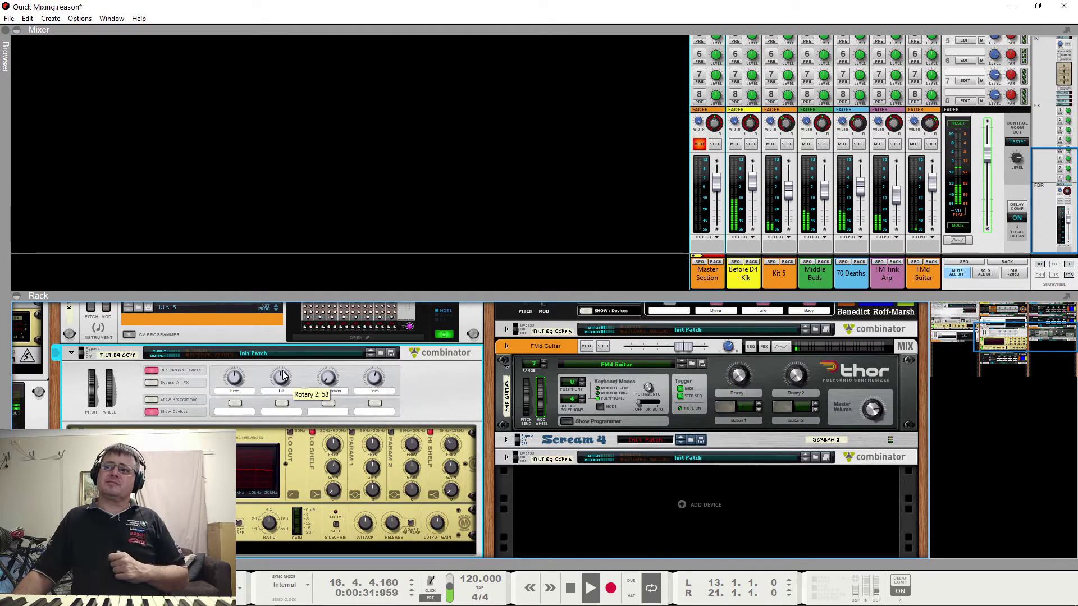
left_click_drag(282, 411, 293, 374)
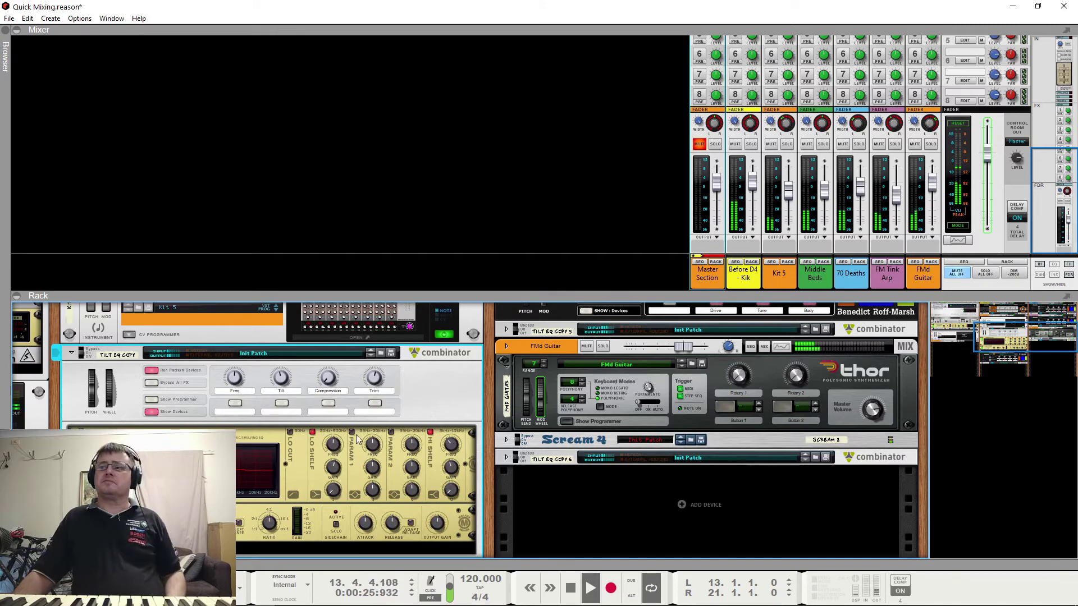
key("space")
Fold Kit 5's Tilt EQ, unfold Tilt EQ Copy 2 under Before D4 - Kik, and resume loop playback.
left_click(70, 355)
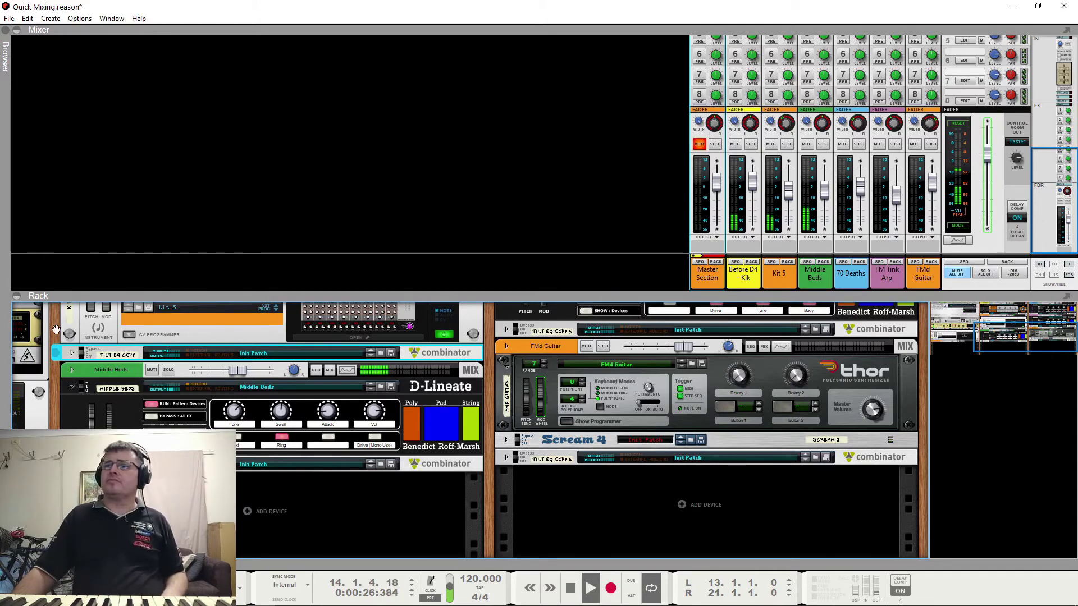
scroll(132, 404, "up", 3)
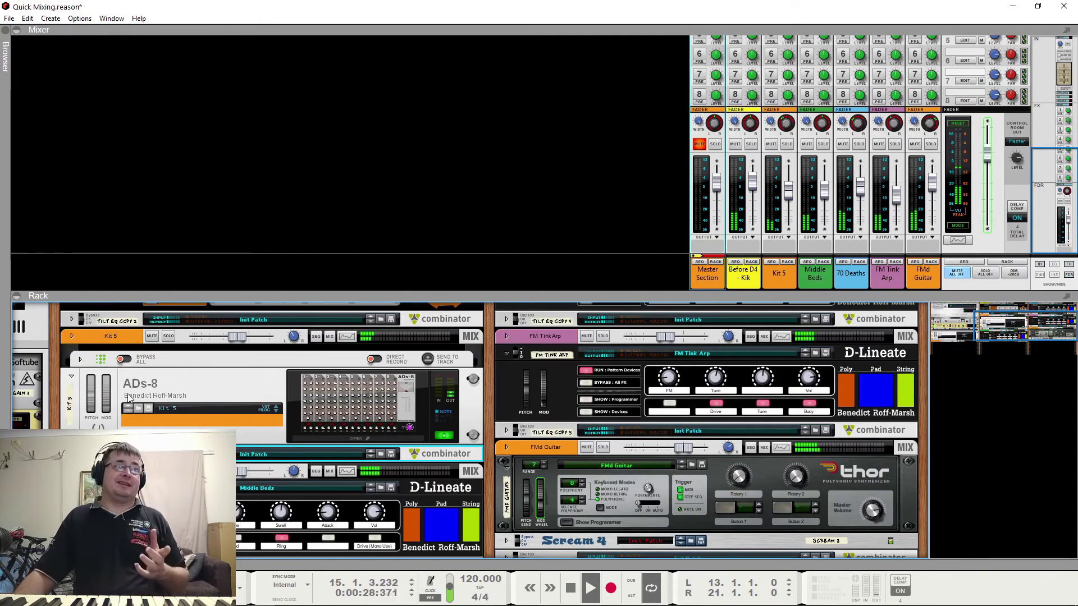
scroll(115, 409, "up", 2)
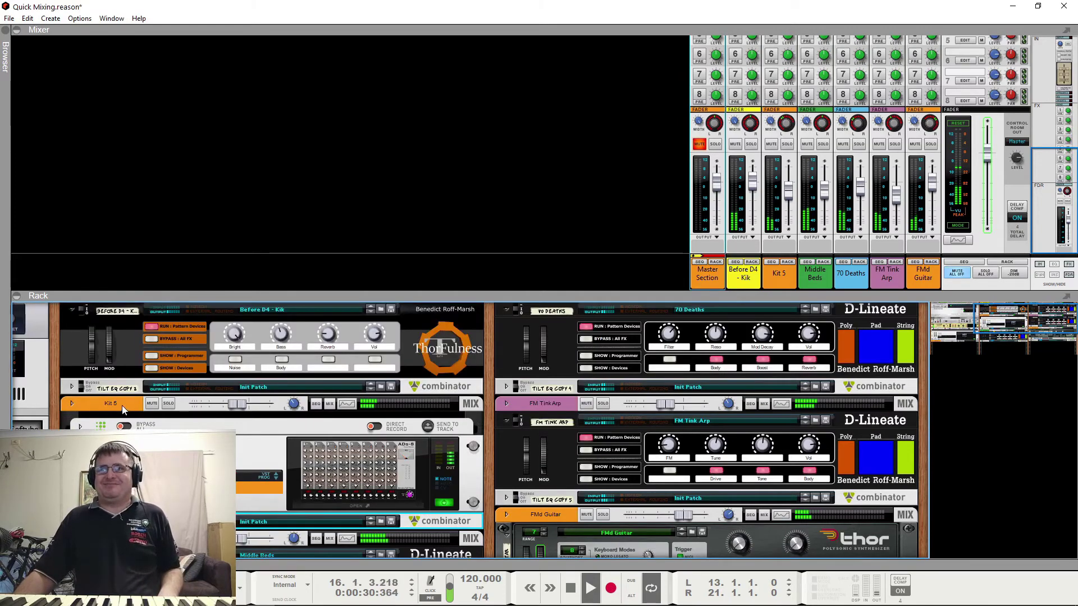
scroll(92, 408, "up", 1)
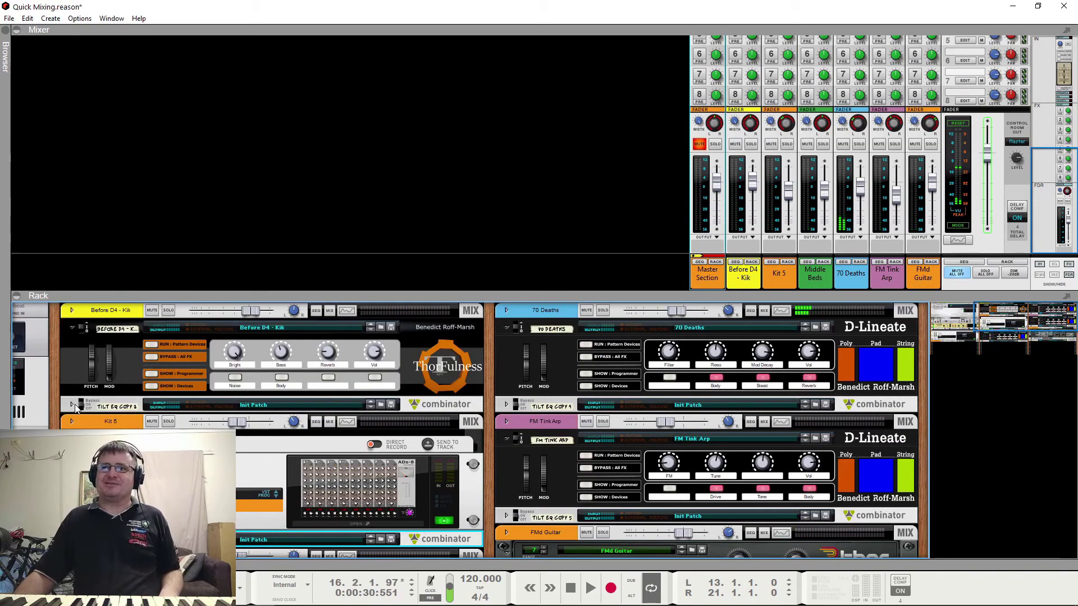
left_click(72, 405)
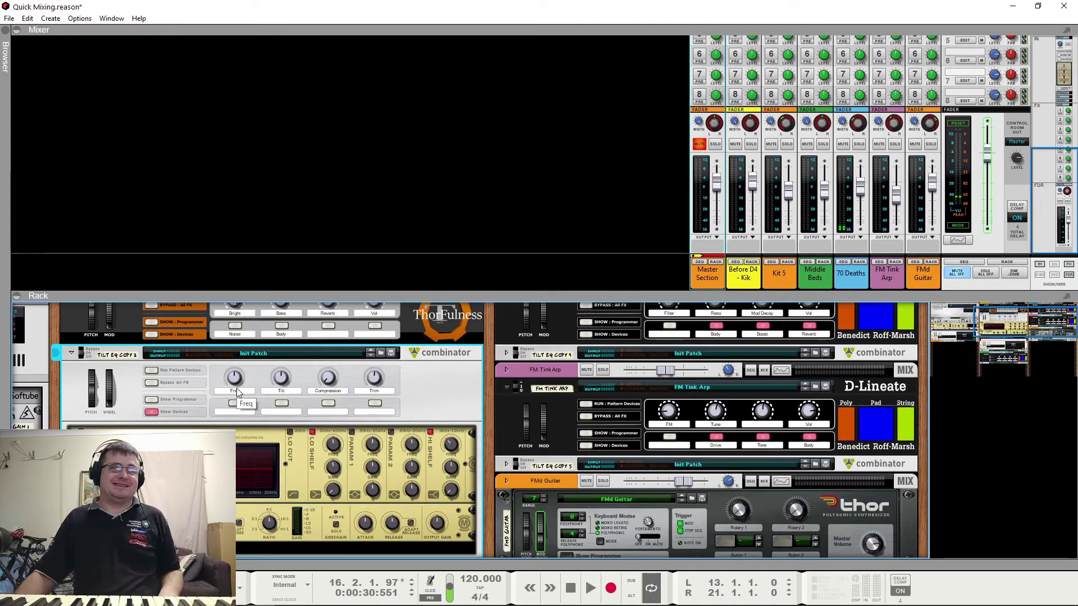
key("space")
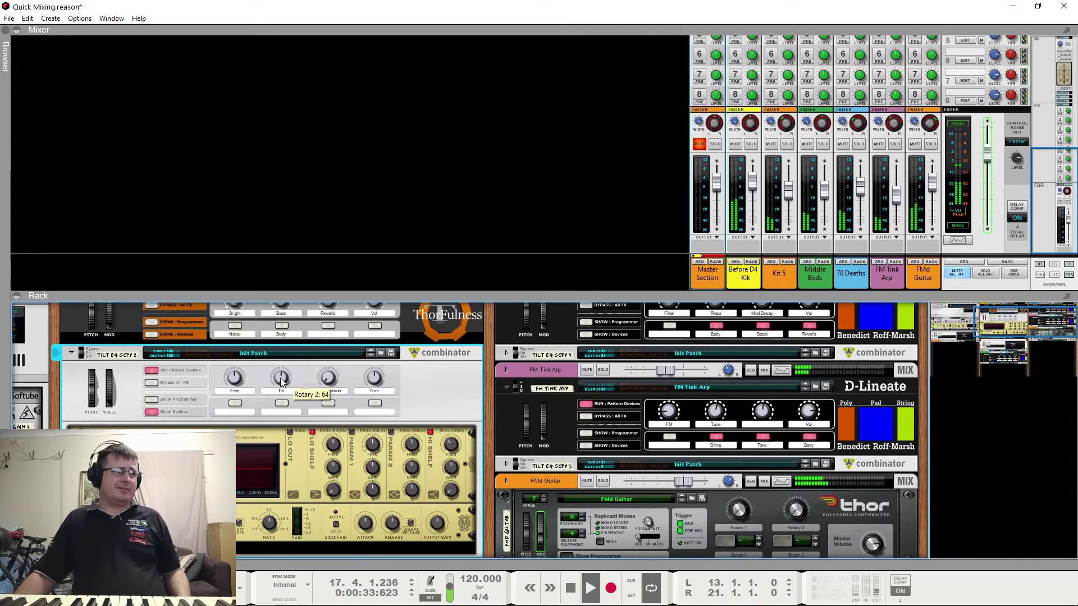
Try the Before D4 - Kik Tilt EQ with its Tilt at 0, 69 and 91 while auditioning the loop.
left_click_drag(281, 381, 298, 483)
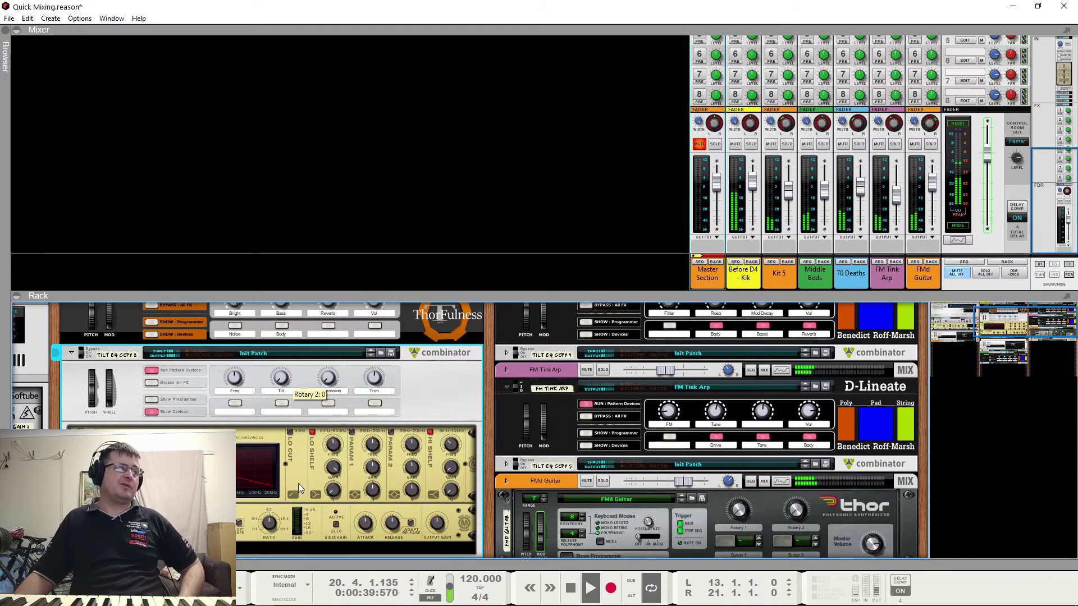
left_click_drag(298, 483, 271, 374)
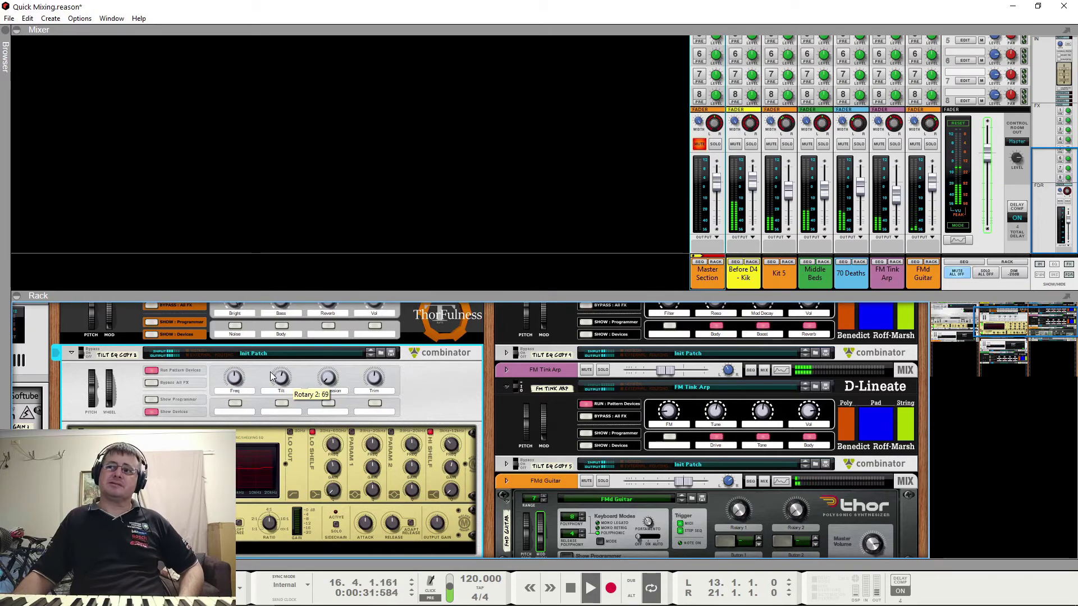
key("space")
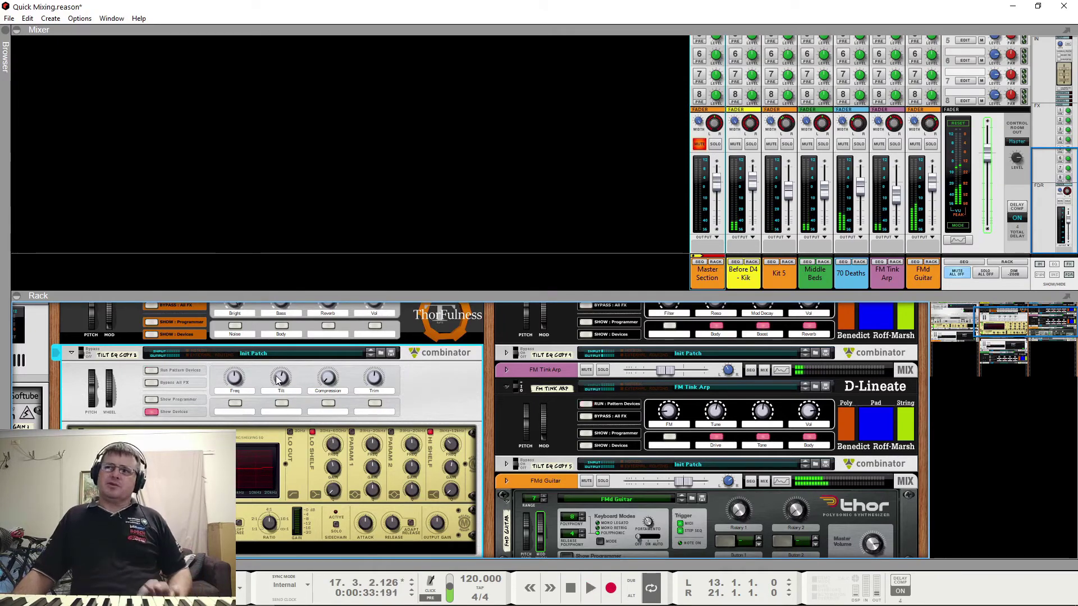
key("space")
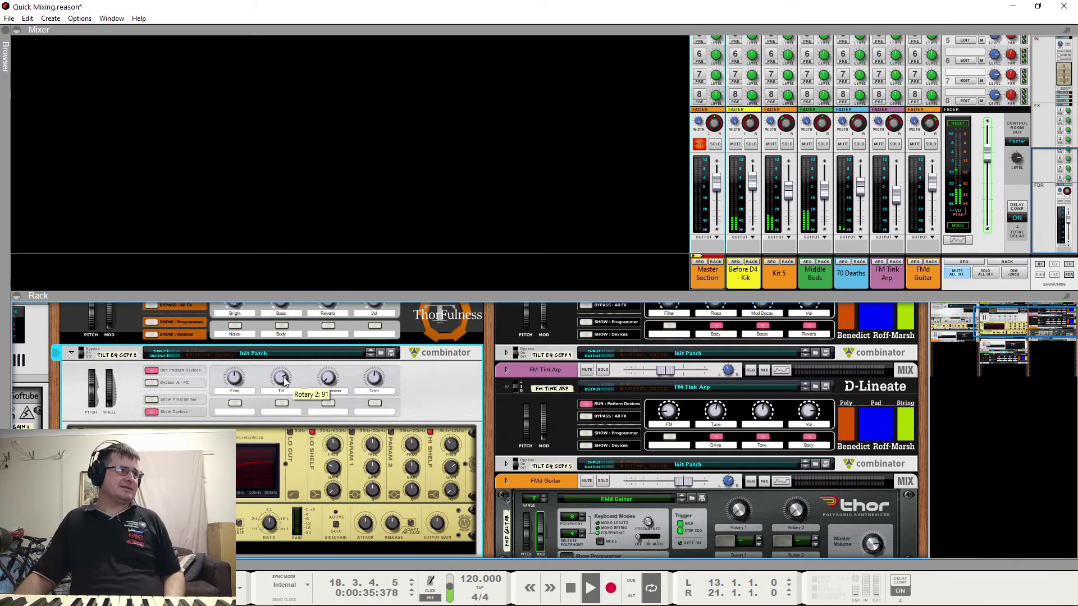
key("space")
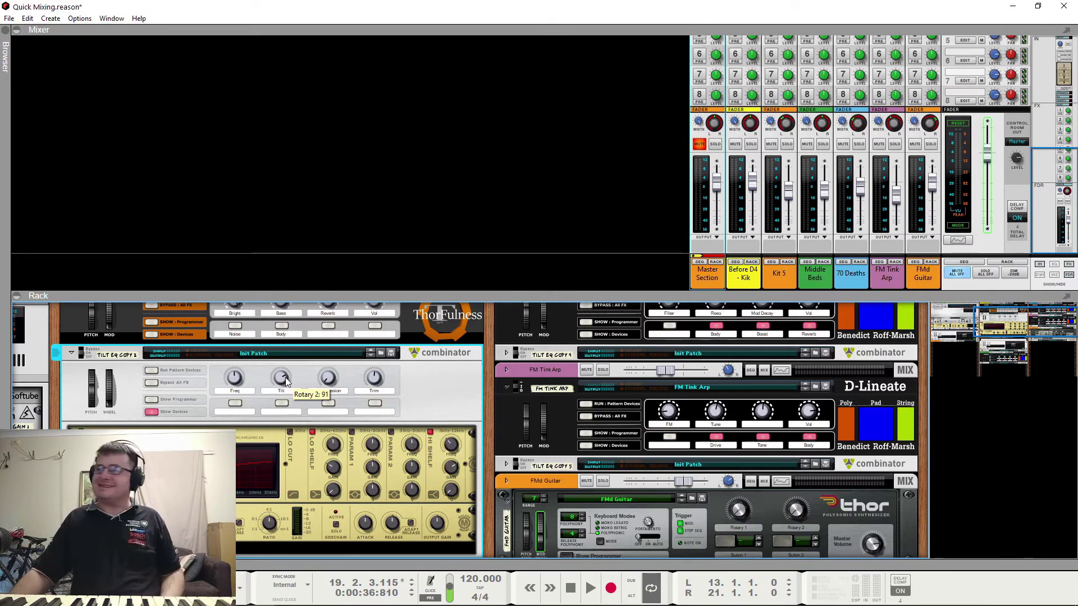
Lower the Tilt on the Before D4 - Kik Tilt EQ to about 73 and fine-tune it during loop playback.
key("space")
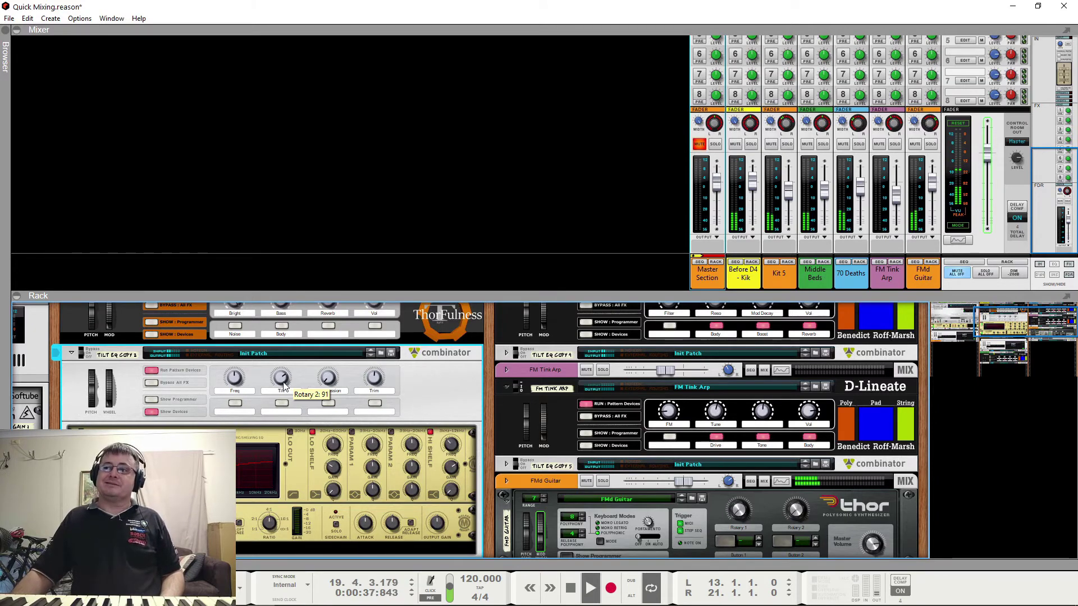
mouse_move(283, 382)
left_mouse_down()
mouse_move(281, 404)
mouse_move(282, 383)
left_mouse_up()
key("space")
key("space")
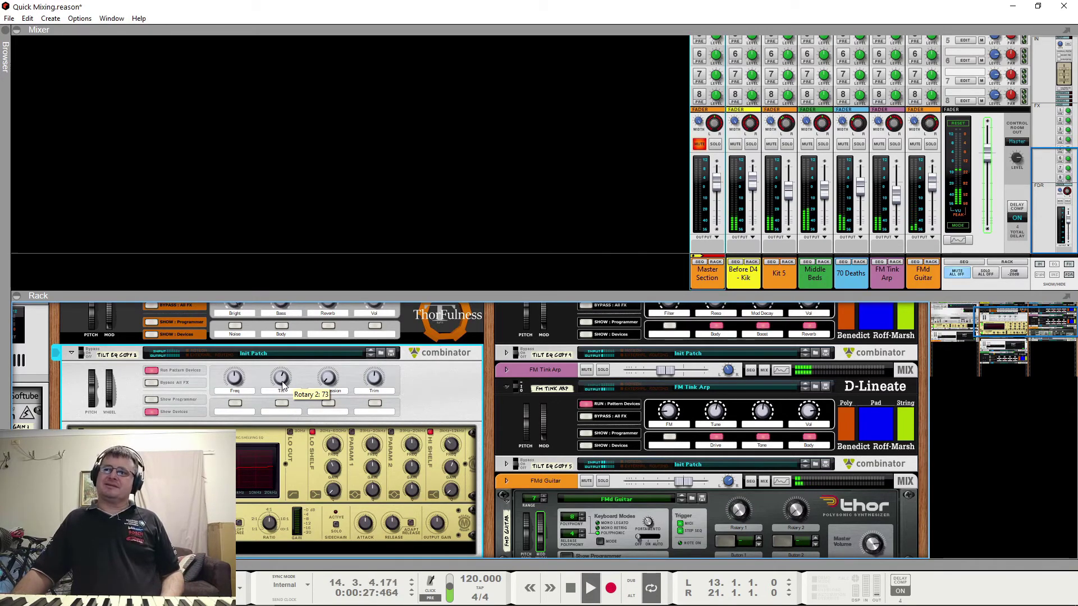
left_click_drag(281, 396, 290, 395)
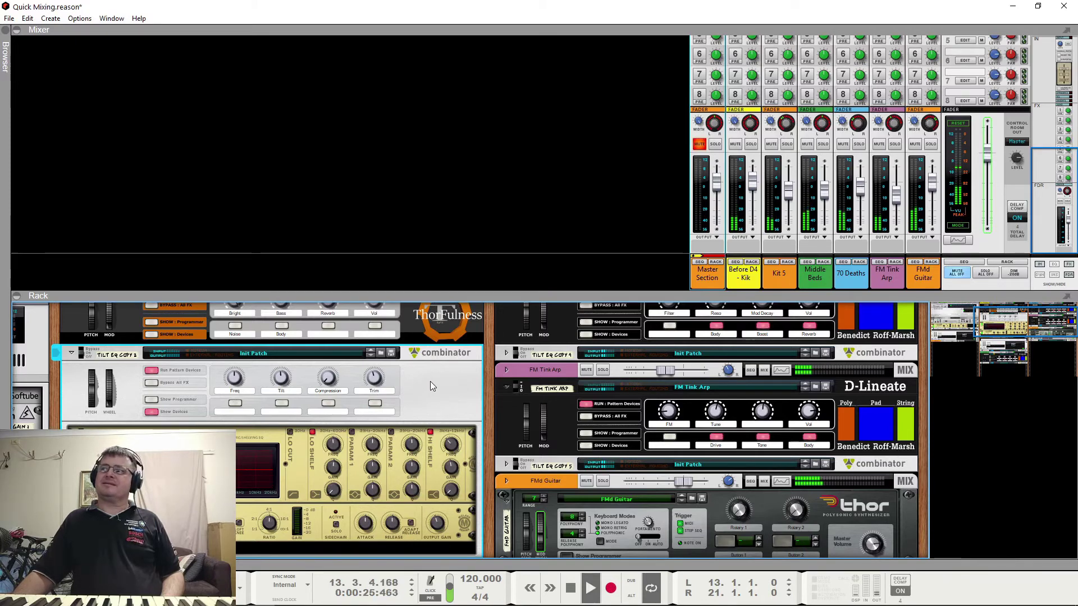
Fold Tilt EQ Copy 2 under Before D4 - Kik and audition the loop while watching the master section's insert meters.
key("space")
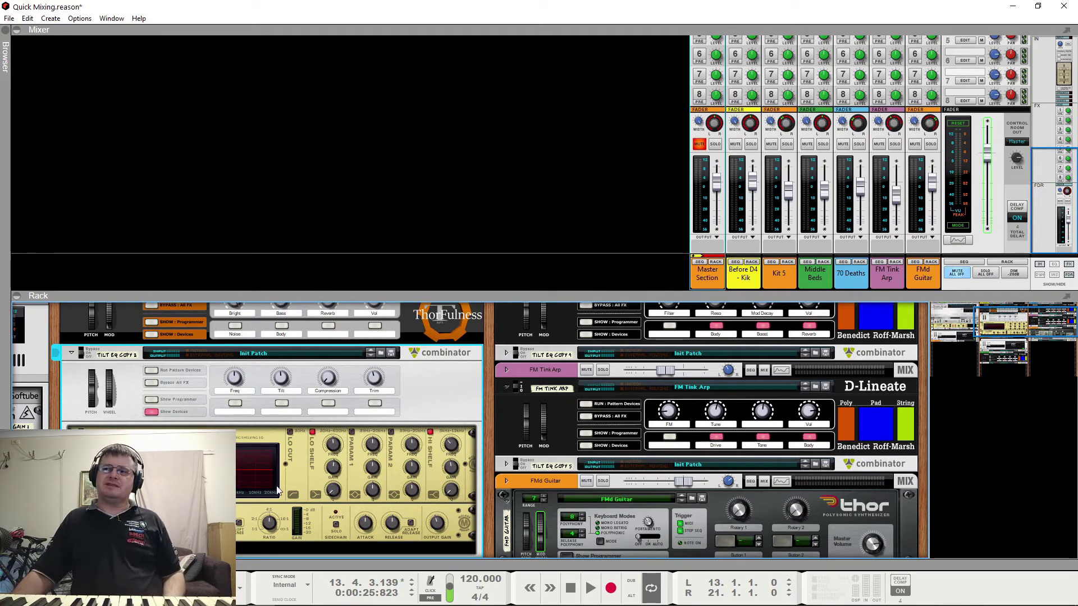
left_click(71, 353)
scroll(641, 399, "up", 2)
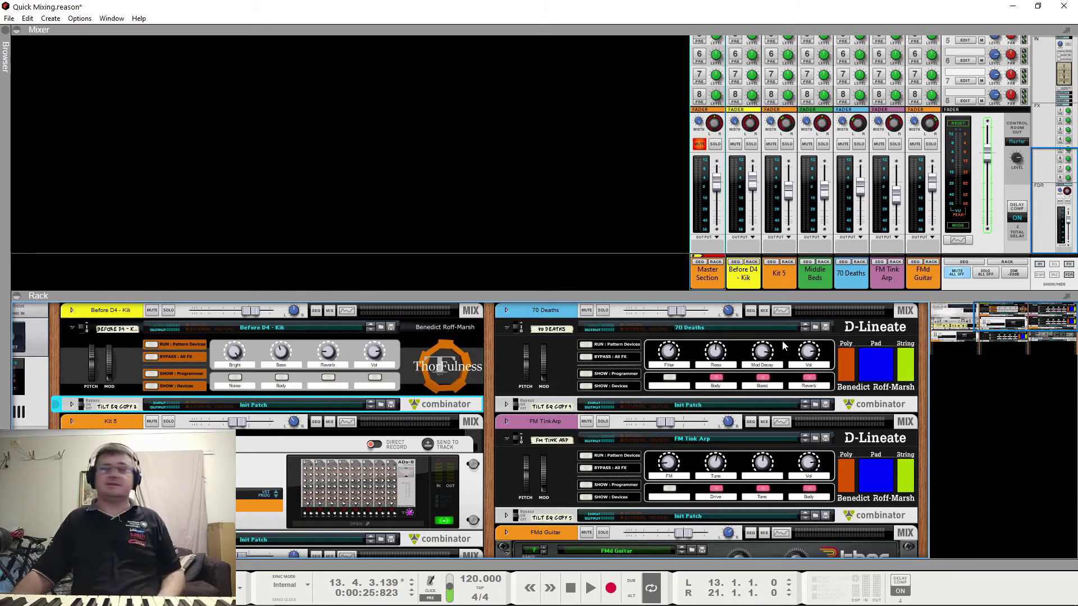
left_click_drag(486, 328, 999, 301)
key("space")
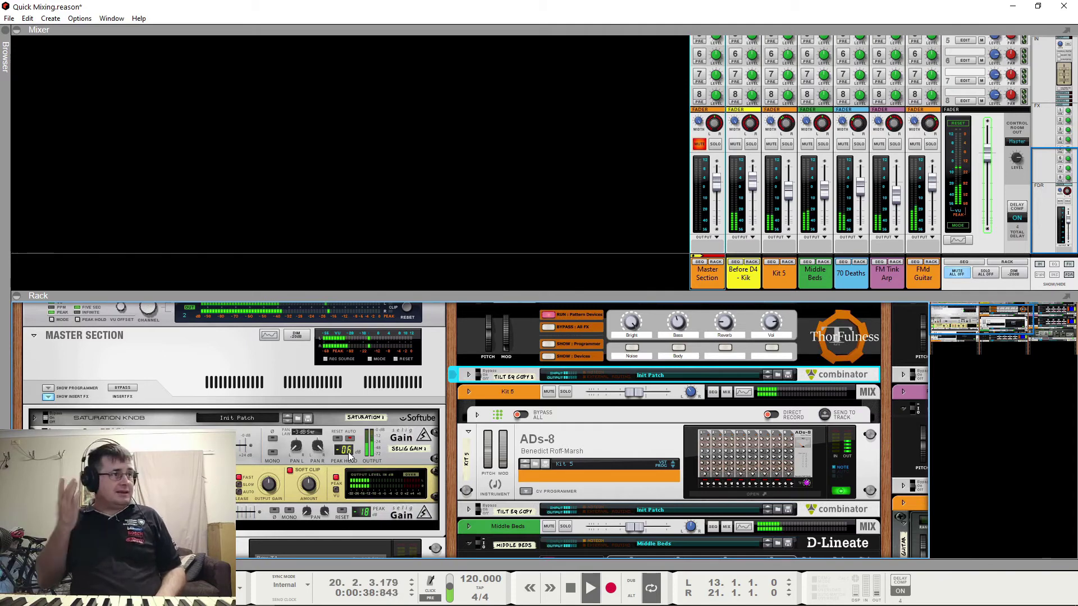
key("space")
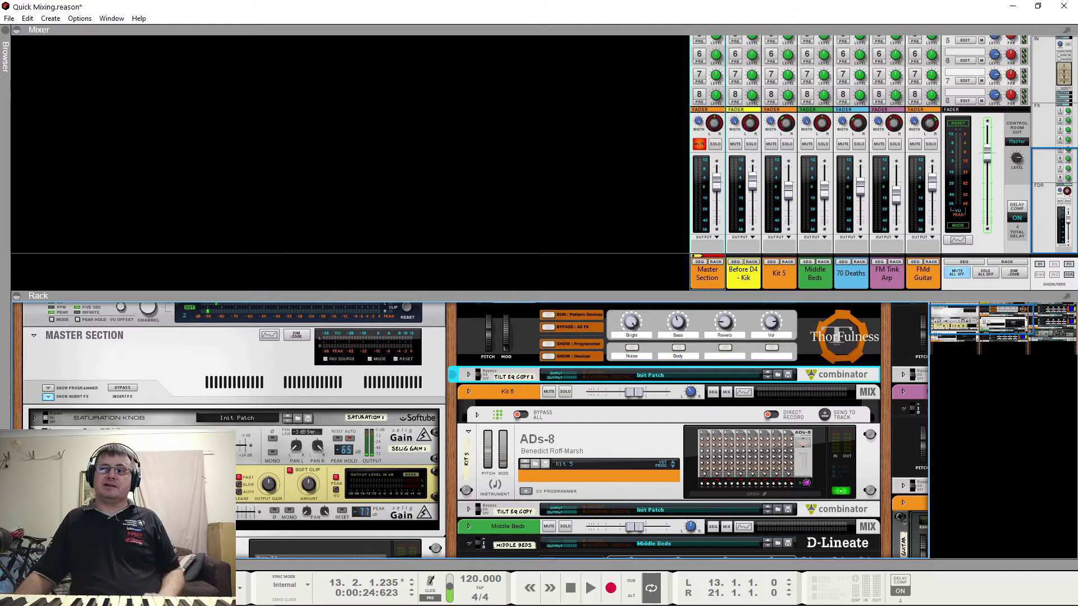
Unfold the Saturation Knob master insert during a brief audition, refold it, and check the Selig Gain's Soft Clip Amount.
left_click(34, 419)
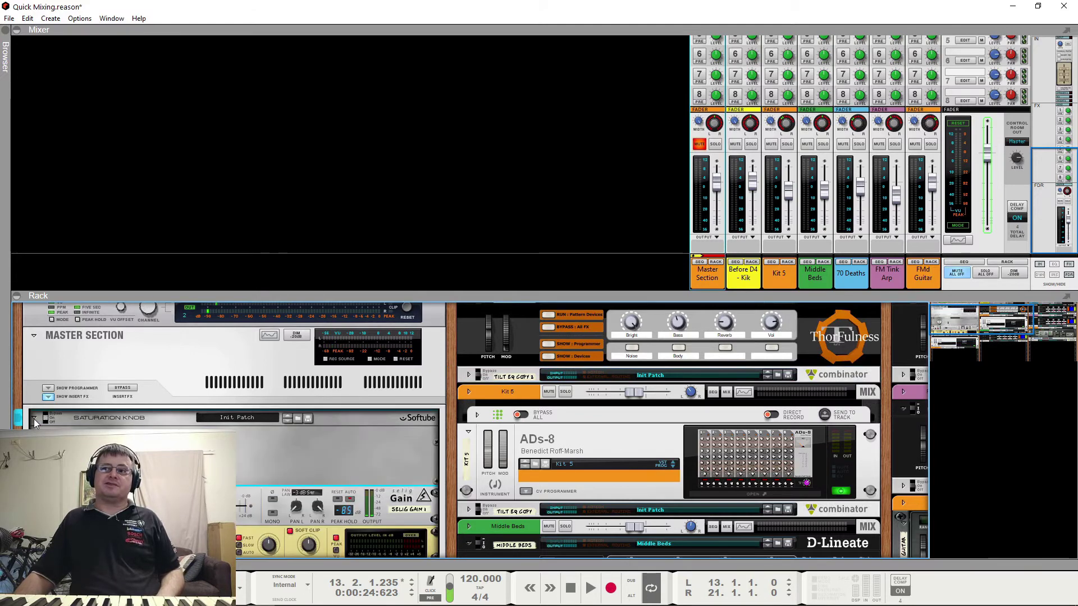
key("space")
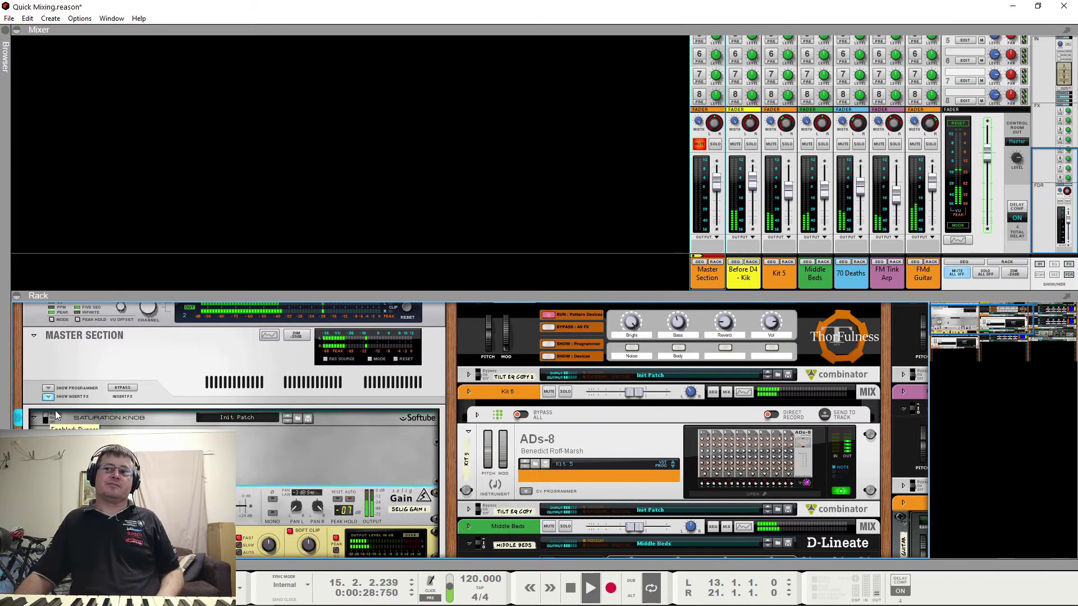
left_click(55, 419)
key("space")
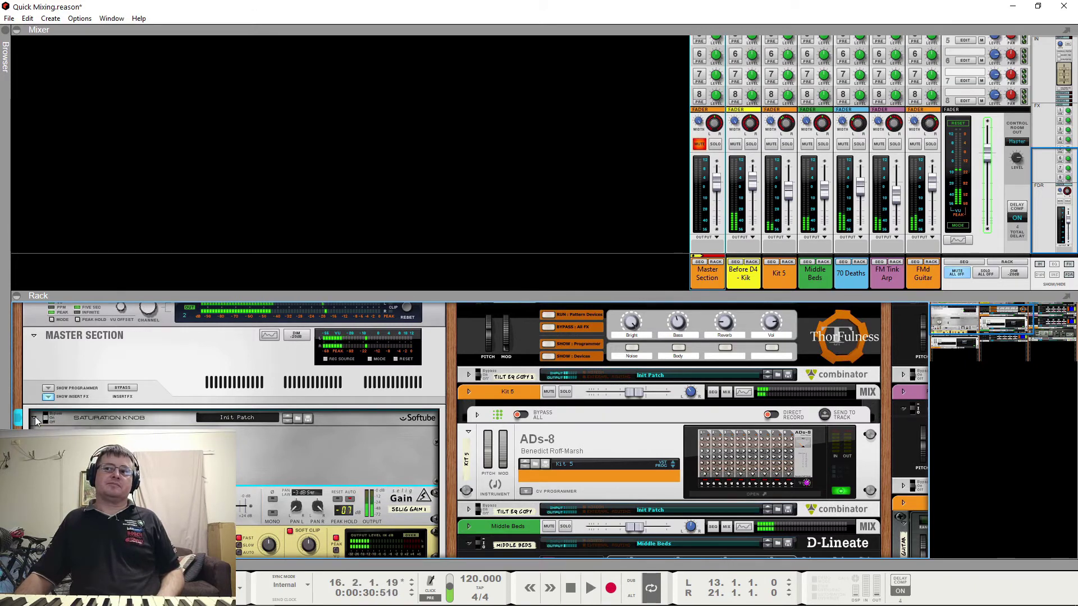
left_click(35, 417)
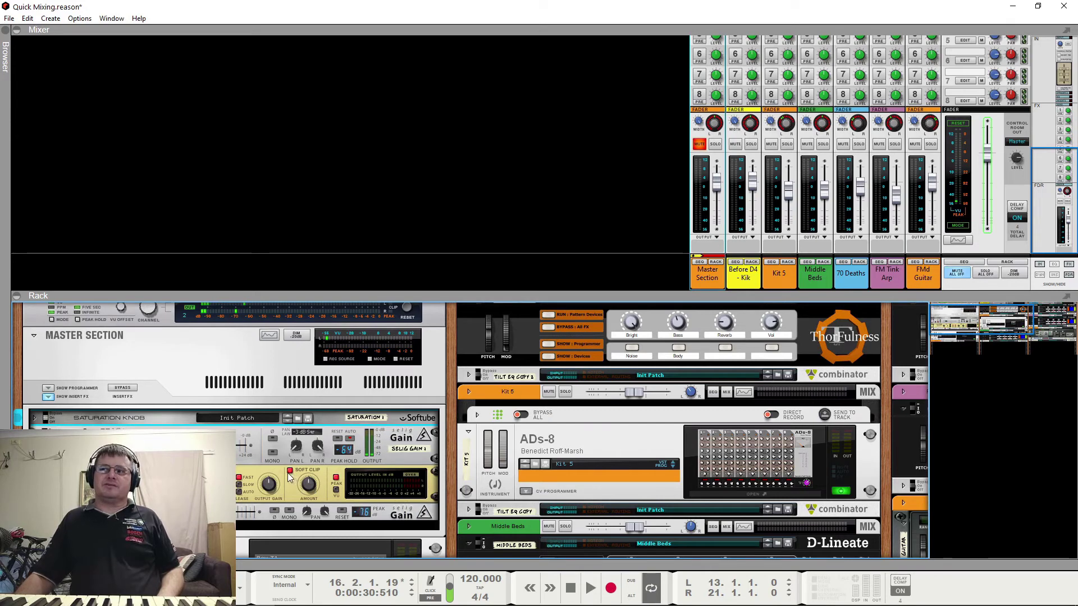
mouse_move(309, 487)
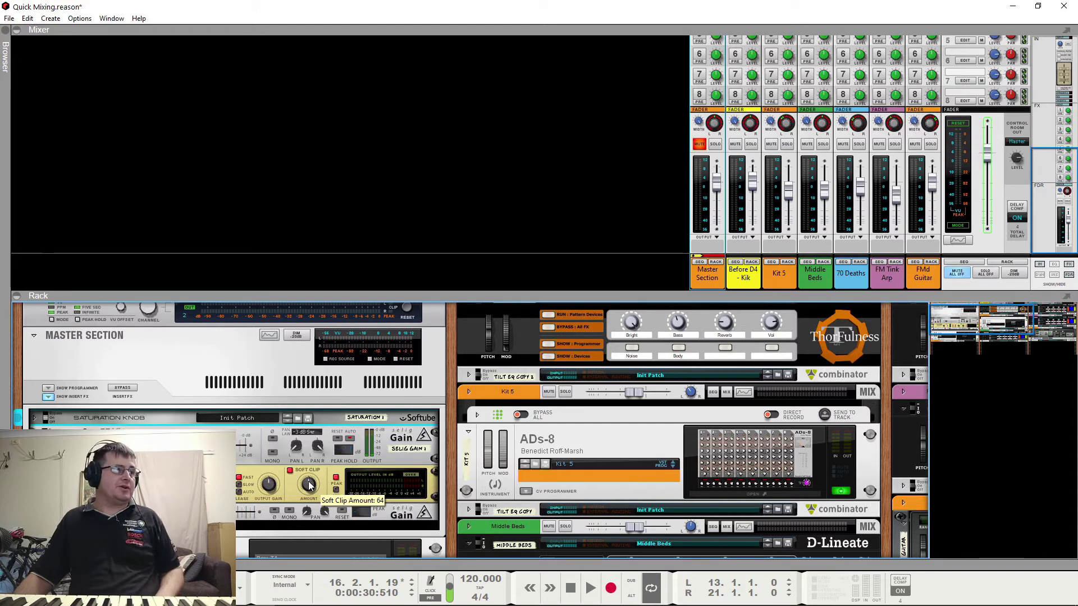
left_click(191, 485)
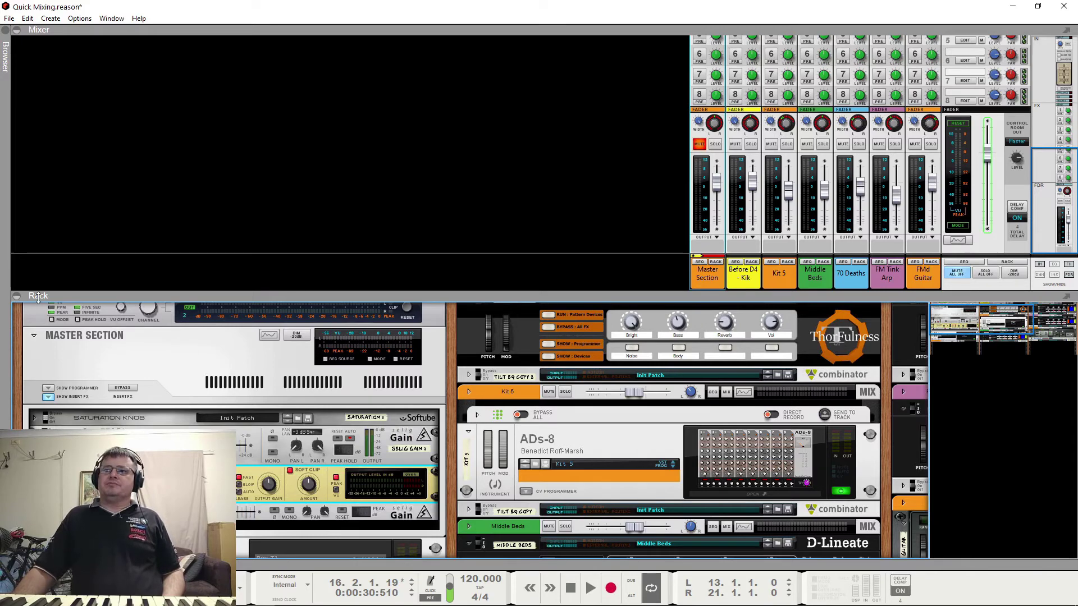
Collapse the rack to enlarge the mixer and compare the bounced Master Section track with the live mix by toggling its solo during playback.
left_click(17, 296)
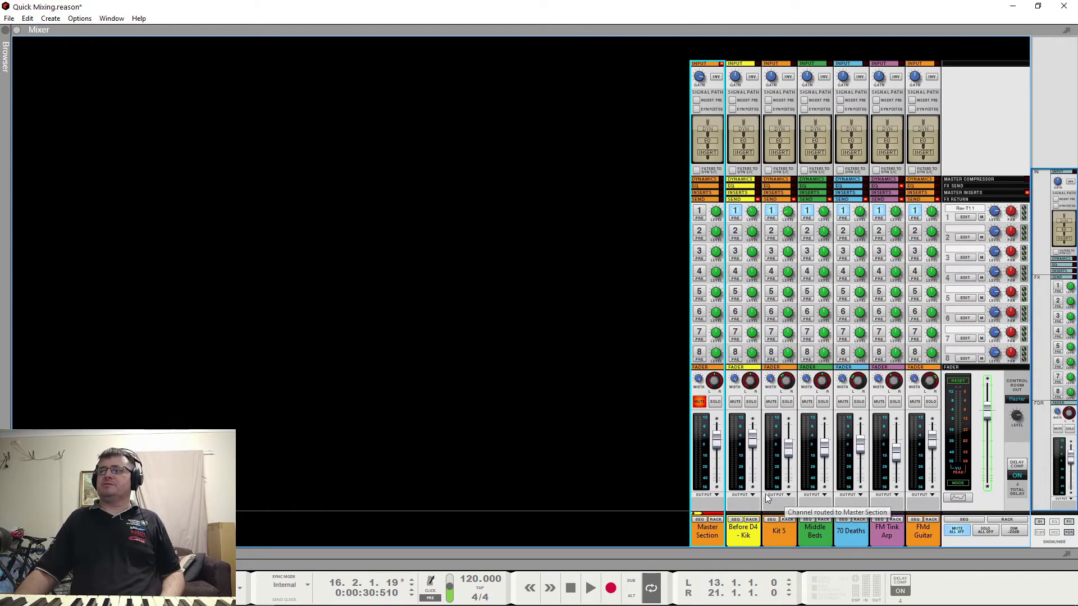
key("space")
left_click(715, 402)
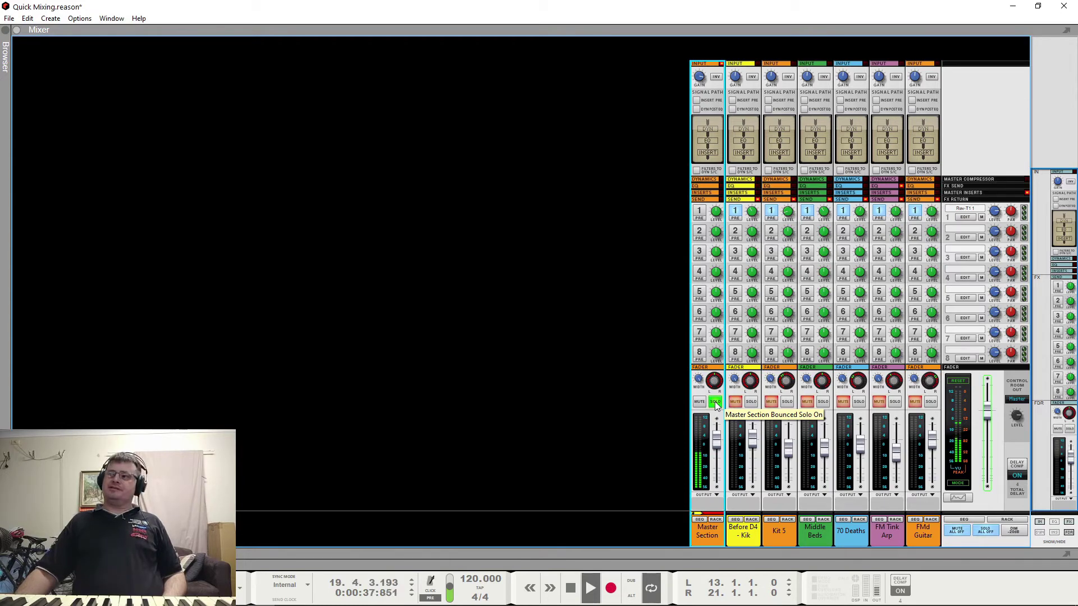
left_click(715, 402)
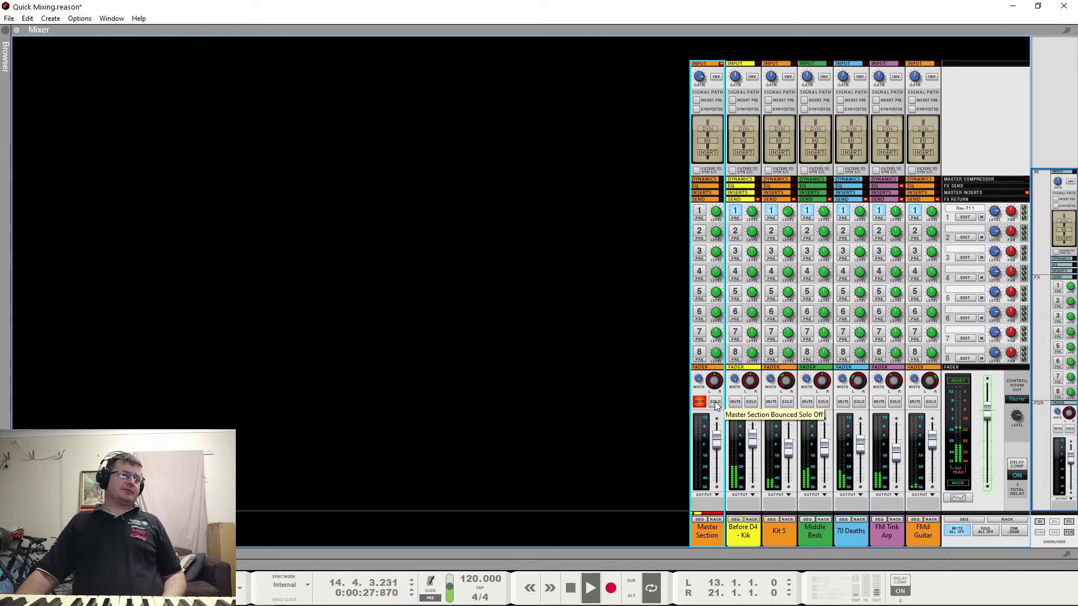
left_click(715, 403)
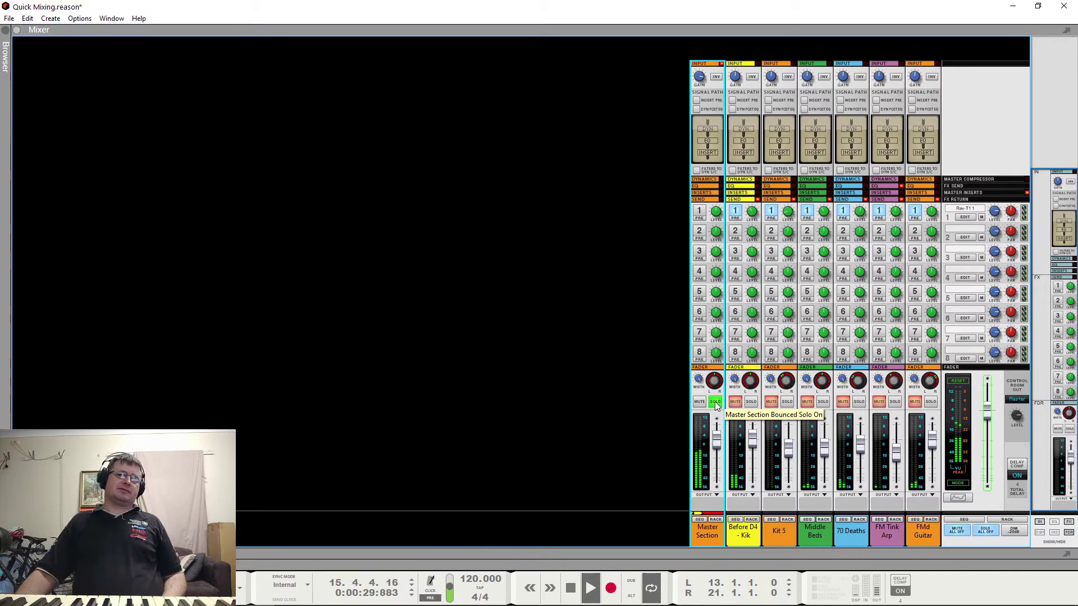
left_click(715, 402)
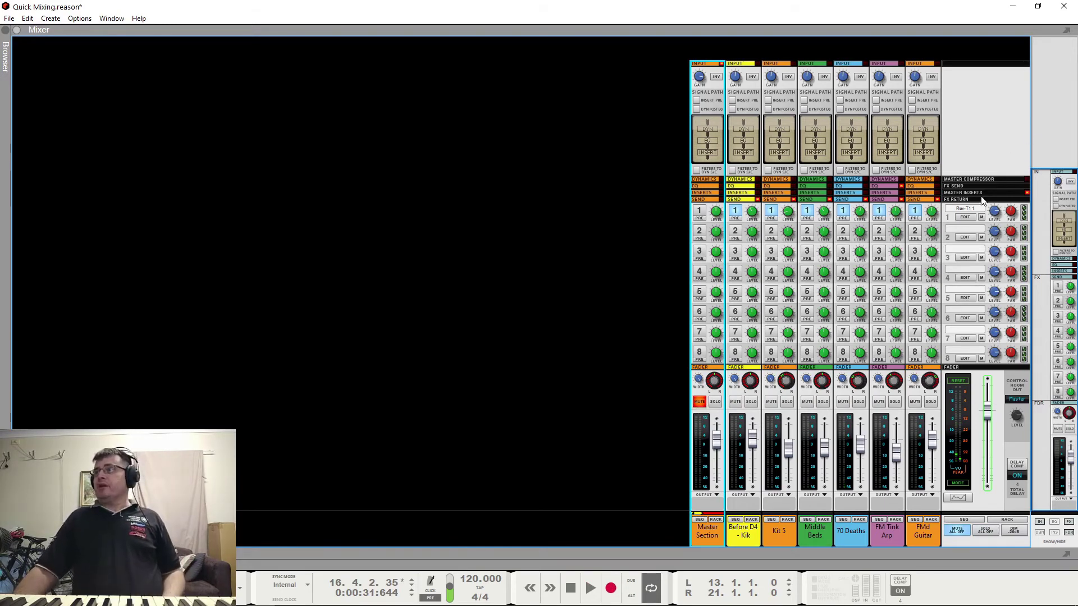
key("space")
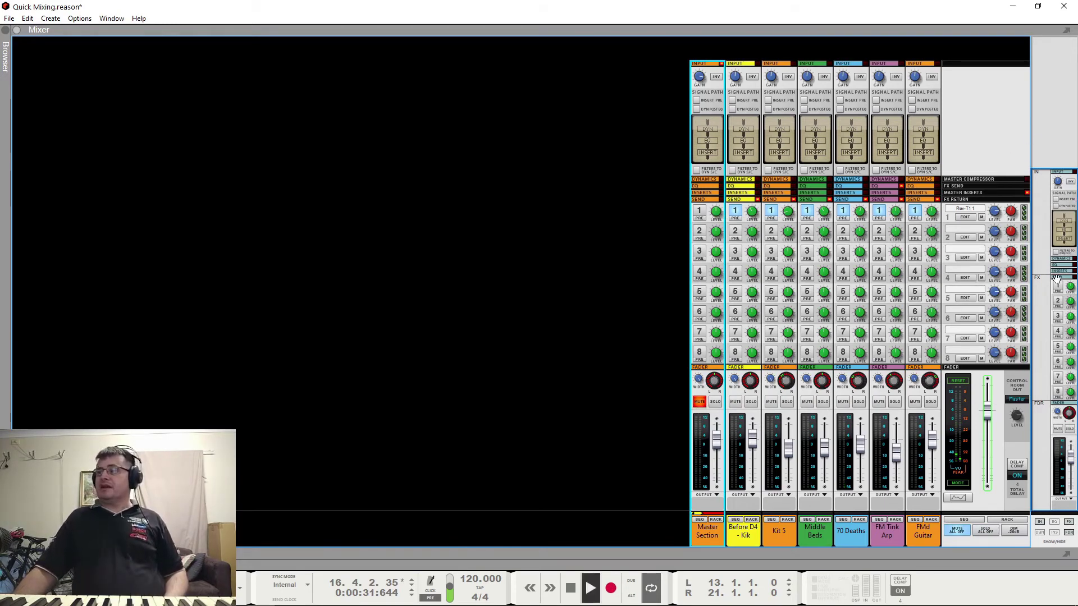
key("space")
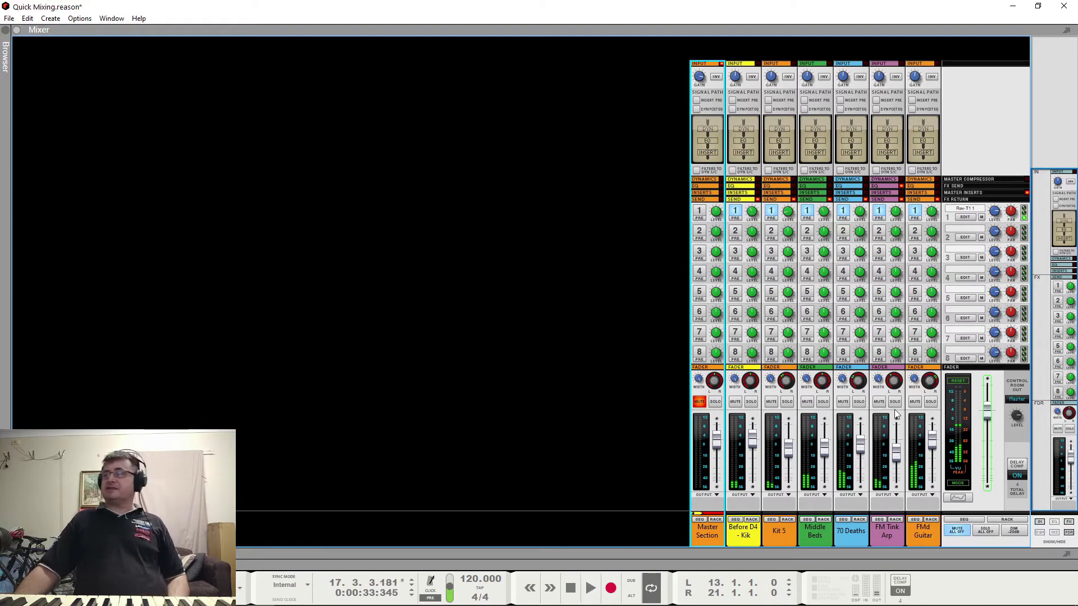
Show the sequencer, turn looping off, and play the song from bar 1.
double_click(376, 564)
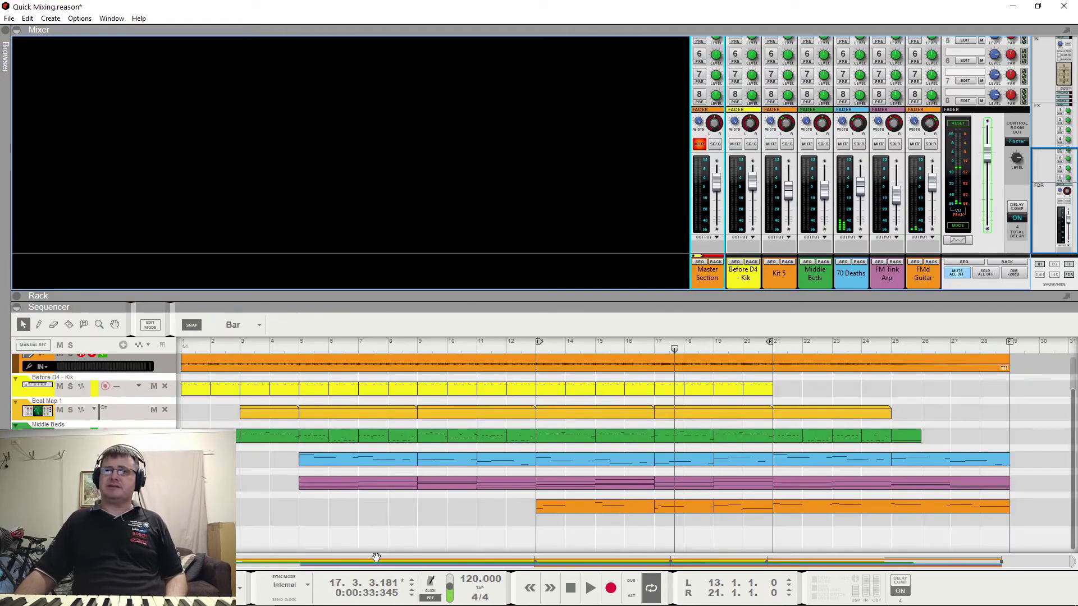
left_click(536, 351)
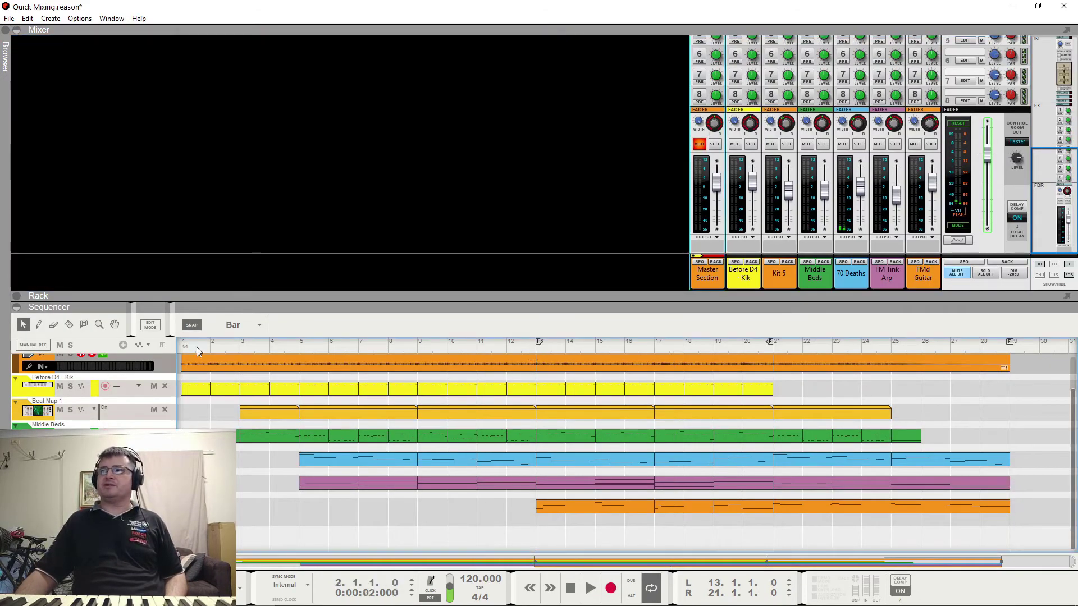
left_click(651, 587)
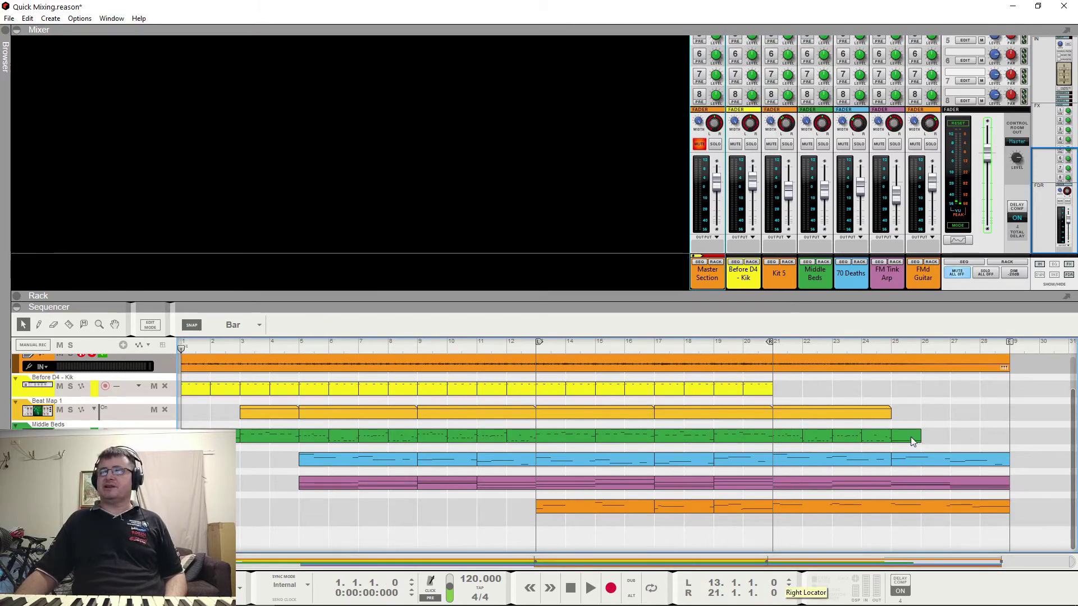
key("space")
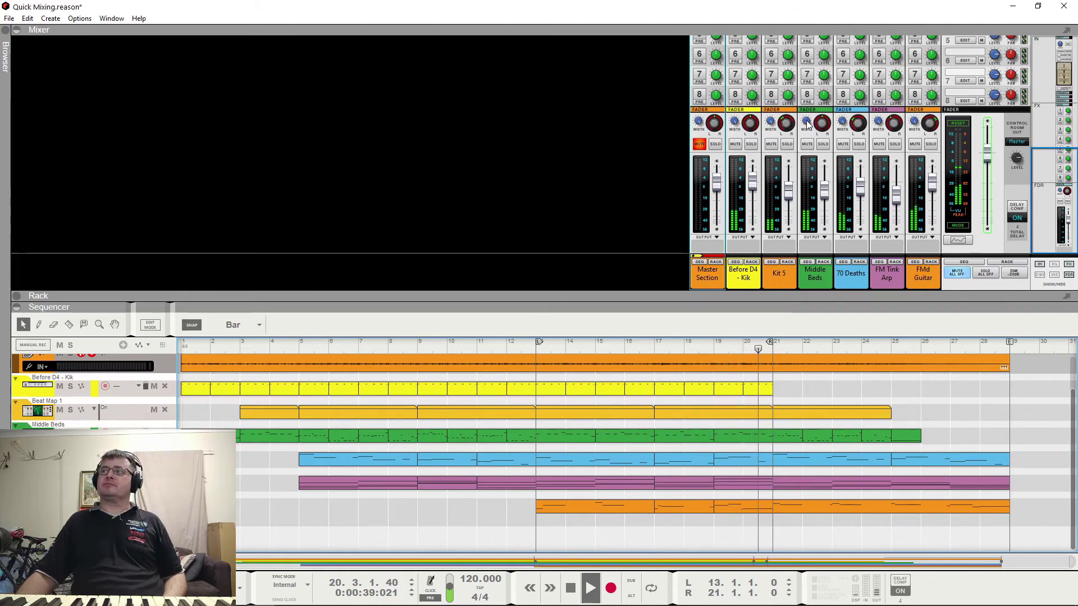
Lower the Middle Beds channel's stereo width to 64 and try it at 0 while replaying from bar 13.
left_click_drag(807, 123, 822, 195)
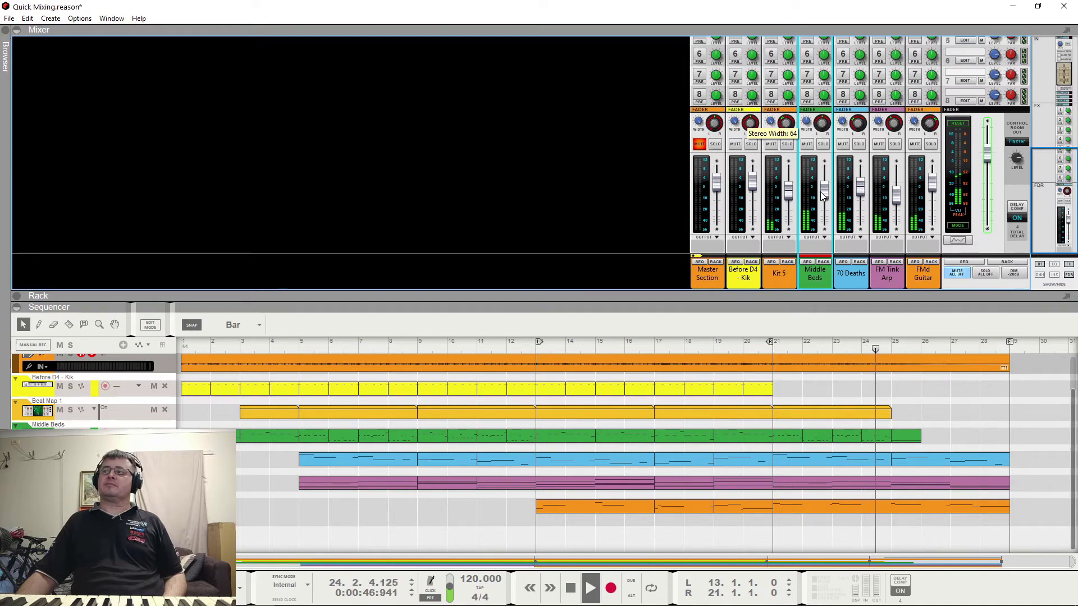
key("space")
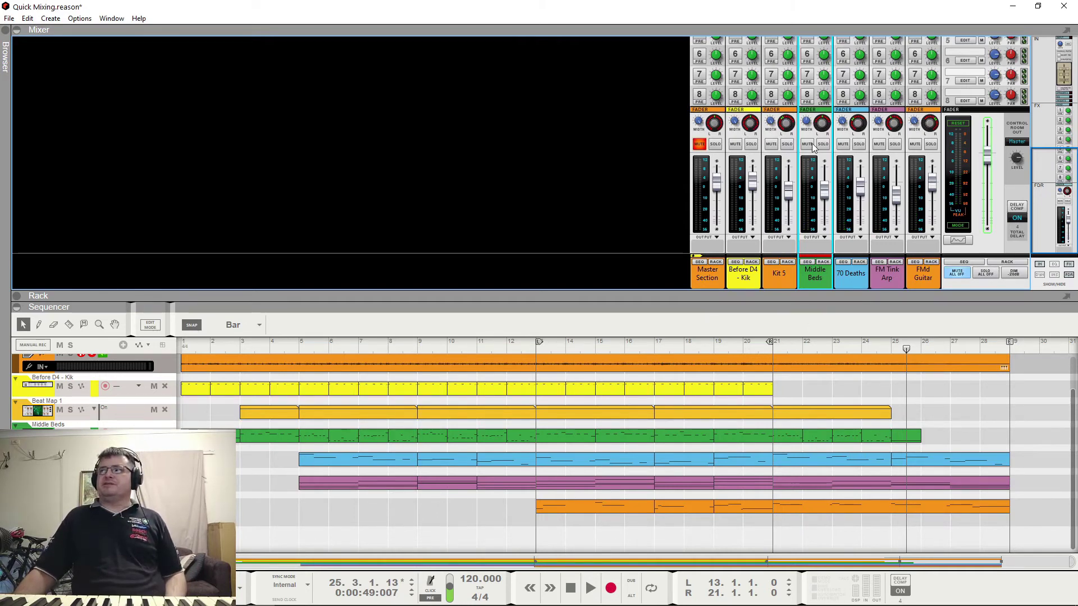
key("space")
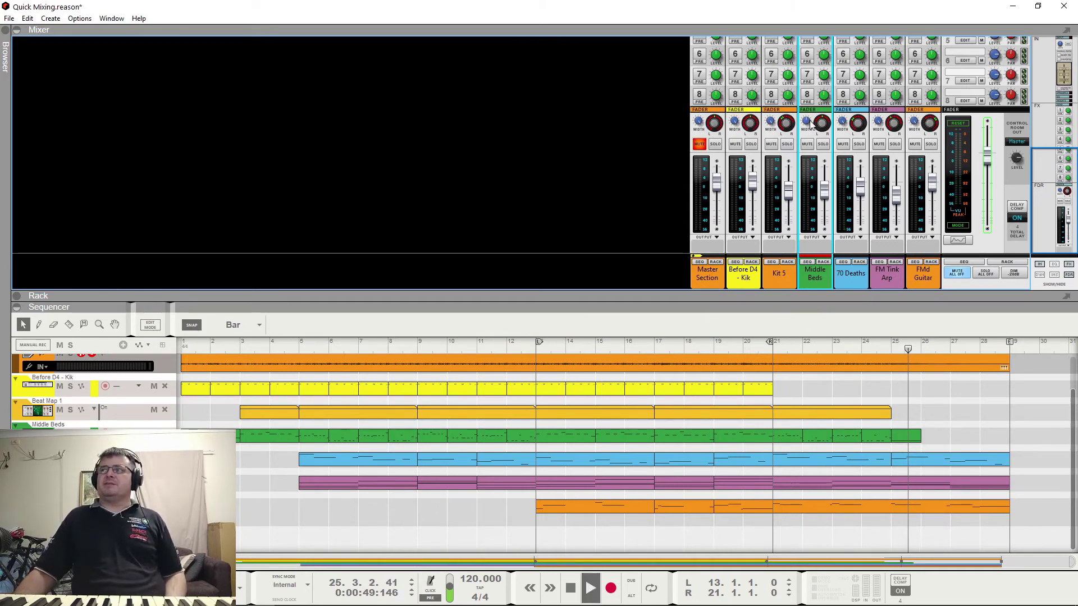
left_click(549, 343)
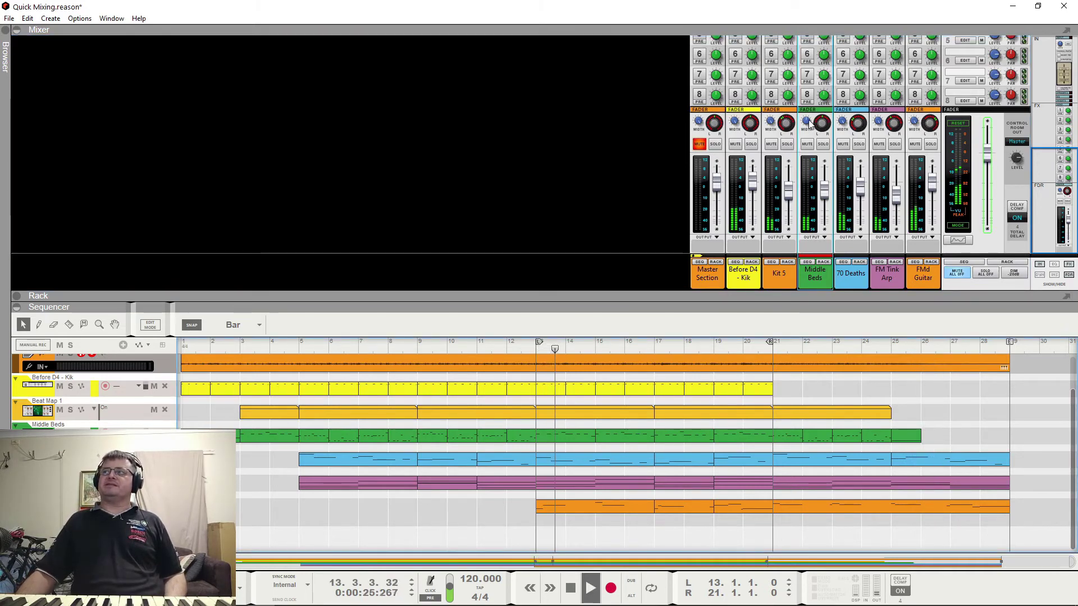
left_click_drag(807, 121, 828, 221)
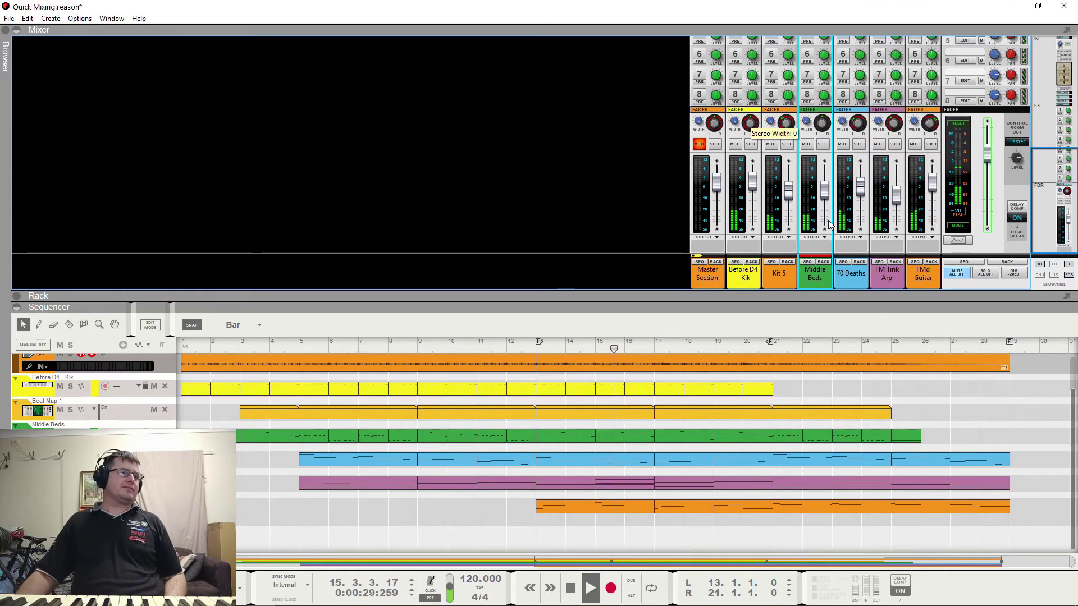
key("space")
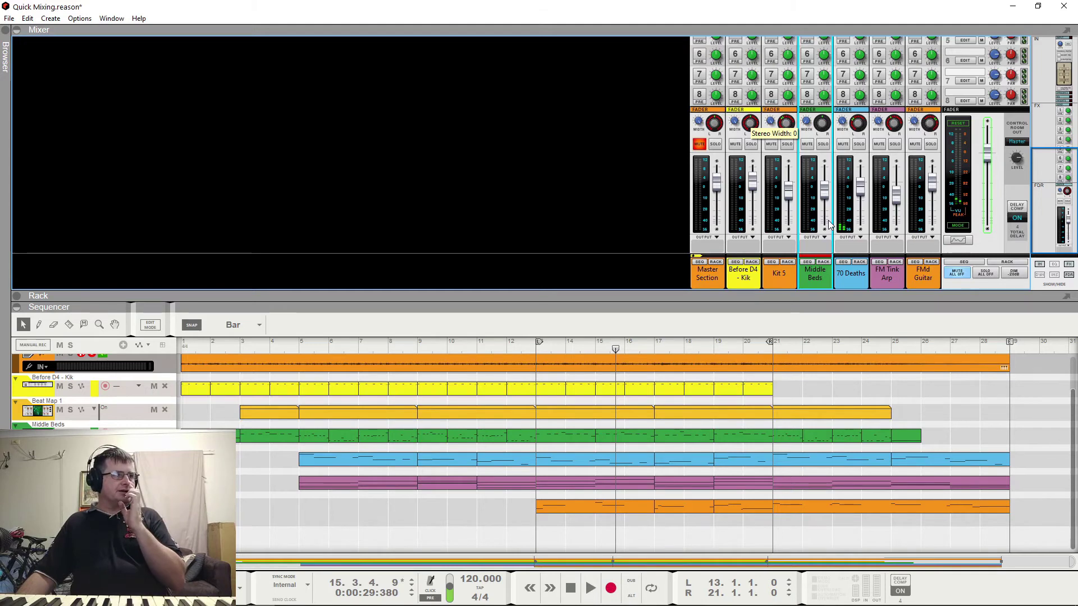
Create a width automation lane for the Middle Beds channel, draw a clip from bar 1 to bar 5, and open it for editing.
right_click(807, 125)
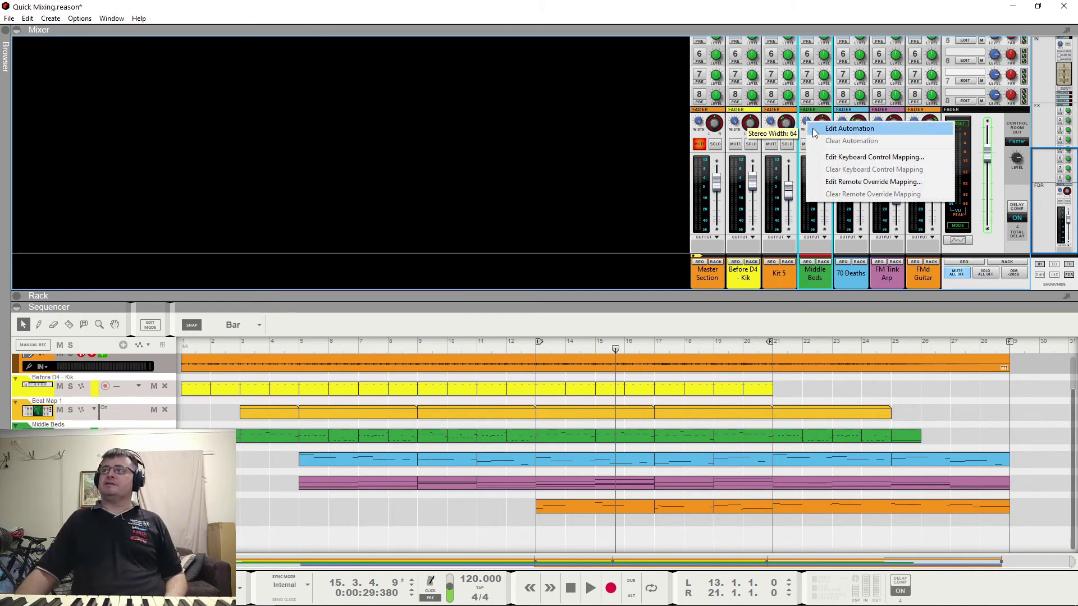
left_click(815, 130)
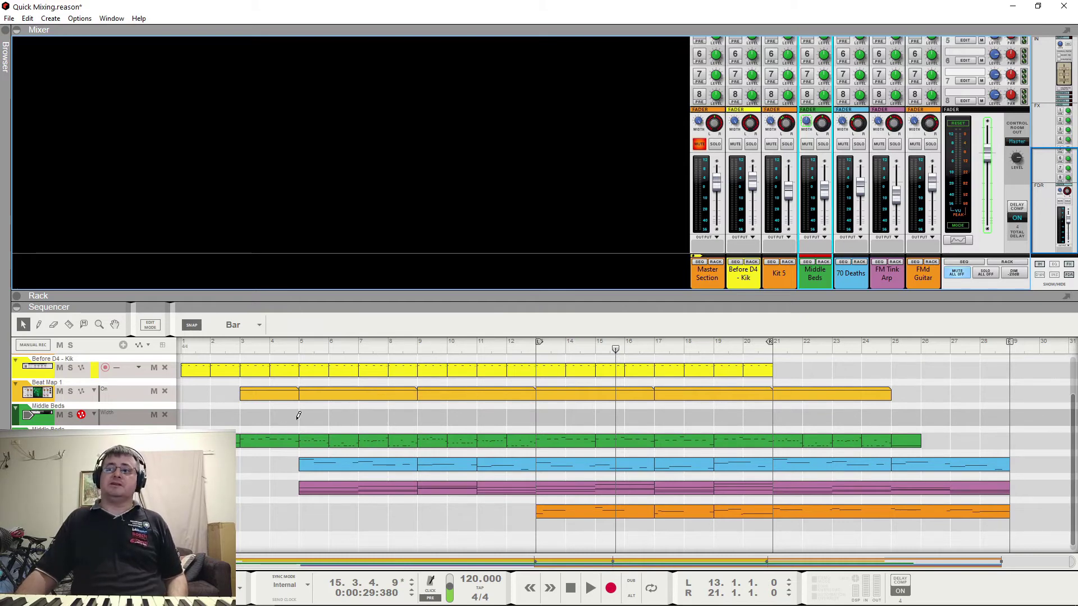
mouse_move(299, 415)
left_mouse_down()
mouse_move(180, 416)
mouse_move(182, 402)
left_mouse_up()
double_click(196, 421)
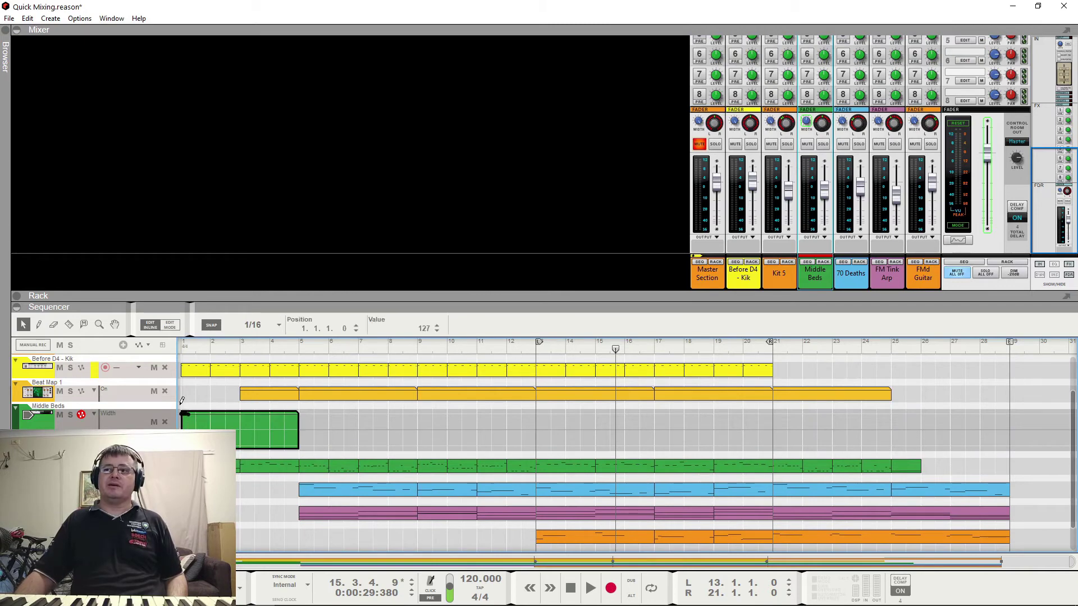
Automate the Middle Beds width as a curve from 127 at bar 1 to 64 at bar 5, and copy the clip to bar 21.
left_click(211, 414)
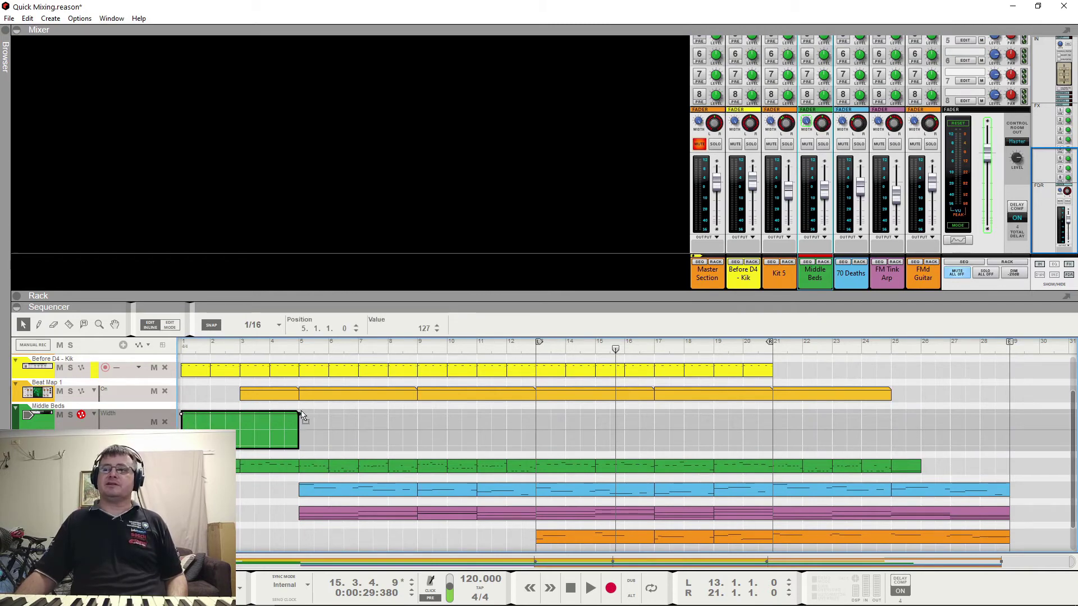
left_click_drag(301, 415, 302, 434)
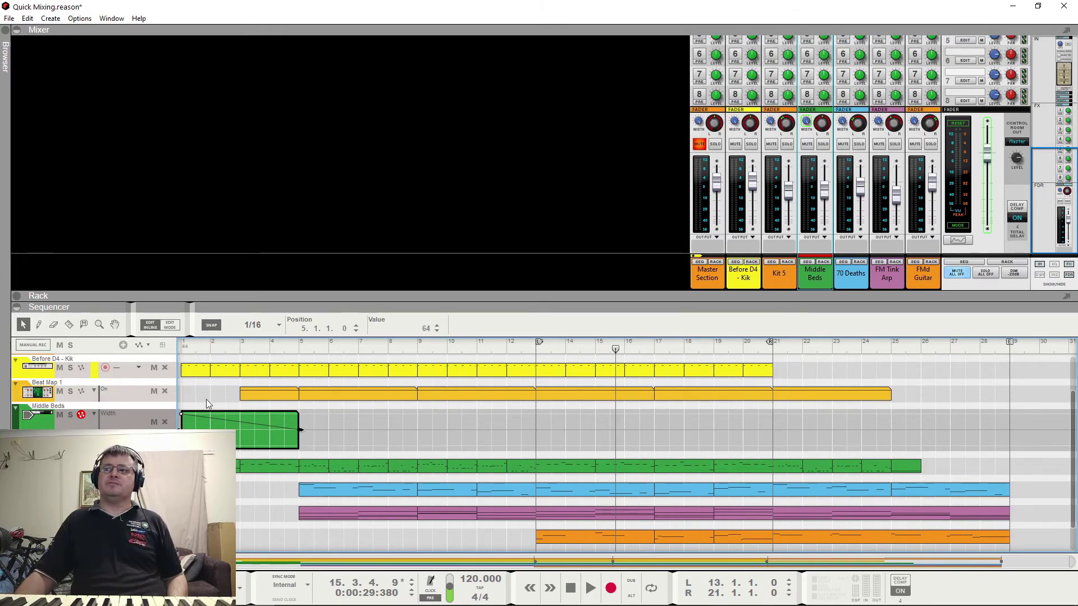
left_click(184, 414)
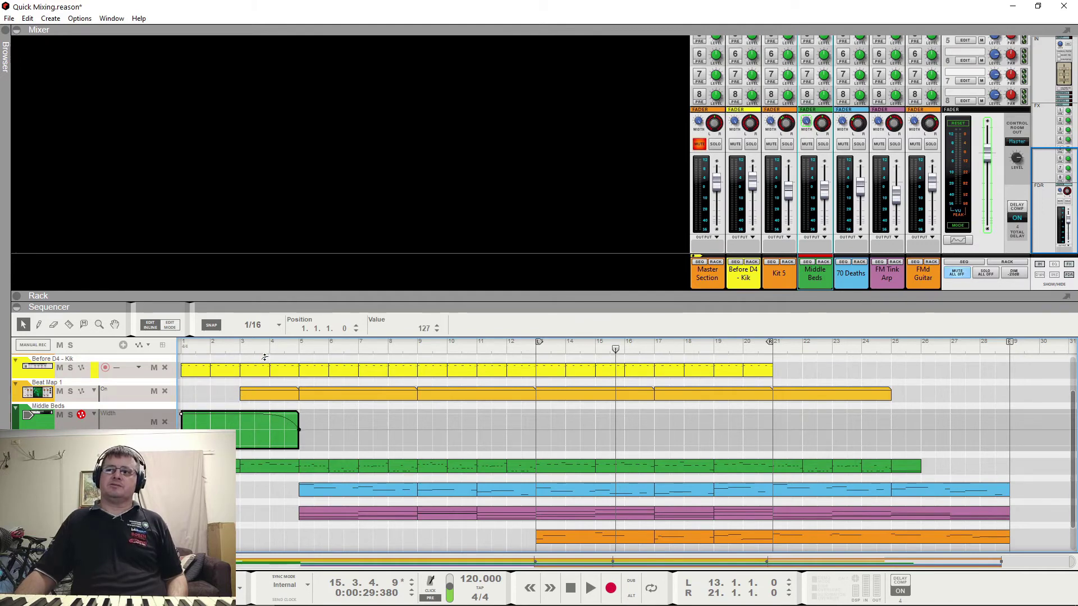
left_click(315, 358)
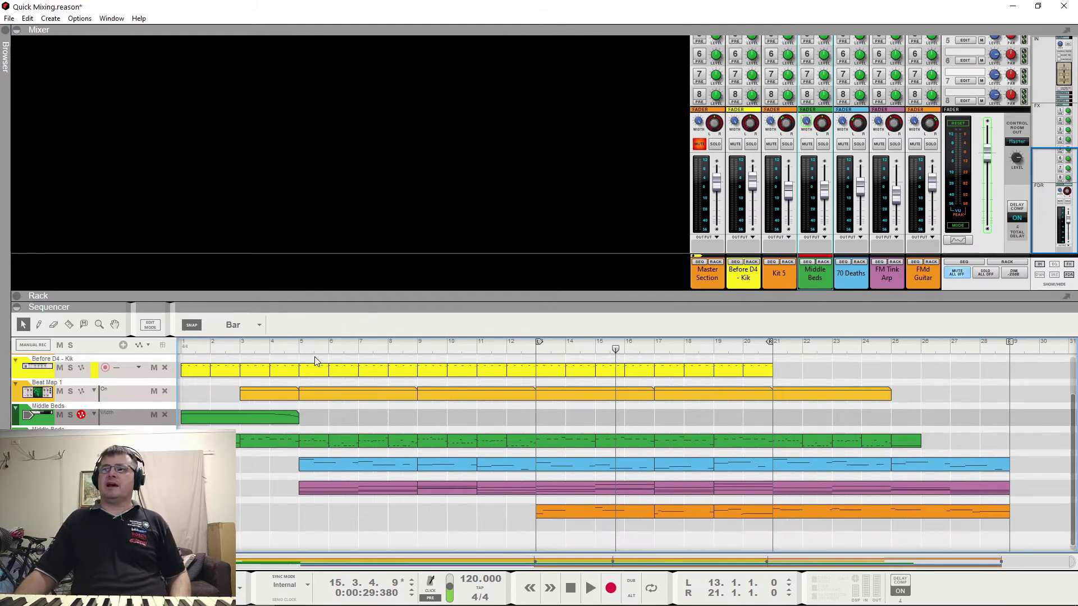
left_click_drag(250, 418, 820, 426)
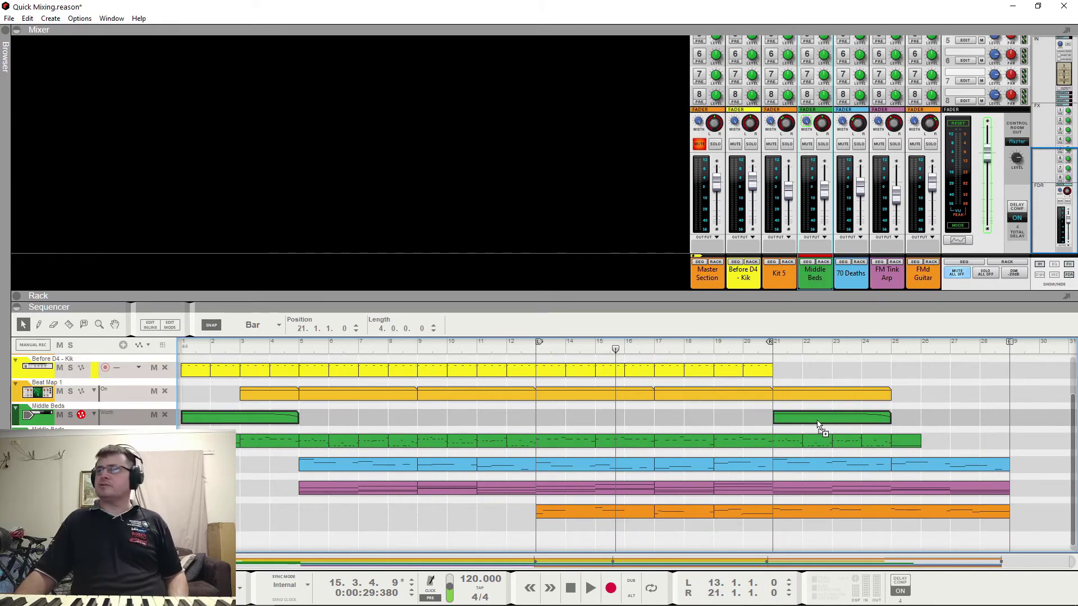
Reverse the copied Middle Beds width clip at bar 21 and play the song from bar 1.
right_click(818, 417)
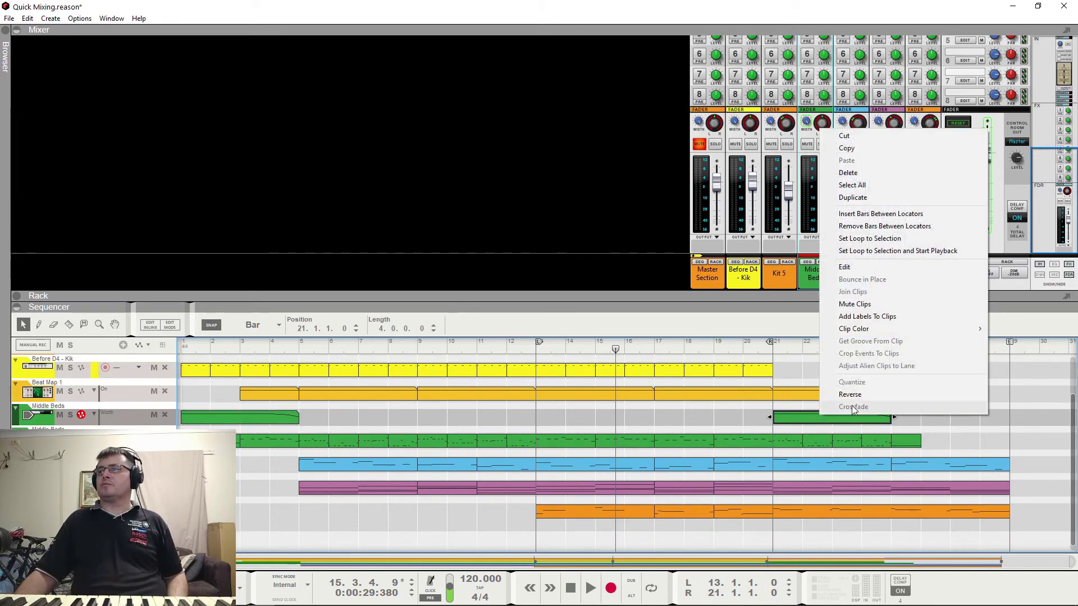
left_click(841, 393)
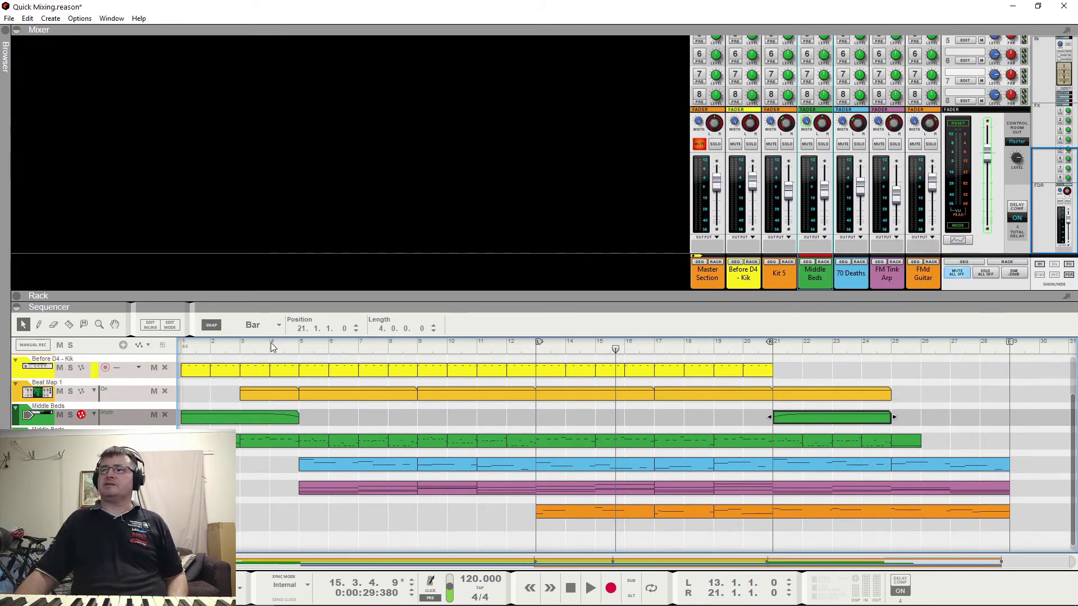
left_click(182, 348)
key("space")
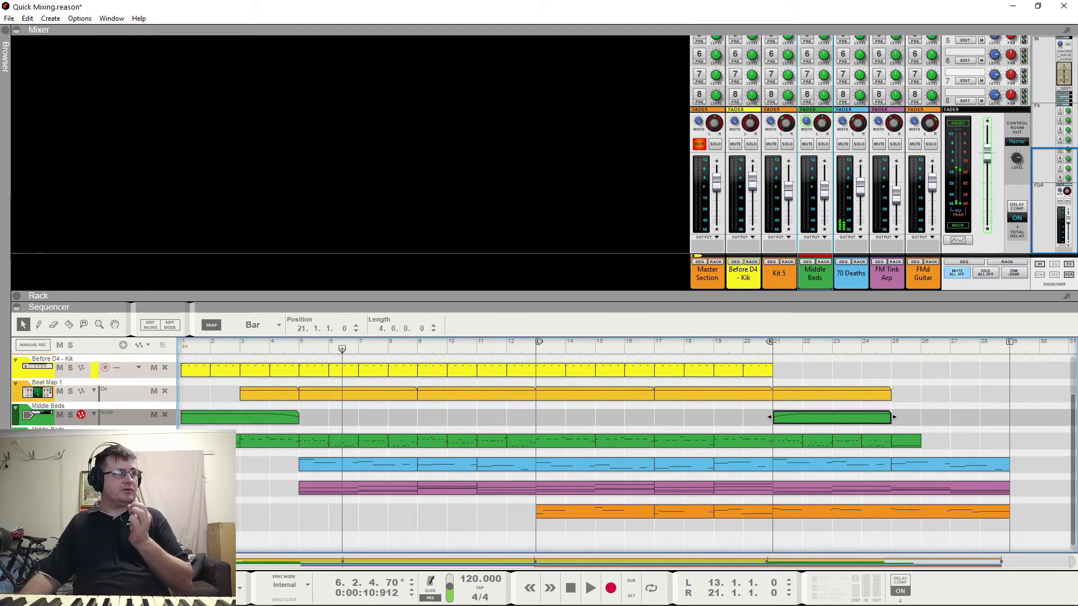
Examine the width curves in the clips at bars 1 and 21, and replay the transition from bar 3.
double_click(269, 420)
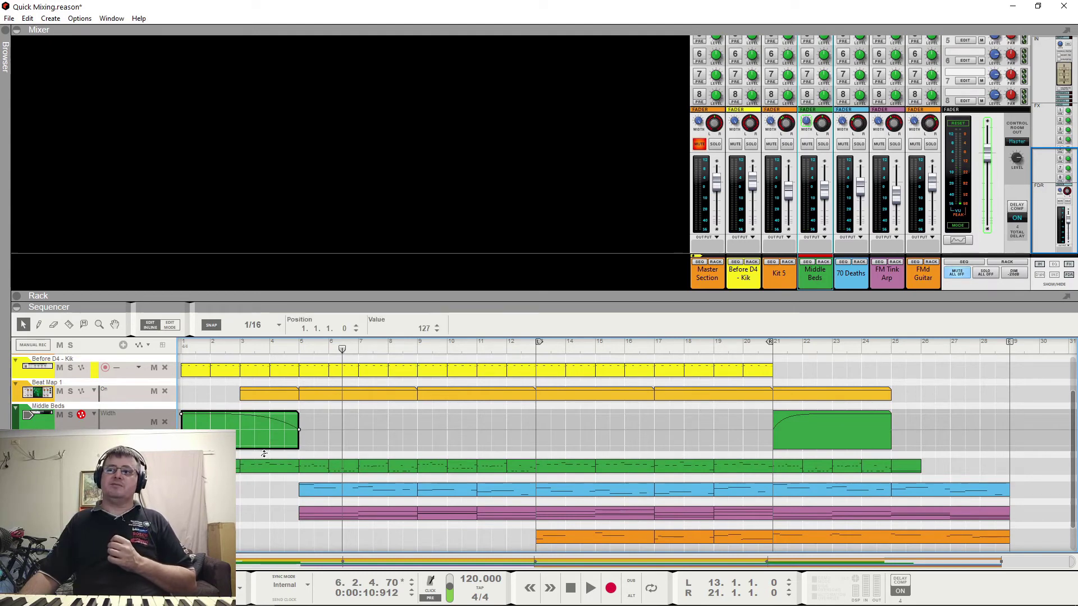
left_click(792, 420)
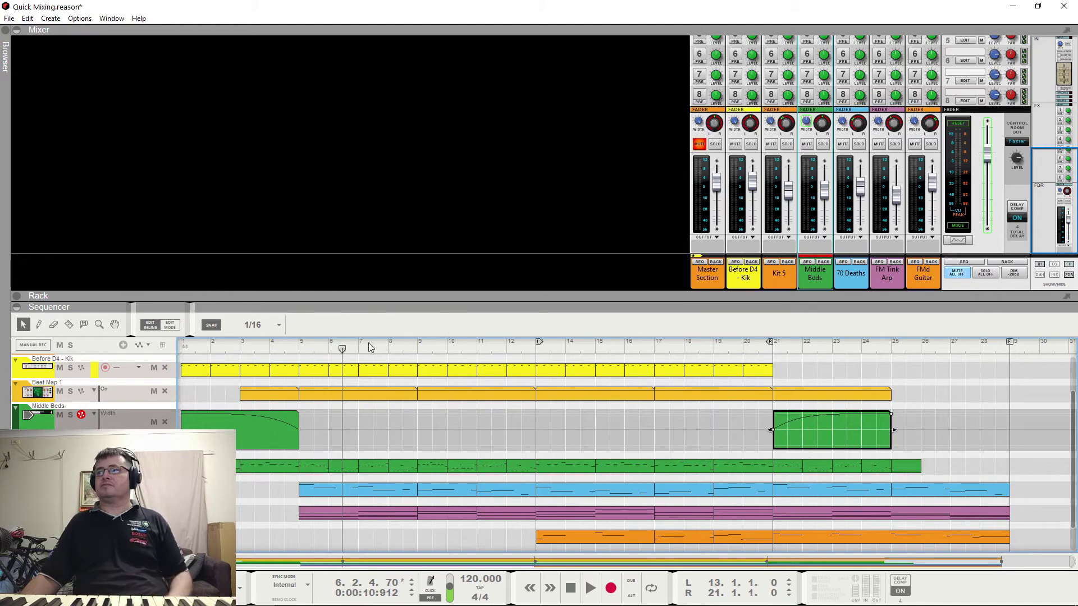
left_click(240, 349)
key("space")
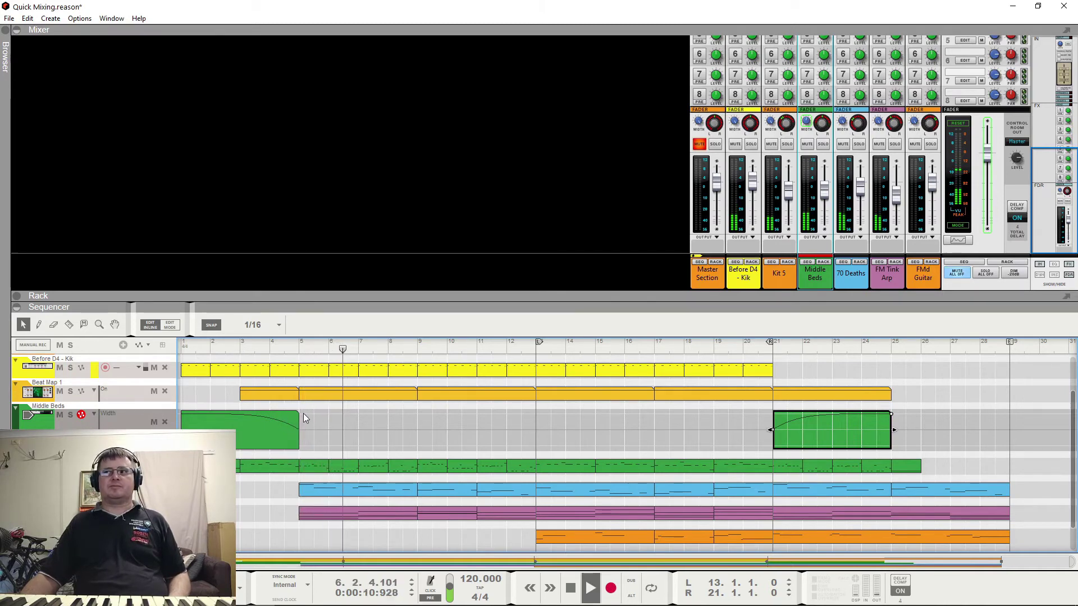
key("space")
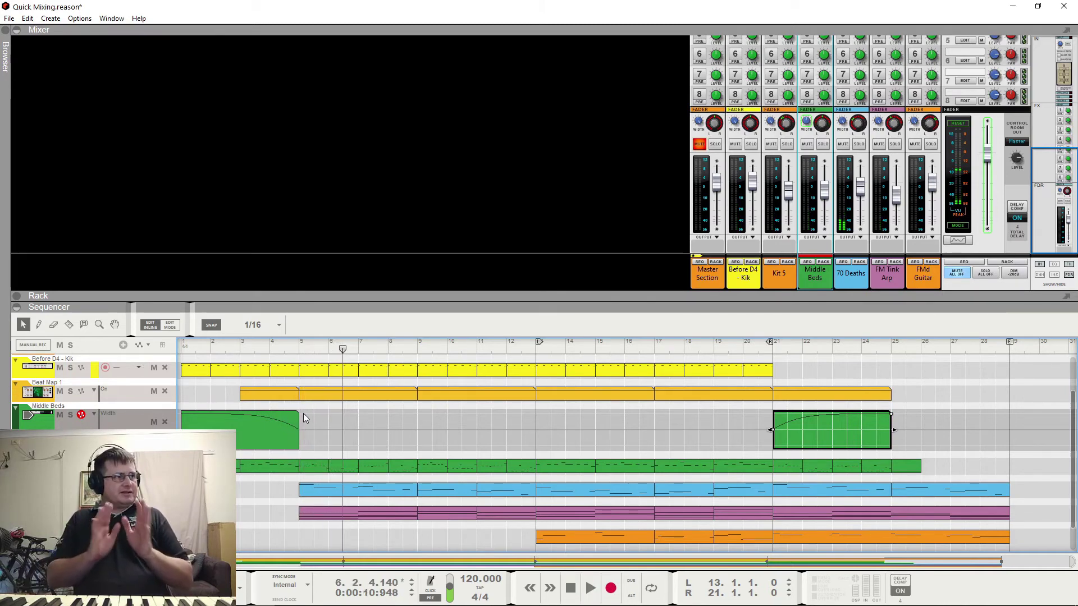
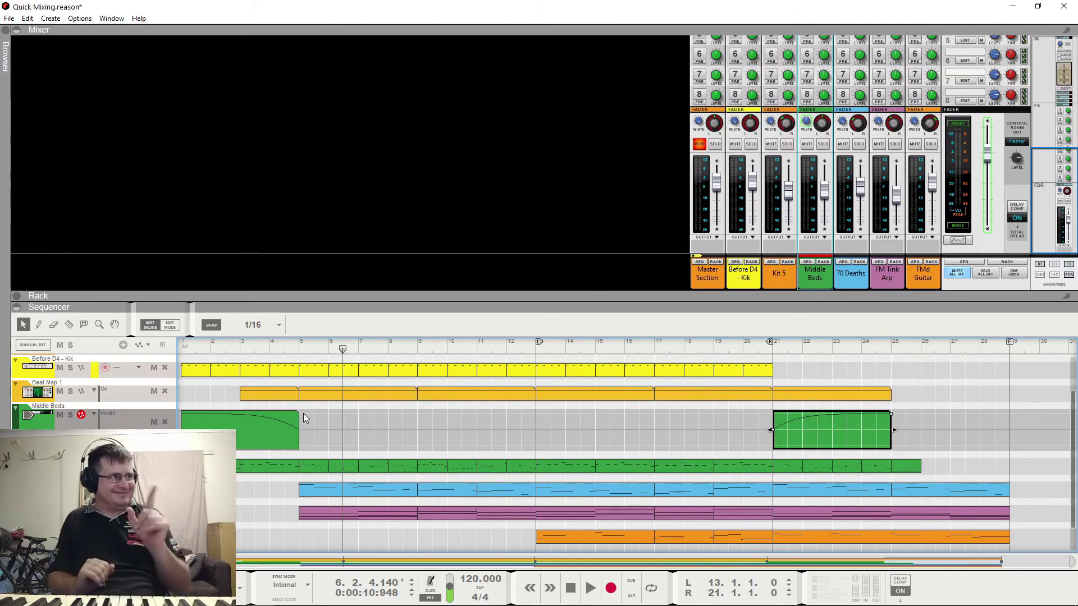
Play from bar 21 and extend the width clip there to a length of six bars.
left_click(371, 405)
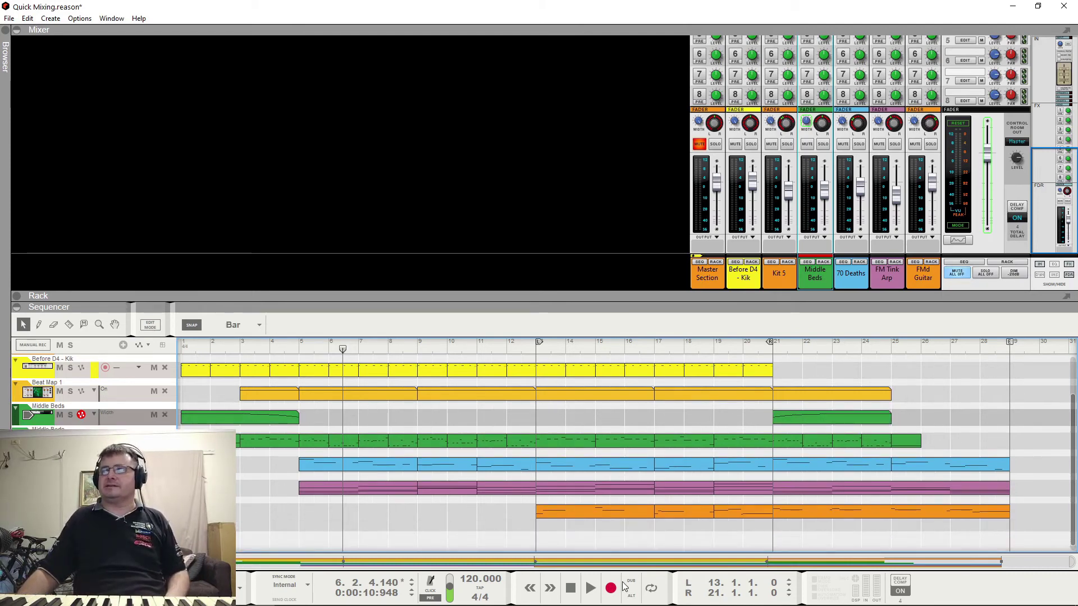
key("space")
left_click(772, 345)
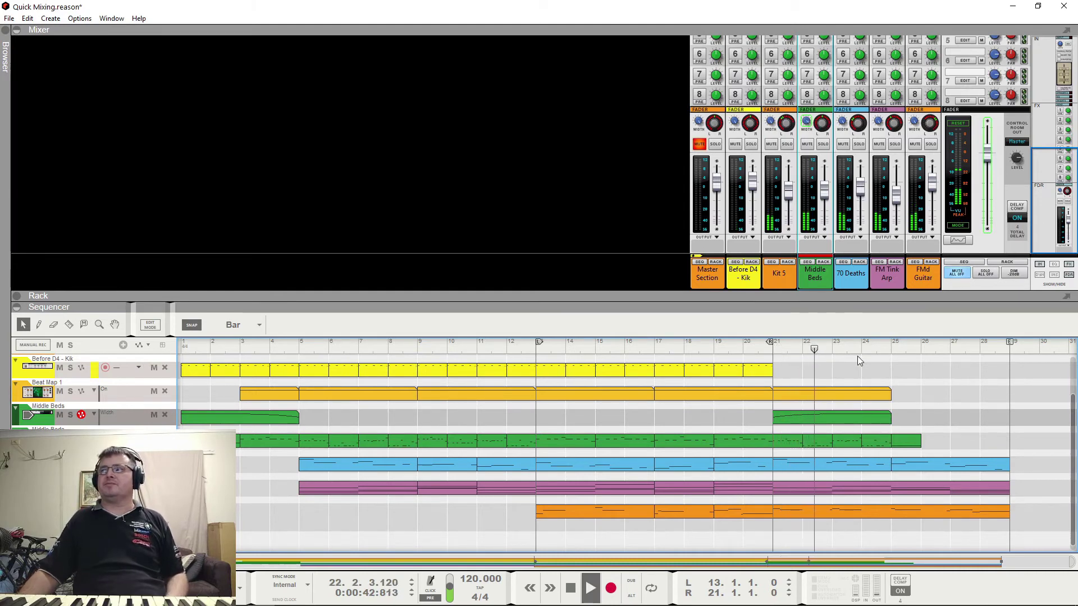
left_click(888, 418)
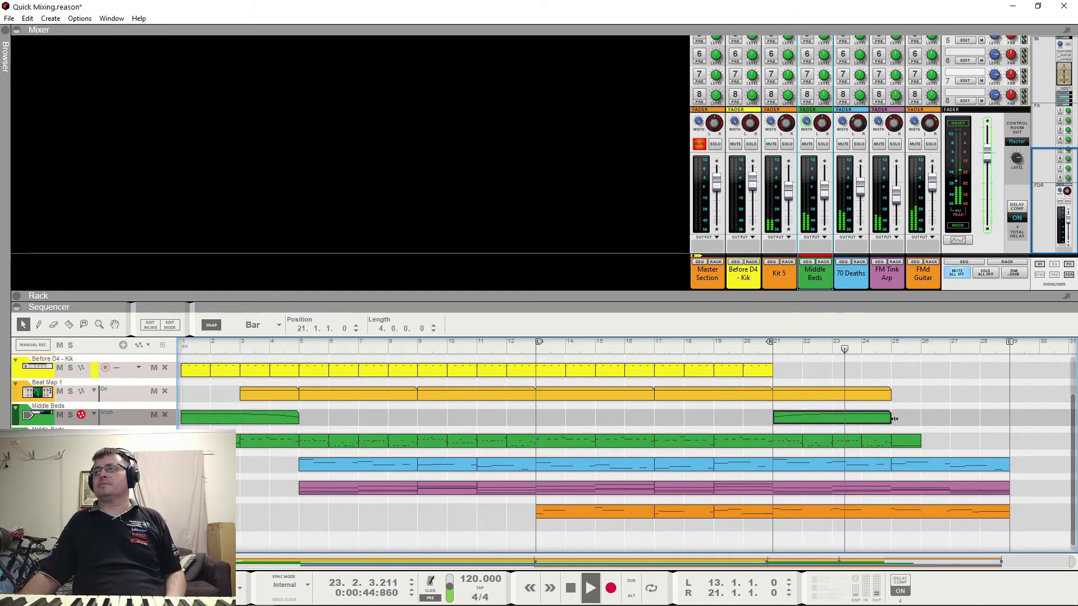
left_click_drag(893, 418, 949, 418)
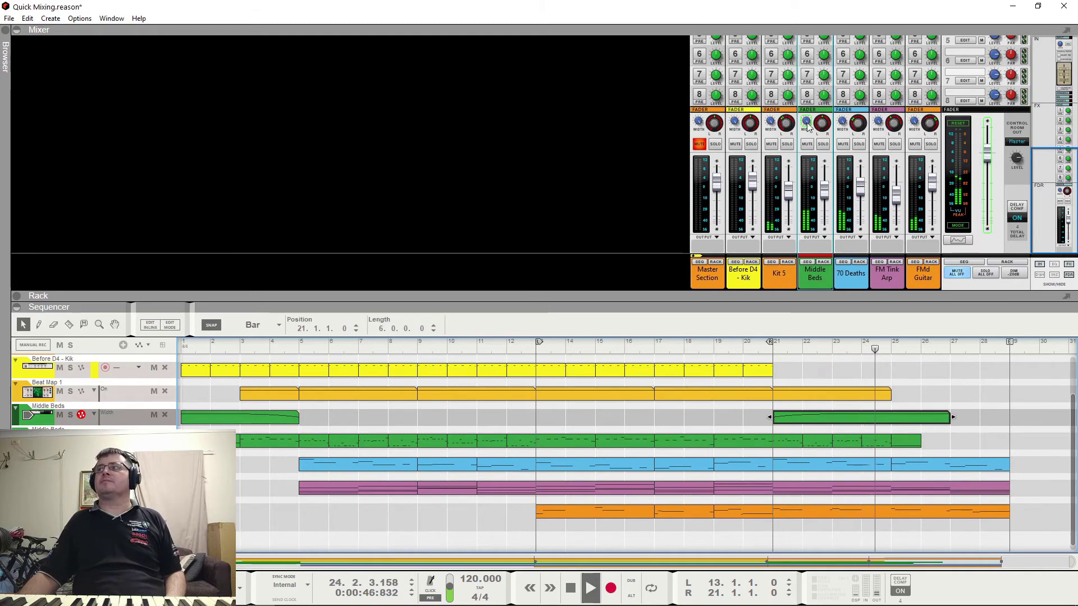
key("space")
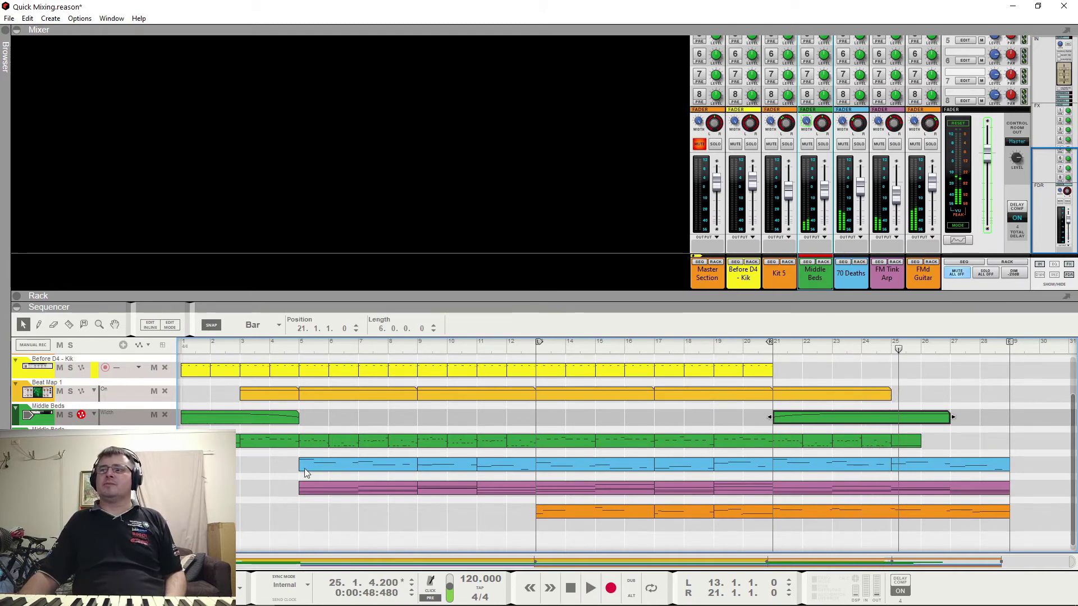
Collapse the Middle Beds channel's lanes, and create an automation lane for the Tilt knob of its Tilt EQ in the rack.
left_click(16, 408)
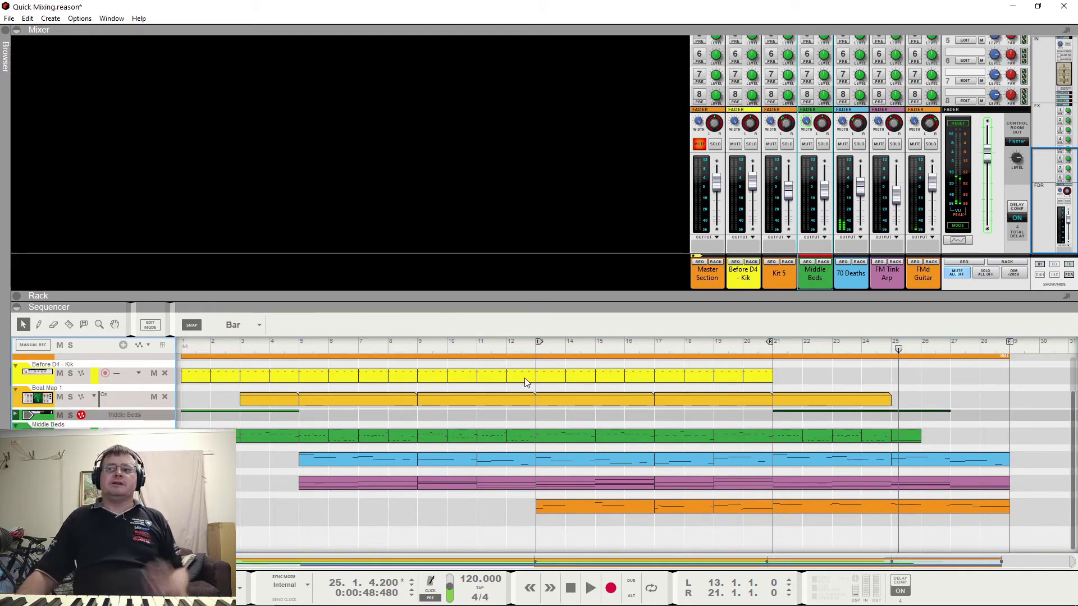
left_click(17, 296)
scroll(578, 306, "down", 6)
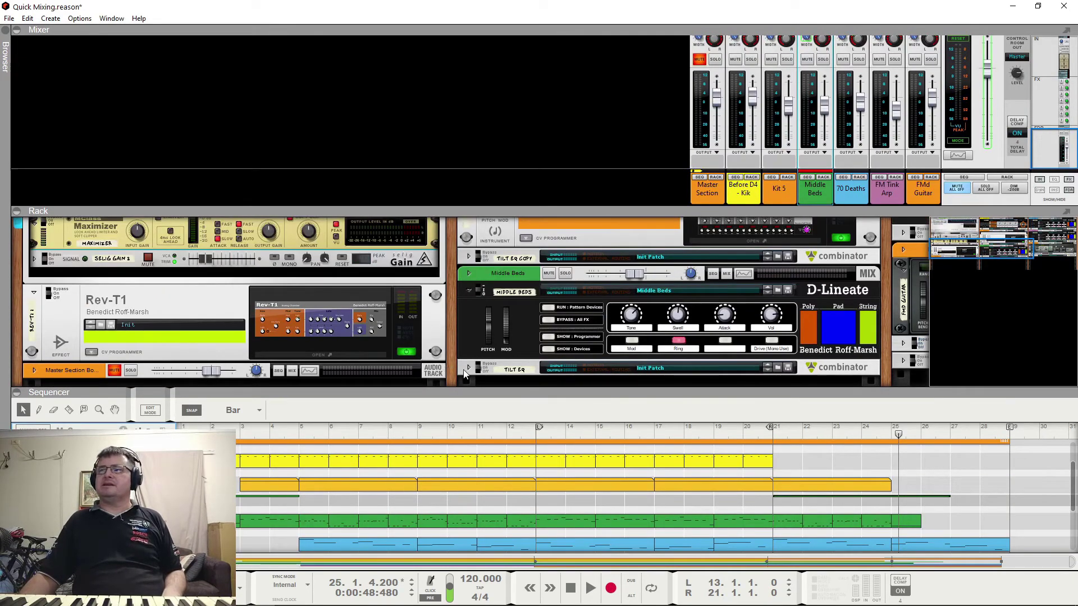
left_click(468, 369)
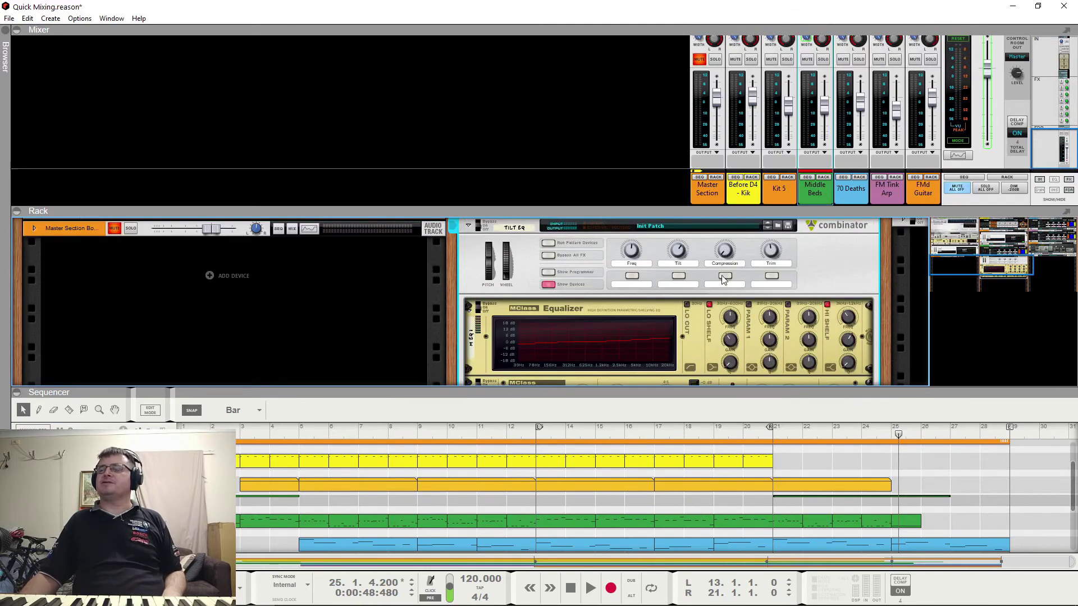
right_click(678, 258)
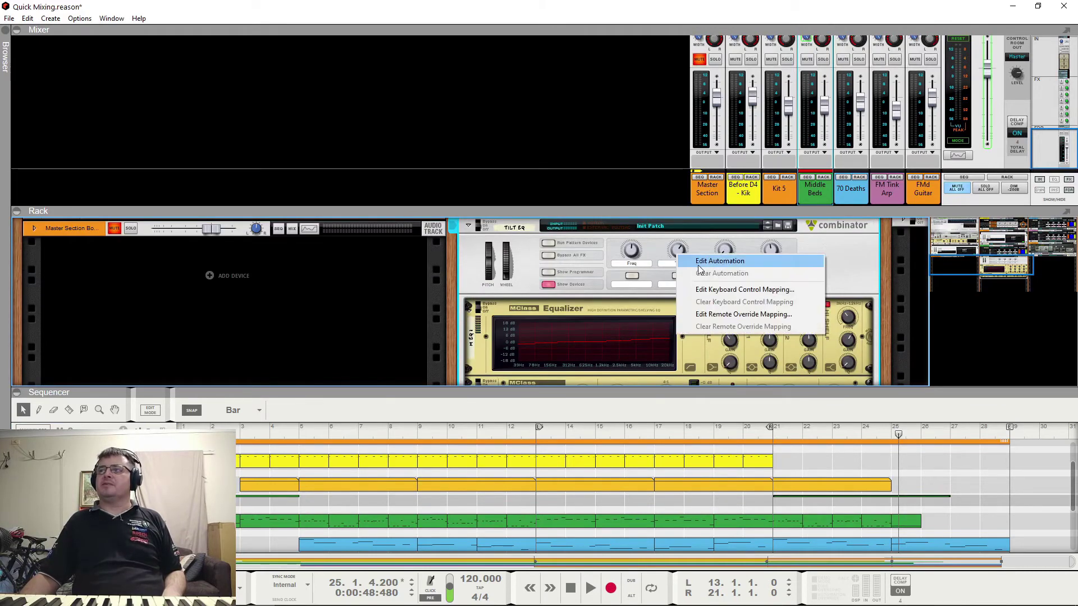
left_click(701, 266)
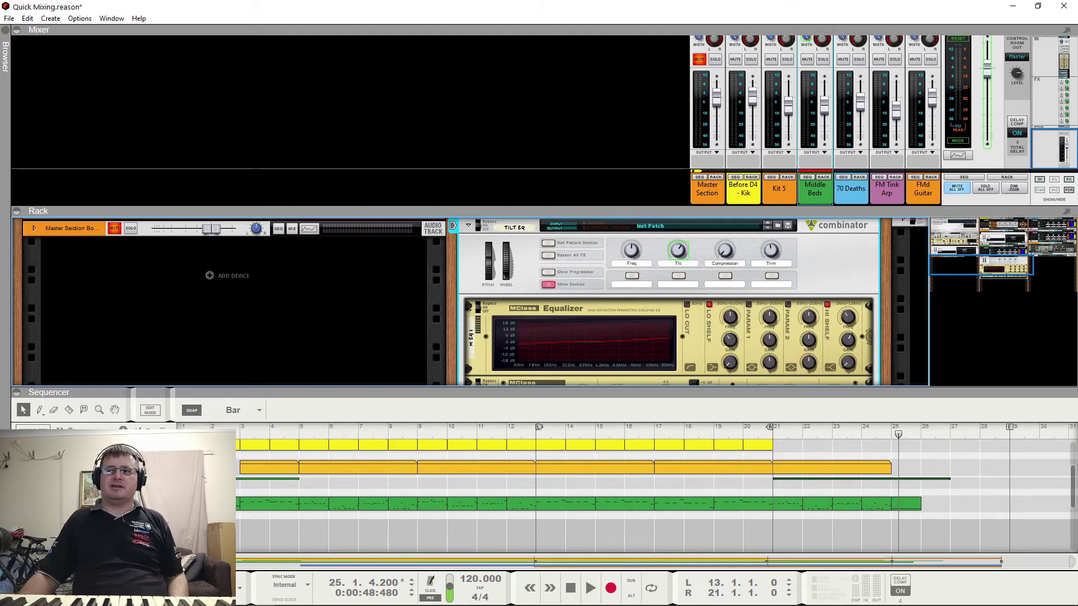
Copy the Middle Beds width clip spanning bars 1 to 5 into the Tilt automation lane.
scroll(112, 497, "down", 1)
left_click(20, 494)
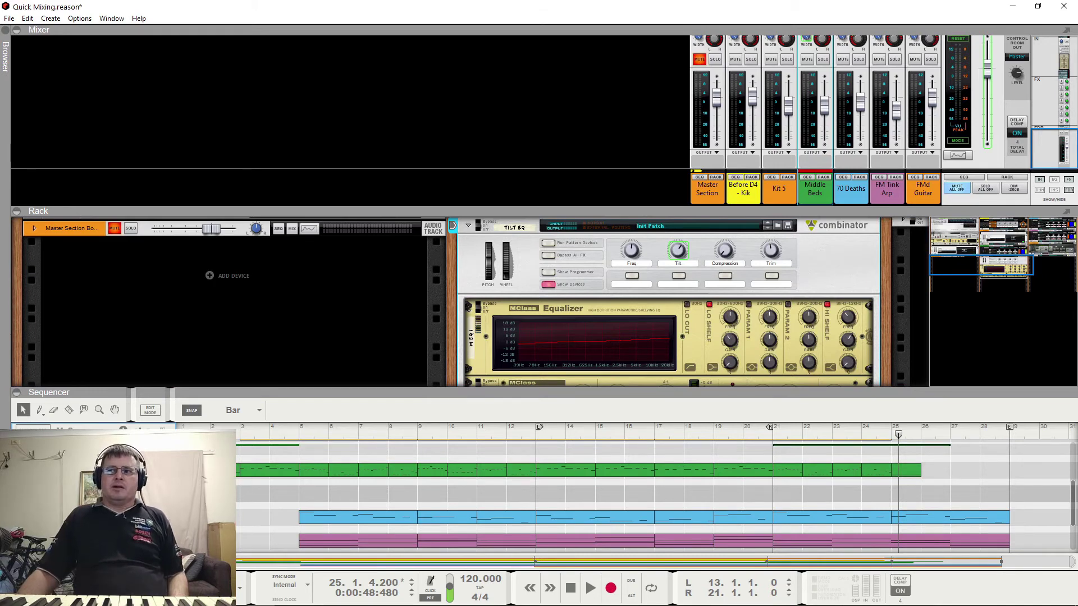
scroll(657, 504, "up", 1)
left_click_drag(237, 458, 239, 504)
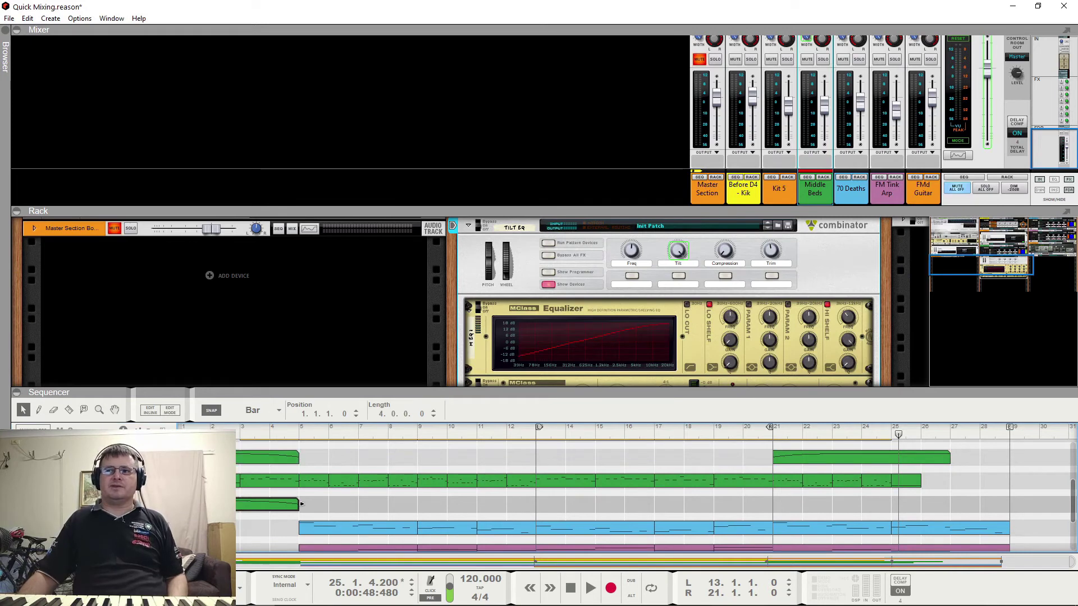
scroll(656, 499, "down", 1)
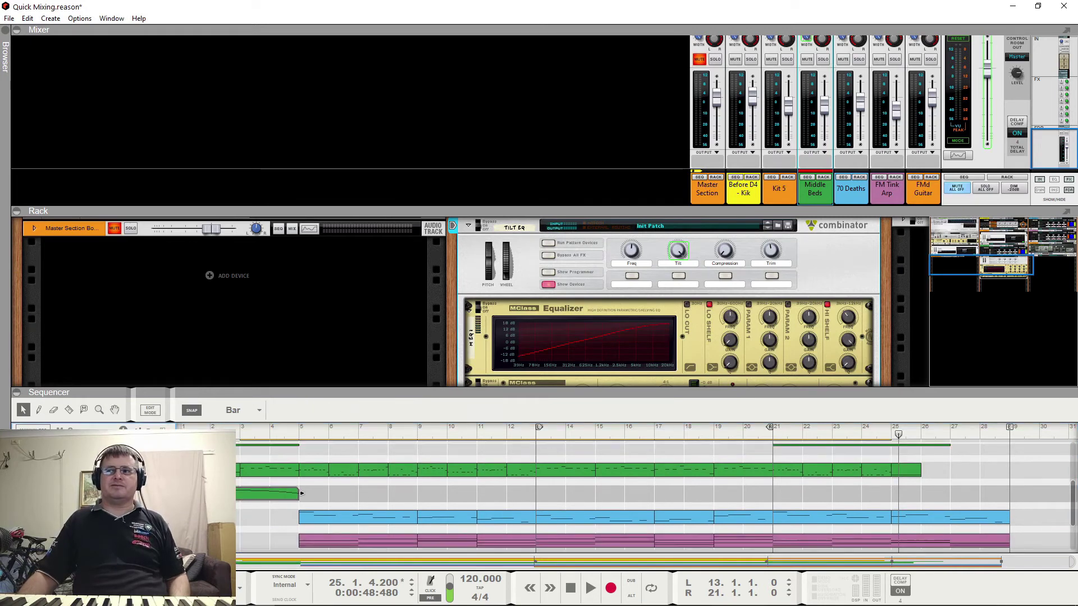
Automate the Tilt as a curve rising from 27 at bar 1 to 78 at bar 5.
double_click(261, 493)
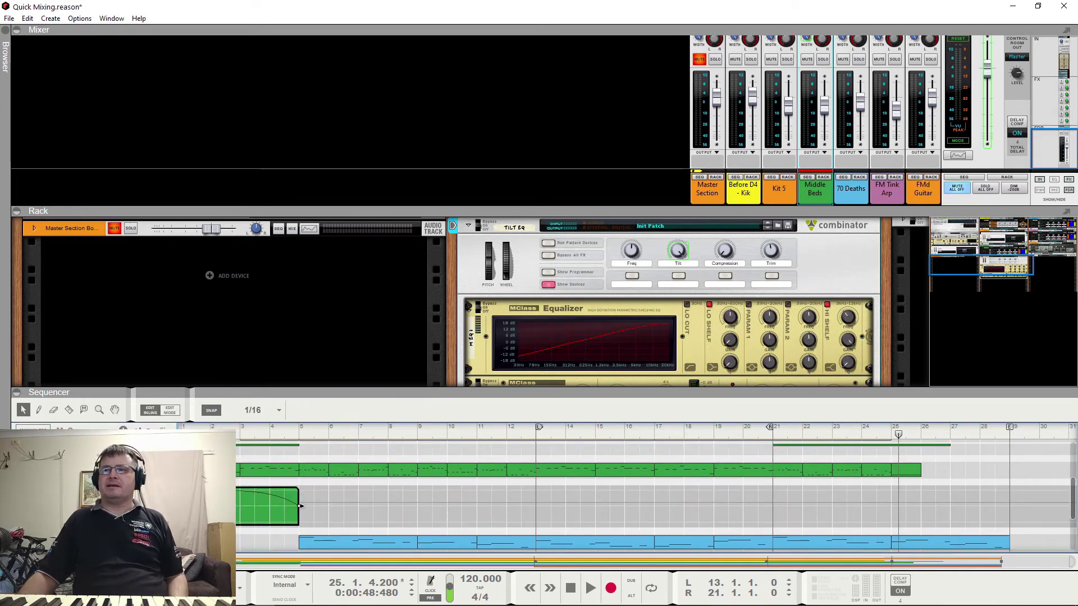
left_click_drag(181, 490, 181, 511)
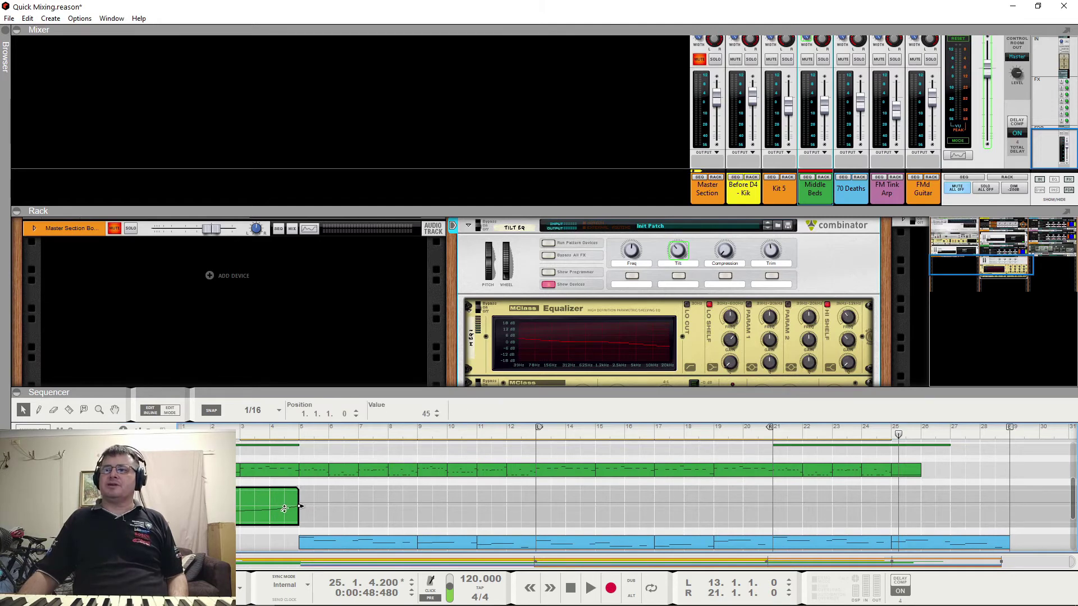
left_click(299, 507)
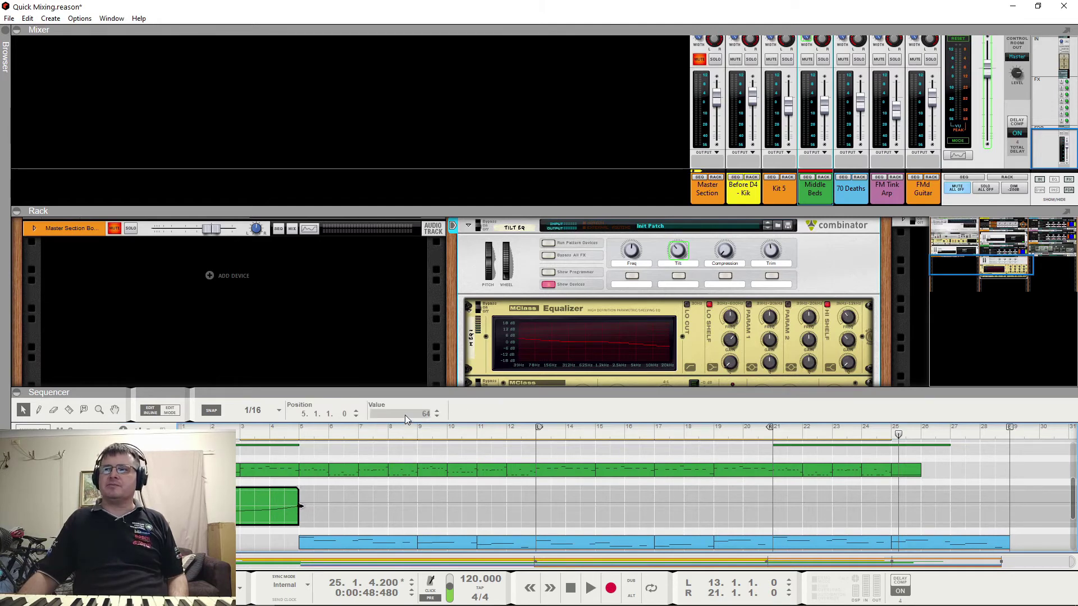
type("78")
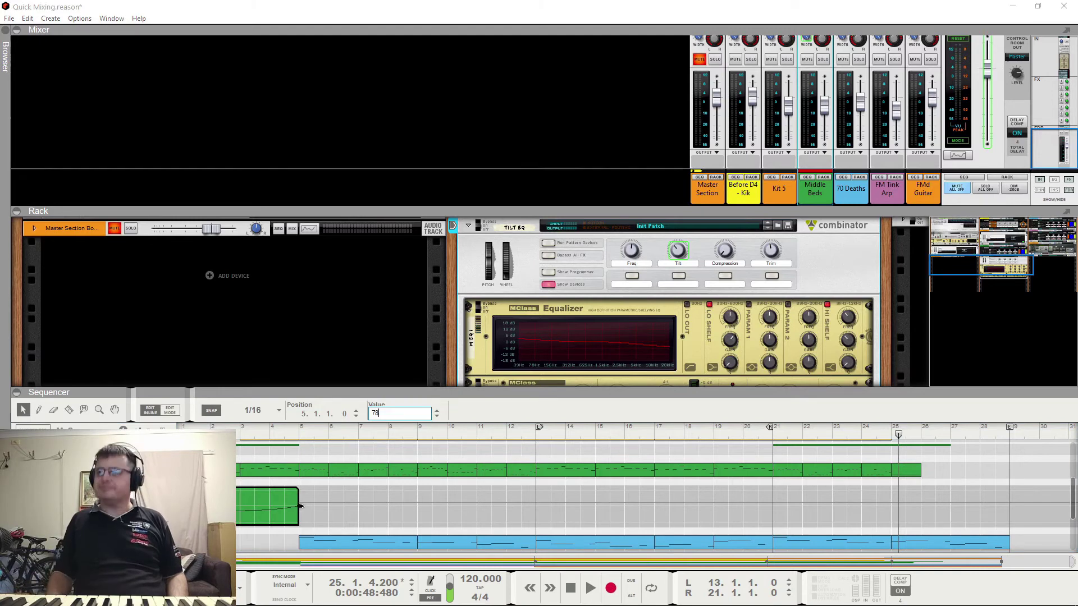
key("Return")
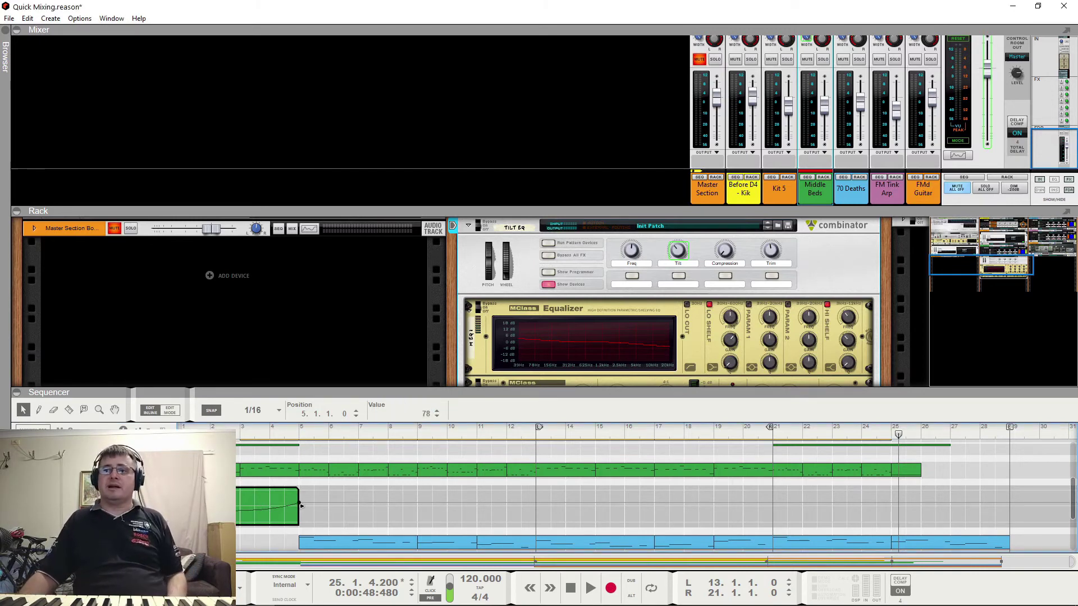
left_click_drag(181, 513, 180, 516)
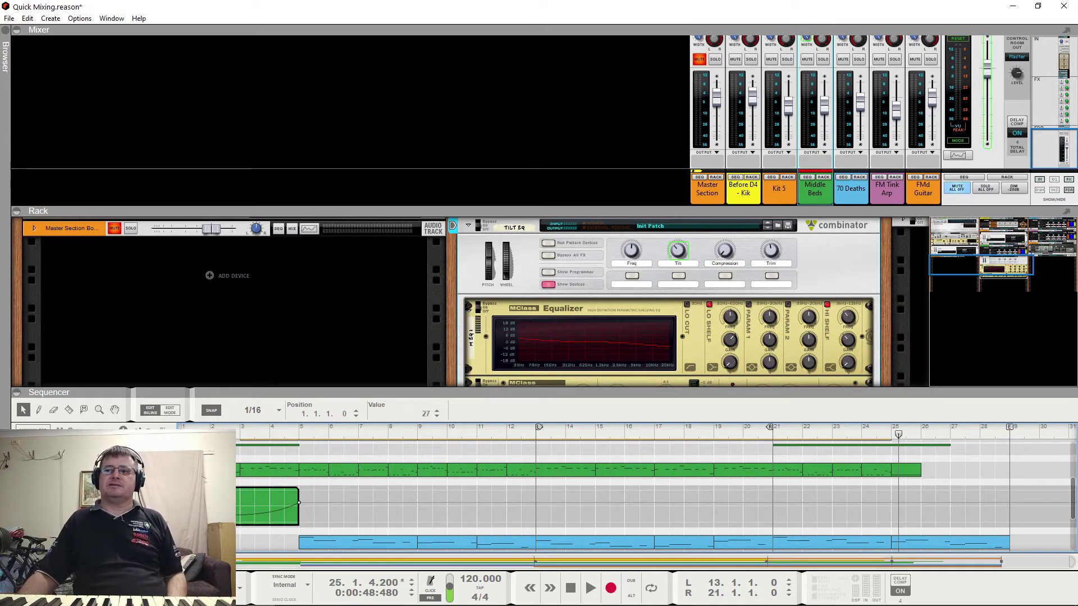
Play the song from bar 1 to past bar 5 to check the Tilt automation.
key("Home")
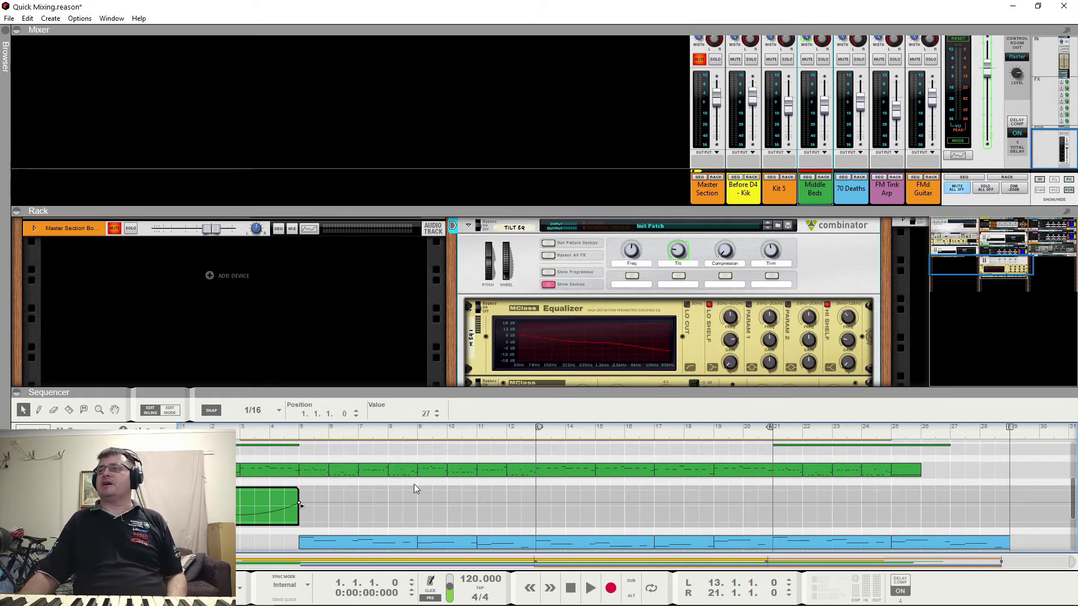
key("space")
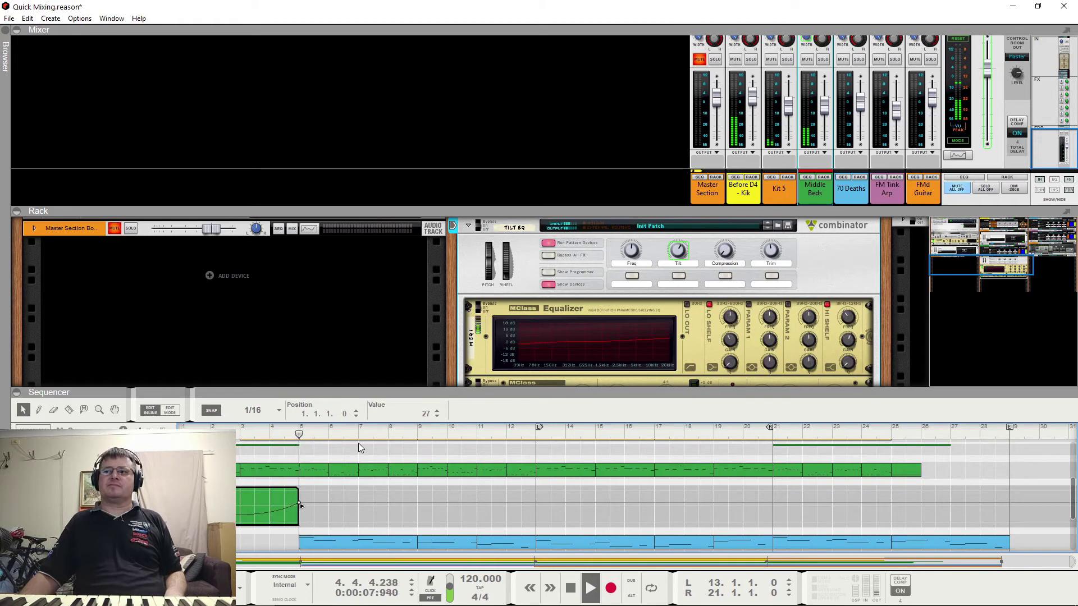
key("space")
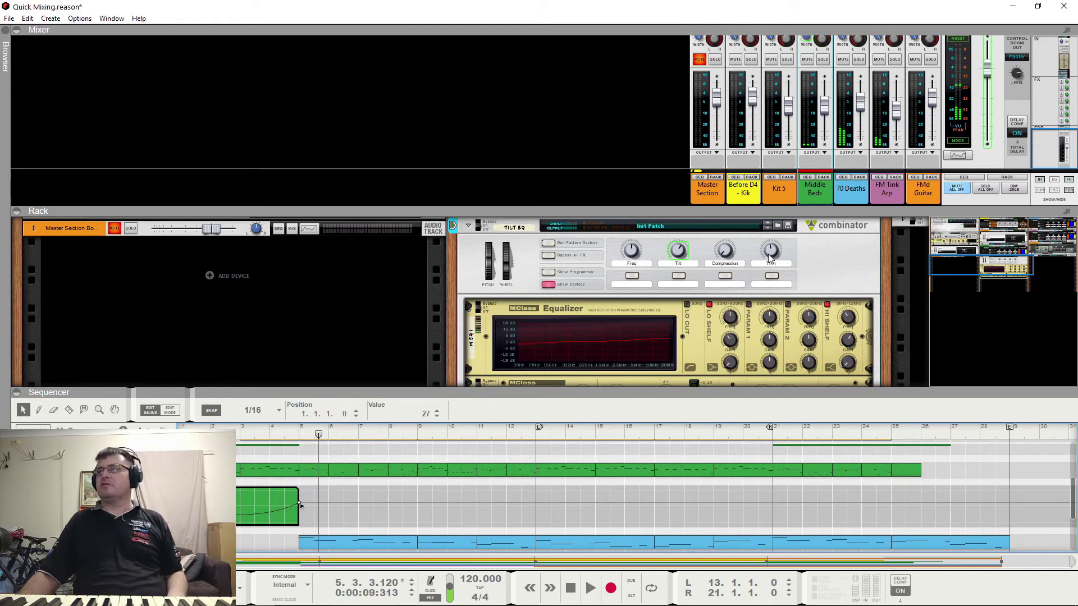
Create an automation lane for the Tilt EQ's Trim knob and copy the Tilt clip at bar 1 into it.
right_click(772, 257)
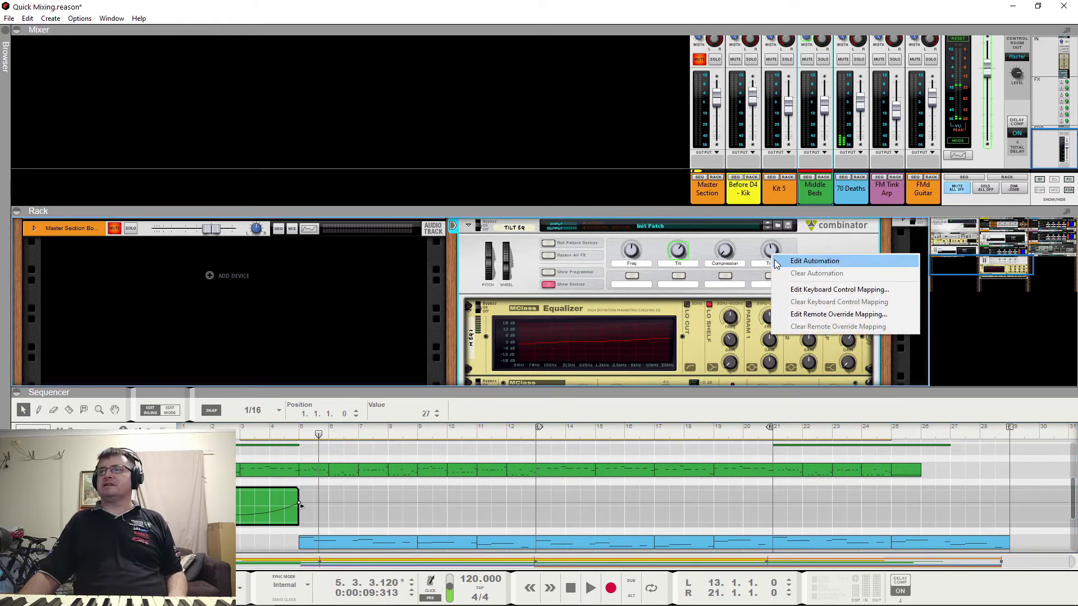
left_click(786, 261)
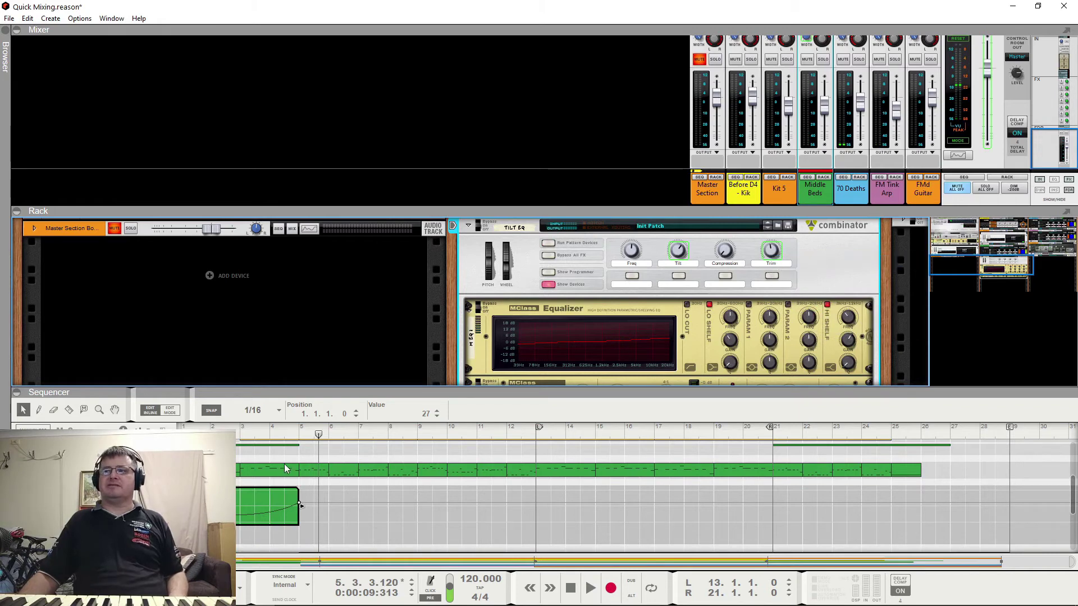
left_click(269, 491)
left_click_drag(270, 490, 260, 512)
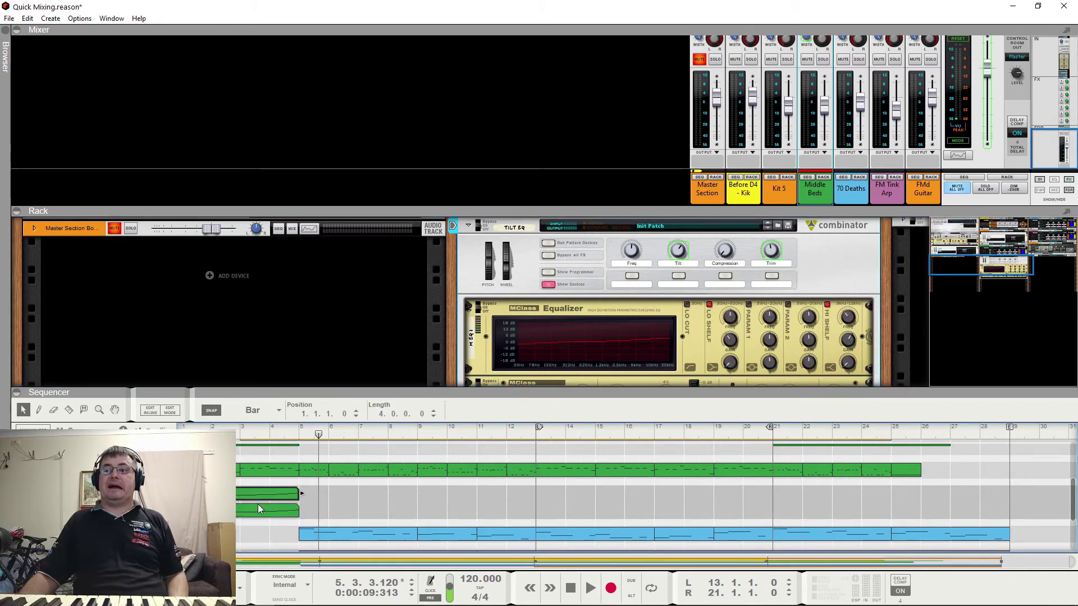
Lower the Trim automation clip's end point at bar 5.
double_click(254, 513)
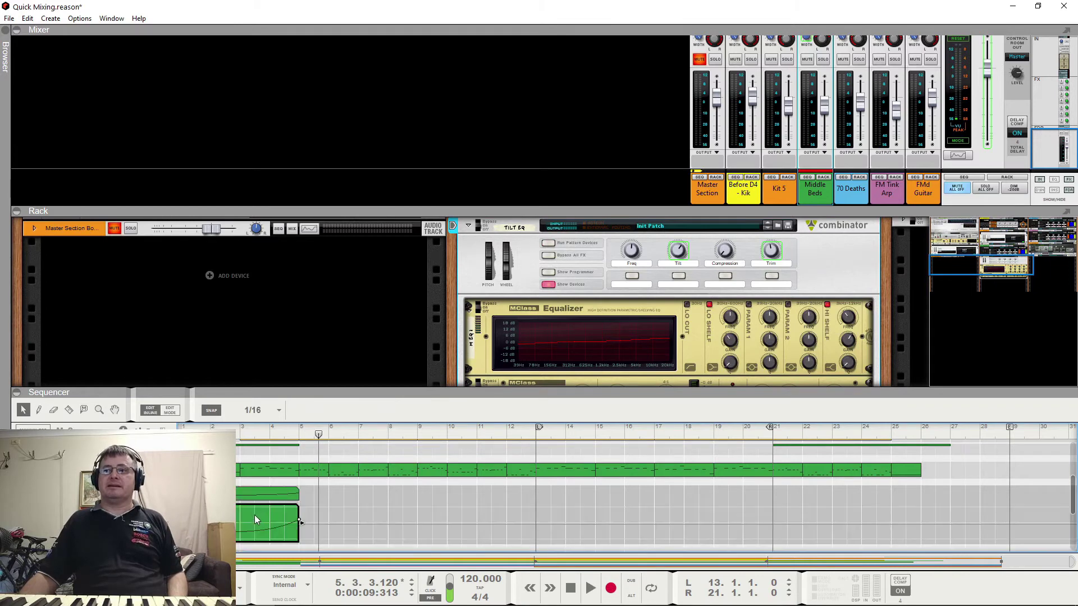
left_click(299, 520)
left_click_drag(418, 413, 418, 461)
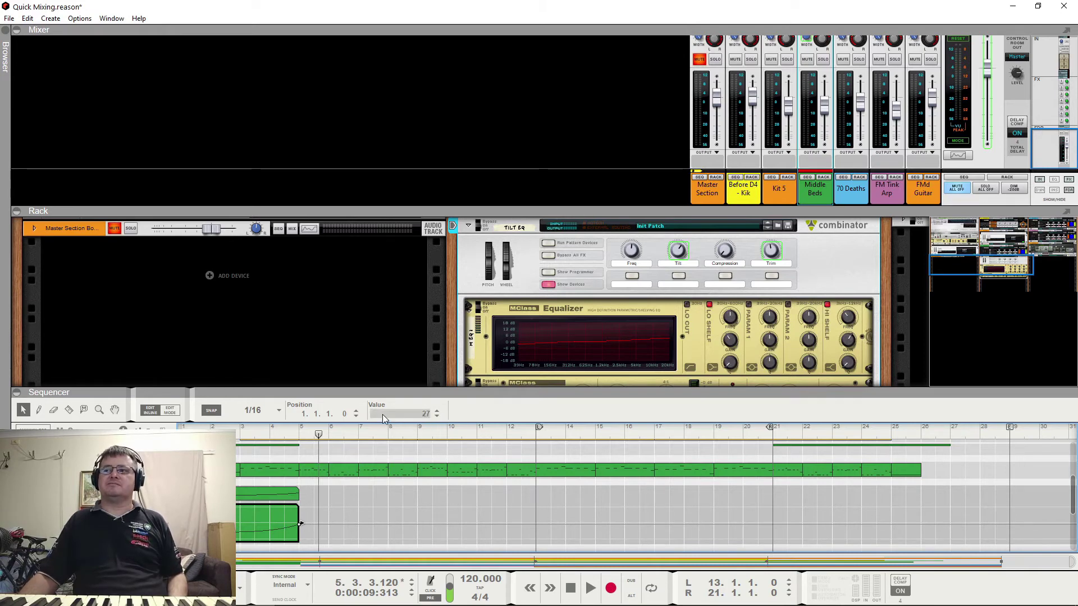
Play the song from bar 1 to past bar 5 to check the Trim automation, and close the clip.
left_click_drag(318, 435, 181, 438)
key("space")
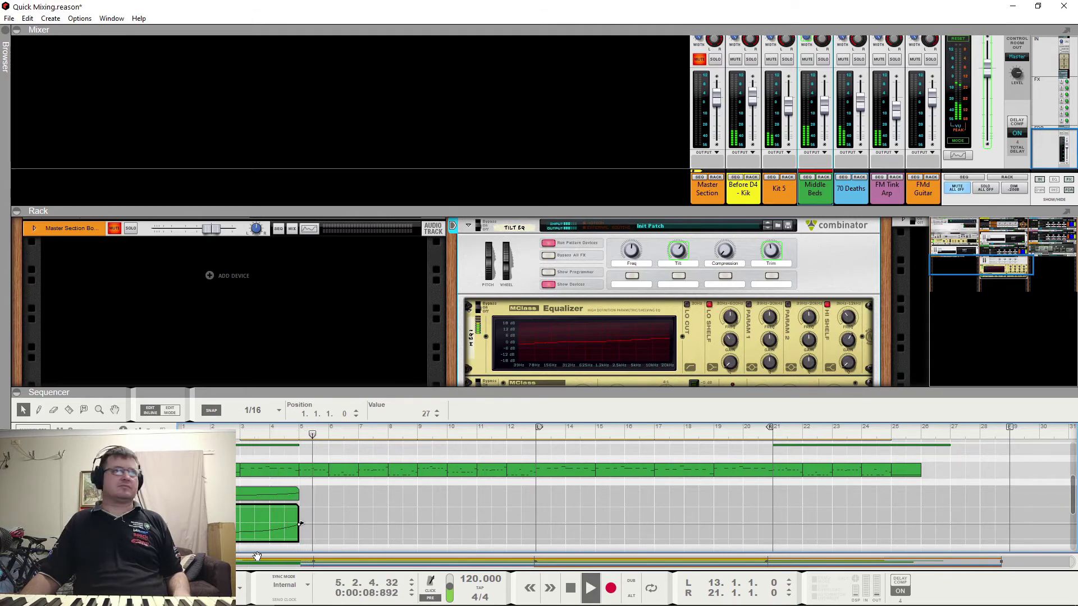
key("space")
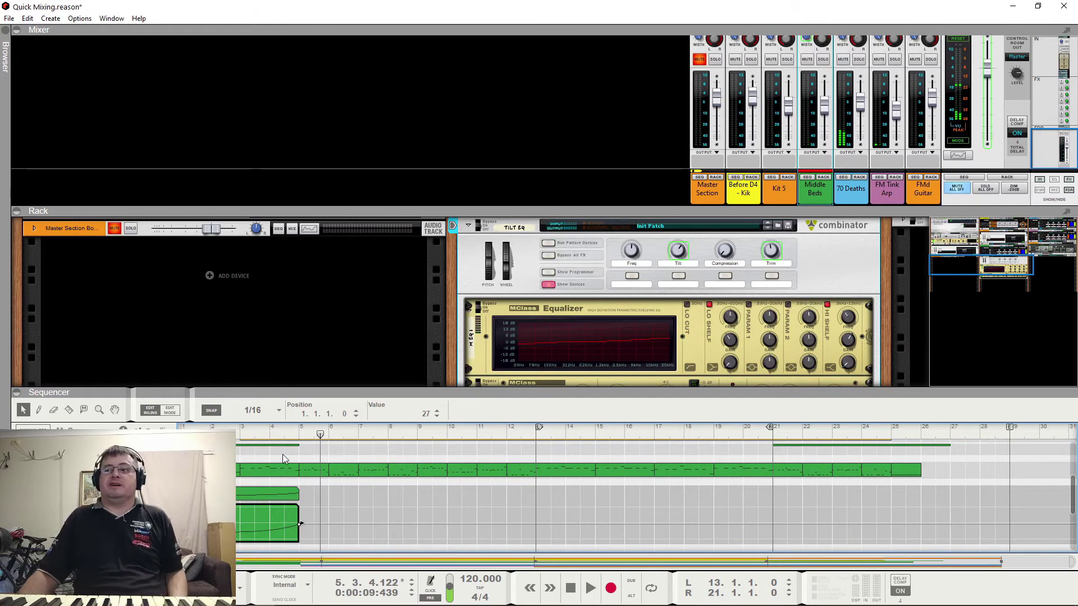
left_click(282, 455)
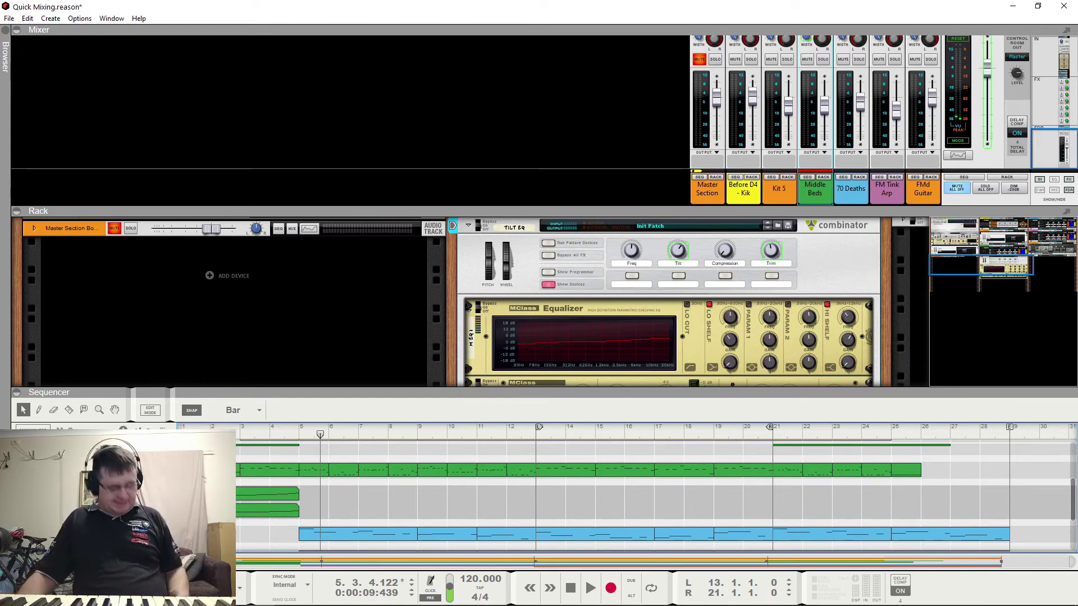
Copy the Tilt and Trim clips to bar 21, reversed and extended to a length of 6 bars.
left_click_drag(283, 511, 797, 511)
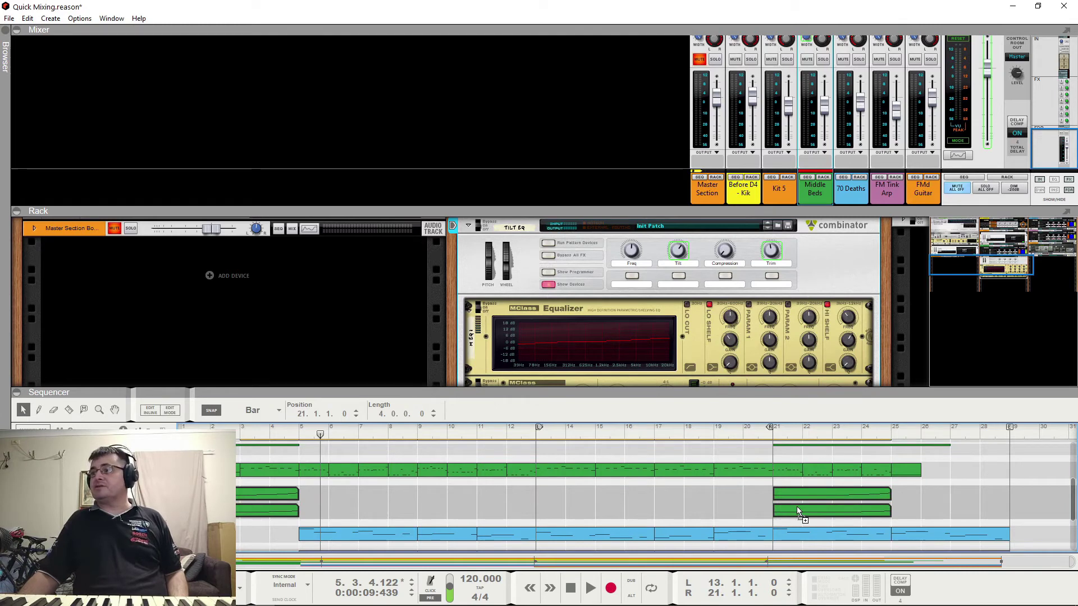
right_click(803, 494)
left_click(832, 473)
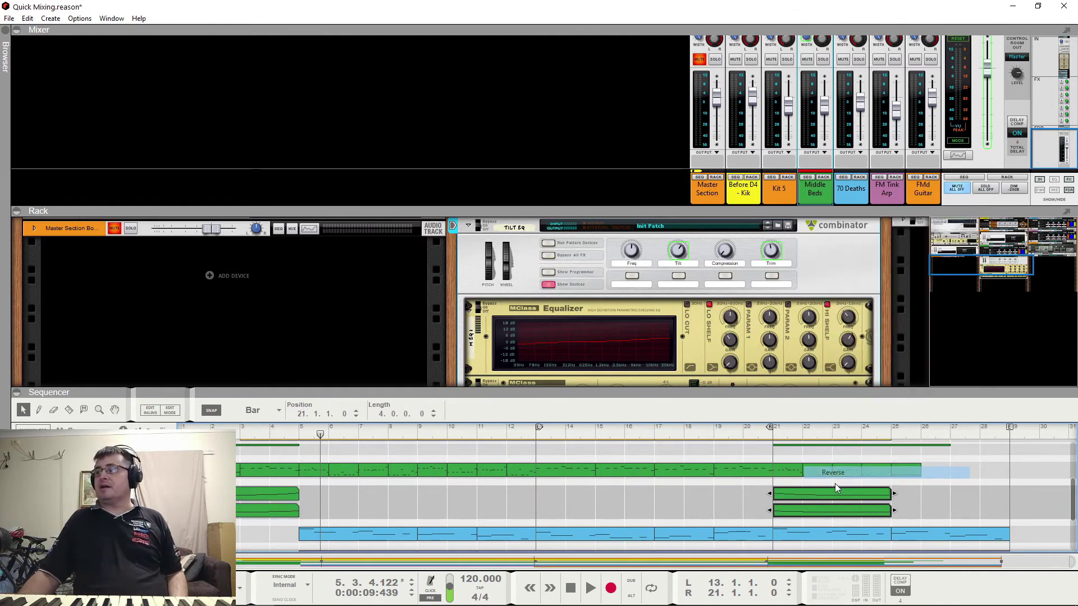
left_click_drag(894, 493, 947, 497)
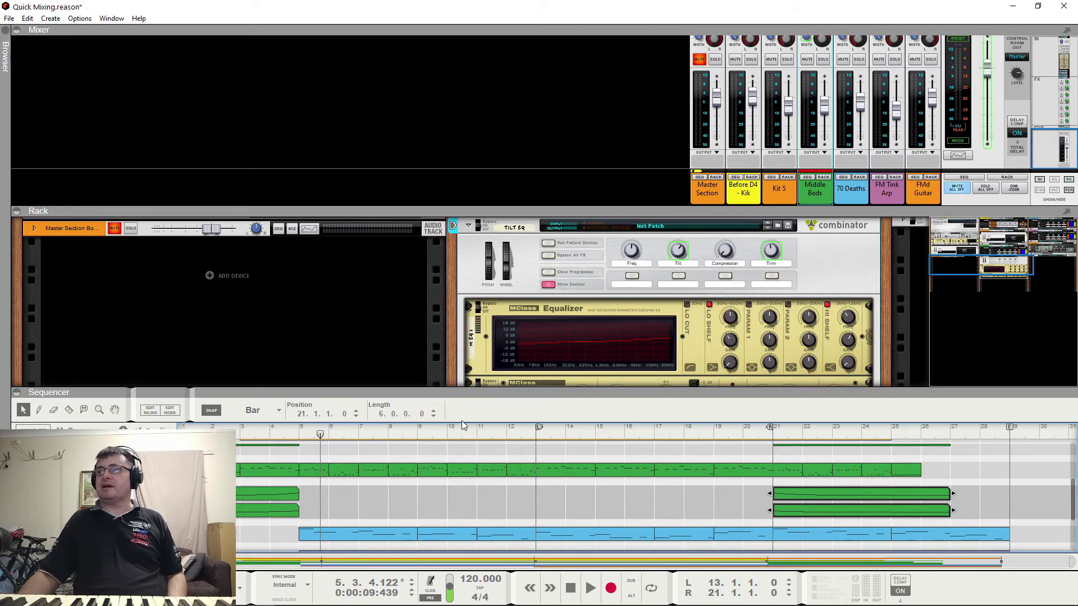
Play the song from bar 1 and again from about bar 20 to check both automated sections.
left_click(183, 433)
key("space")
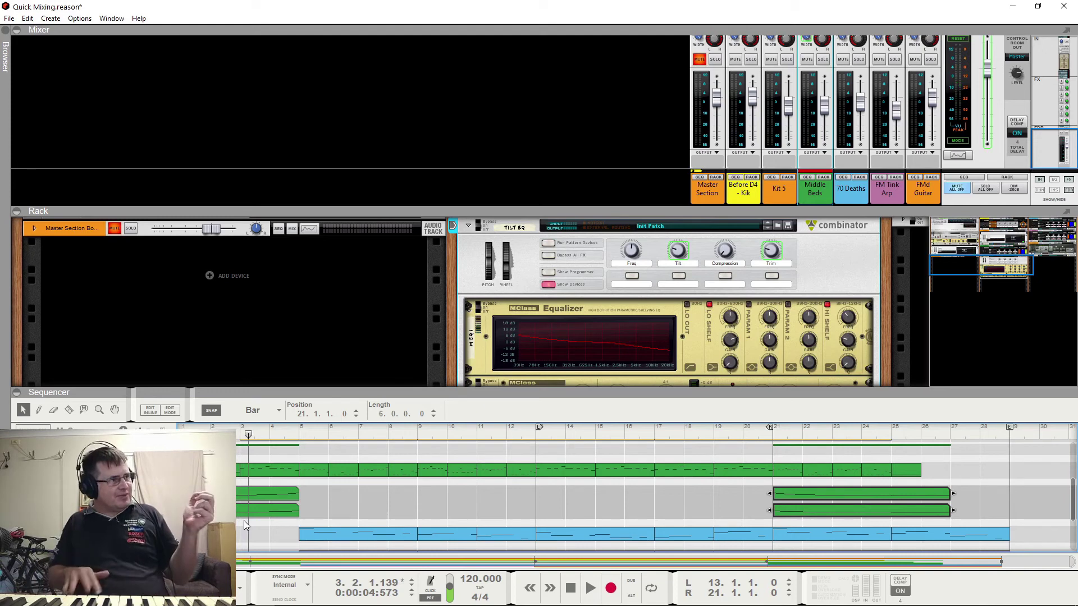
key("space")
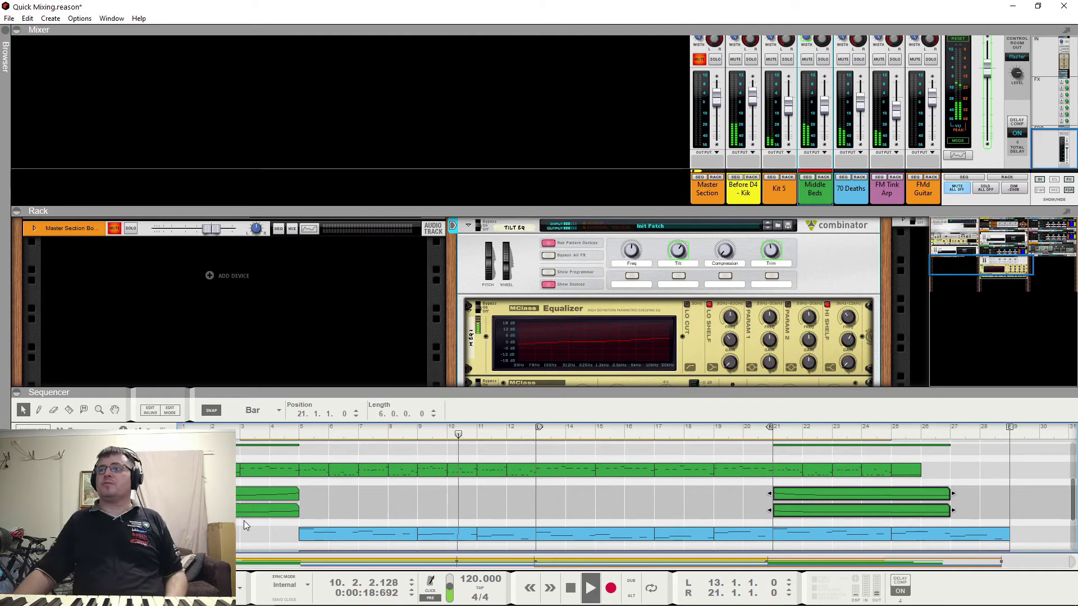
left_click(742, 433)
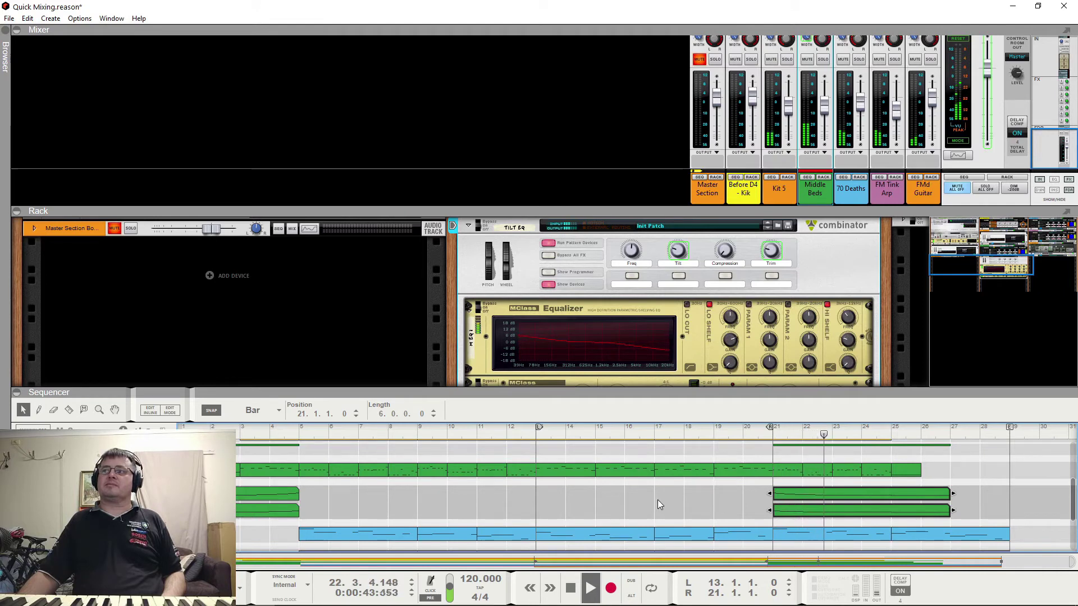
Set the bar 25 point in the reversed Trim clip to 16.
double_click(820, 509)
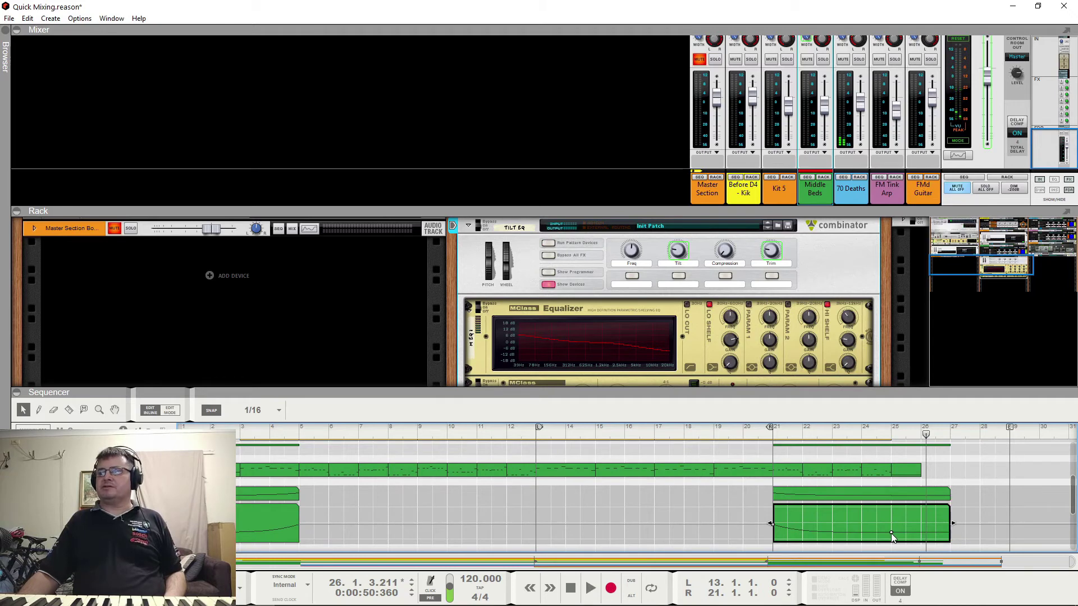
left_click(891, 534)
left_click_drag(413, 417, 416, 441)
Play from around bars 19 to 20 past bar 25 to check the adjusted Trim, and fold the Middle Beds Tilt EQ.
left_click(763, 432)
key("space")
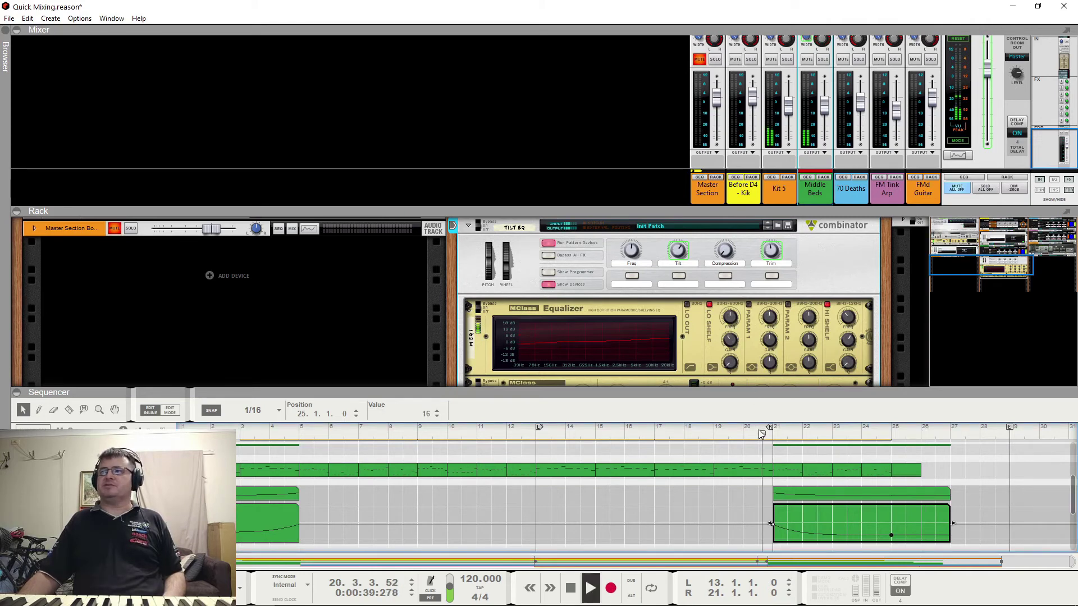
left_click(712, 432)
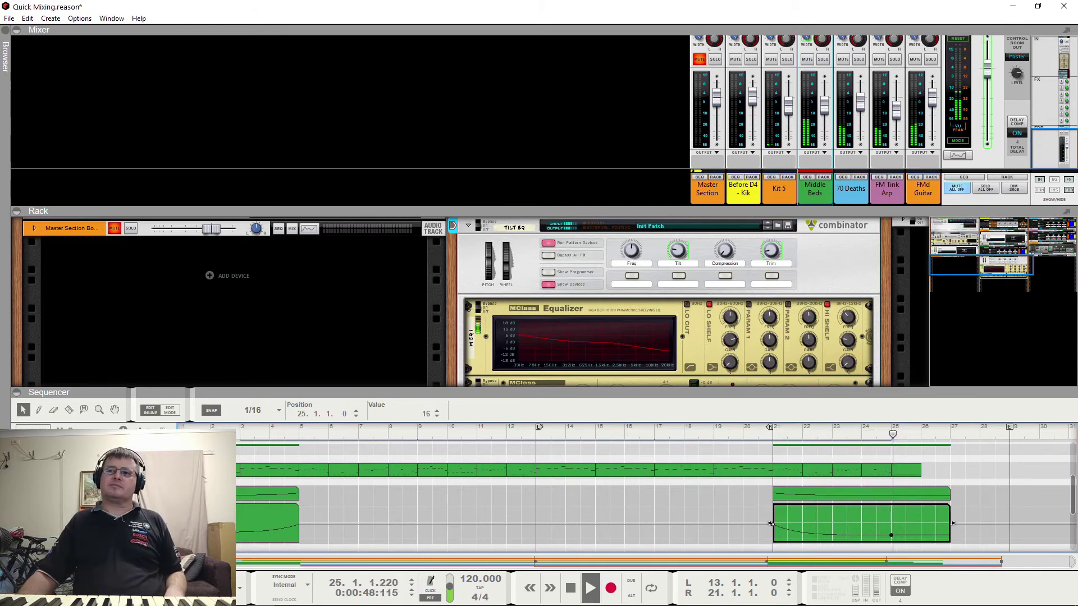
left_click(621, 522)
key("space")
left_click(977, 515)
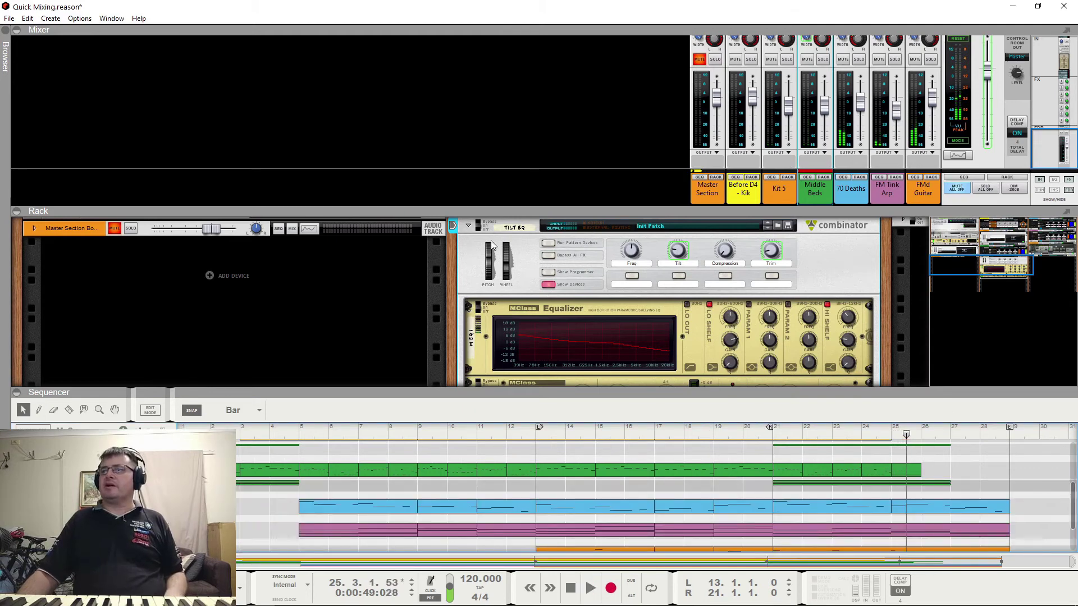
left_click(469, 225)
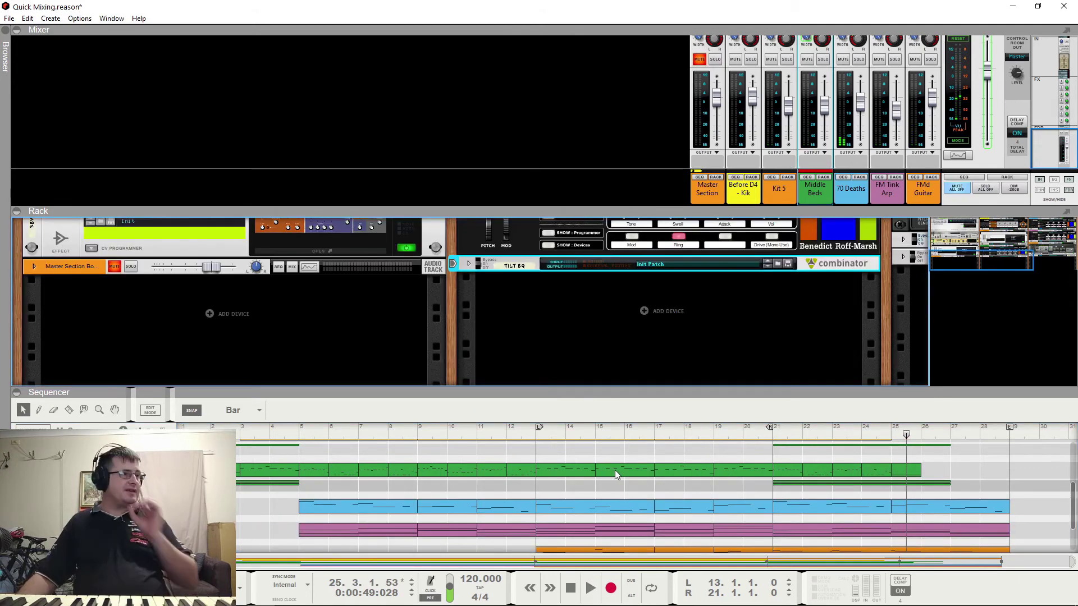
Select the FM Tink Arp track and play the song from bars 5 and 13 to compare the arp in each section.
scroll(618, 473, "down", 2)
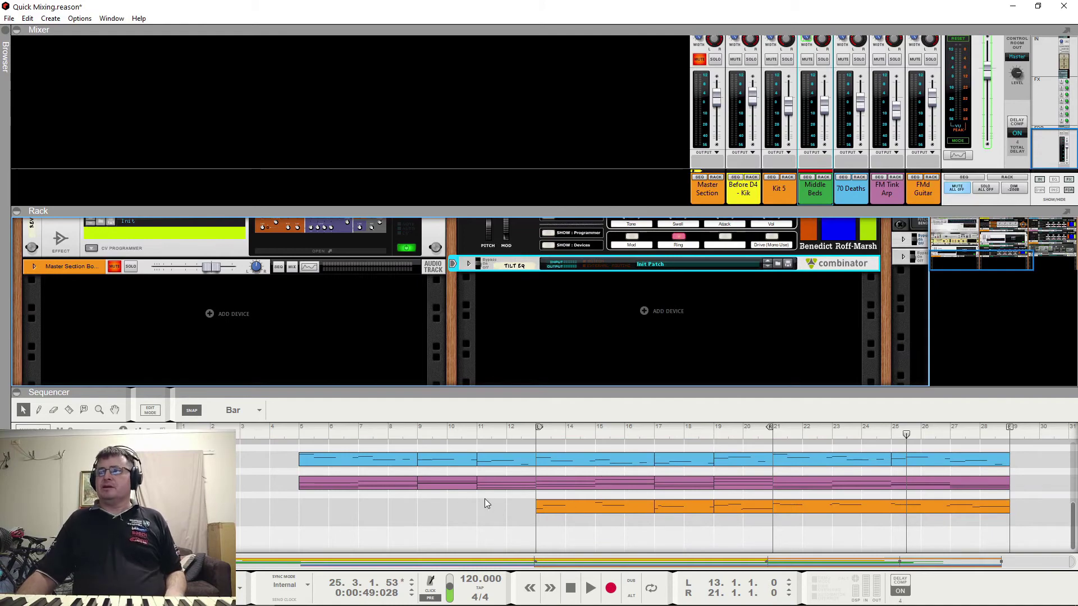
scroll(769, 303, "up", 3)
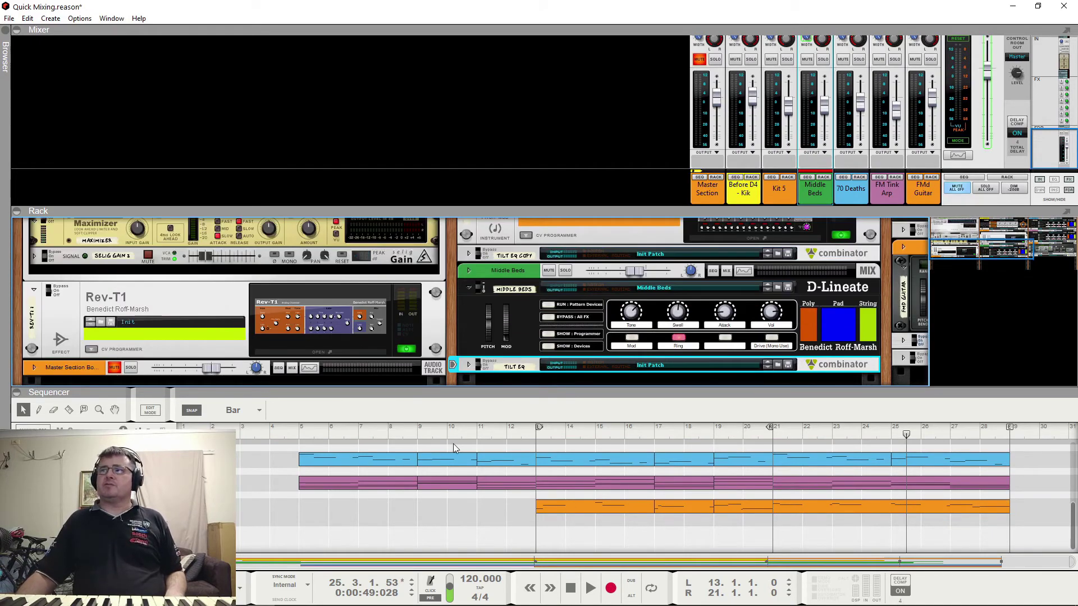
left_click(112, 484)
left_click(299, 433)
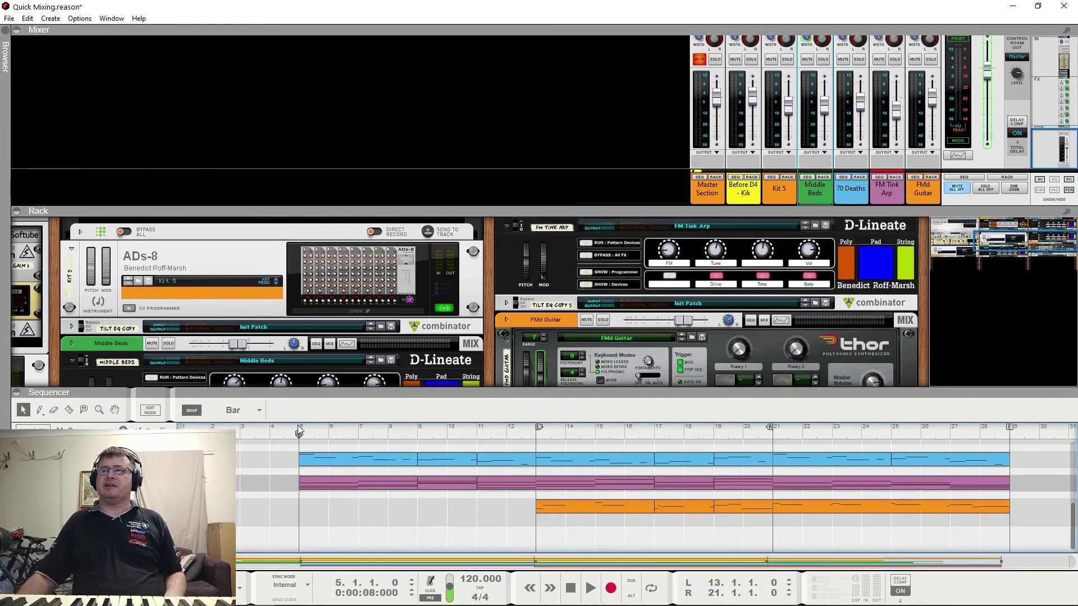
key("space")
left_click(538, 436)
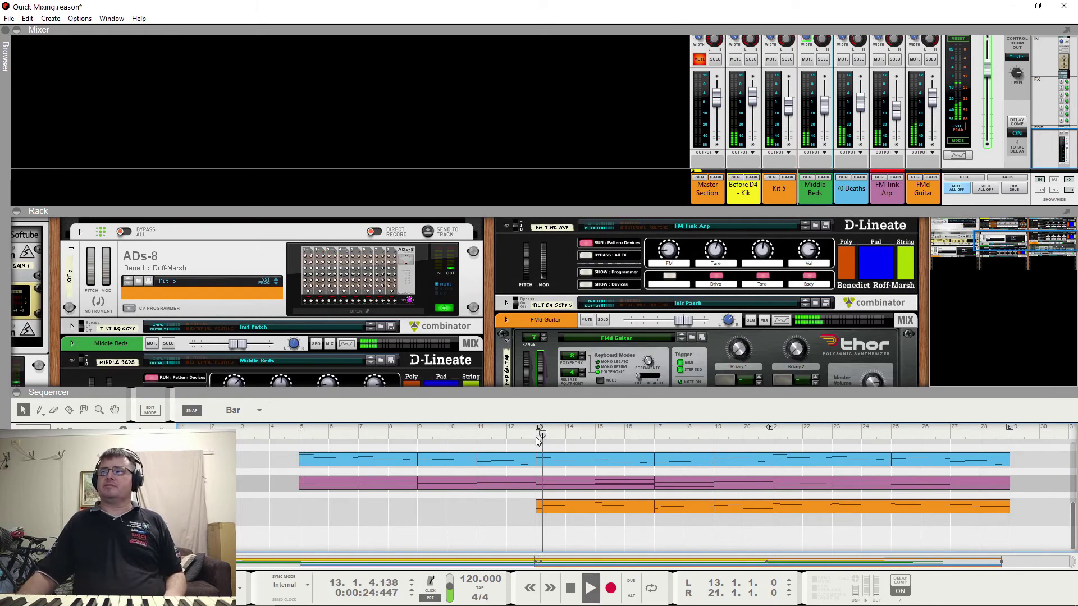
left_click(300, 435)
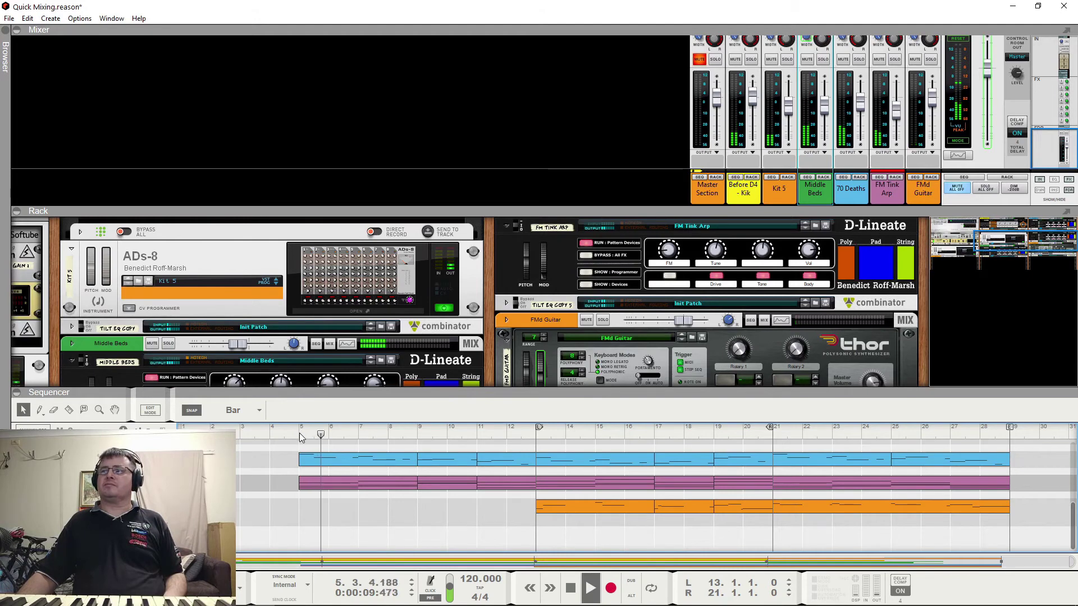
Create a Tilt automation lane for the FM Tink Arp's Tilt EQ and draw a clip from bar 5 to bar 13.
double_click(758, 304)
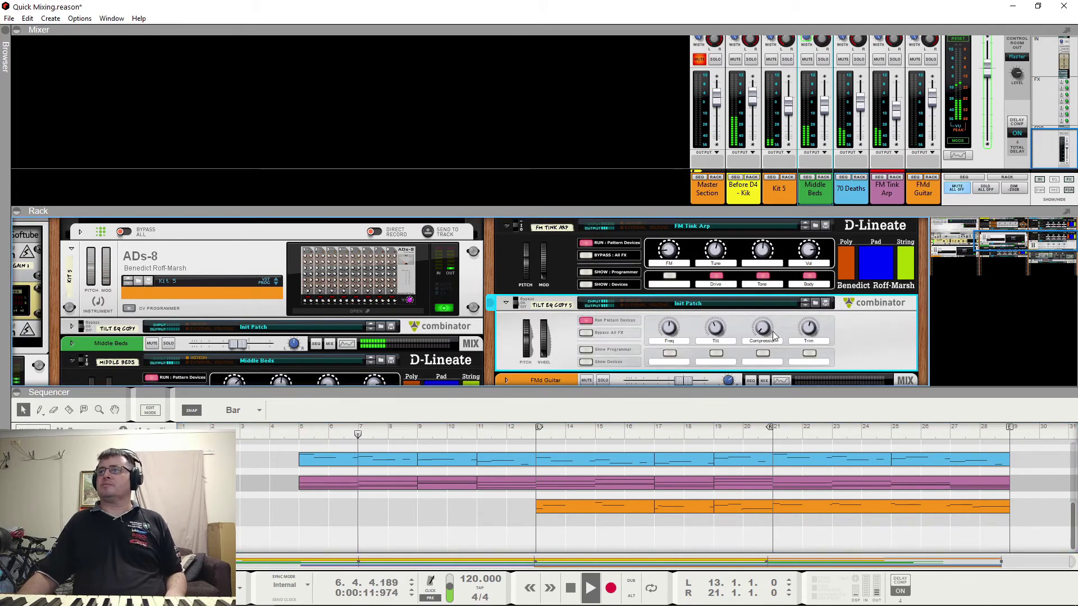
right_click(721, 331)
left_click(759, 335)
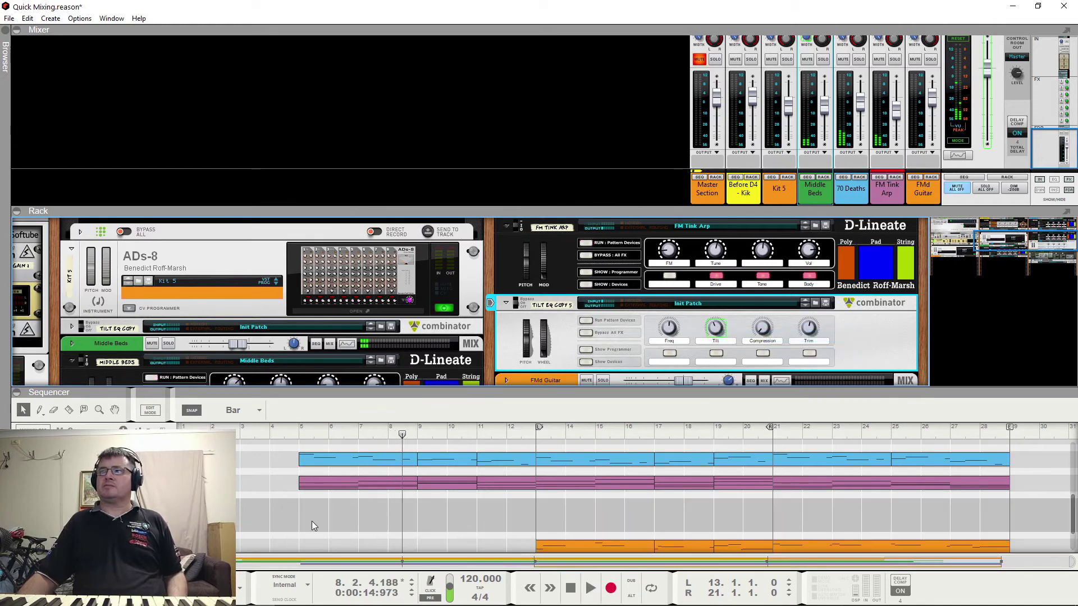
left_click(169, 508)
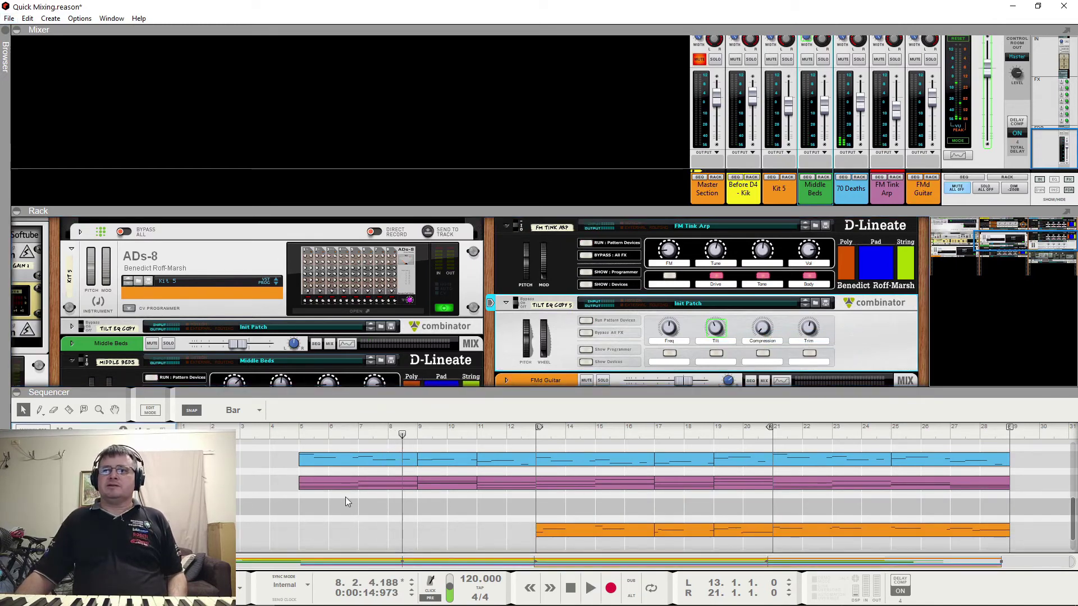
left_click_drag(310, 502, 521, 505)
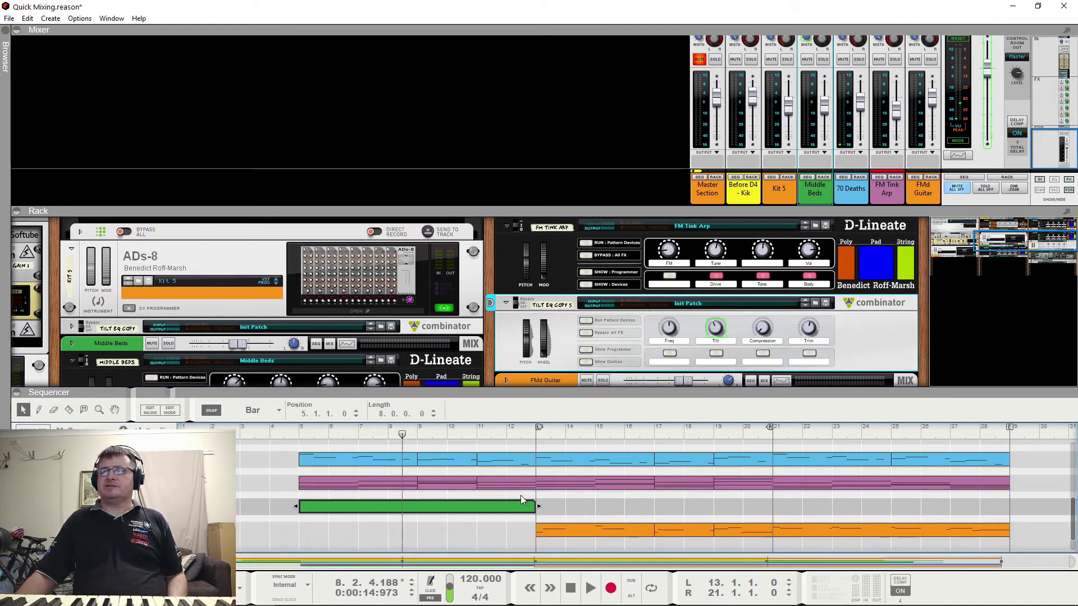
Add Tilt points of 74 at bar 12 and 53 at bar 13 in the FM Tink Arp automation clip.
double_click(330, 508)
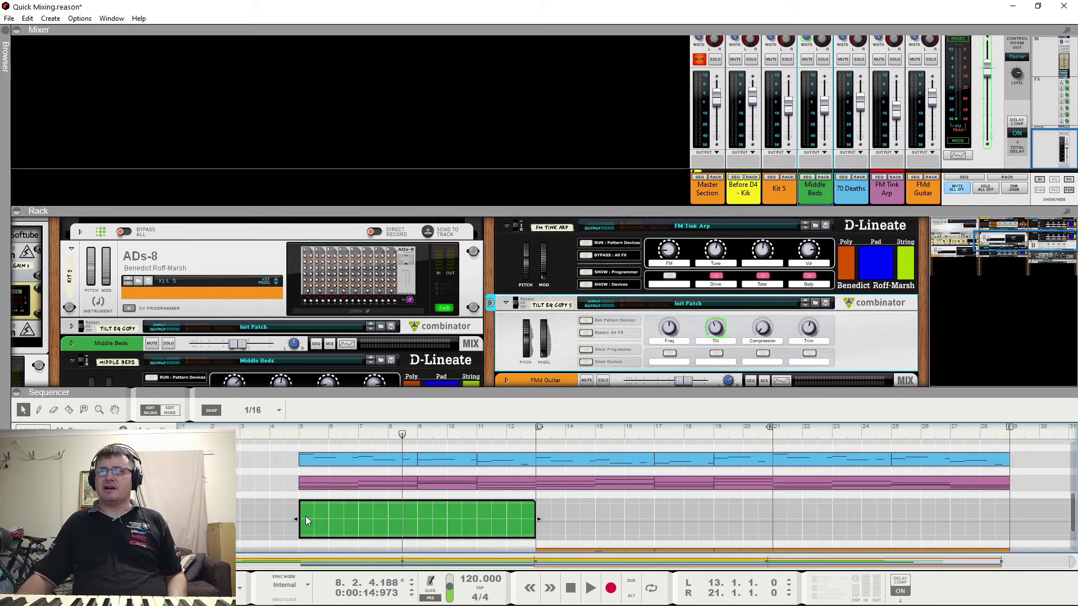
left_click(508, 516)
left_click(328, 414)
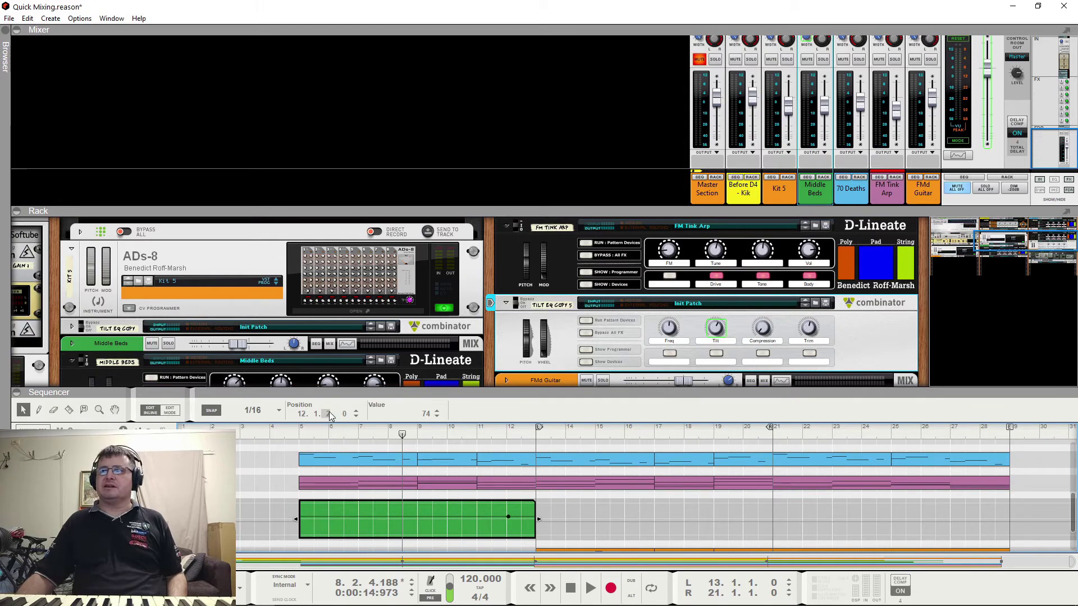
left_click(355, 416)
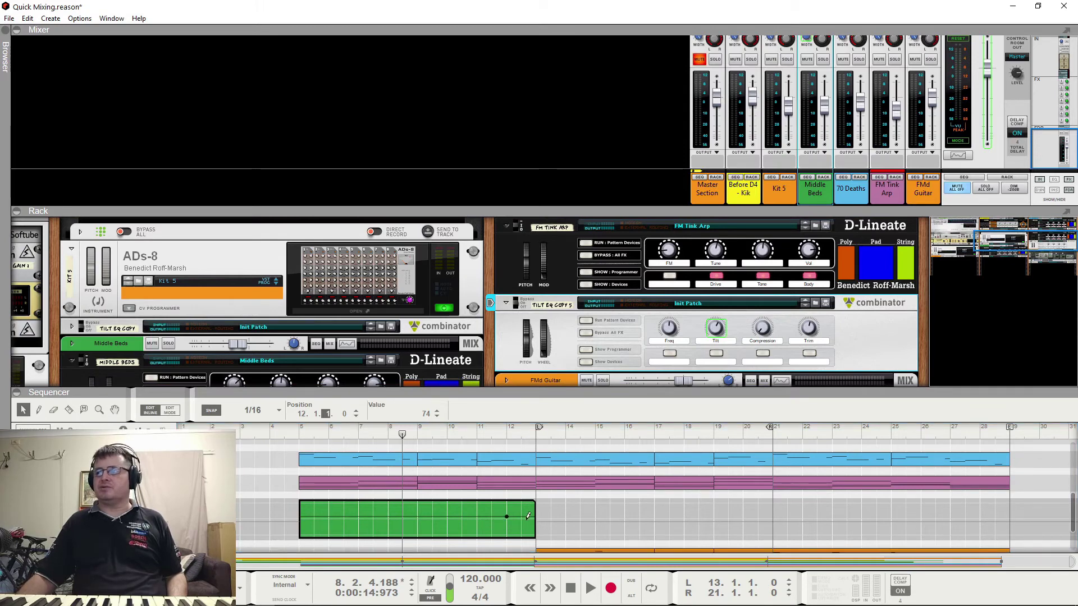
left_click(535, 520)
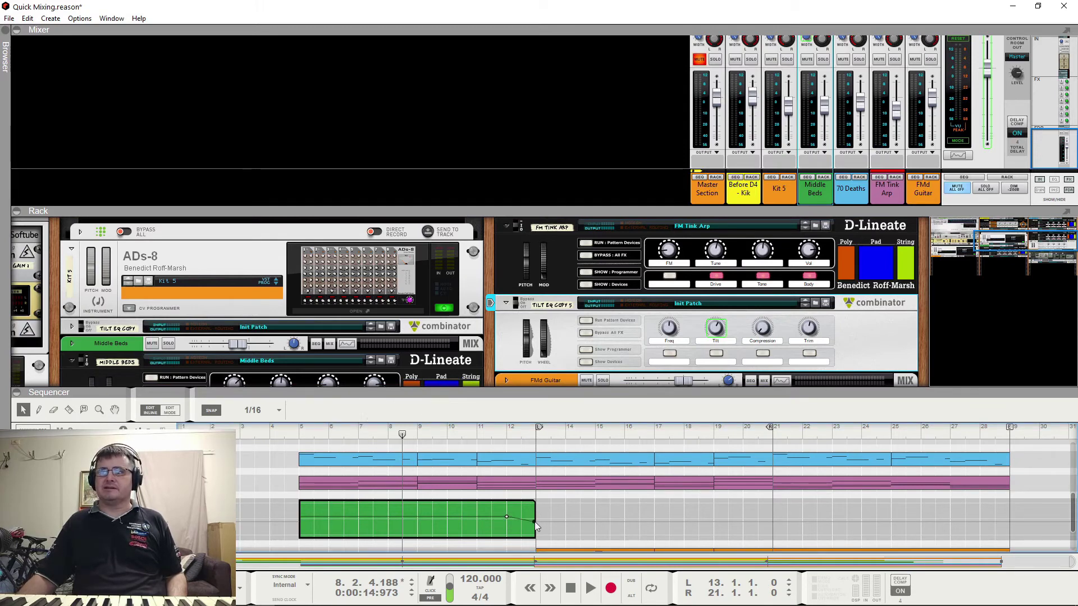
left_click(328, 414)
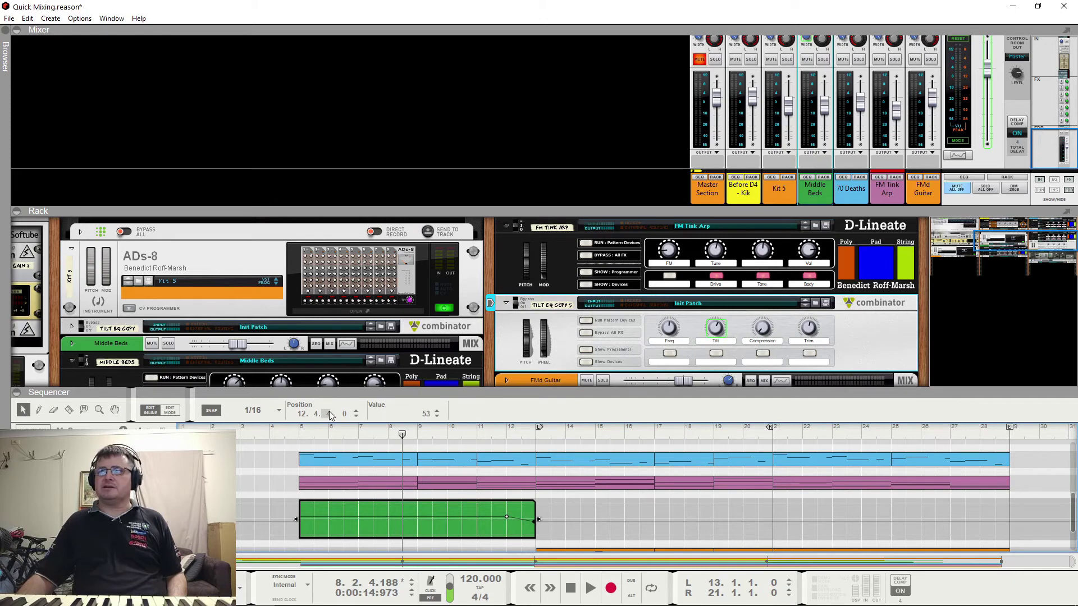
left_click(356, 410)
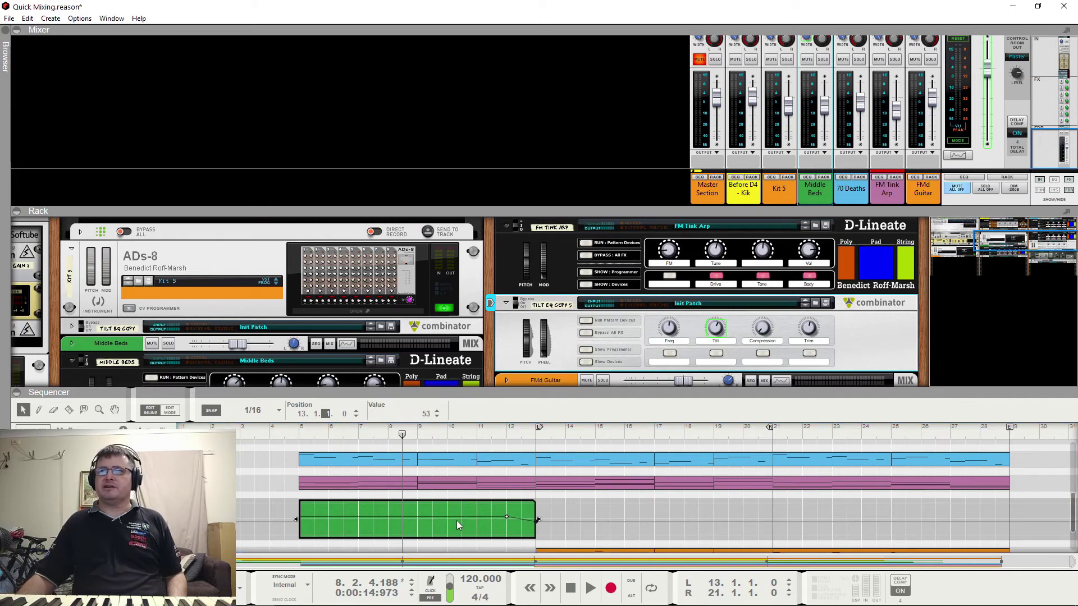
Extend the start of the FM Tink Arp Tilt clip back to bar 4 for a length of 9 bars.
left_click(276, 506)
left_click(300, 512)
left_click_drag(294, 508, 272, 507)
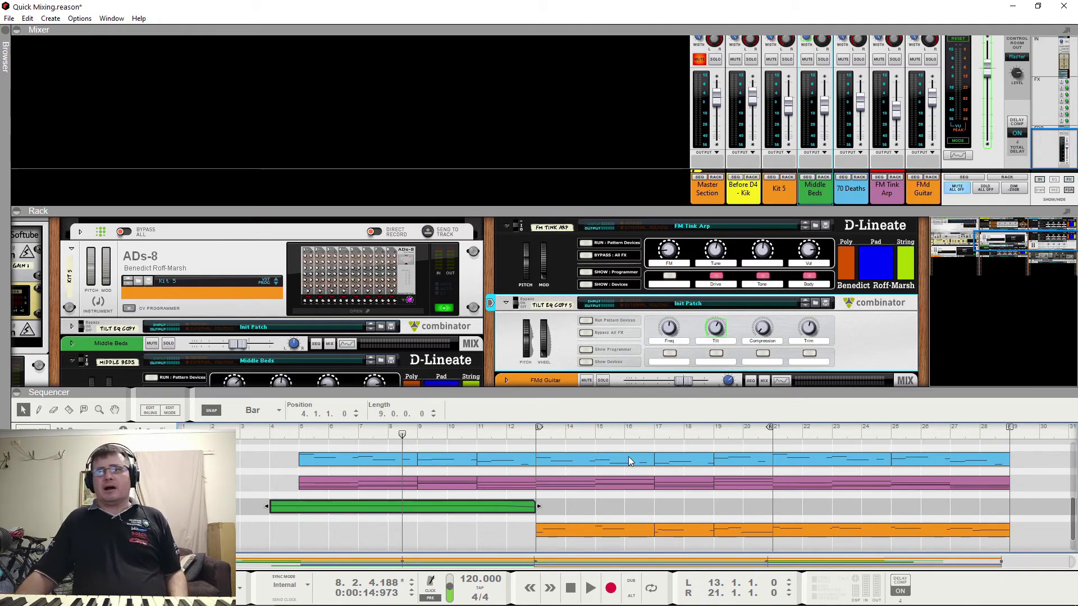
Bend the Tilt ramp between bars 12 and 13 into a curve, and place the playhead just before bar 4.
double_click(497, 506)
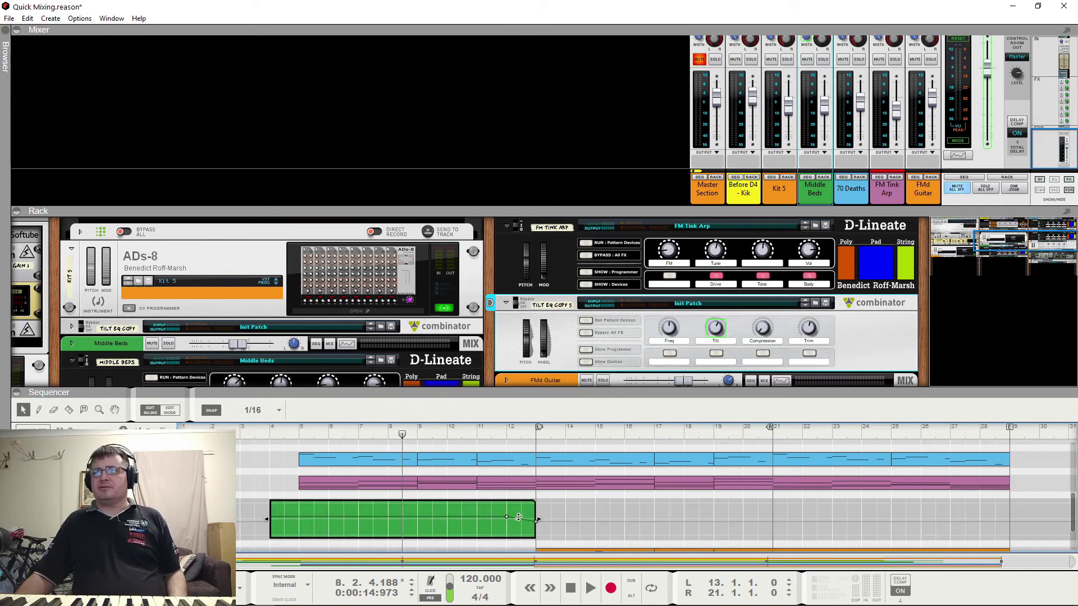
left_click_drag(518, 517, 527, 514)
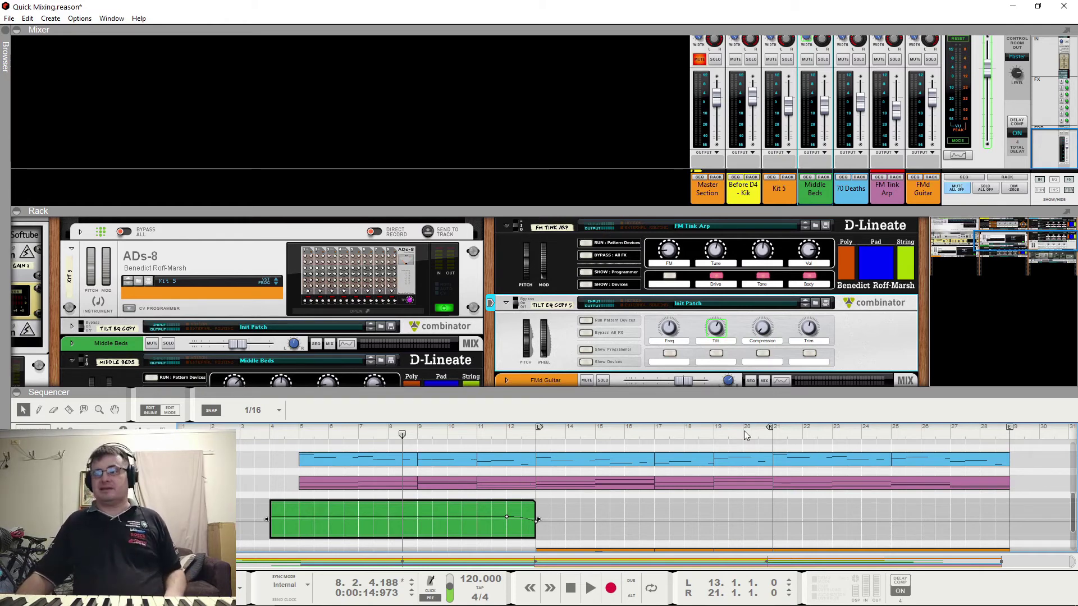
left_click(267, 433)
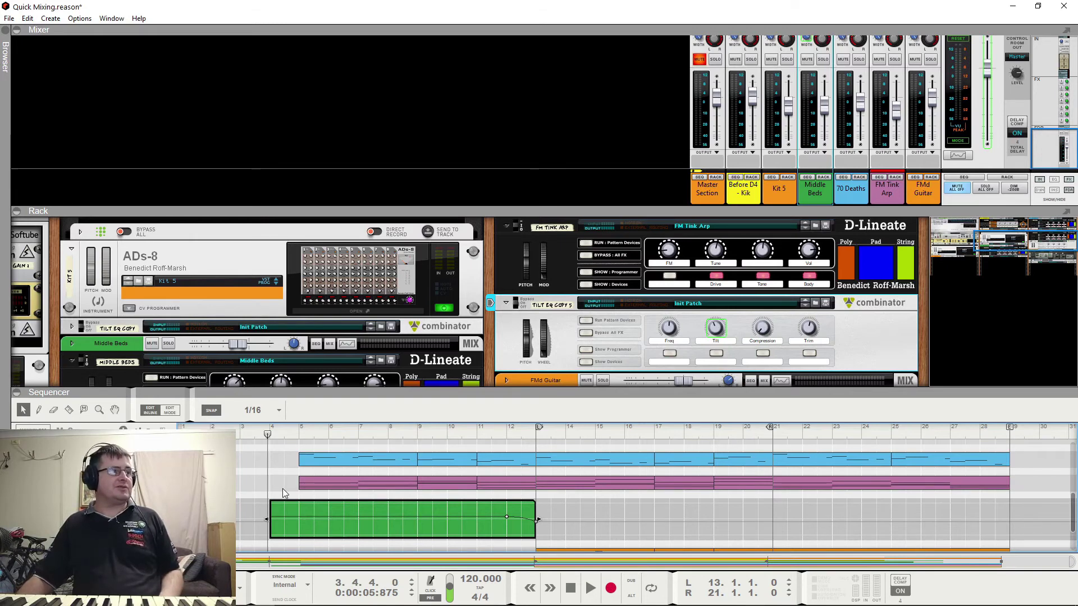
Play the song from just before bar 4 to audition the FM Tink Arp's Tilt automation.
key("space")
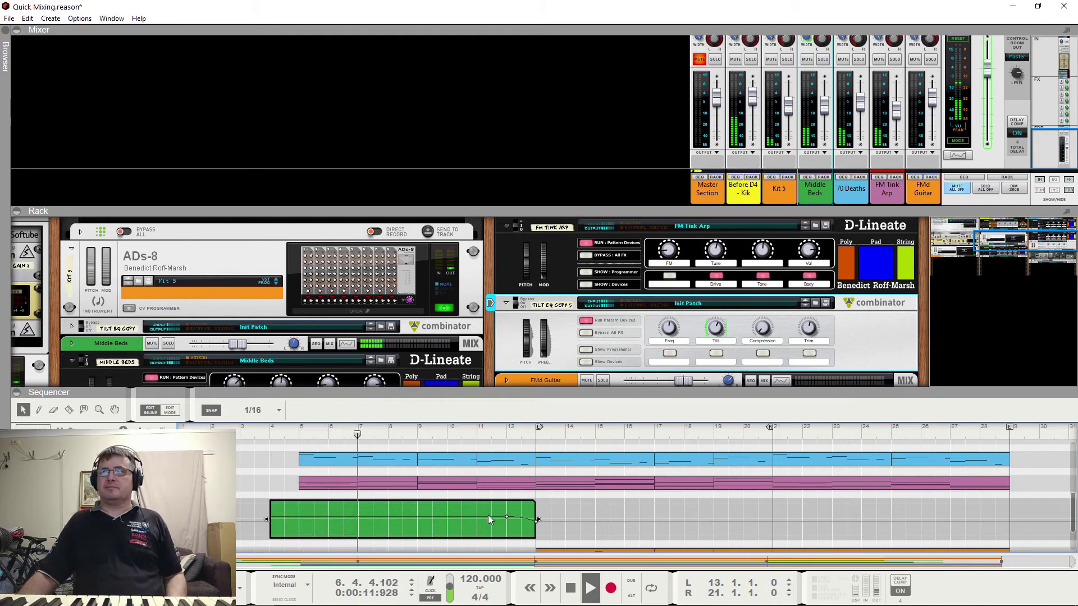
key("space")
left_click_drag(523, 524, 540, 528)
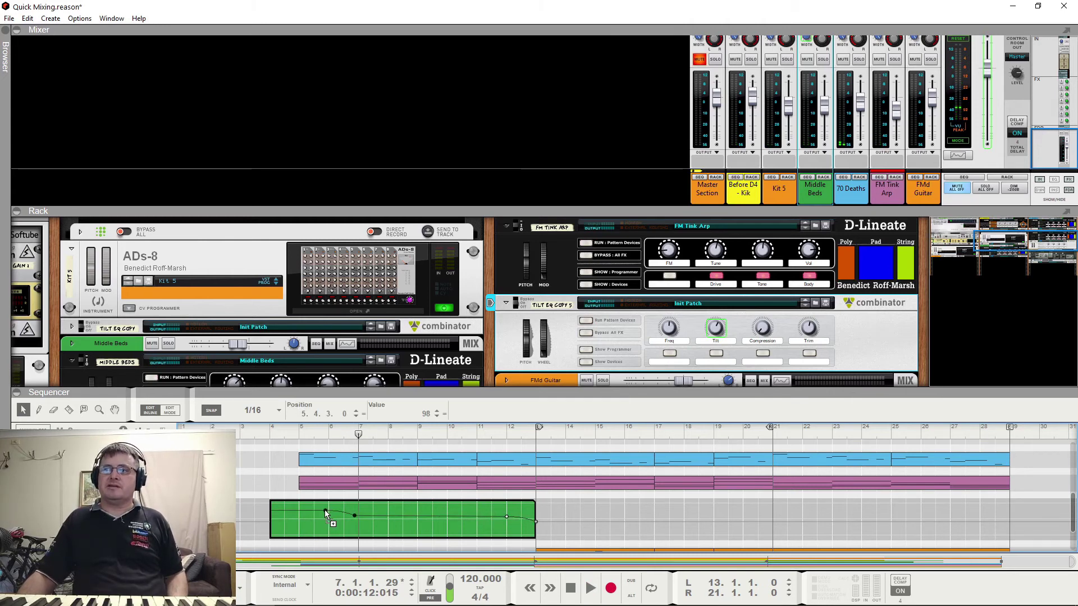
left_click(322, 513)
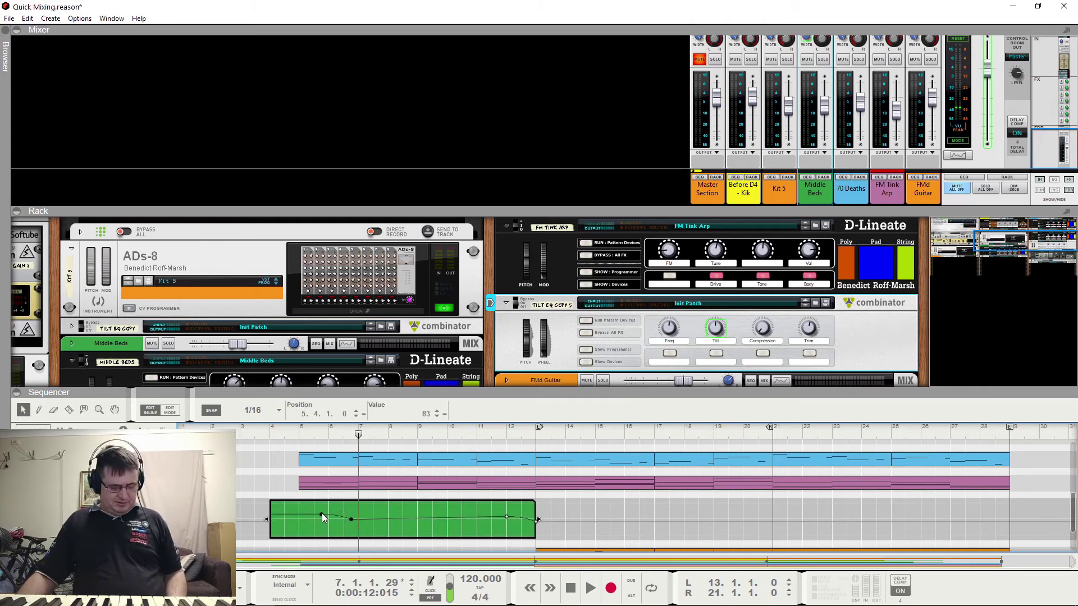
key("Delete")
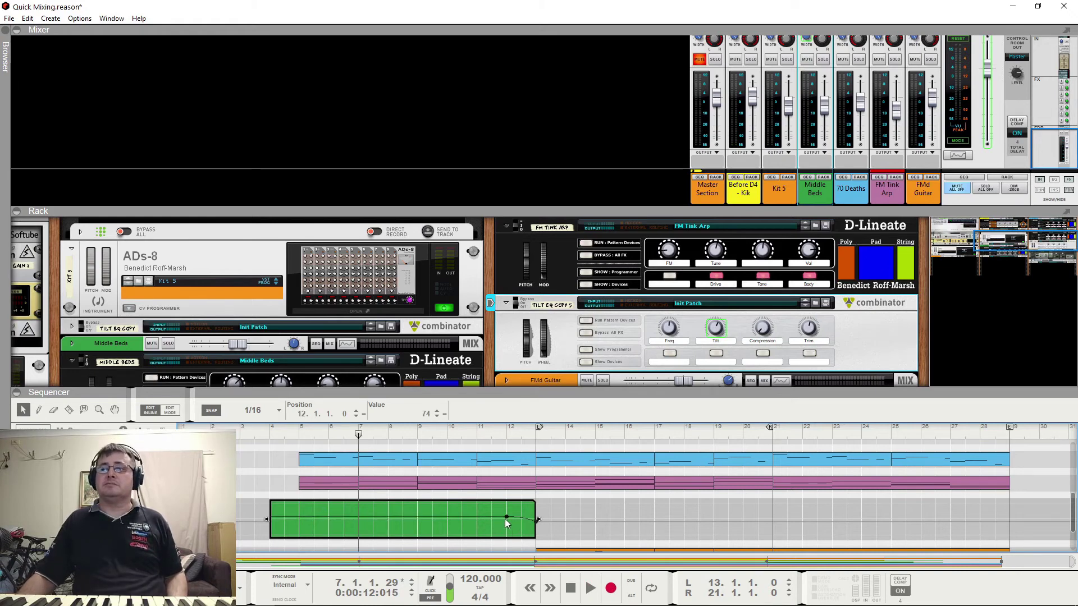
left_click_drag(381, 517, 381, 523)
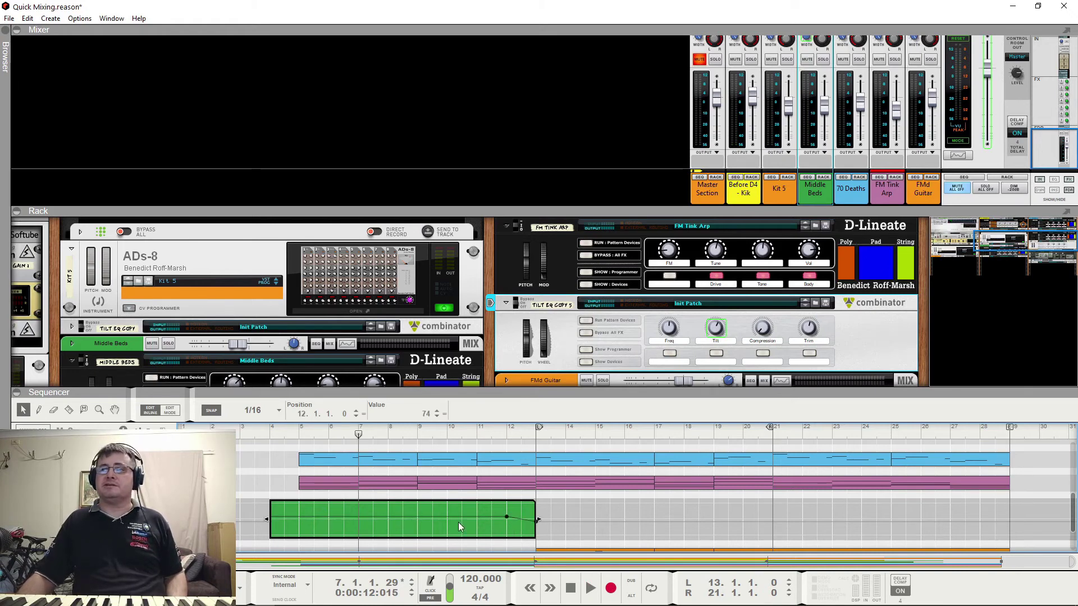
mouse_move(508, 517)
left_mouse_down()
mouse_move(516, 522)
mouse_move(487, 517)
mouse_move(497, 516)
left_mouse_up()
key("ctrl+z")
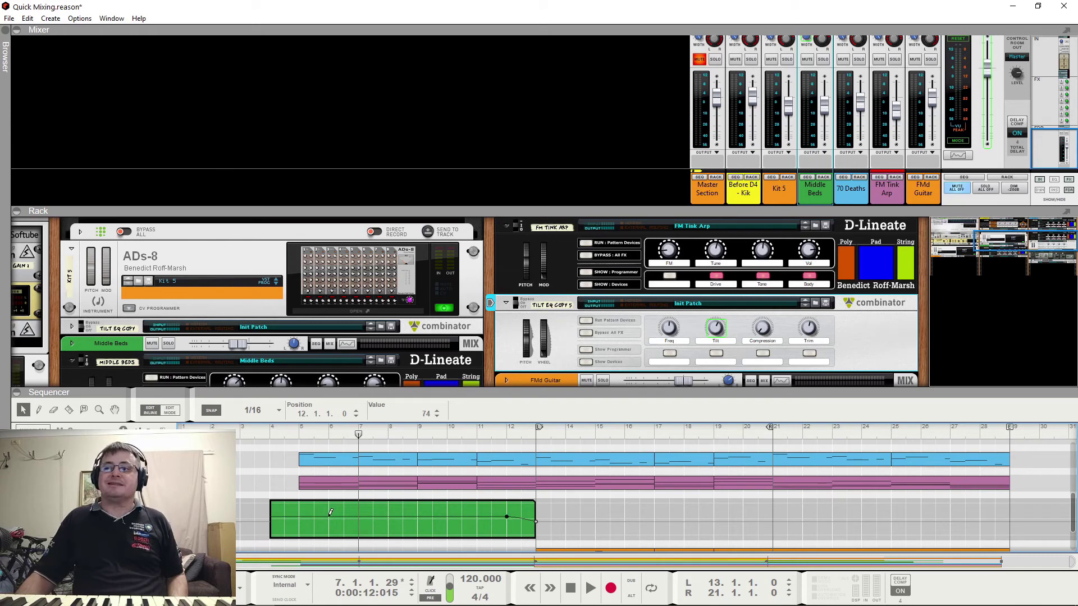
Add Tilt points of 53 at bar 5 and 74 at bar 6 in the FM Tink Arp clip, and audition the rise.
left_click(300, 521)
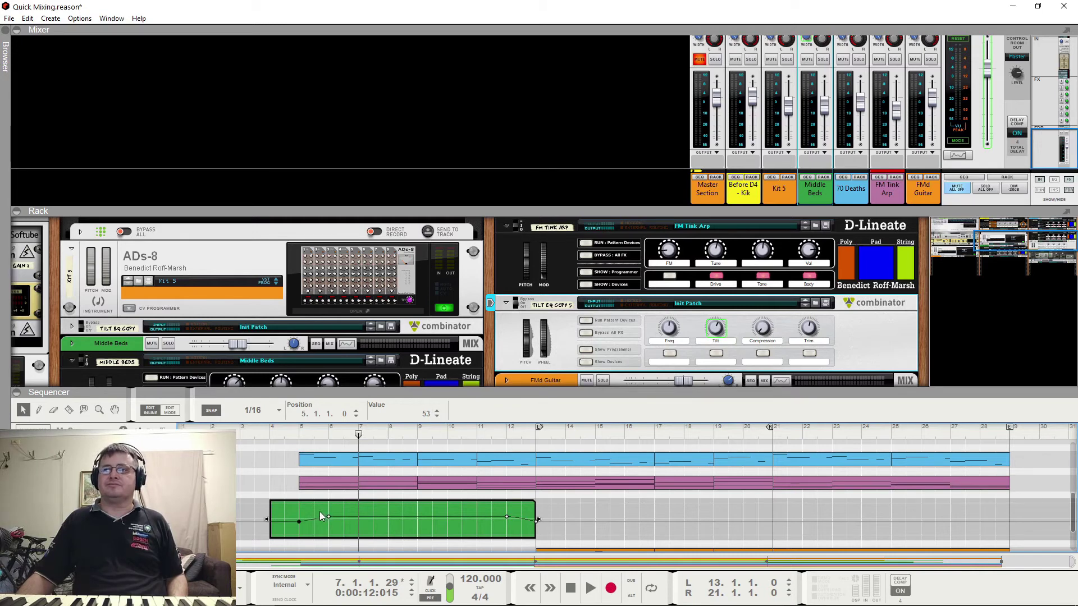
left_click(290, 430)
key("space")
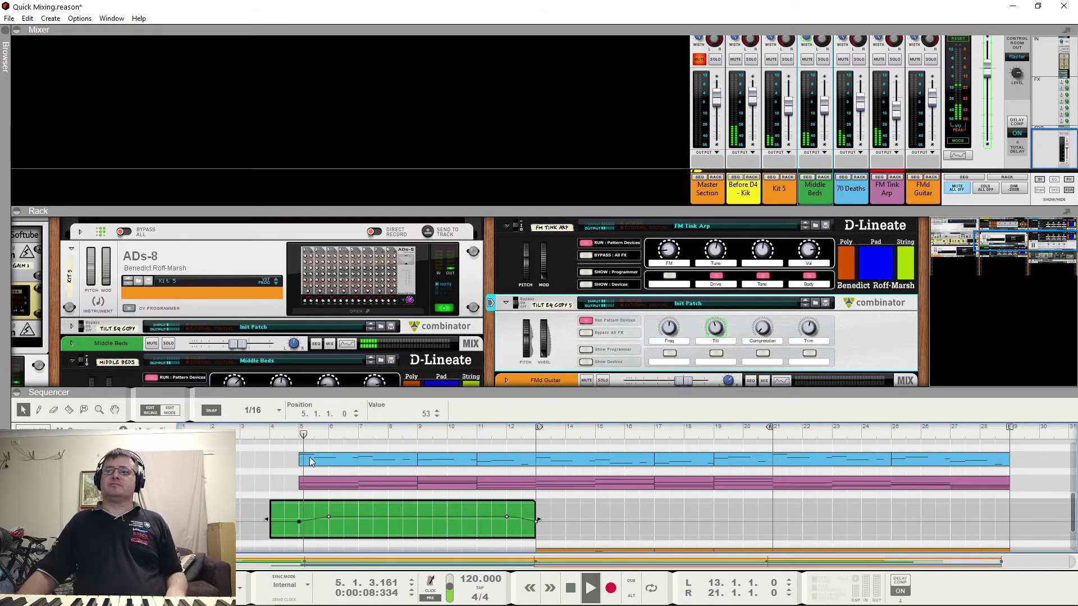
key("space")
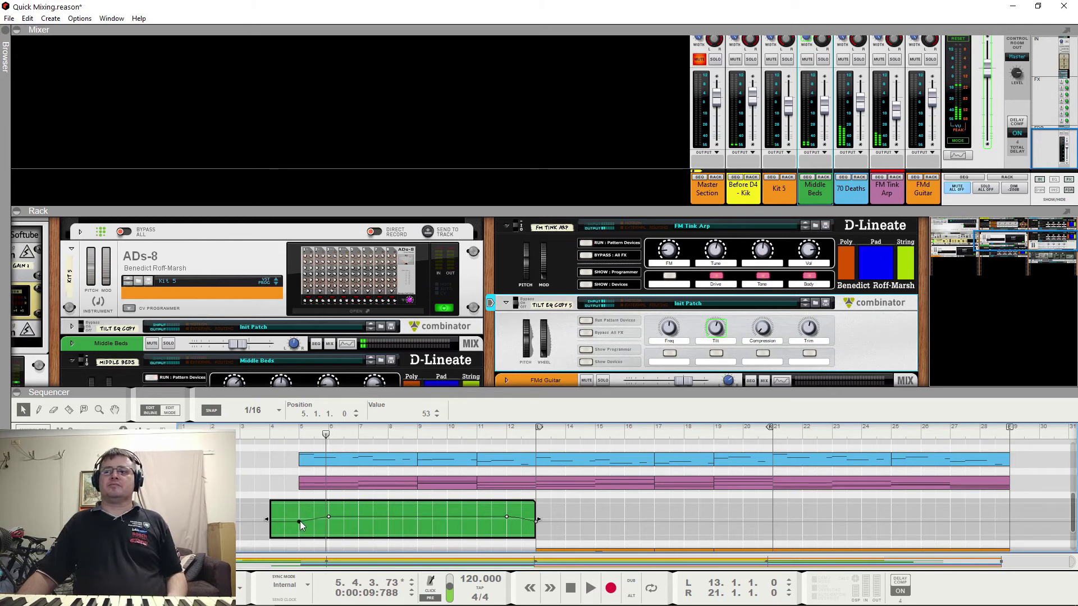
Lower the FM Tink Arp's Tilt point at bar 5 to 0 and audition the ramp from bar 4.
left_click_drag(299, 522, 299, 536)
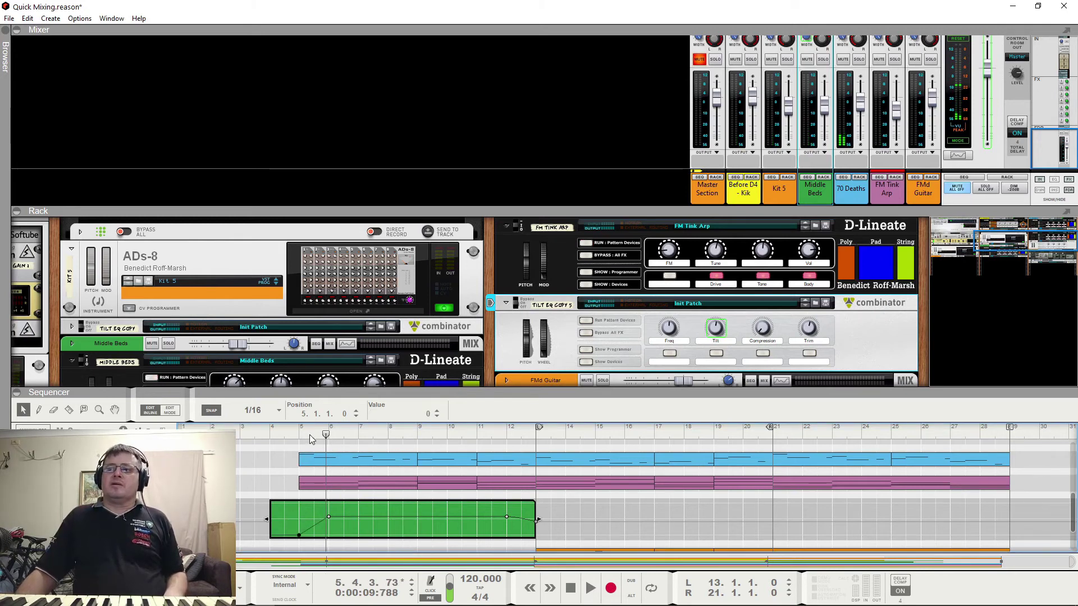
left_click(279, 433)
key("space")
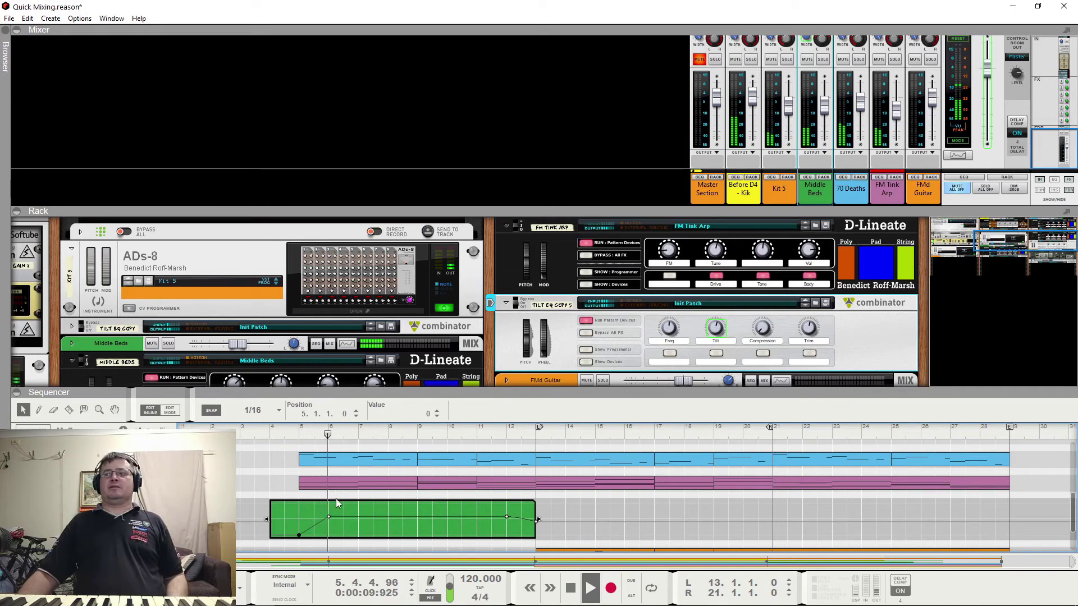
Stop playback, move the Tilt point at bar 6 to bar 7, and leave the automation clip.
left_click(328, 517)
key("space")
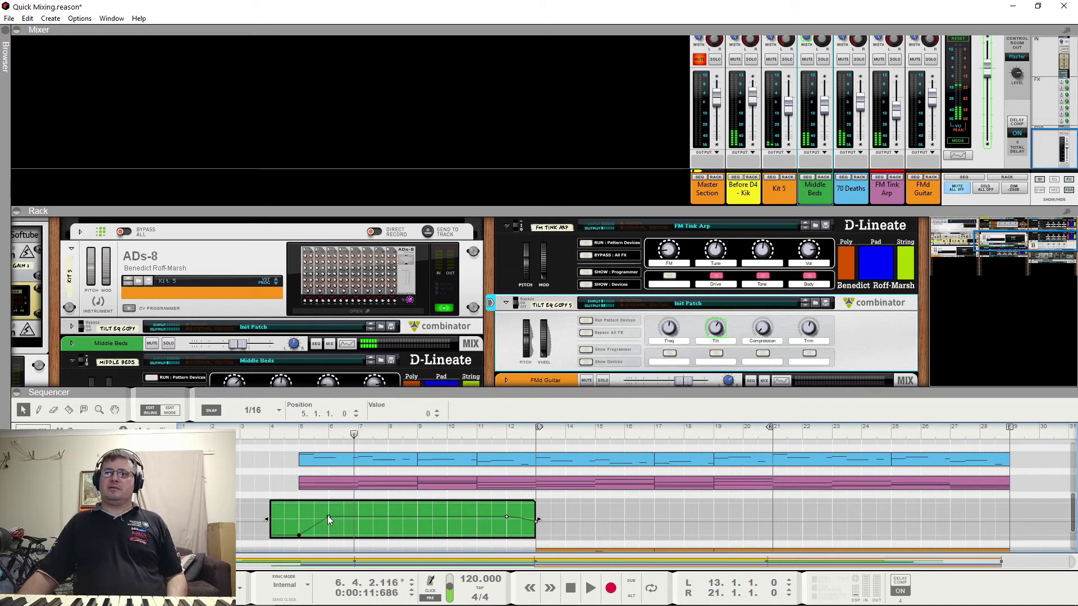
left_click(355, 410)
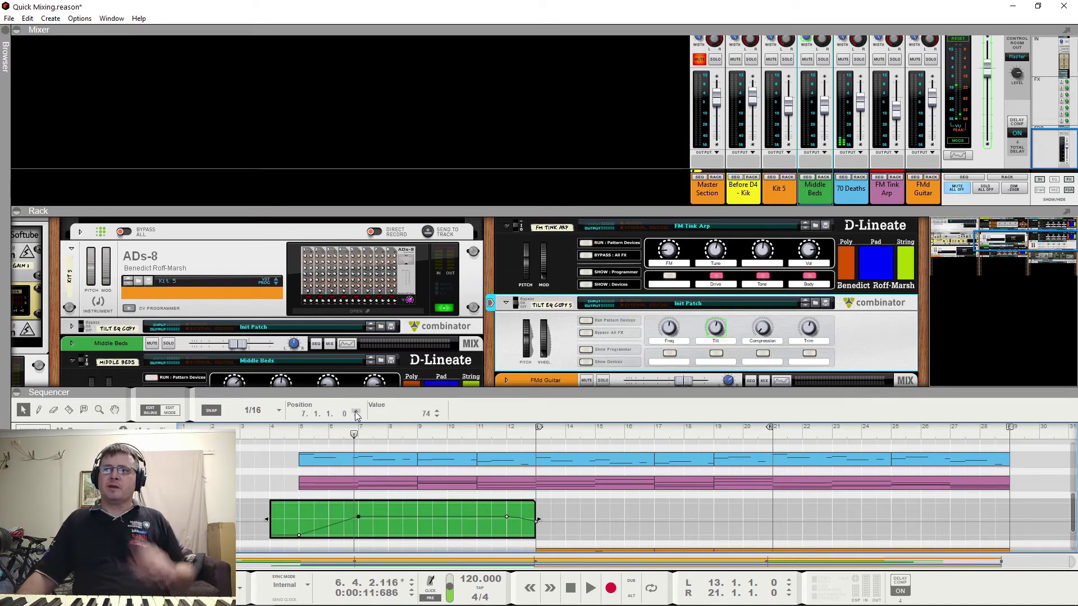
left_click(304, 461)
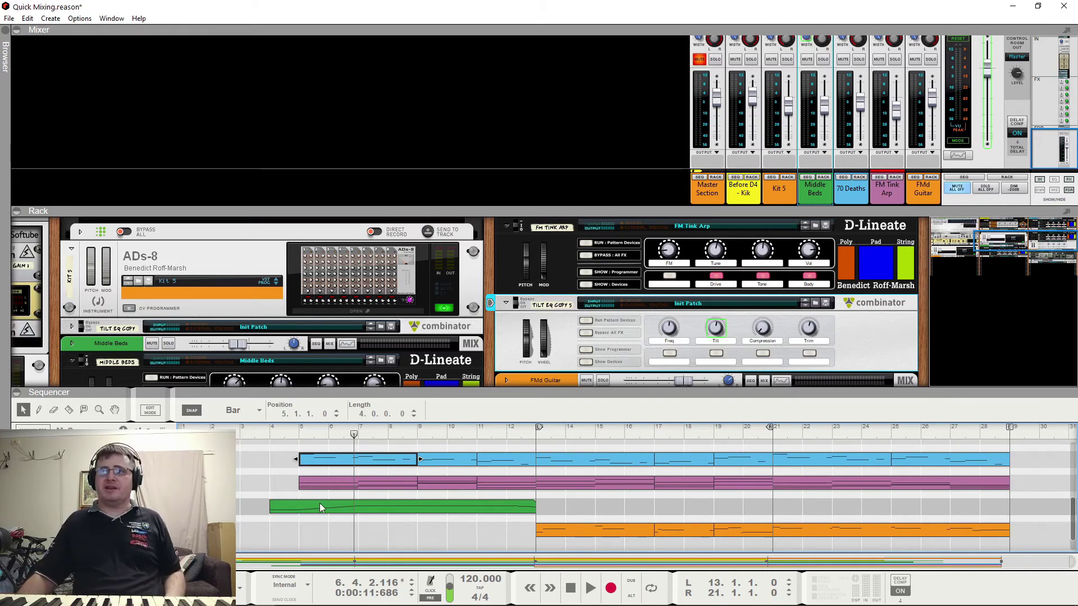
Create a Trim automation lane for the FM Tink Arp's Tilt EQ and draw a 9-bar clip from bar 4 to bar 13.
right_click(804, 336)
left_click(823, 337)
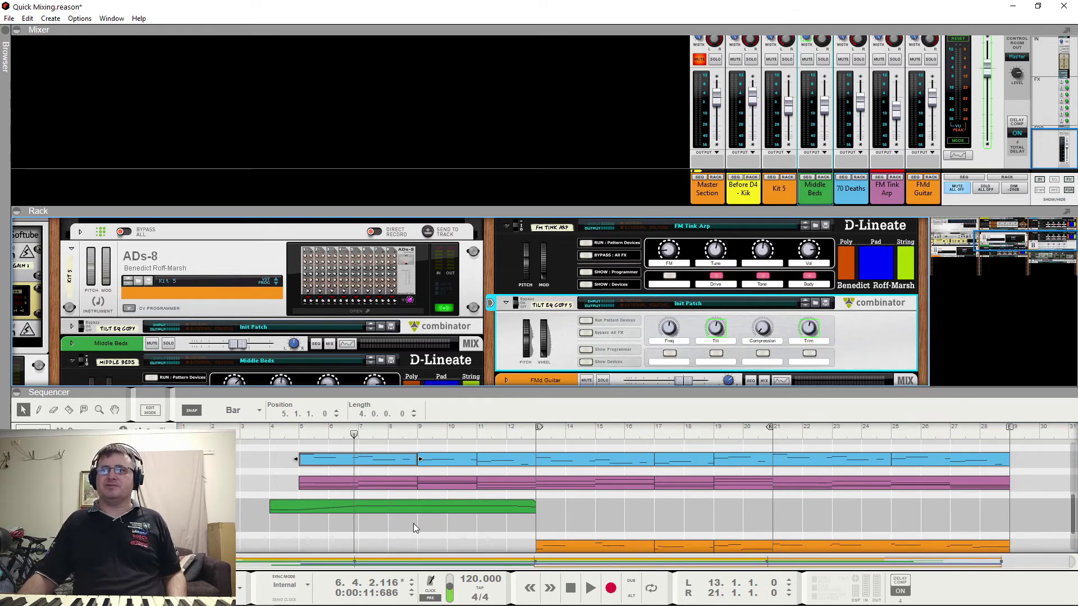
left_click_drag(414, 523, 295, 518)
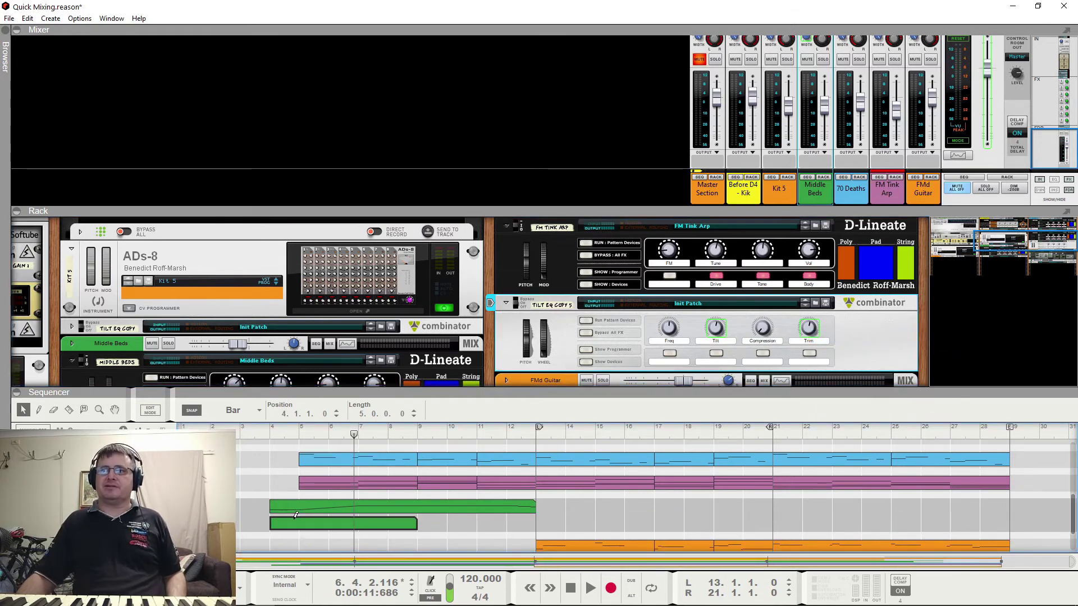
left_click_drag(420, 522, 534, 522)
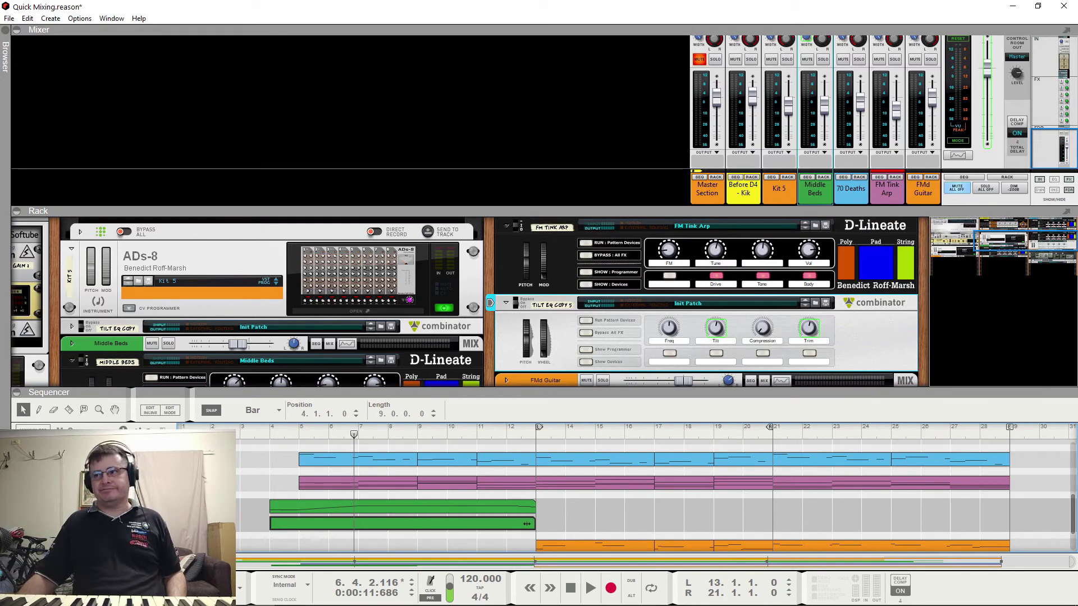
Open the Trim clip for editing and add points of 68 at bar 13 and 80 at bar 10.
double_click(524, 528)
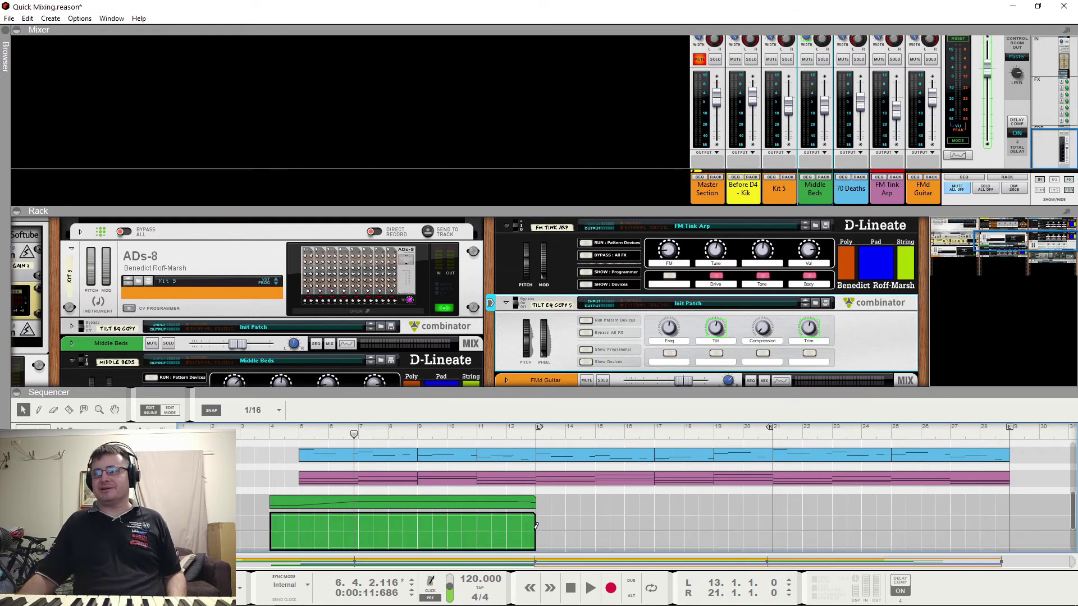
left_click(536, 528)
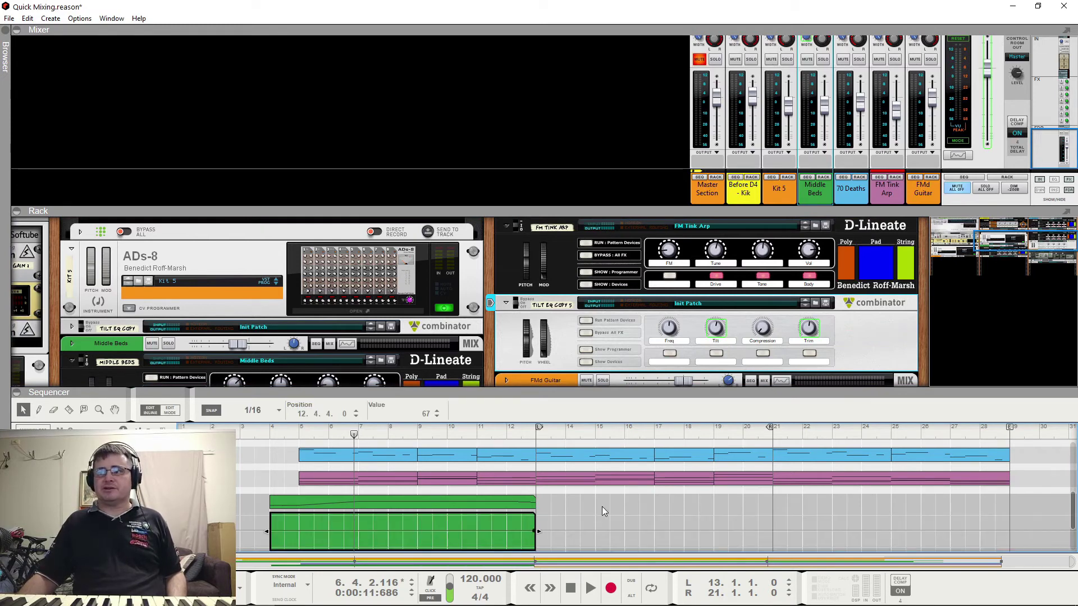
left_click(436, 412)
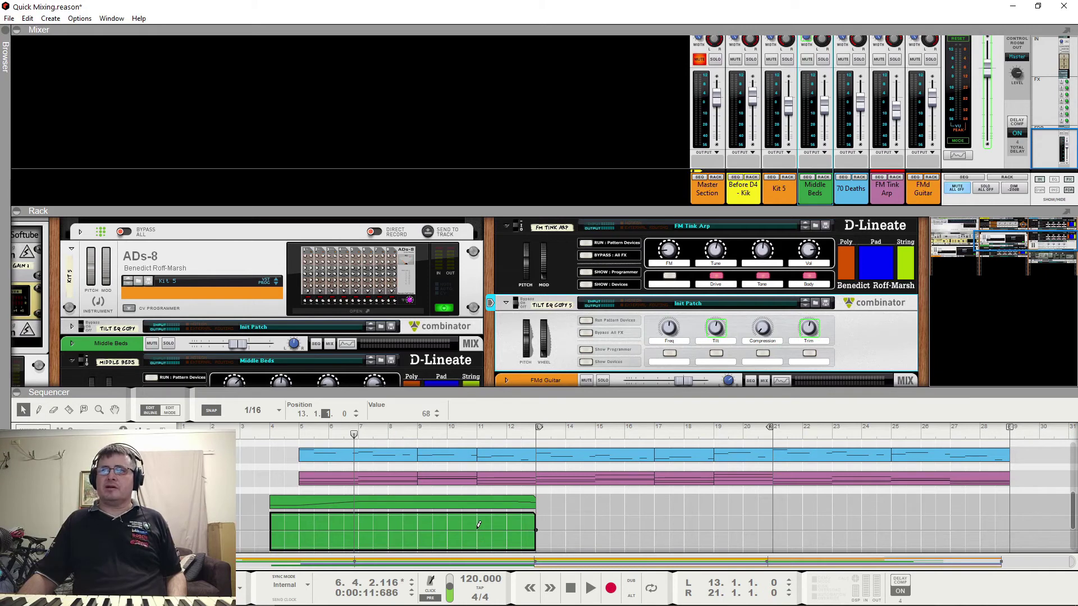
left_click(448, 527)
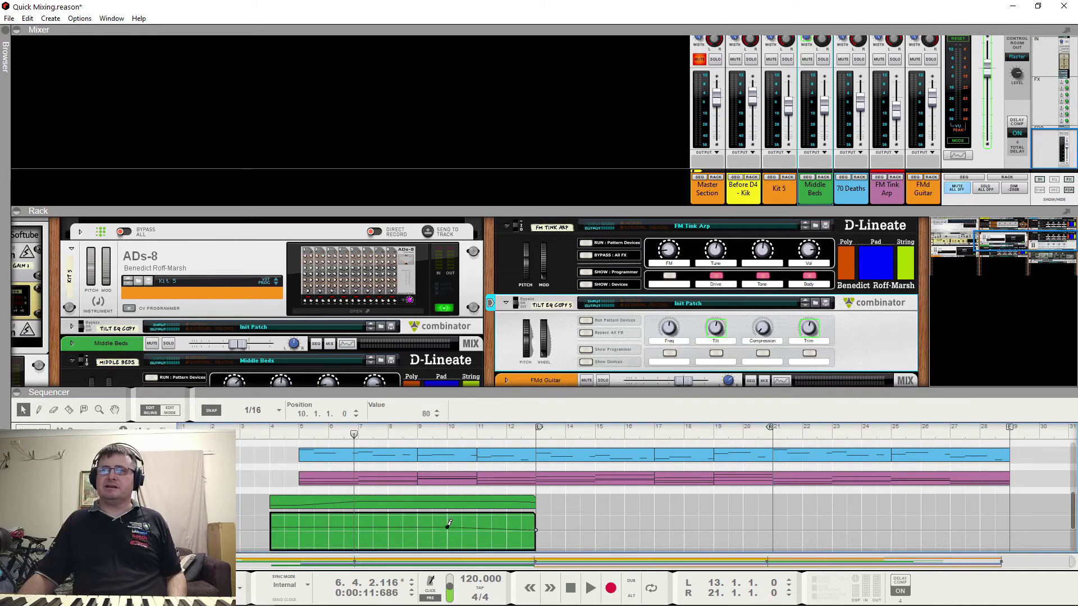
Add a Trim point of 32 at bar 5 in the FM Tink Arp automation clip.
left_click(298, 540)
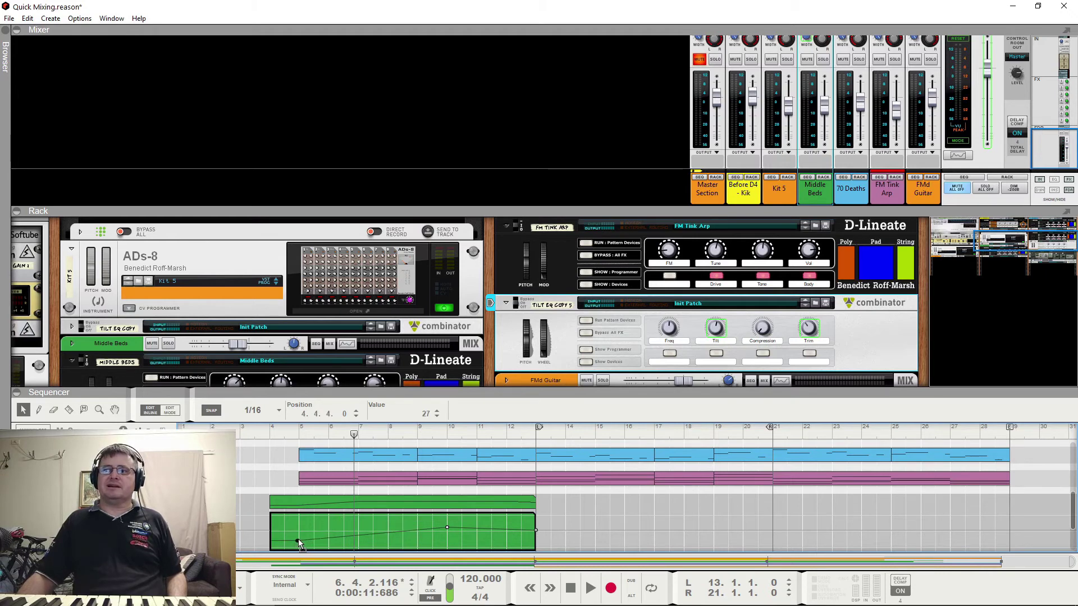
left_click(440, 411)
left_click(440, 411)
left_click(440, 411)
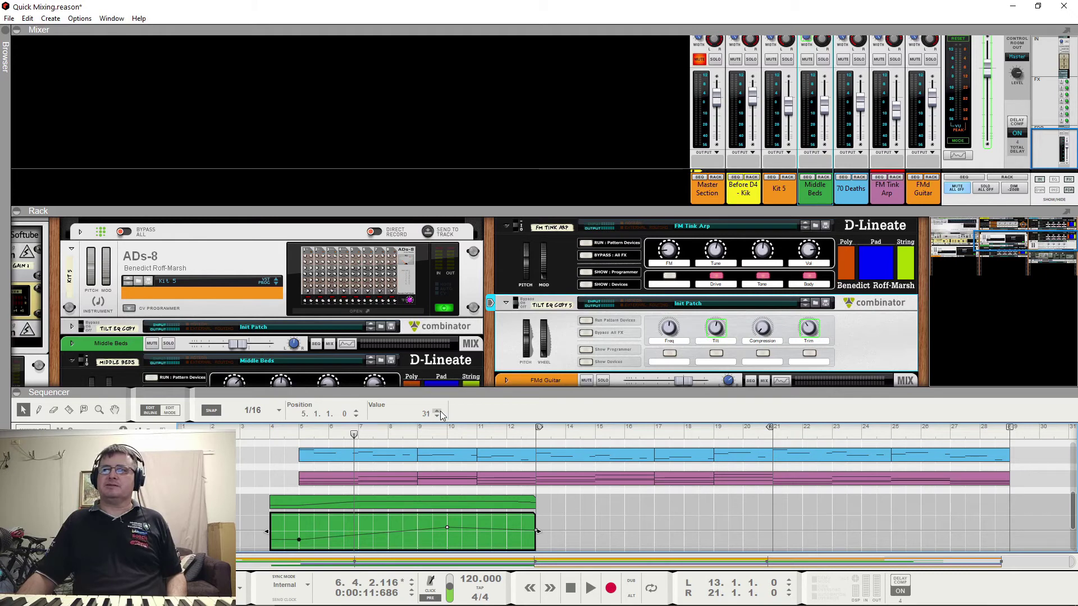
Play from bar 4 past bar 13 to audition the Tilt and Trim automation, and close the Trim clip editing.
left_click(269, 437)
key("space")
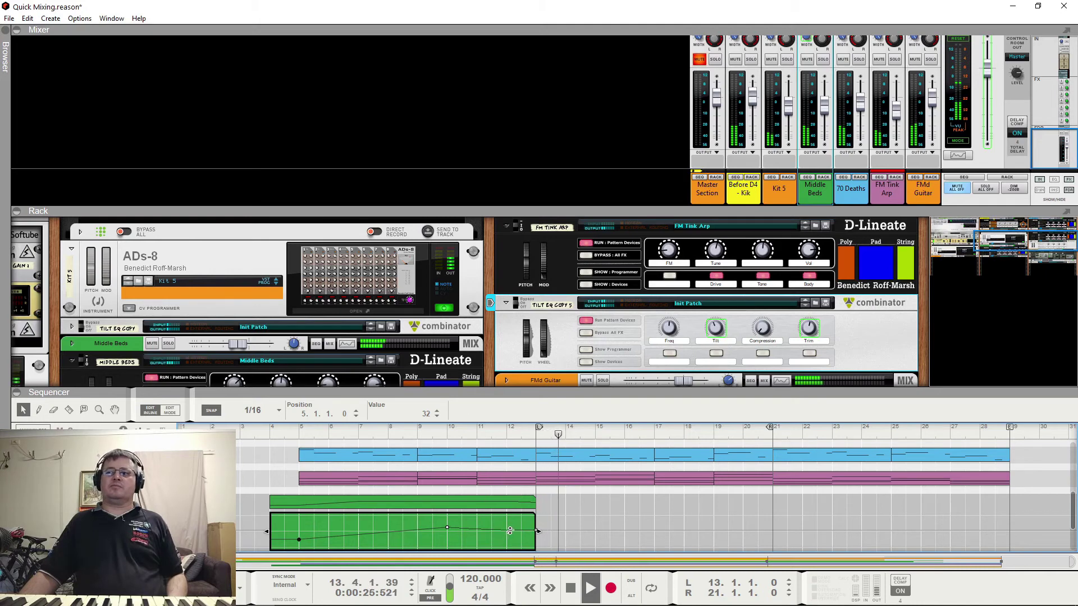
key("space")
key("Escape")
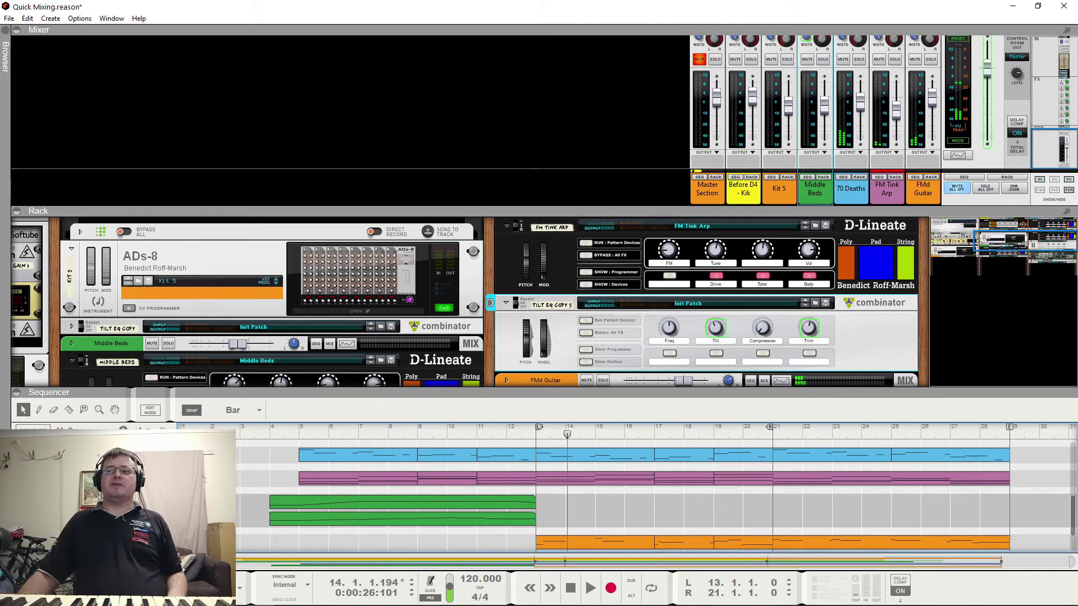
Collapse the FM Tink Arp's automation lanes and play from bar 11 to about bar 14.
left_click(19, 497)
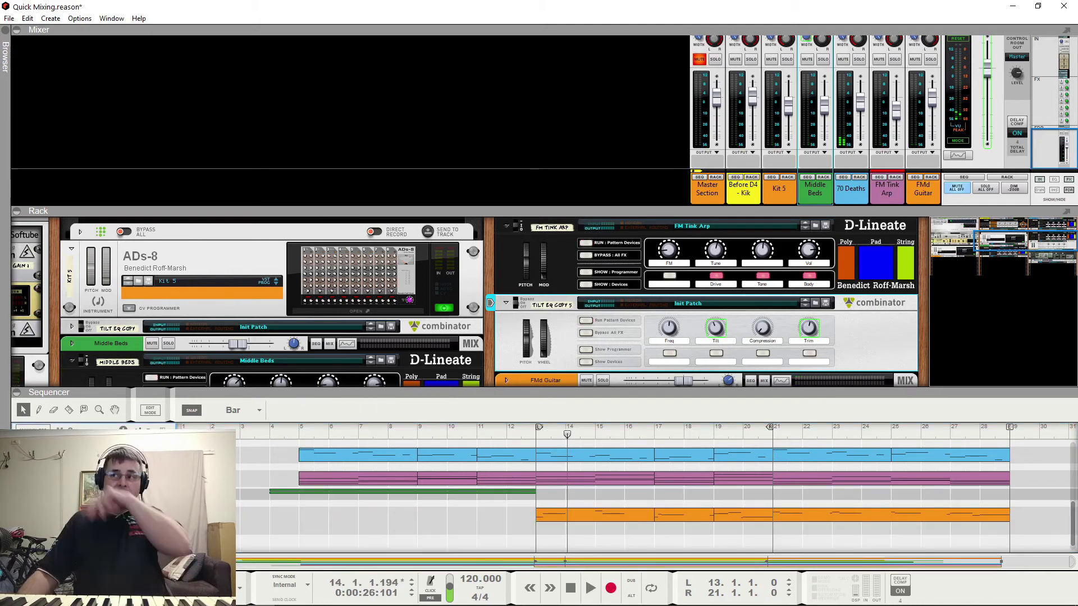
left_click(474, 432)
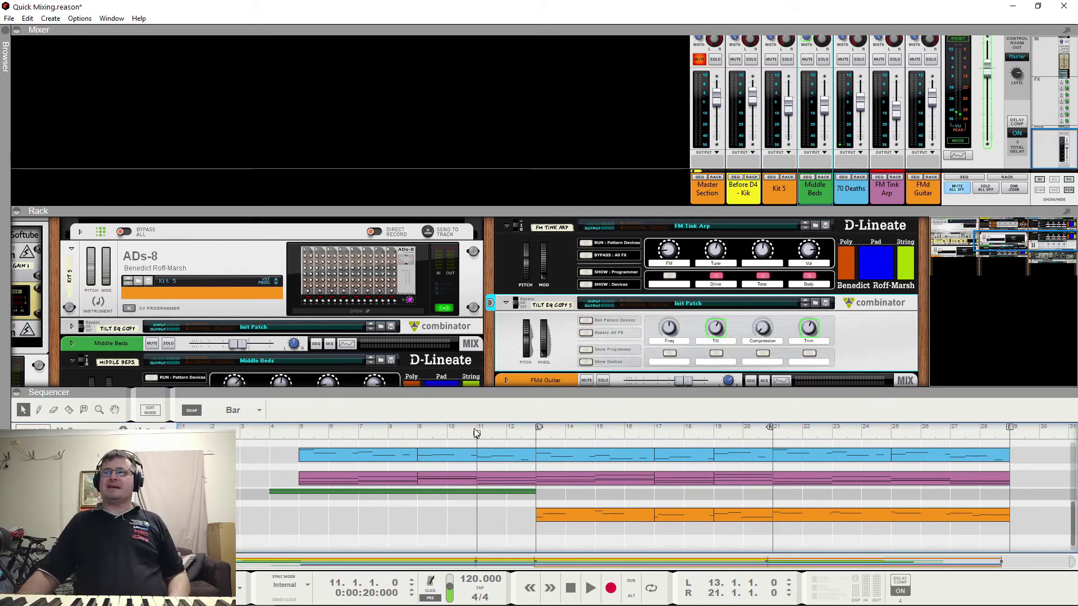
key("space")
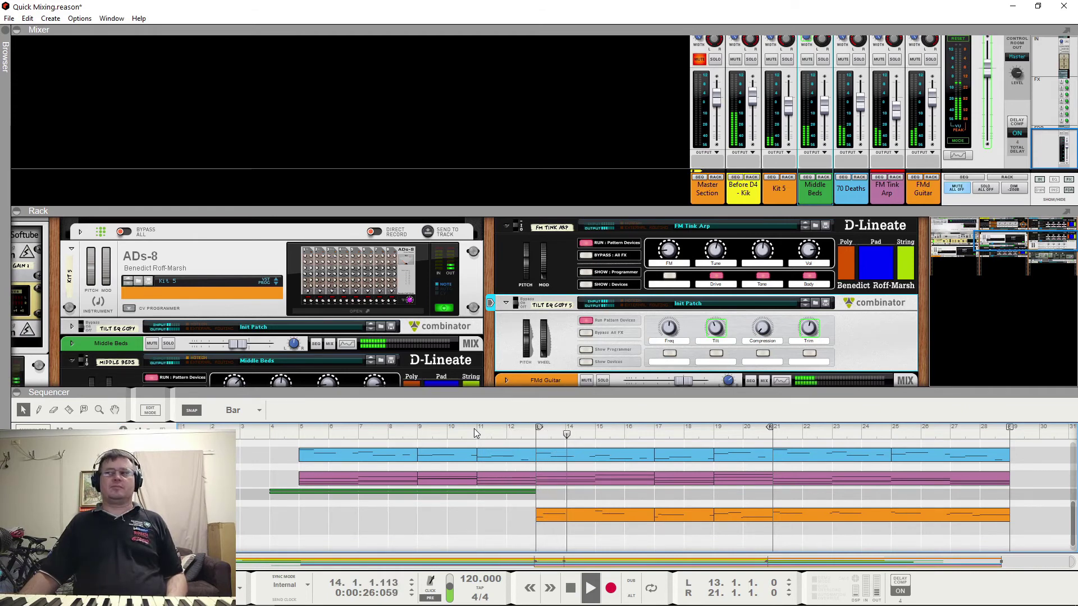
key("space")
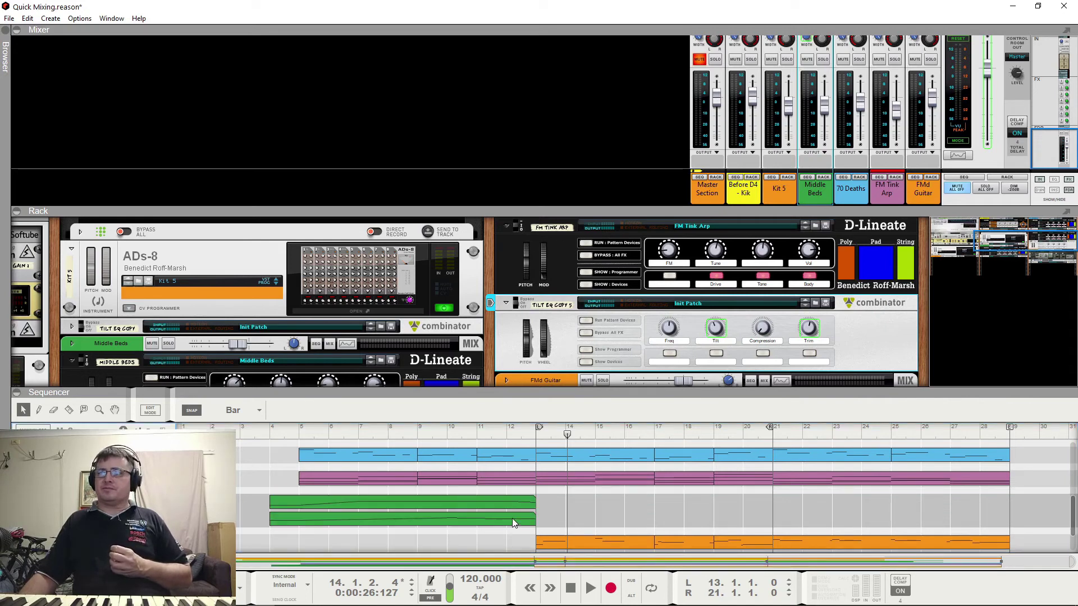
Select the FM Tink Arp's Tilt clip and play the transition into bar 13 twice, starting from bar 11.
left_click(520, 504)
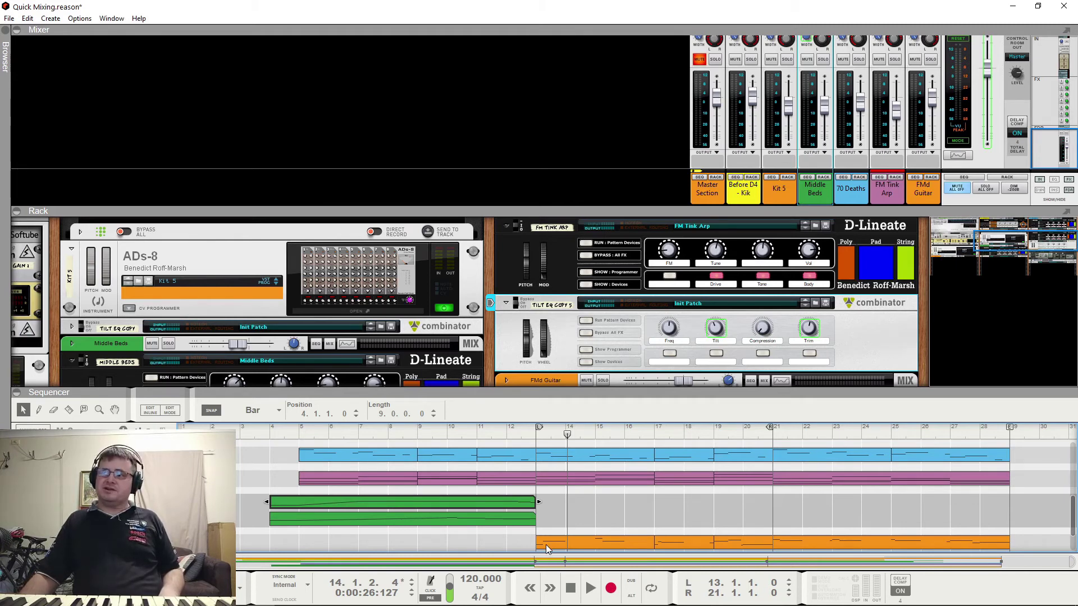
left_click(476, 435)
key("space")
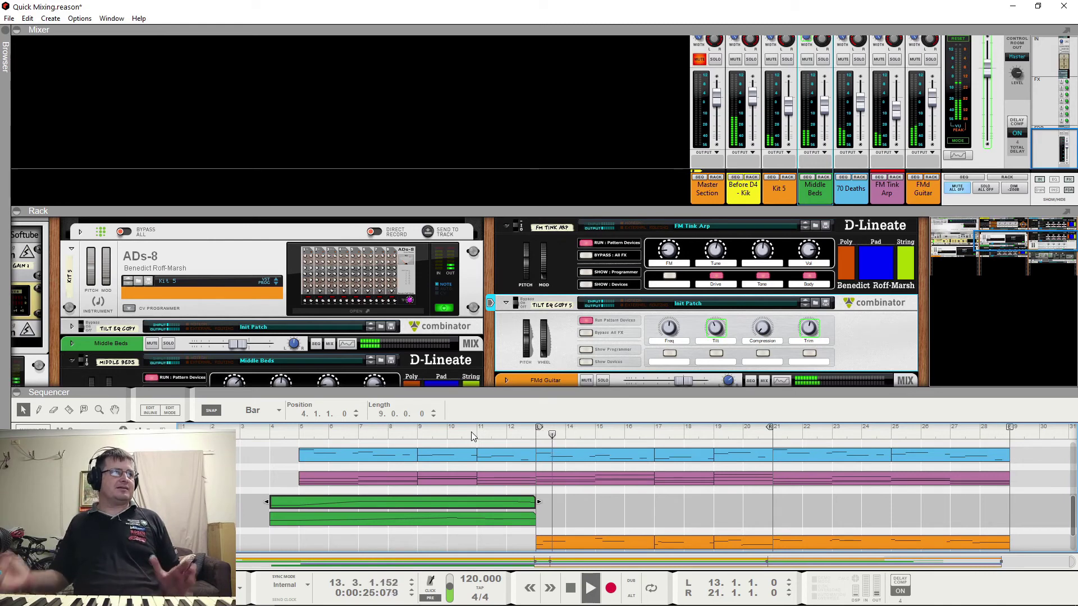
key("space")
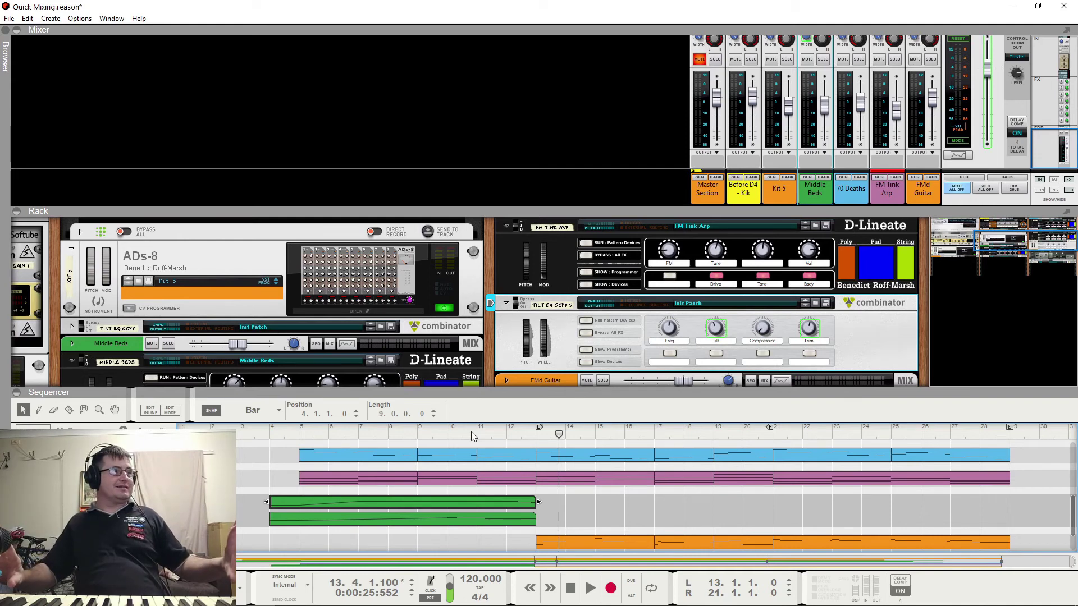
left_click(474, 435)
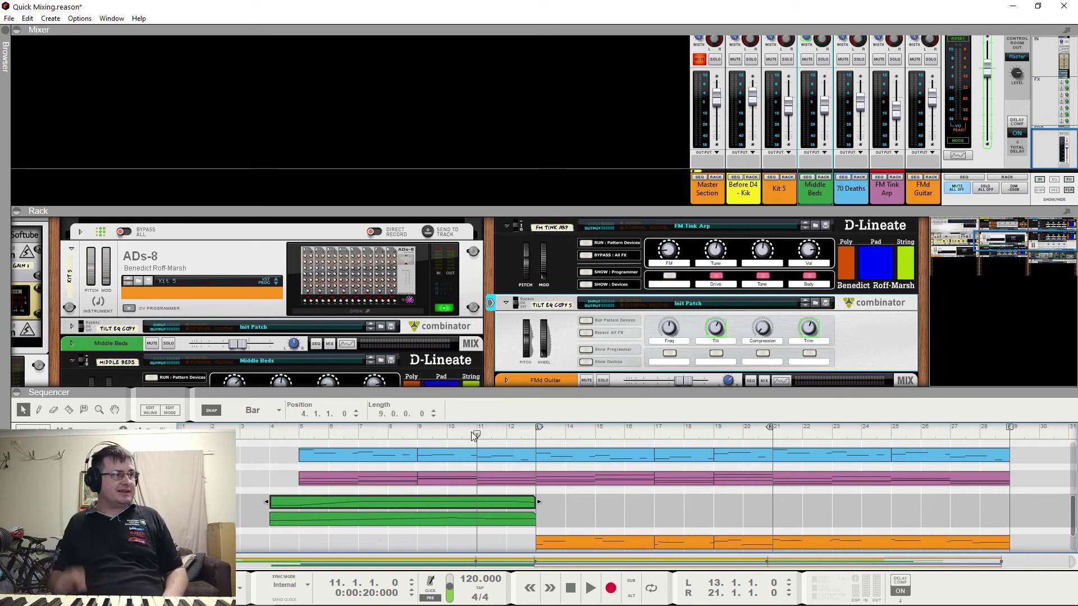
key("space")
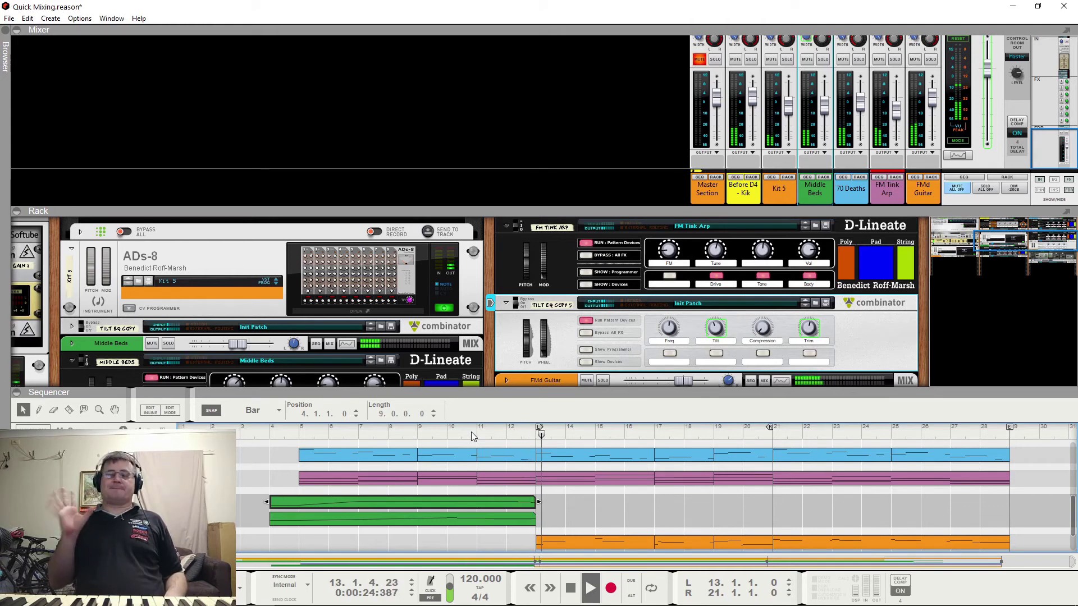
key("space")
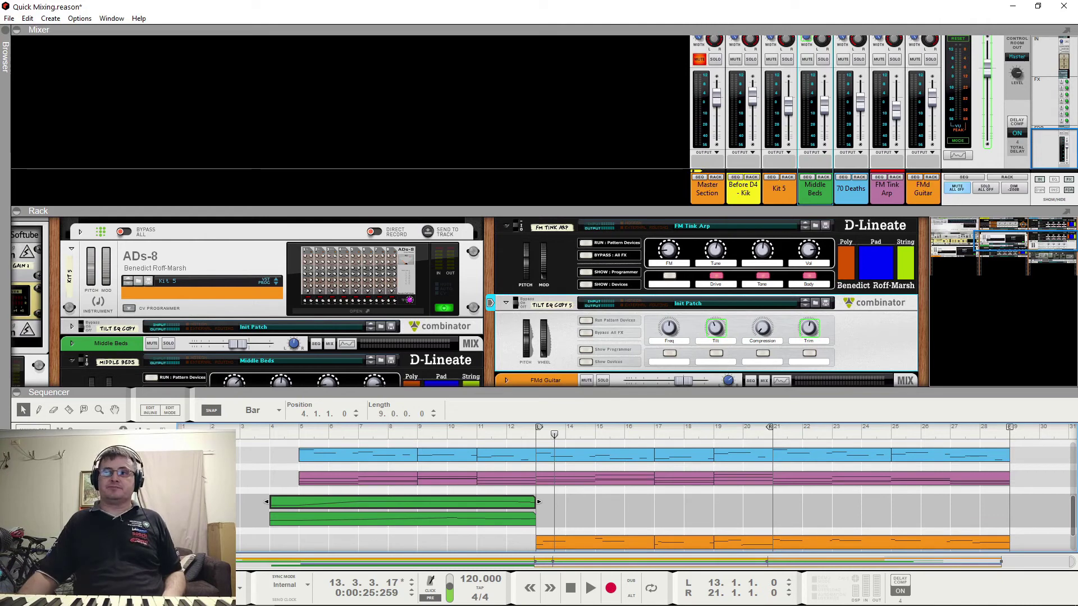
Collapse the FM Tink Arp's automation lanes, and audition the transition into bar 13 and the section from bar 21.
key("Delete")
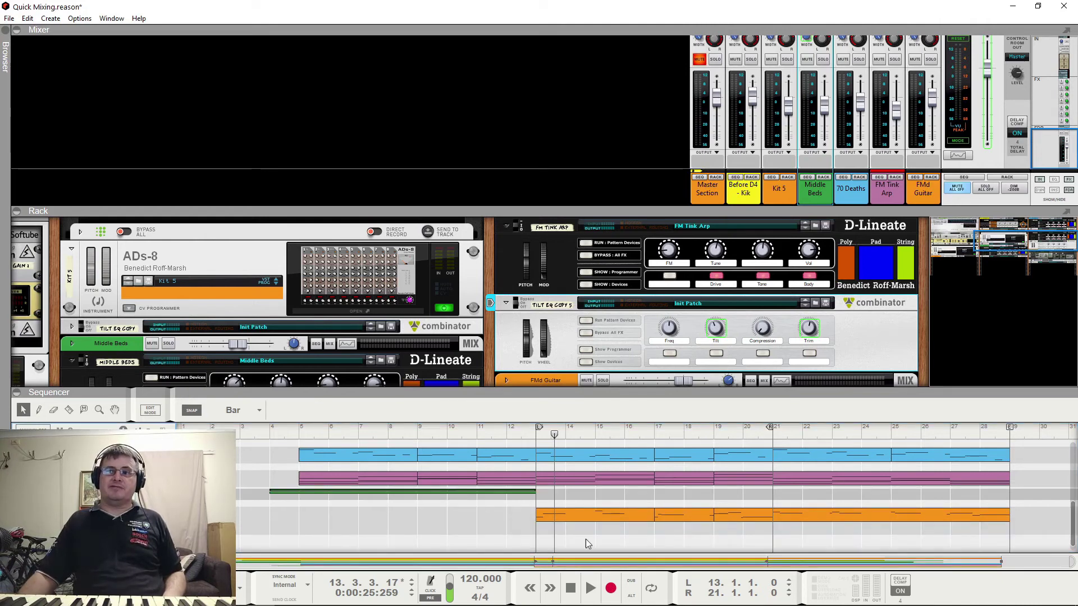
left_click(517, 434)
key("space")
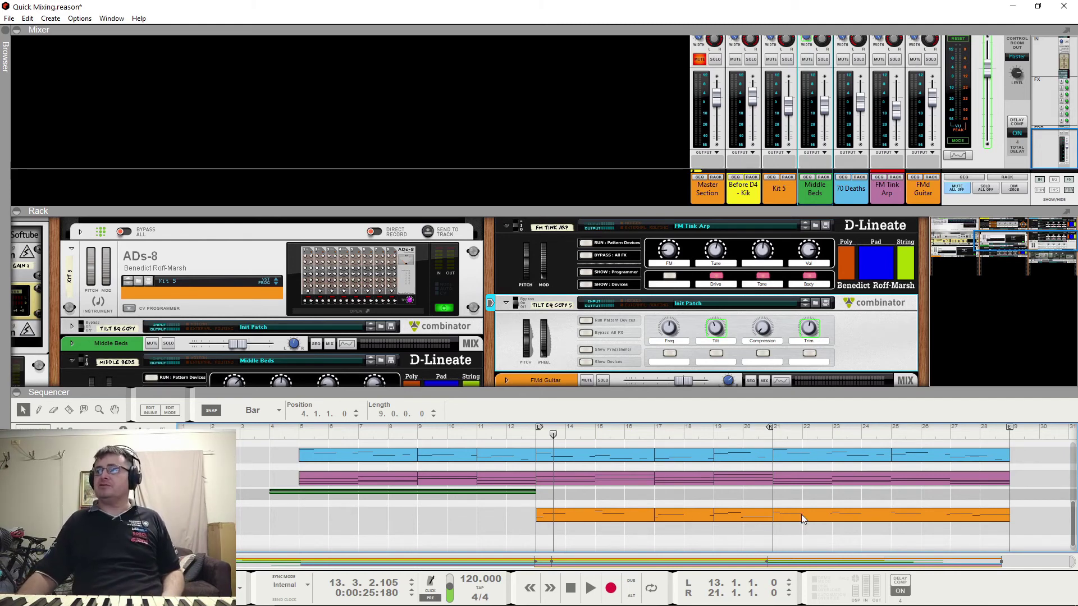
left_click(775, 433)
key("space")
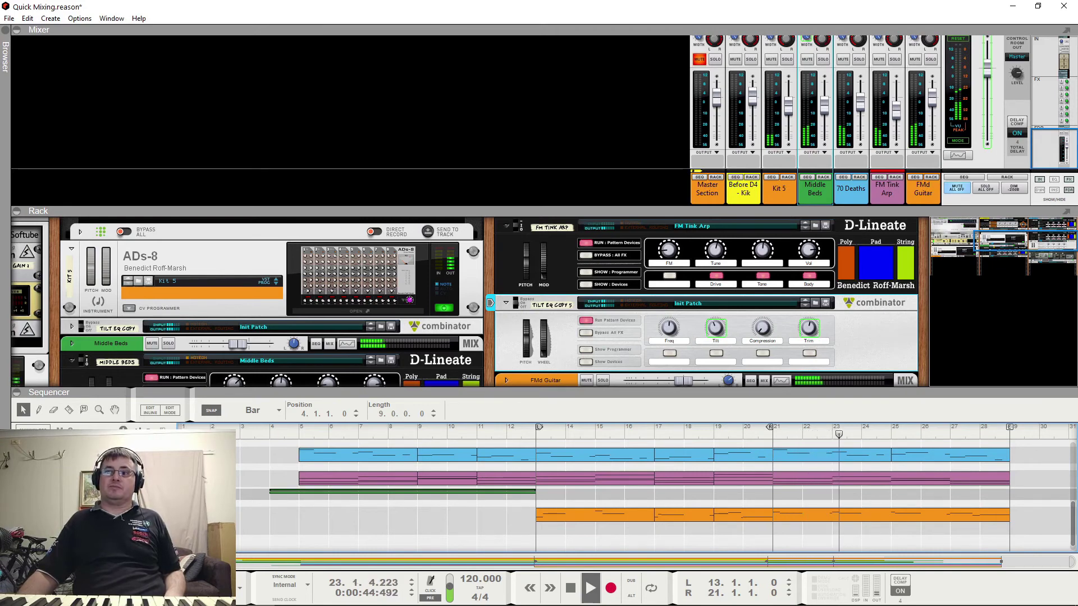
Copy the FM Tink Arp's Trim automation clip to bar 21 and shorten the copy to 8 bars.
left_click(19, 495)
scroll(380, 534, "down", 2)
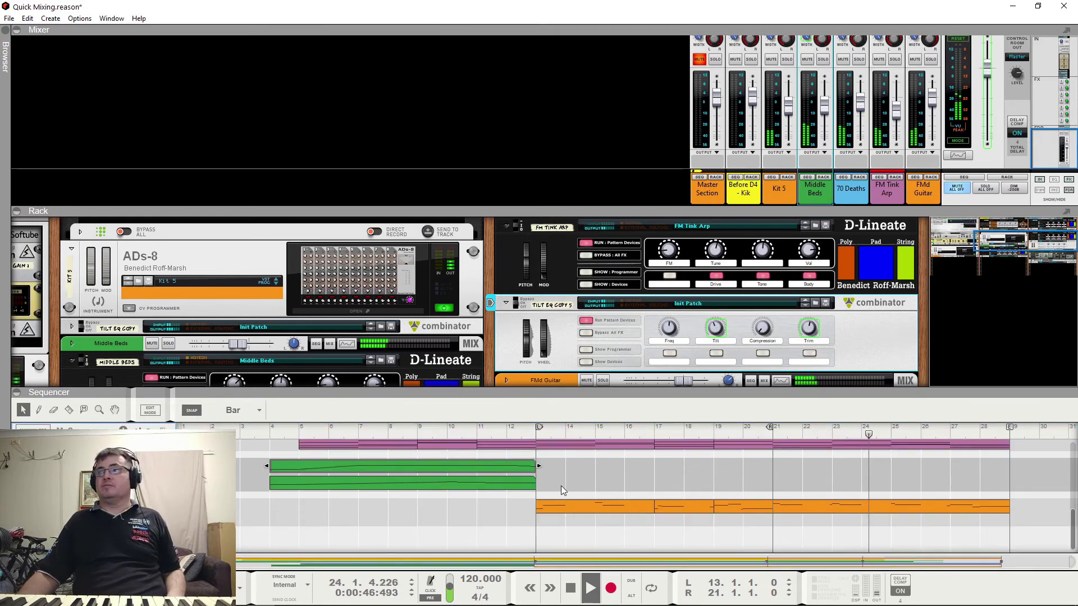
left_click_drag(405, 485, 895, 483)
right_click(894, 483)
left_click(944, 465)
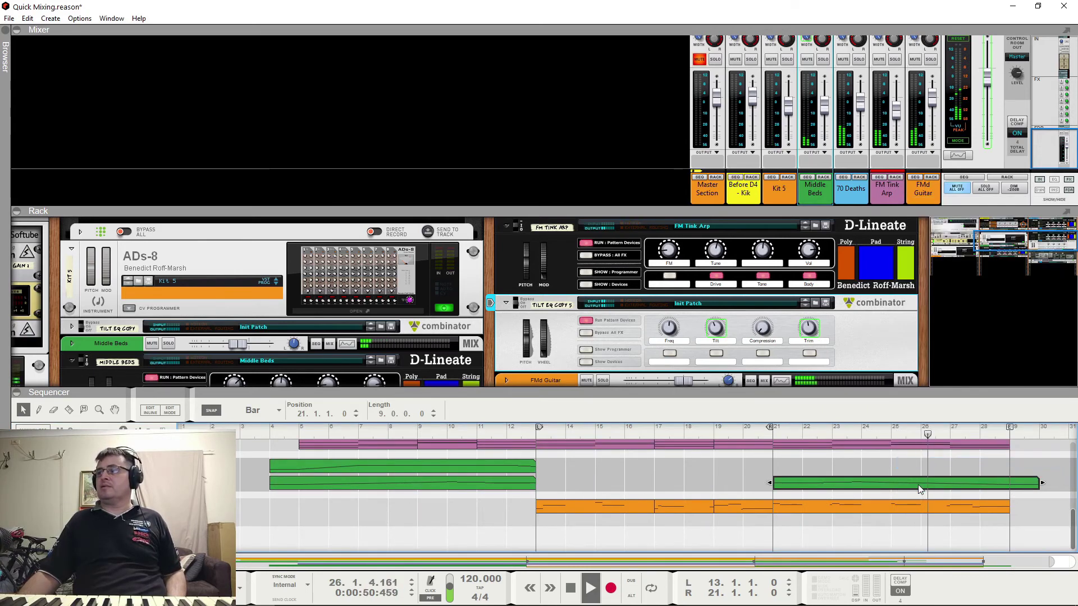
left_click(715, 436)
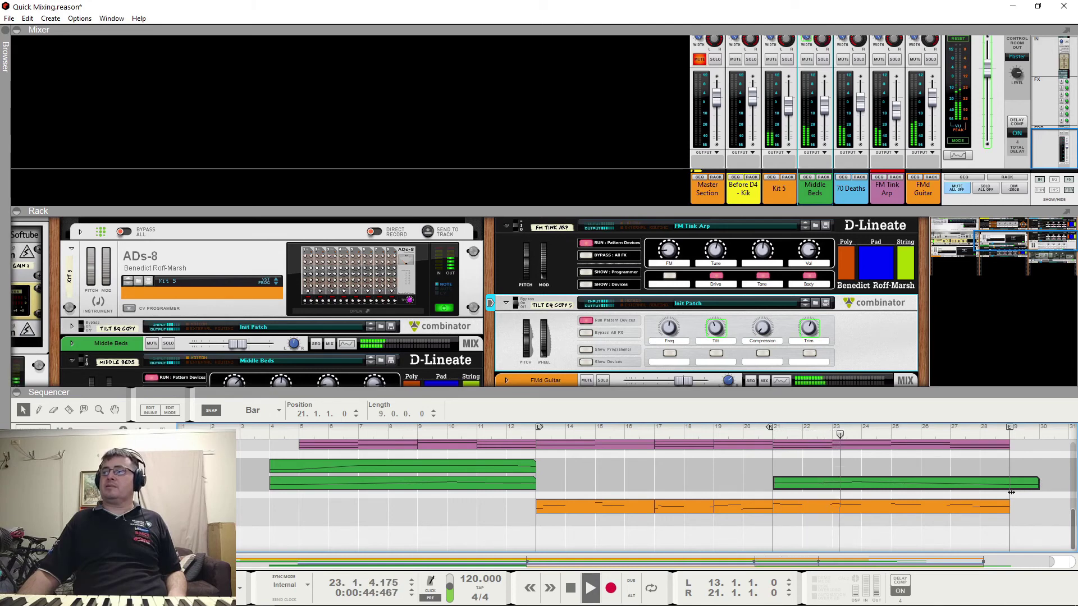
left_click_drag(1042, 482, 1010, 483)
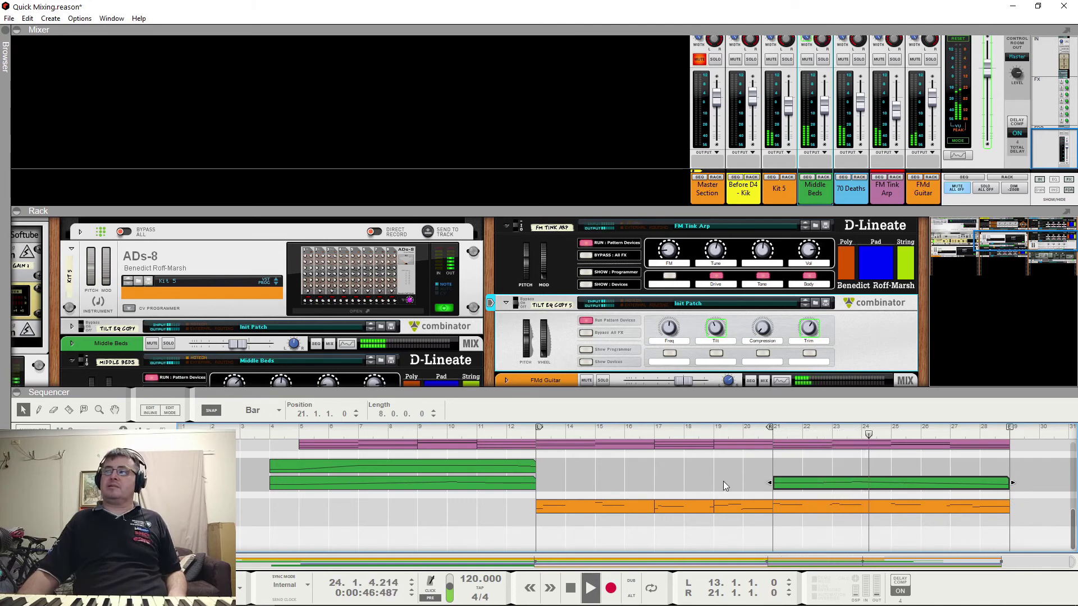
Move the peak automation point in the copied Trim clip to bar 26.
double_click(870, 483)
left_click(861, 491)
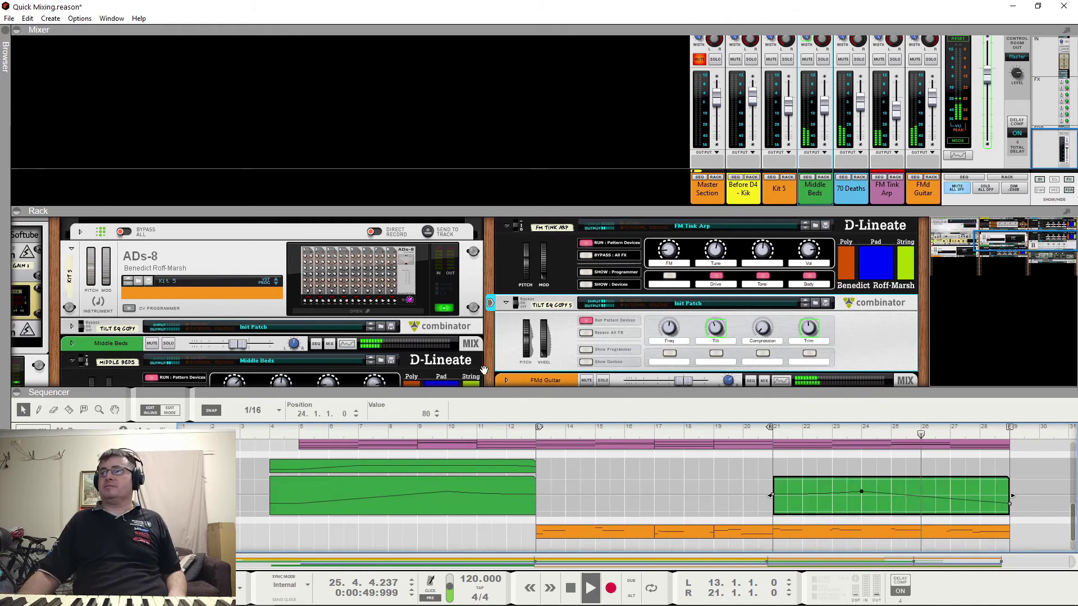
left_click(354, 412)
left_click(355, 412)
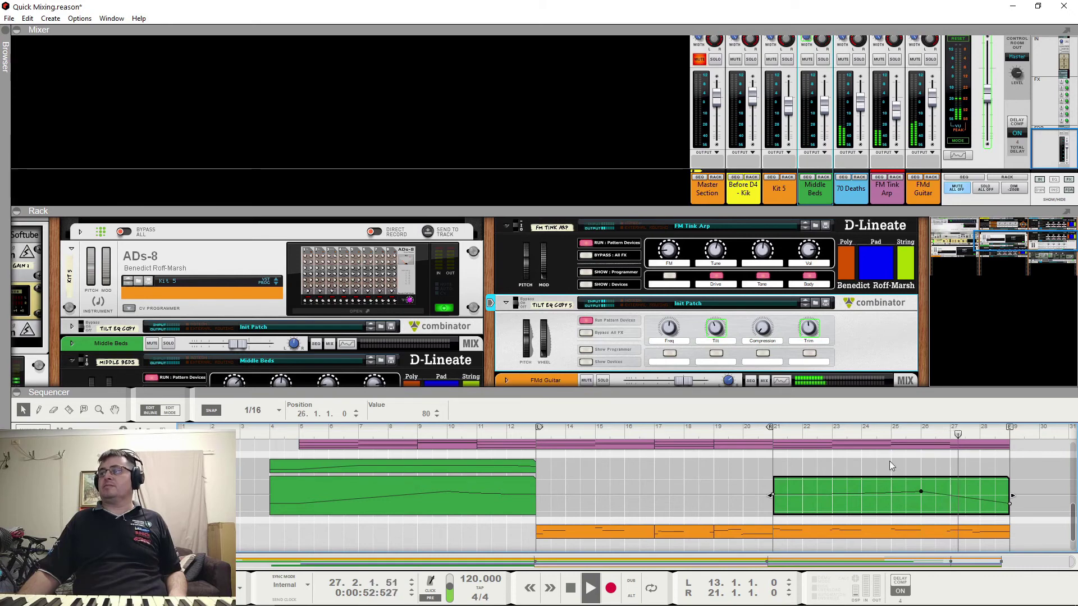
Play from bar 20 to about bar 28 to audition the copied automation, and collapse the FM Tink Arp's automation lanes.
left_click(755, 431)
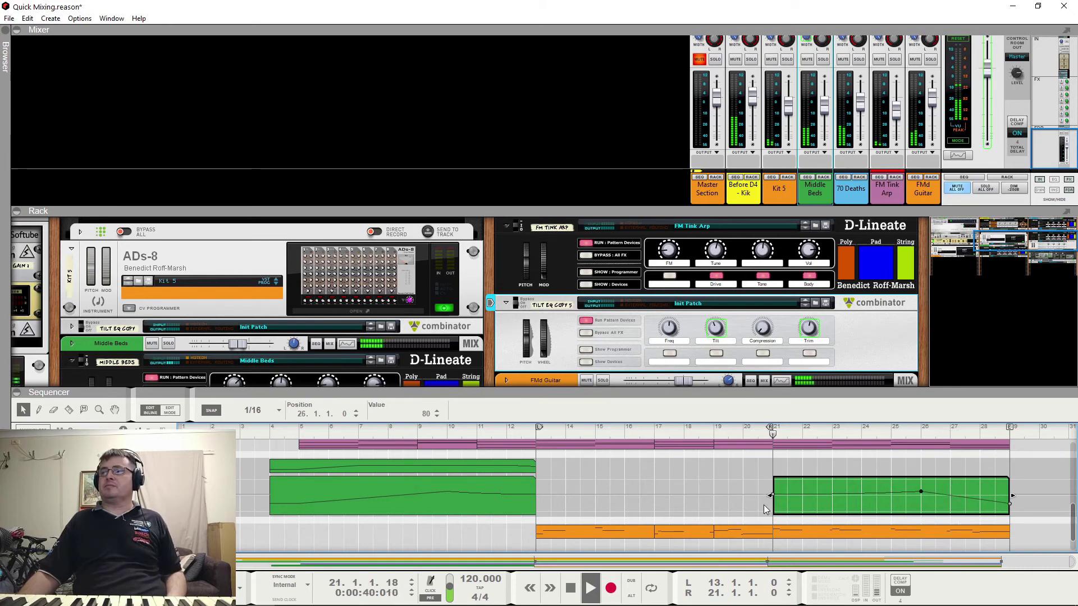
left_click(947, 461)
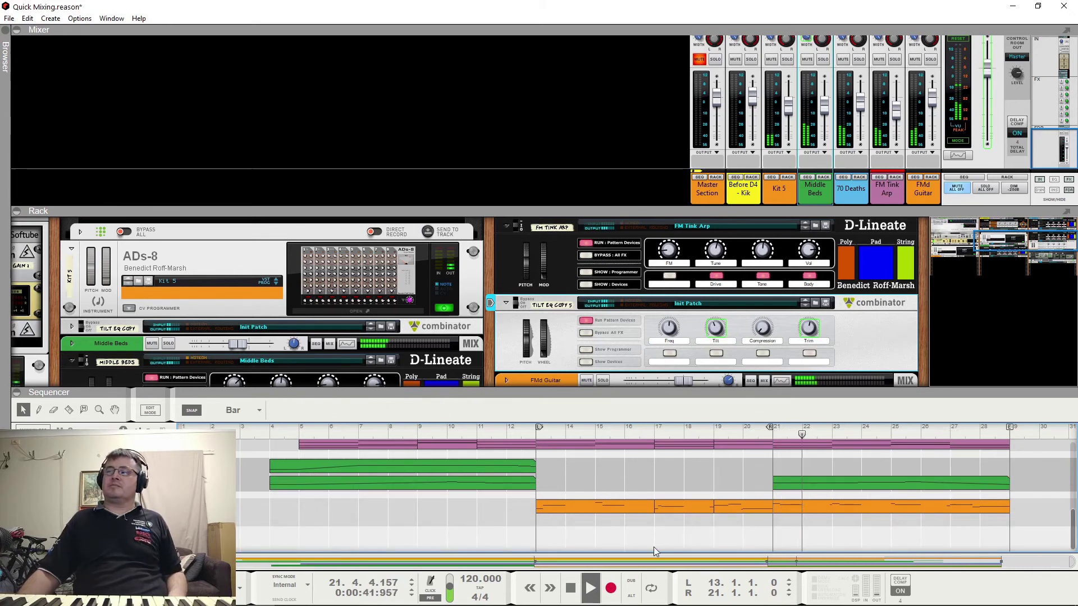
left_click(22, 465)
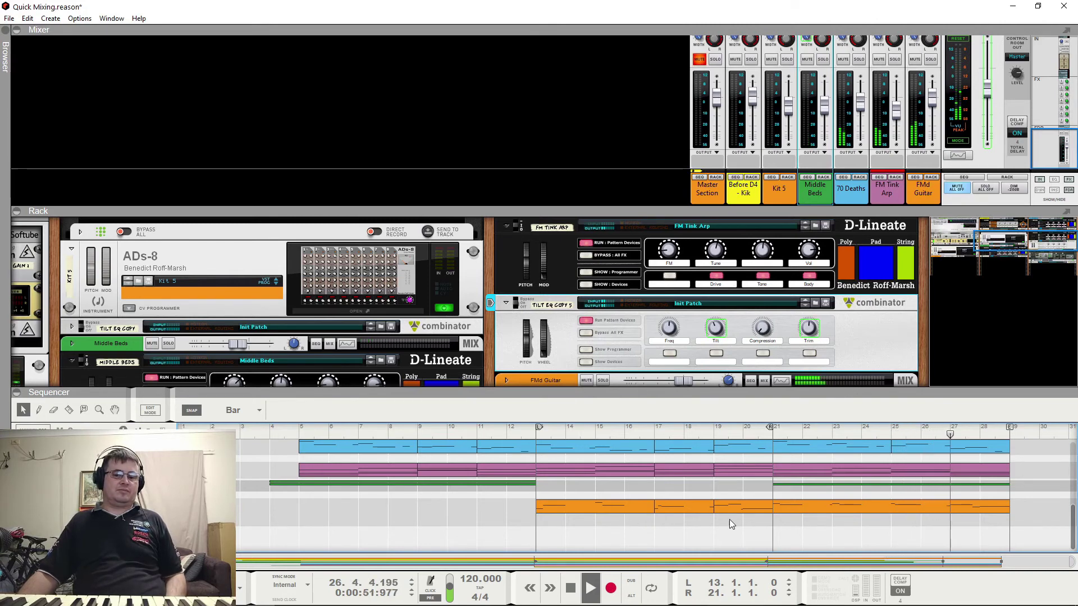
key("space")
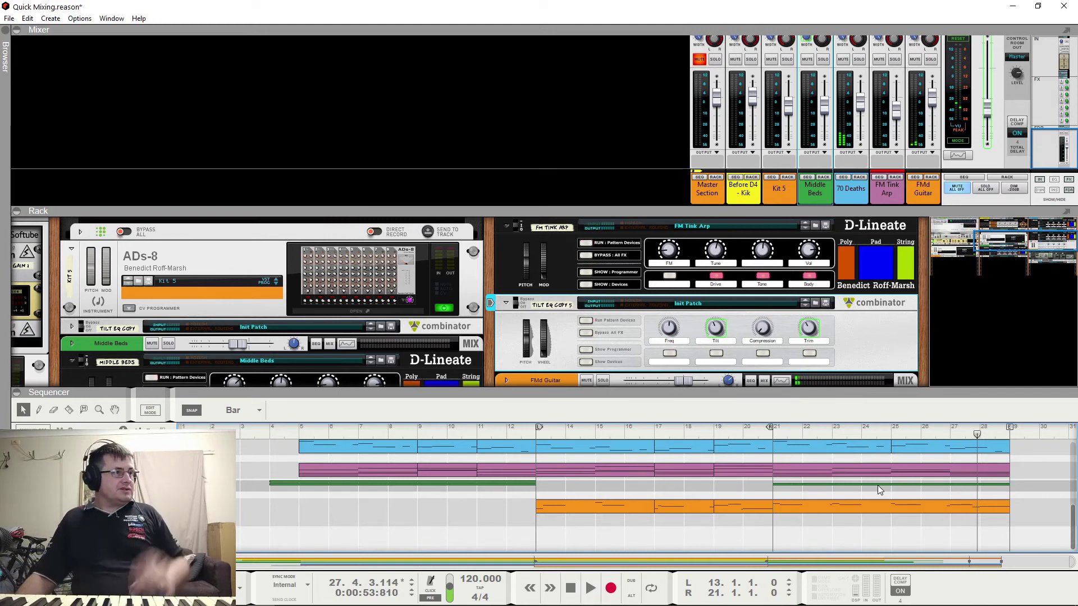
Open the copied Trim clip at bar 21 to examine its automation curve, and close it again.
left_click(909, 484)
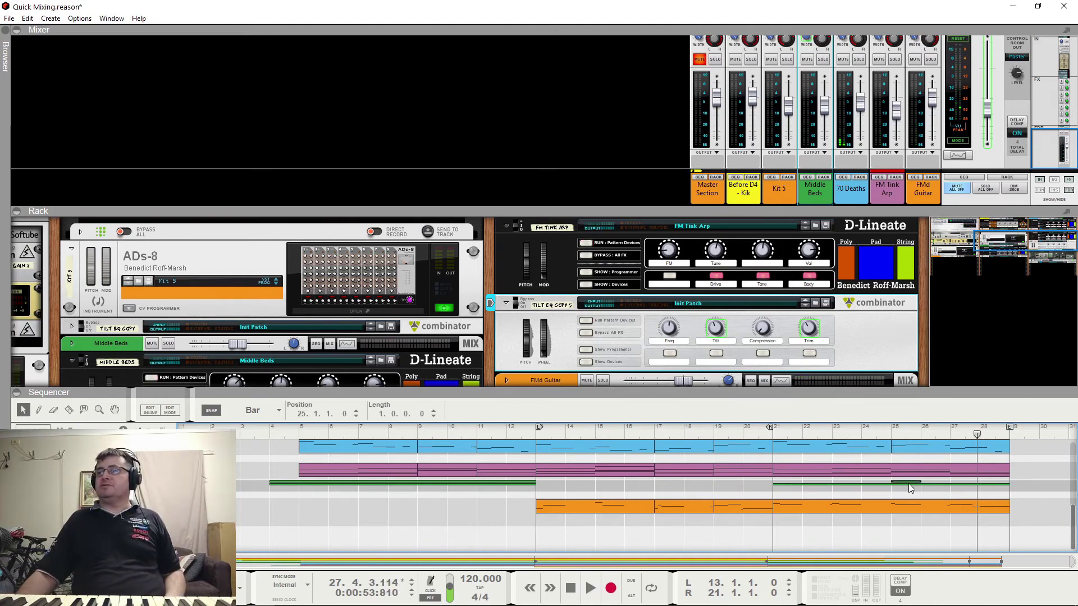
double_click(907, 484)
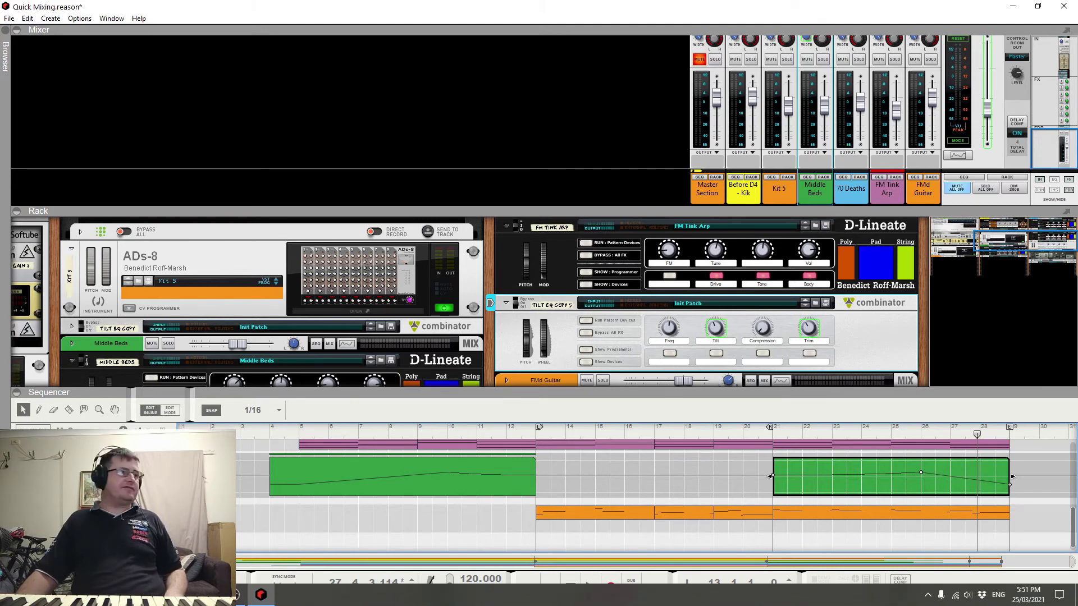
double_click(376, 534)
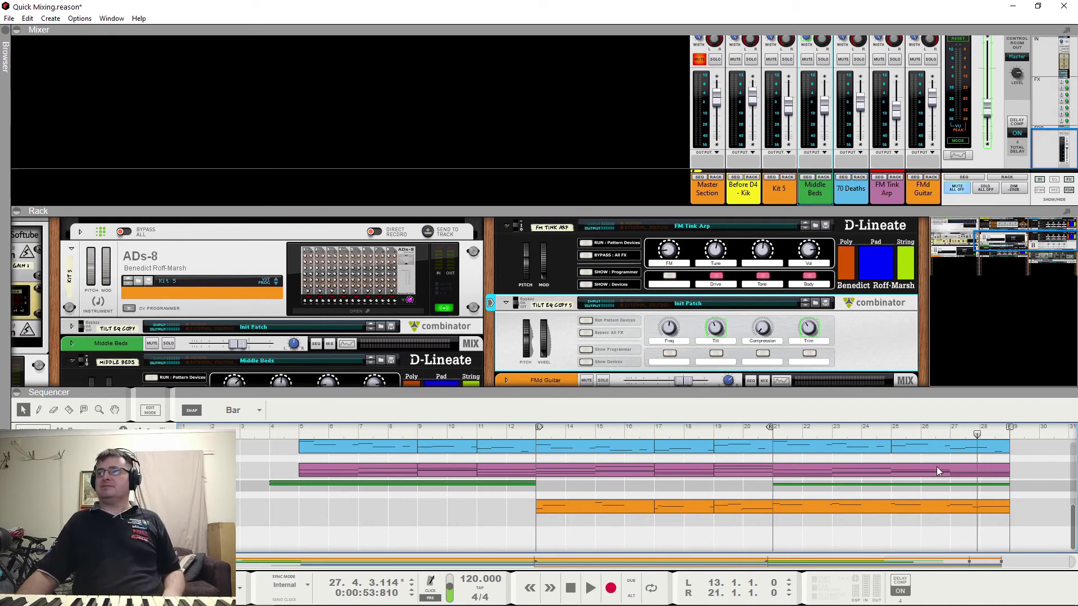
Play from bar 9 and compare the bounced Master Section with the current mix by toggling its solo on and off.
scroll(890, 486, "up", 4)
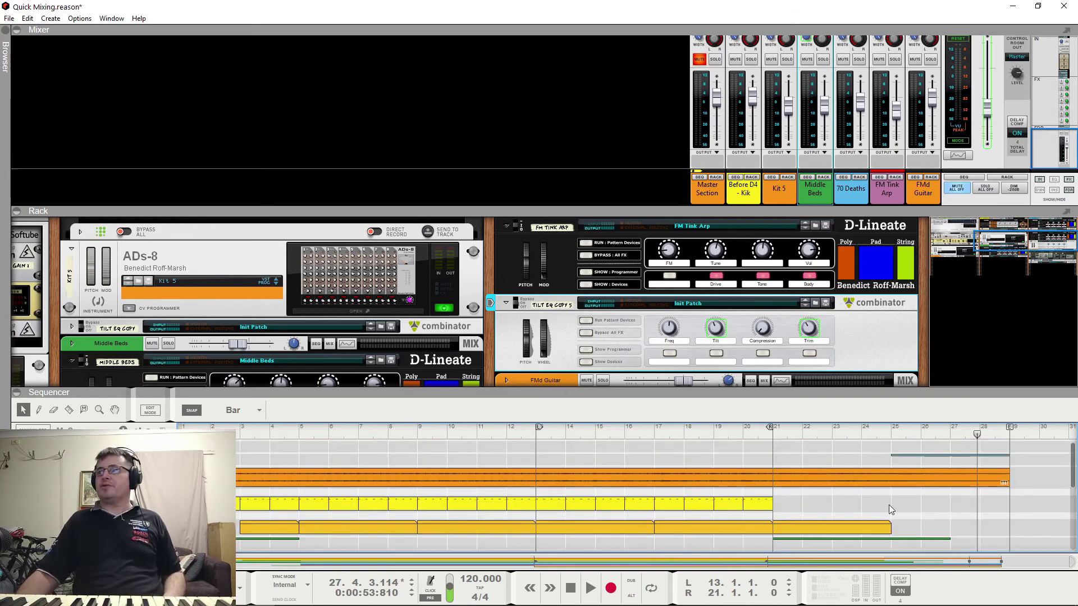
scroll(892, 508, "down", 2)
scroll(898, 513, "up", 3)
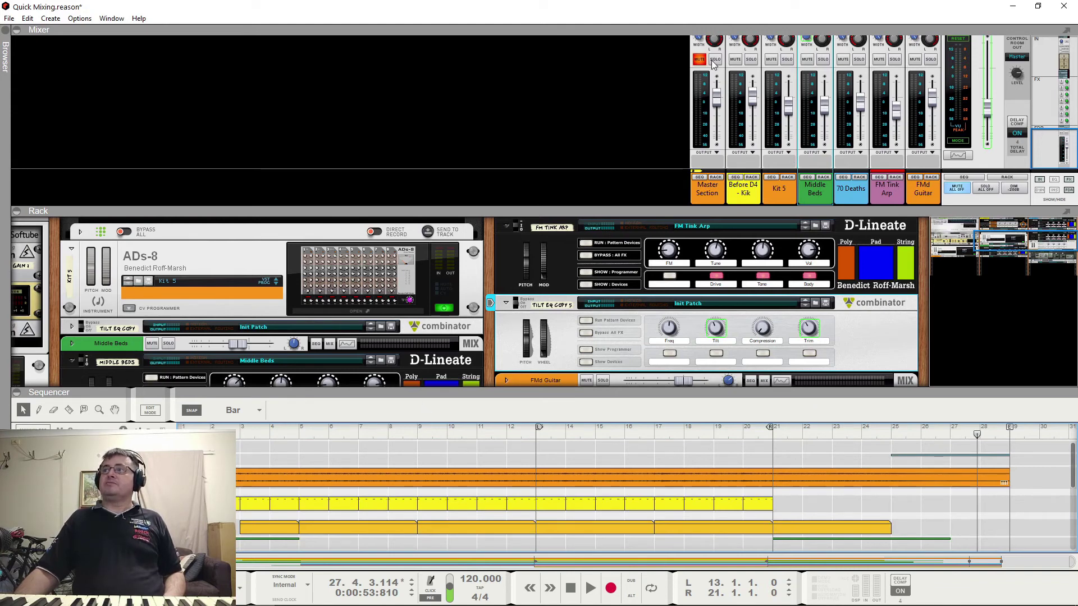
left_click(418, 432)
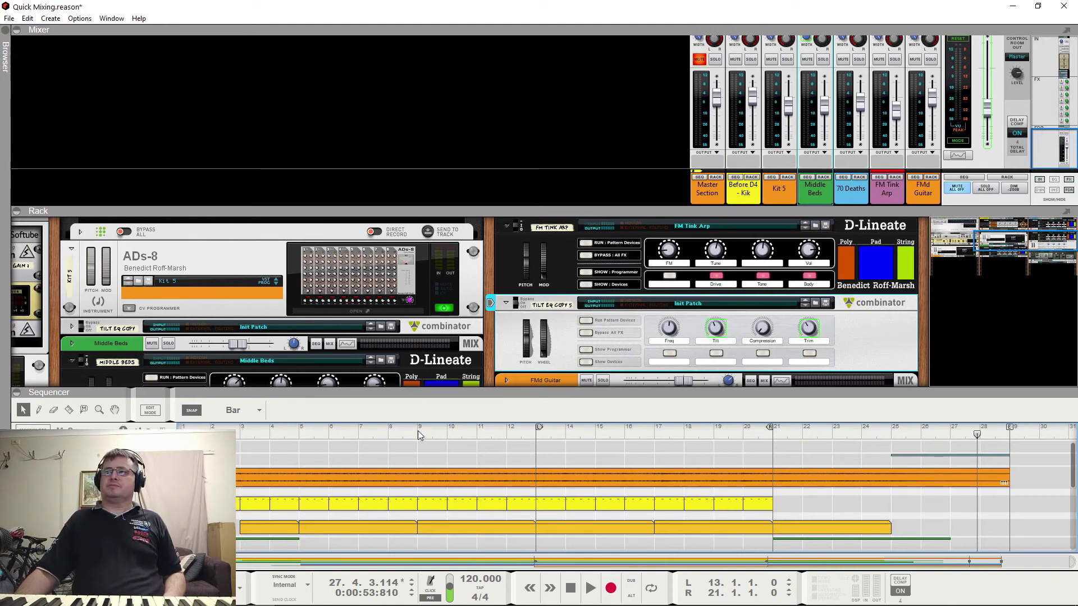
left_click(715, 59)
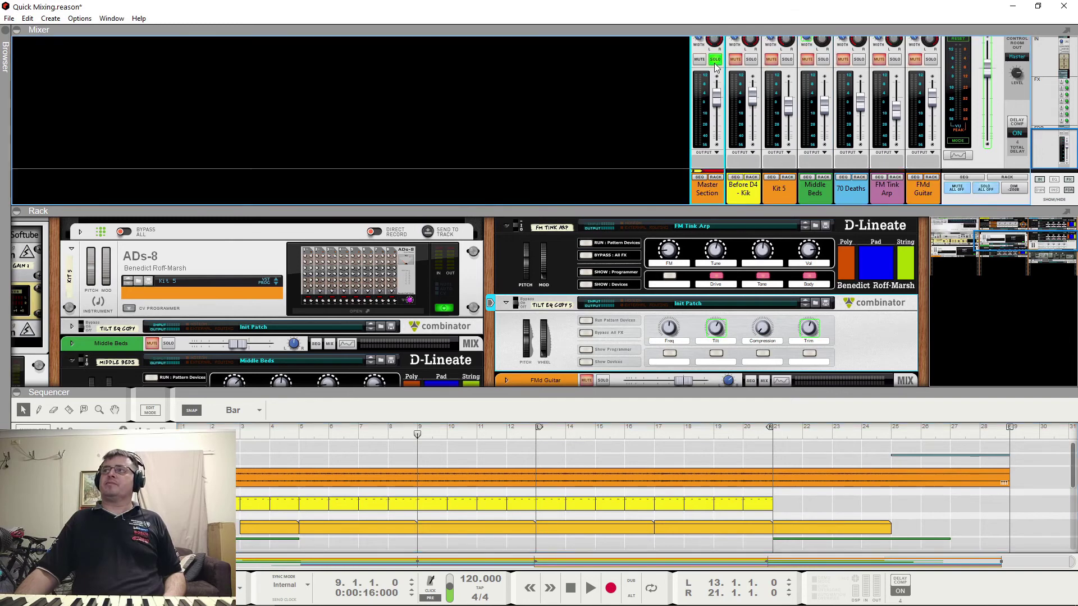
key("space")
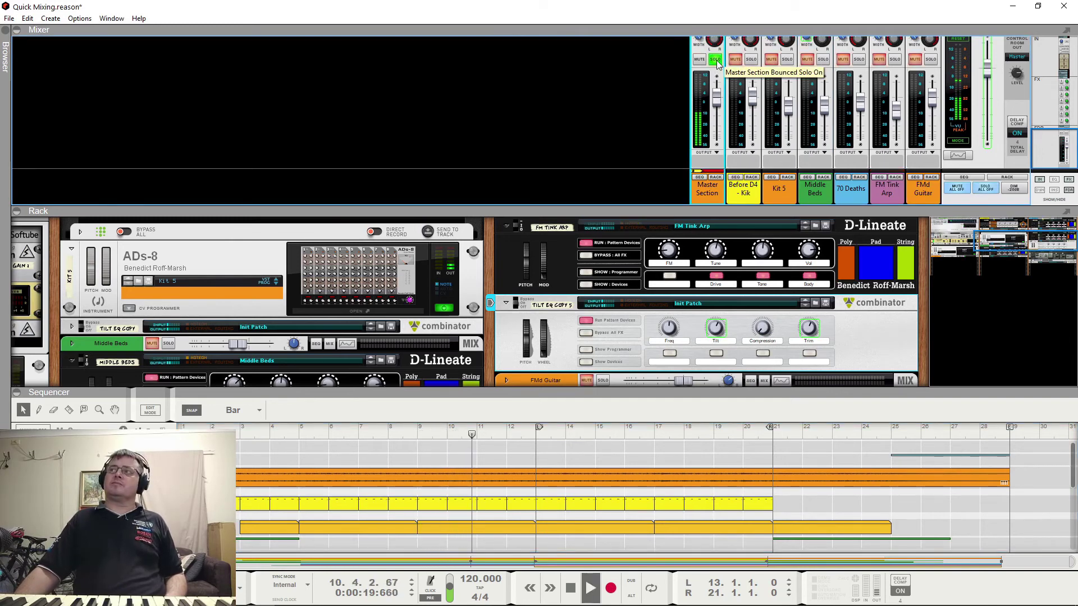
left_click(715, 60)
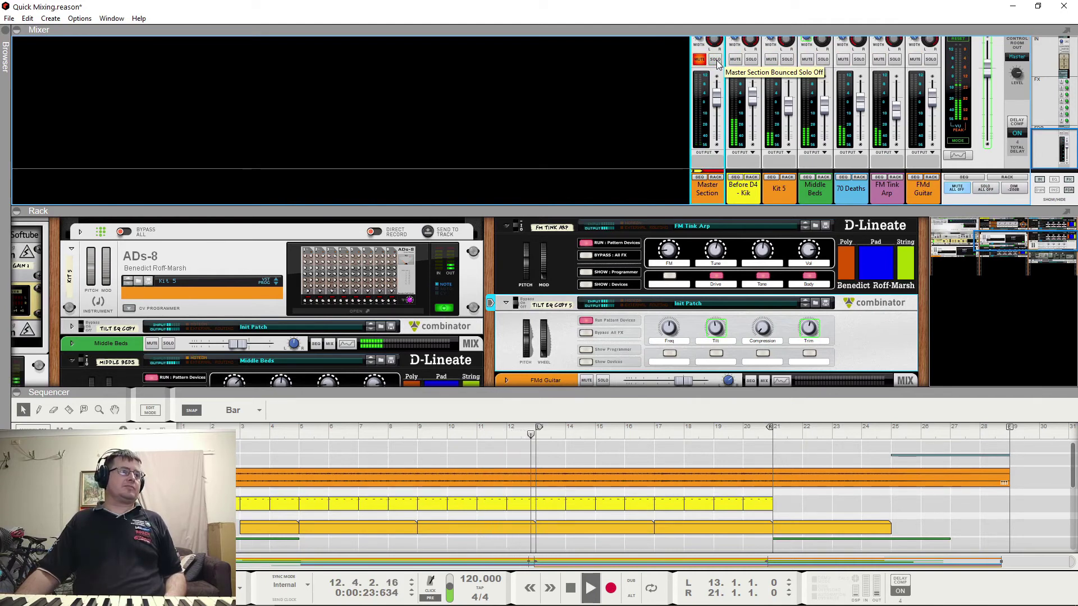
left_click(715, 59)
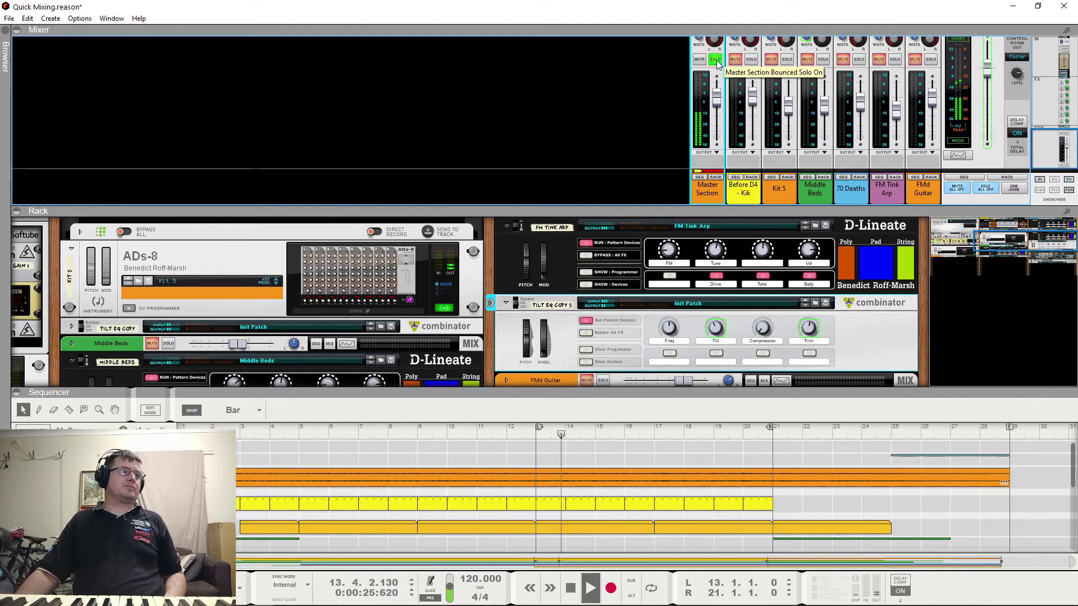
left_click(715, 60)
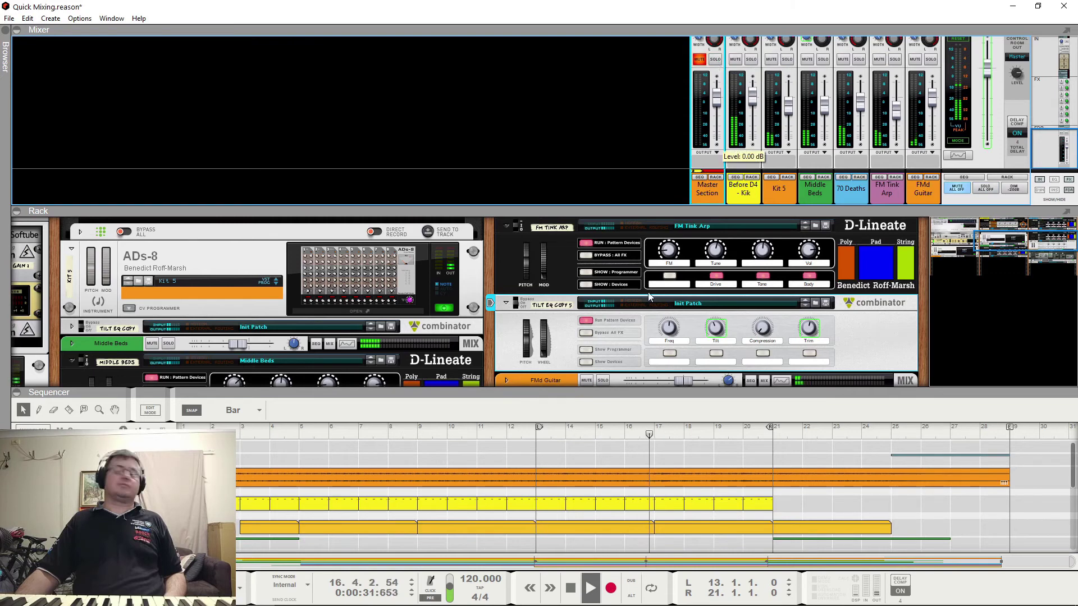
Raise the Kit 5 channel's level slightly while auditioning the mix, and stop at about bar 24.
key("space")
left_click(789, 117)
left_click_drag(789, 118, 791, 117)
key("space")
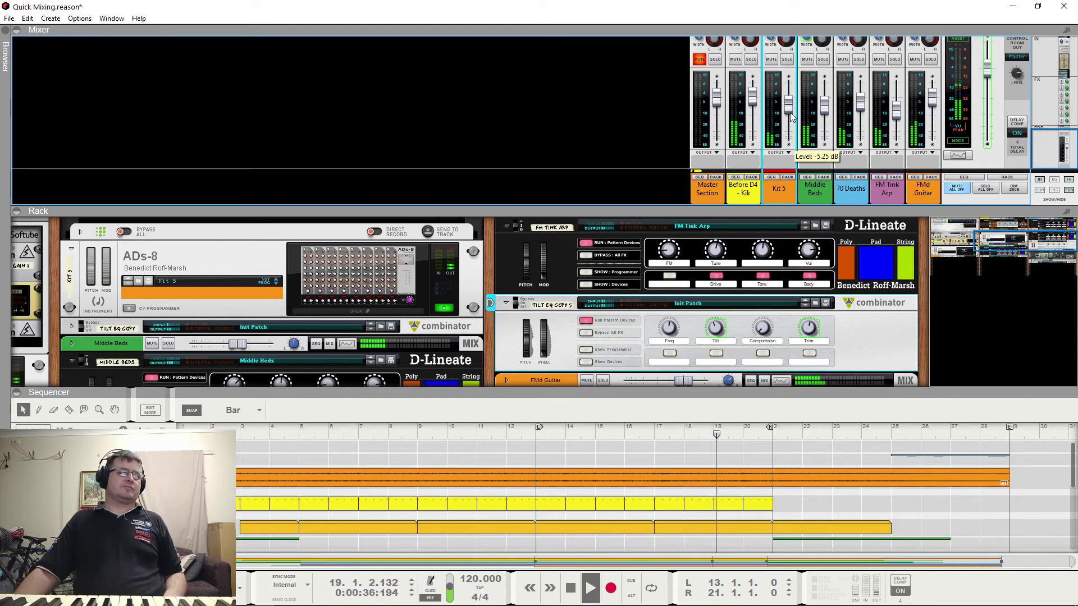
left_click_drag(791, 117, 793, 115)
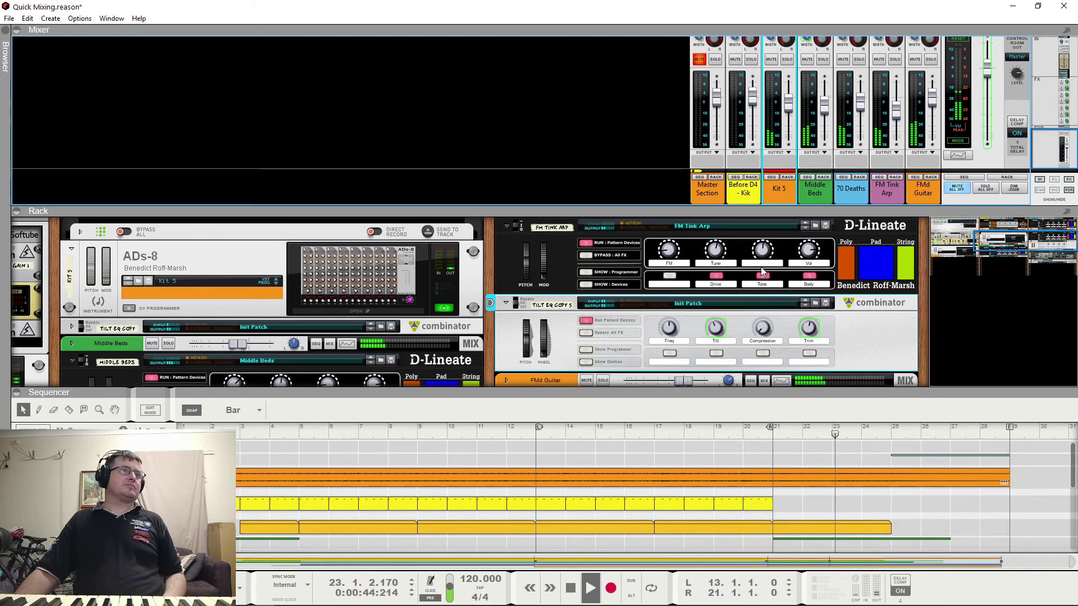
key("space")
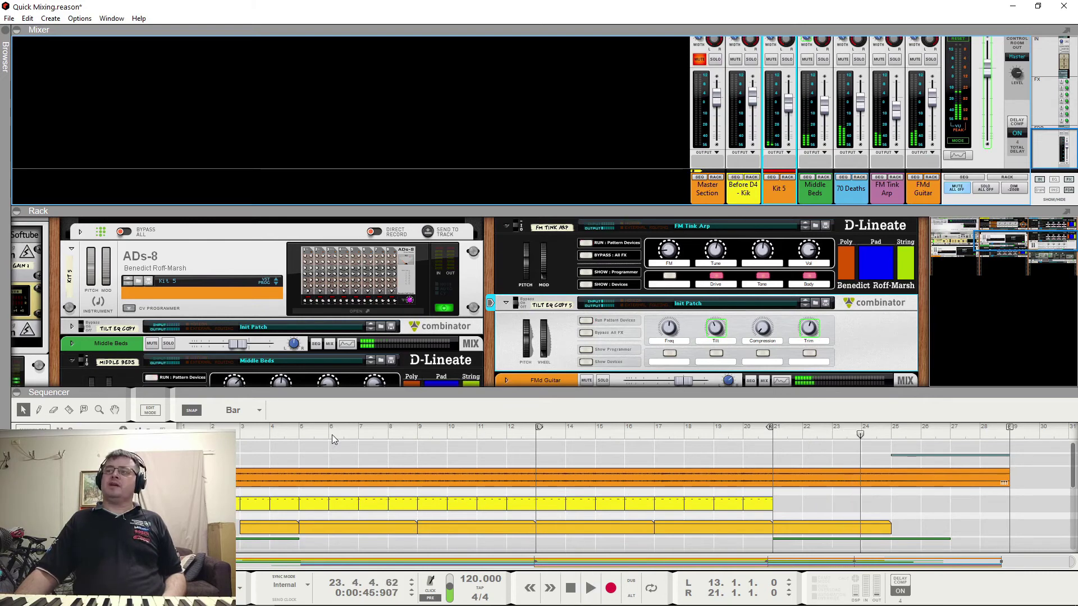
Play the mix from bar 2 to about bar 15 to check the balance, pausing around bar 8.
left_click(212, 435)
key("space")
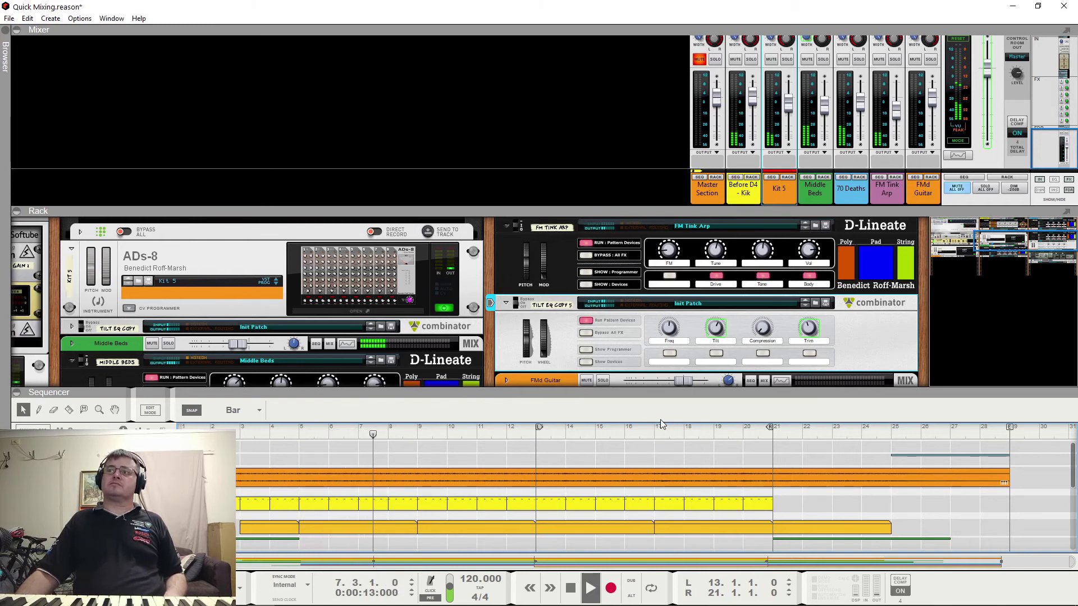
key("space")
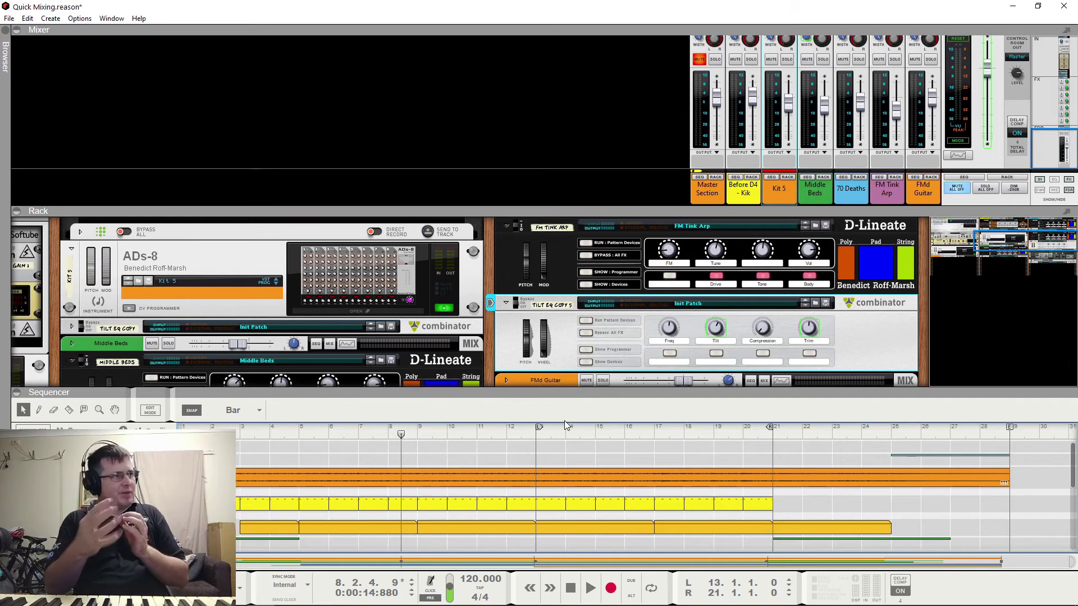
key("space")
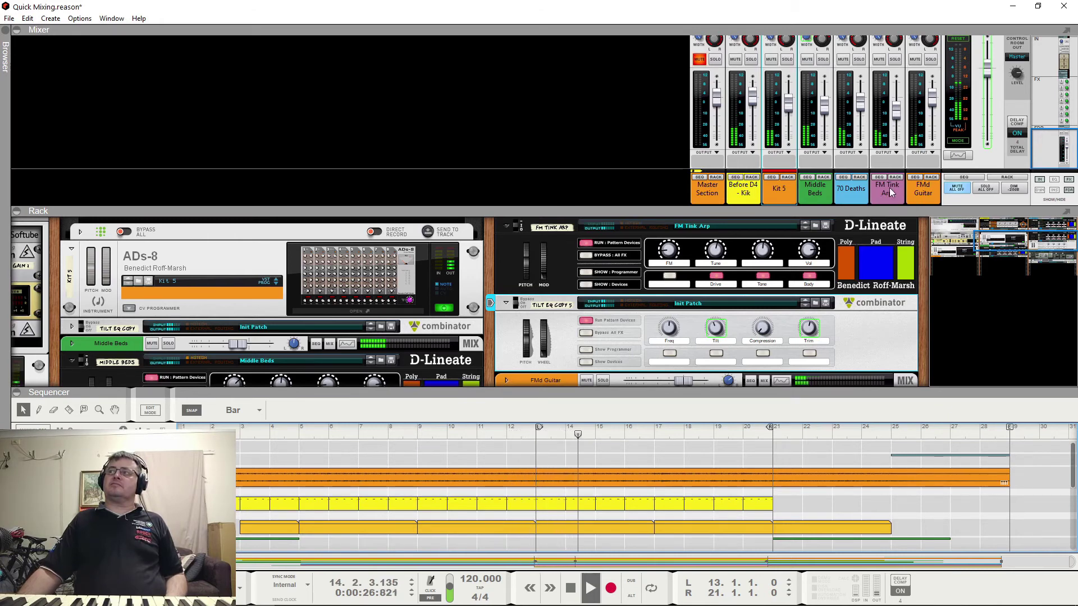
key("space")
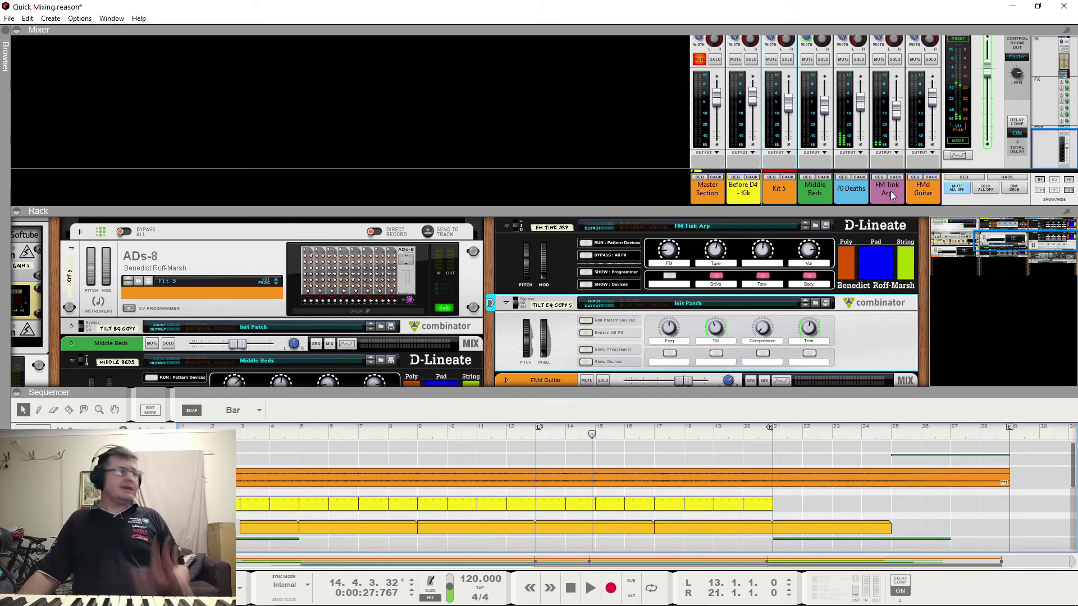
scroll(1013, 166, "up", 5)
scroll(1014, 170, "down", 5)
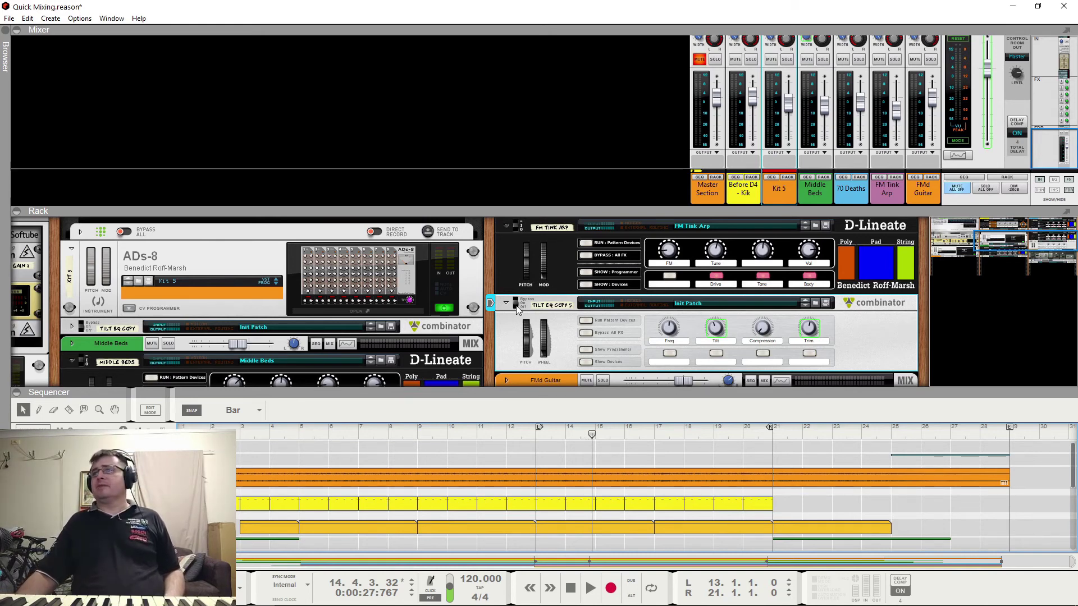
scroll(601, 361, "down", 10)
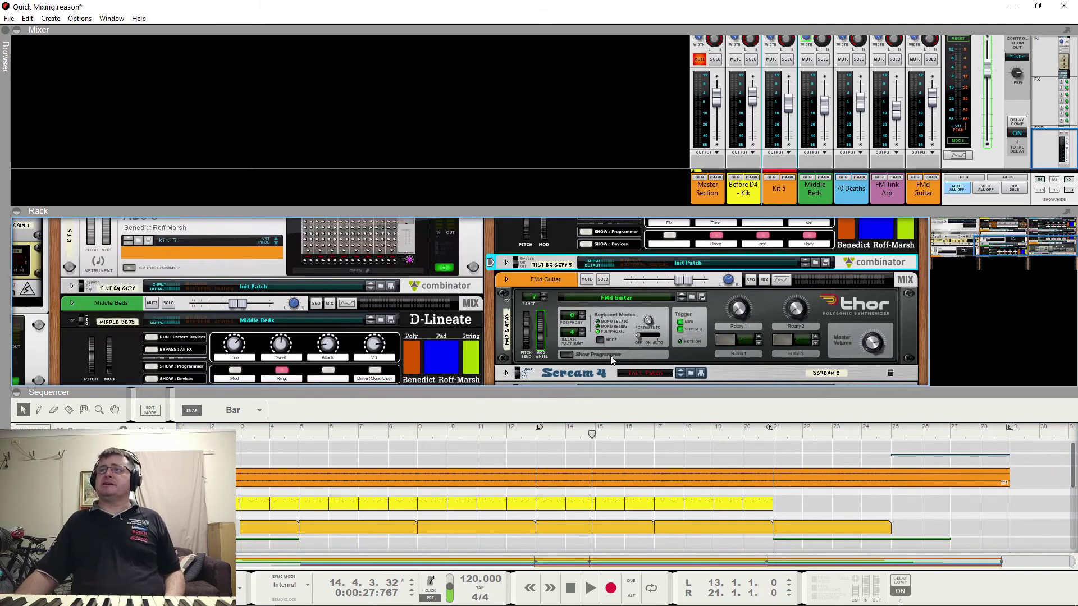
scroll(628, 339, "up", 8)
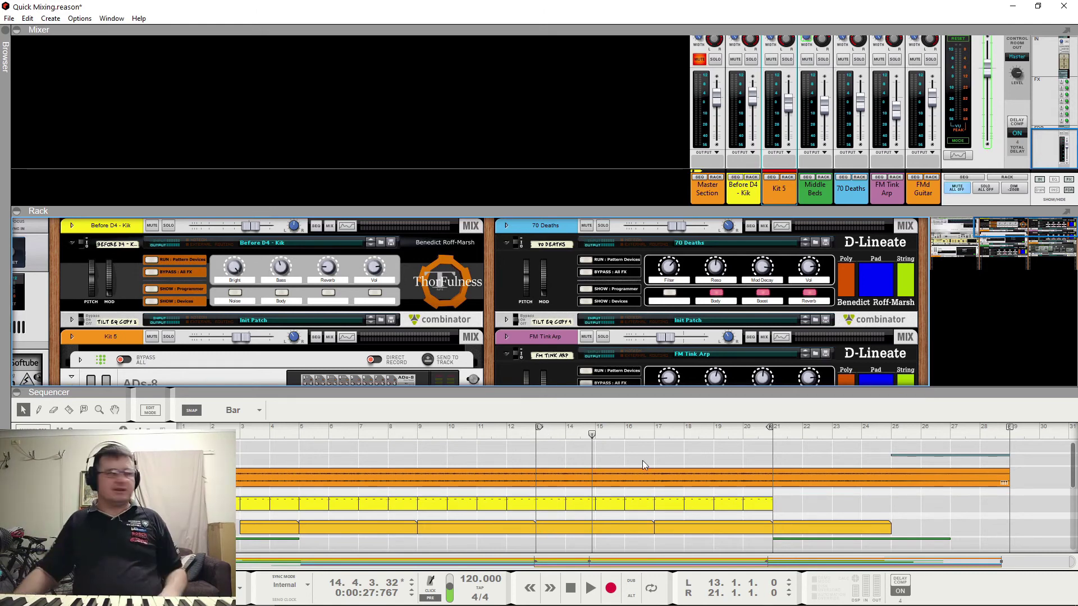
scroll(644, 465, "down", 5)
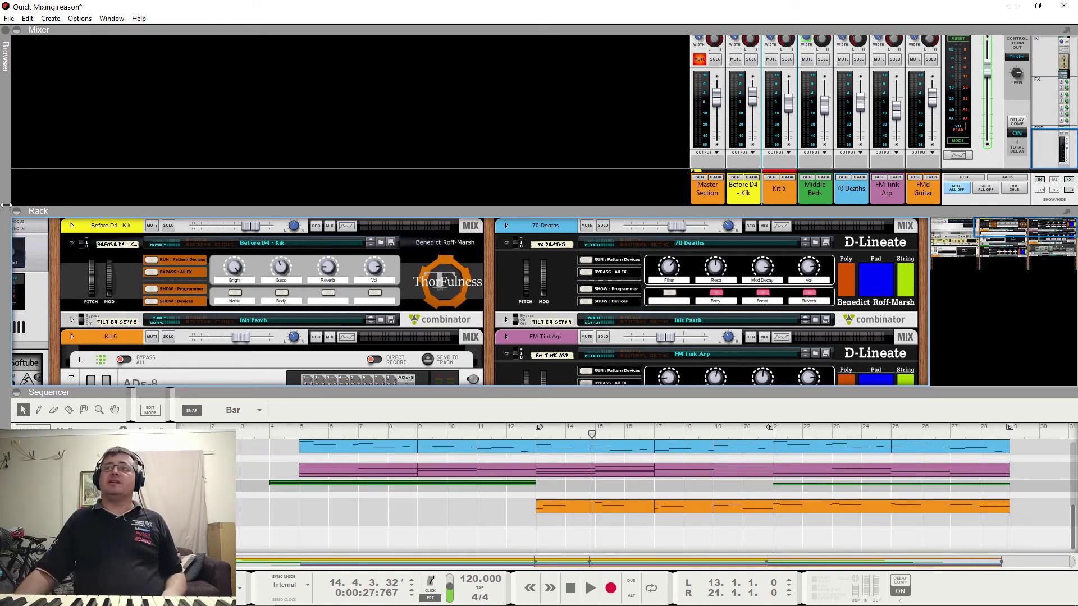
Fill the window with the rack, hiding the mixer and sequencer, and bring the Master Section's insert devices into view.
left_click(16, 211)
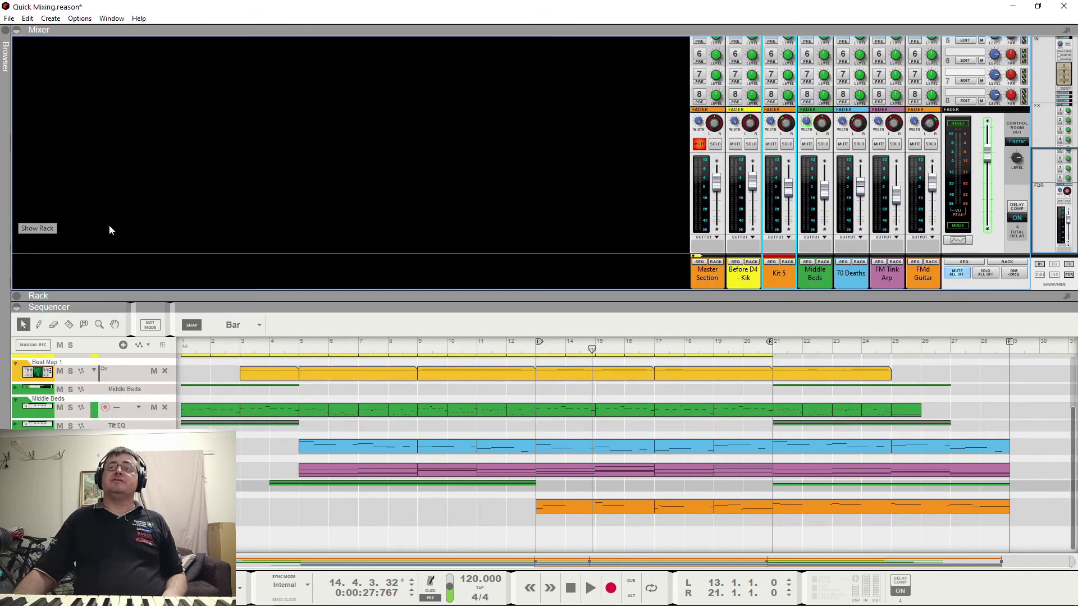
left_click(16, 307)
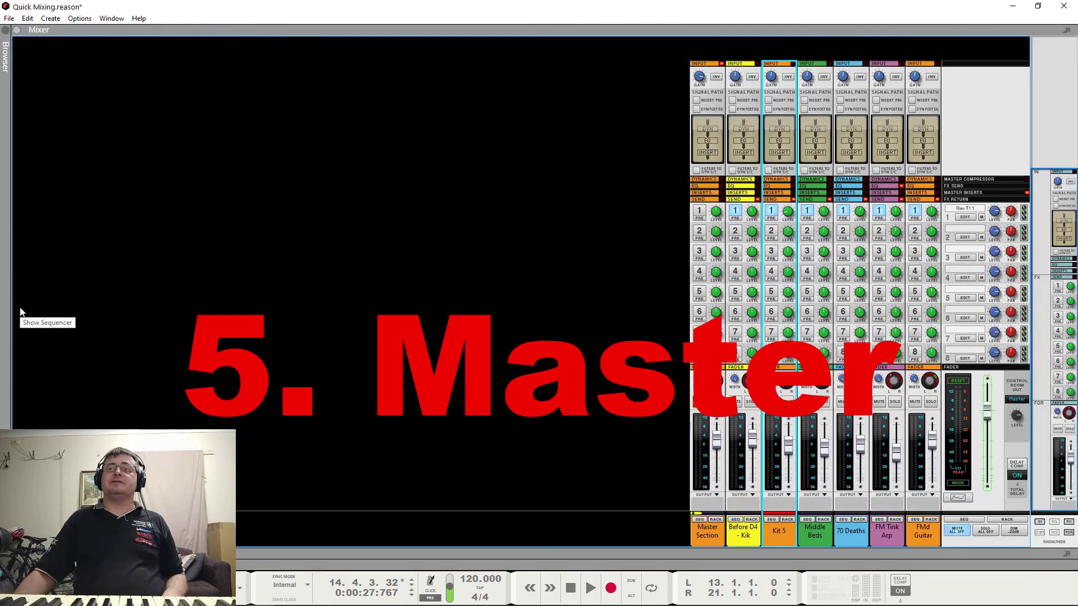
left_click(16, 32)
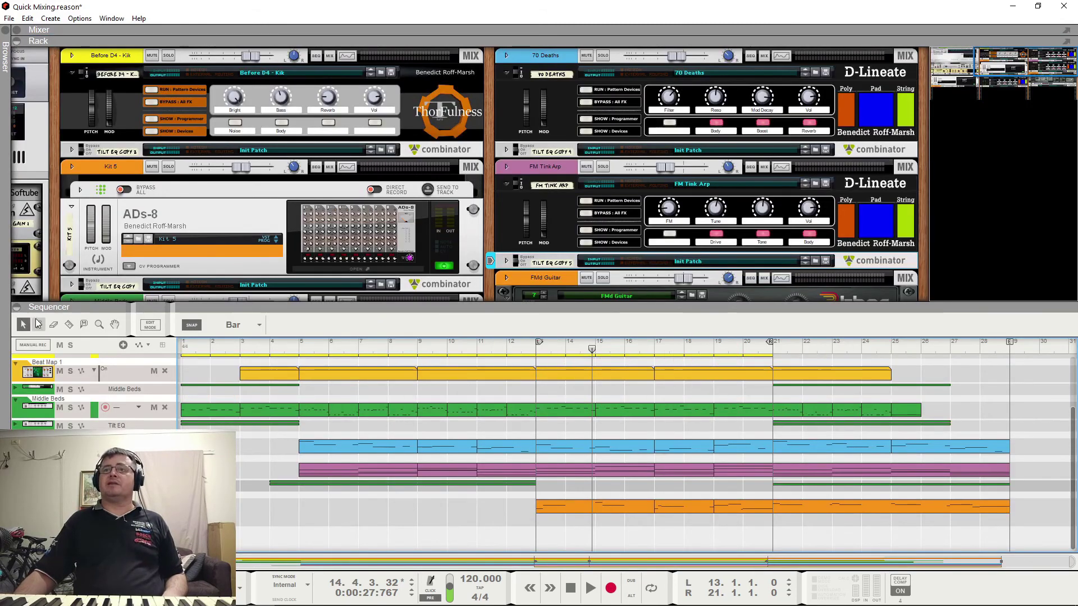
left_click(17, 307)
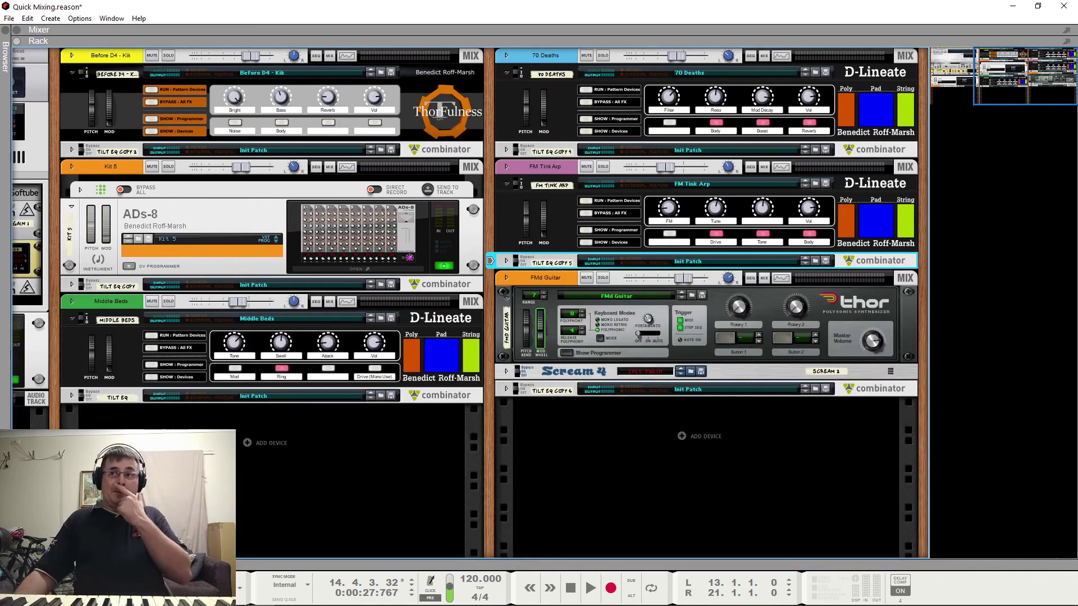
left_click_drag(59, 499, 554, 500)
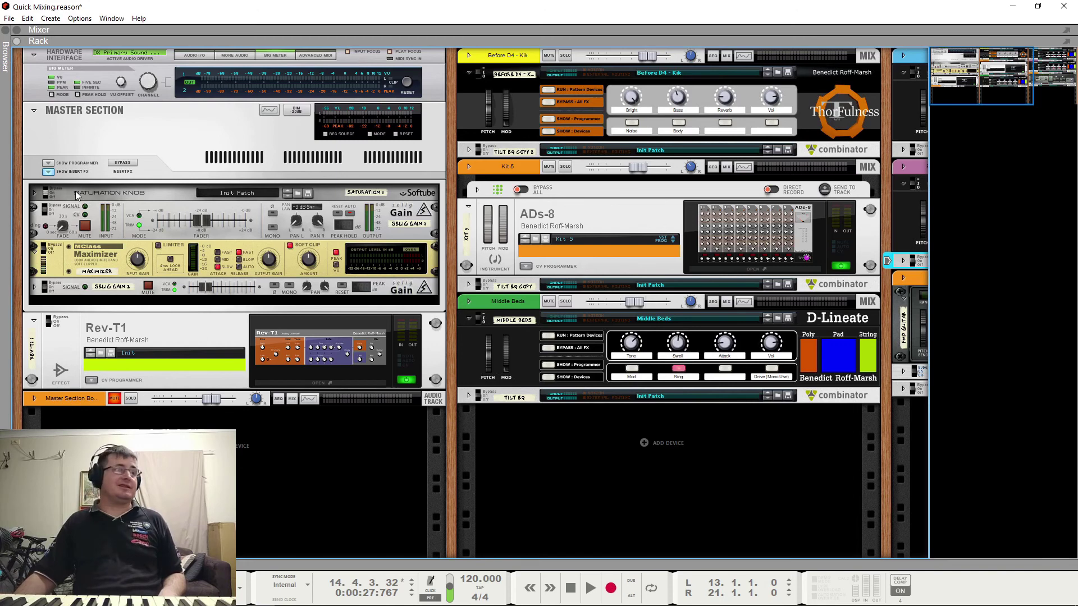
Play the mix from about bar 14 with the sequencer shown below the rack, and turn on looping between bars 13 and 21.
key("space")
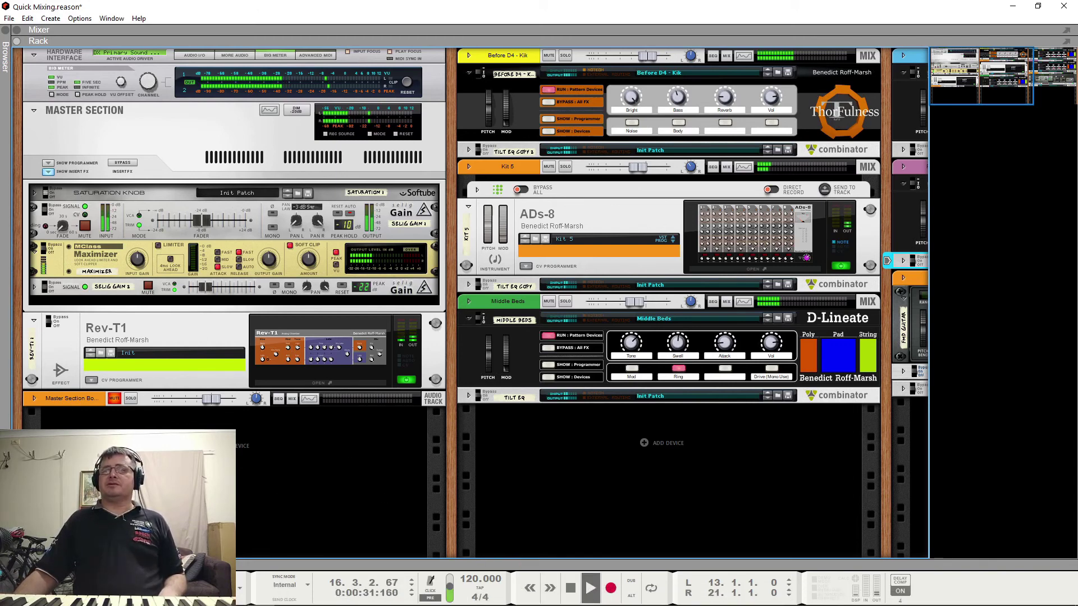
key("F7")
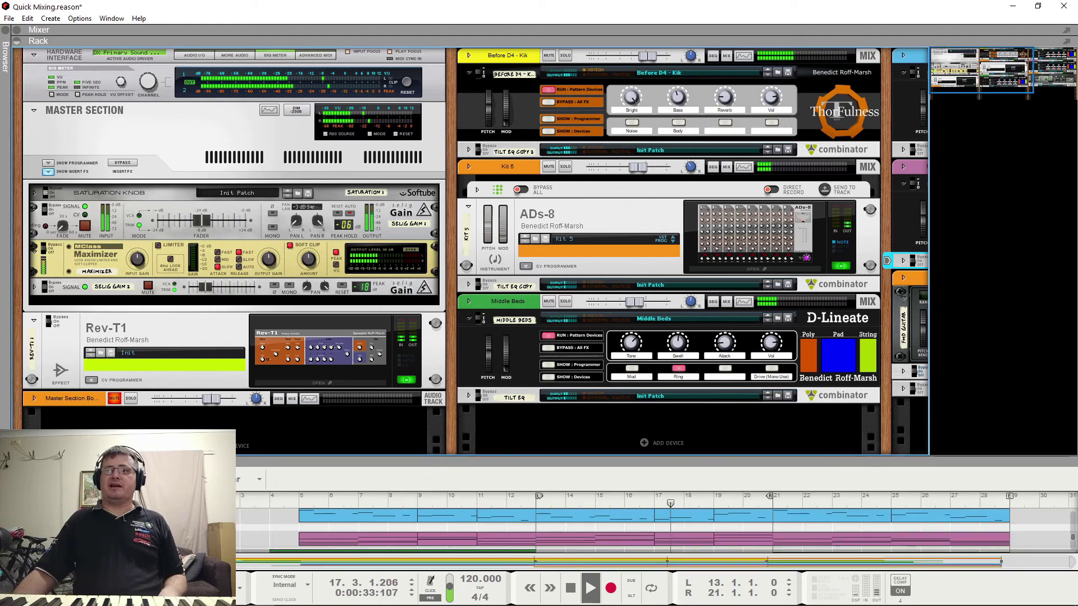
left_click(651, 589)
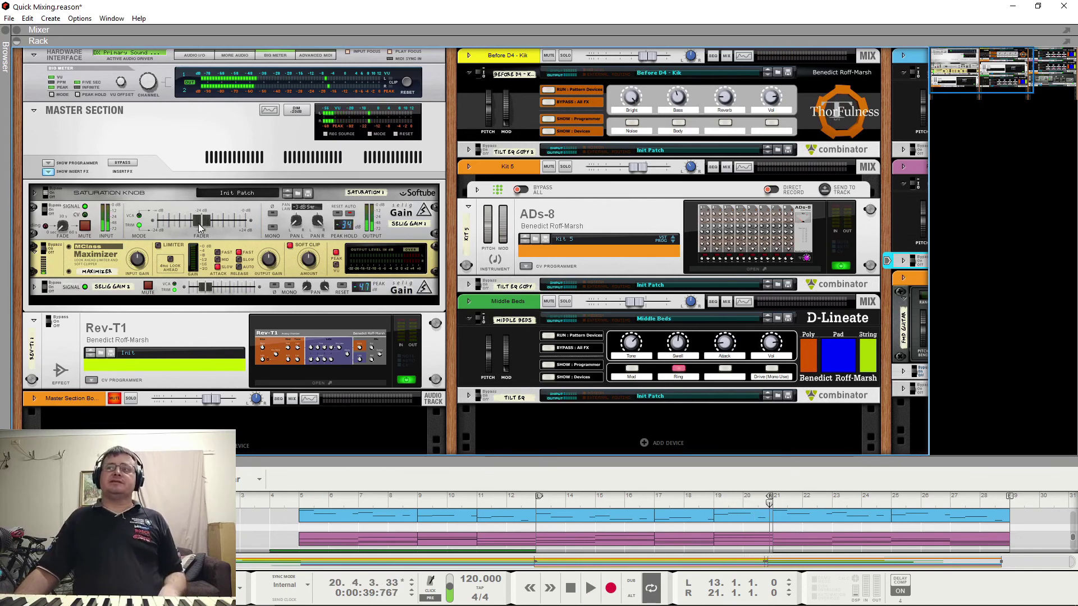
Raise the upper Selig Gain's trim gain to 3.0 dB and audition the loop in short passes to check the master level.
mouse_move(201, 228)
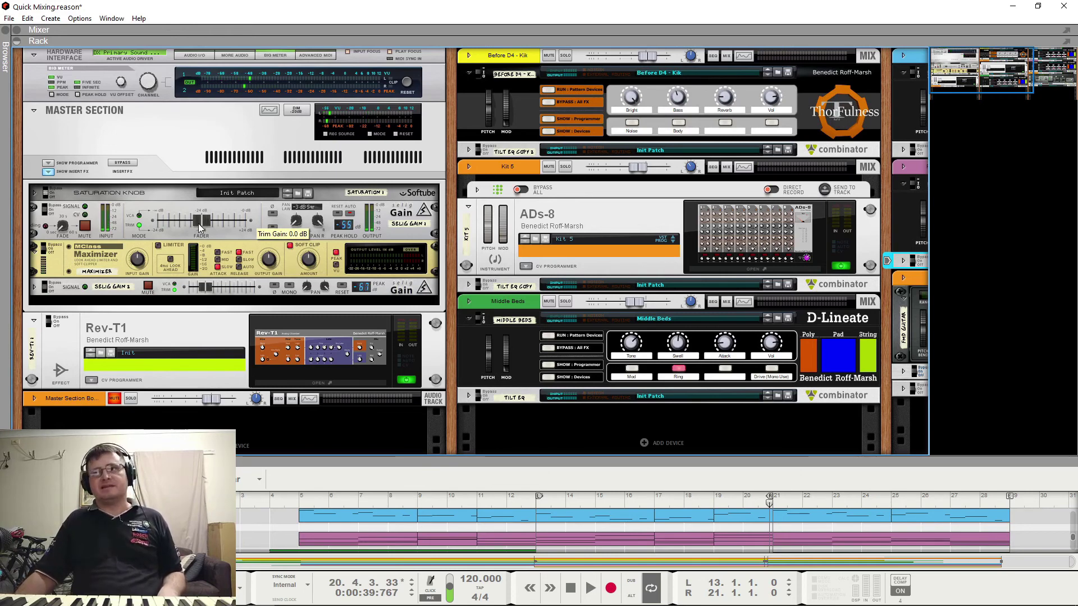
left_click_drag(202, 226, 211, 229)
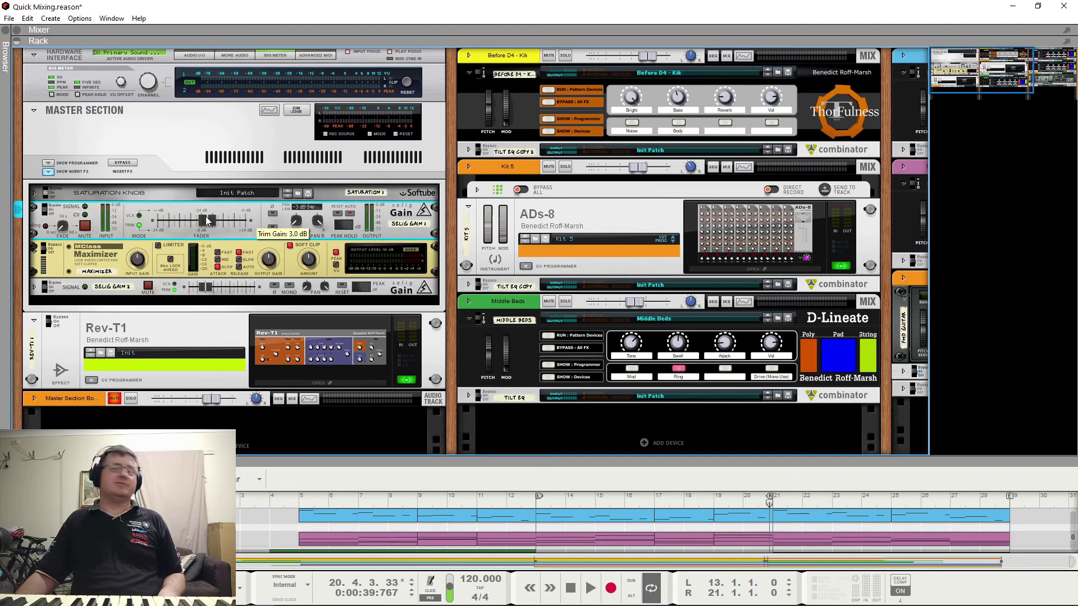
key("space")
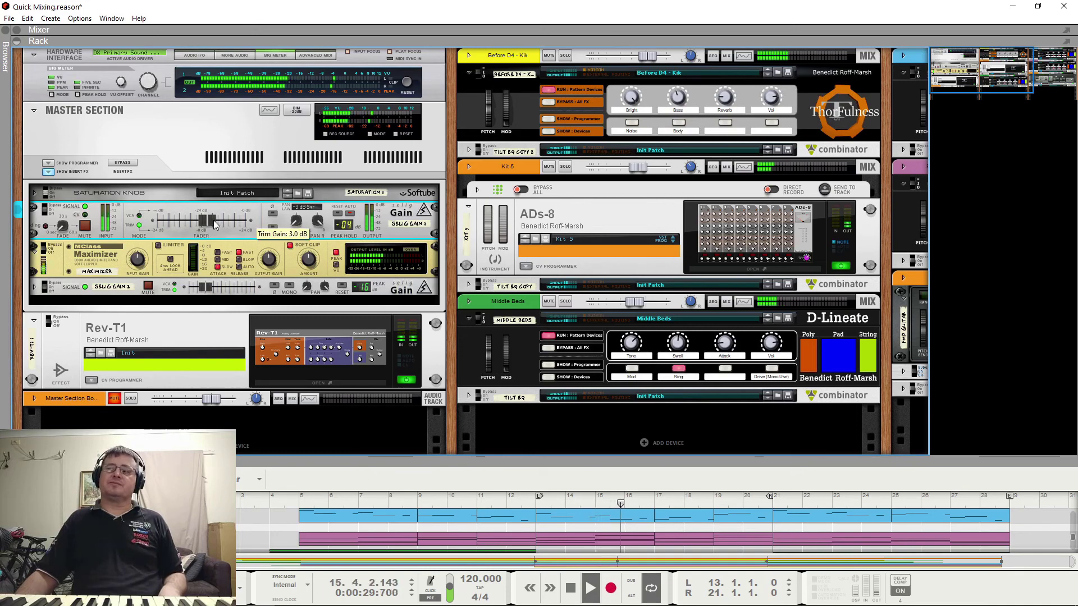
key("space")
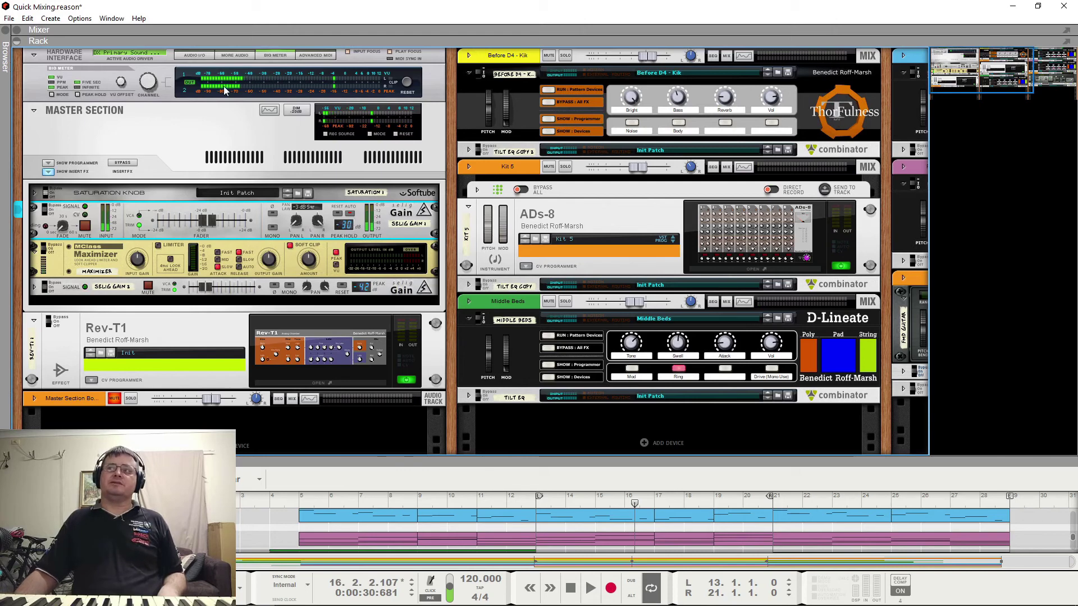
key("space")
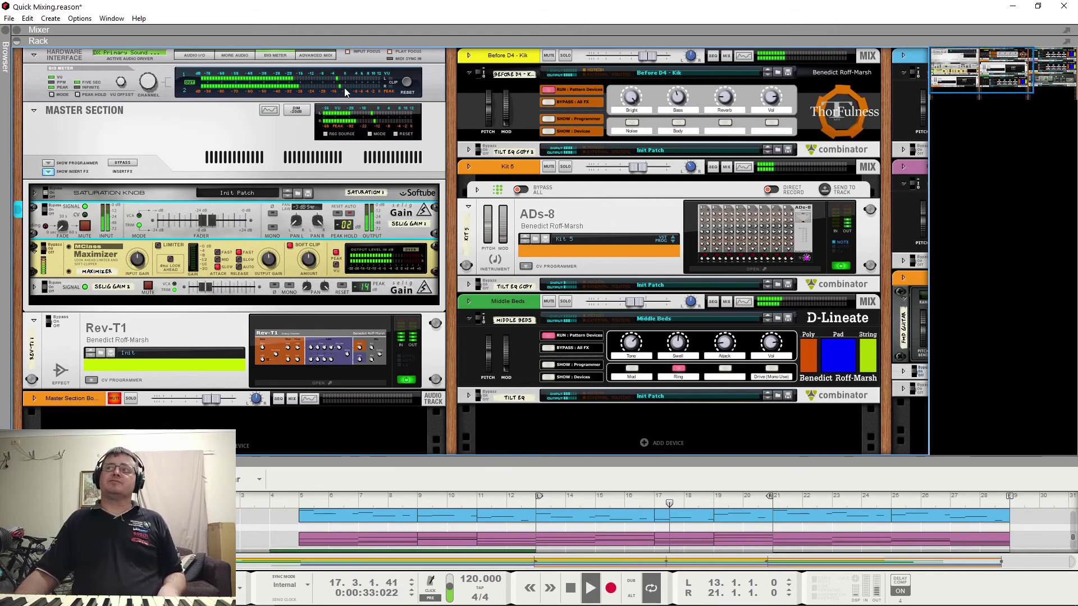
key("space")
Compare the Big Meter's PPM + Peak, VU and Peak modes, playing the loop briefly in Peak mode before switching the mode again.
left_click(53, 95)
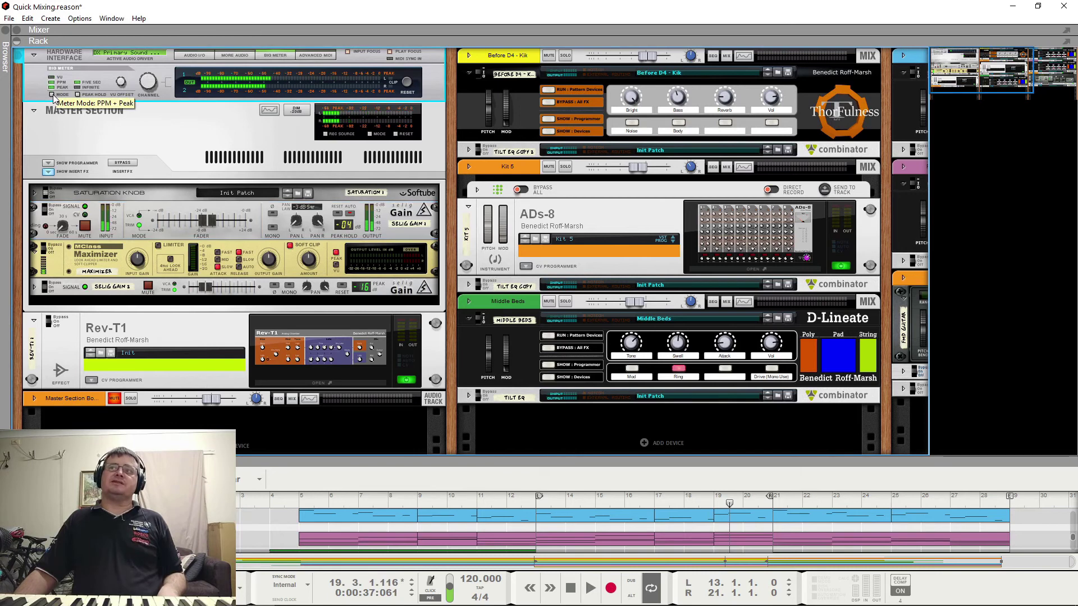
left_click(53, 95)
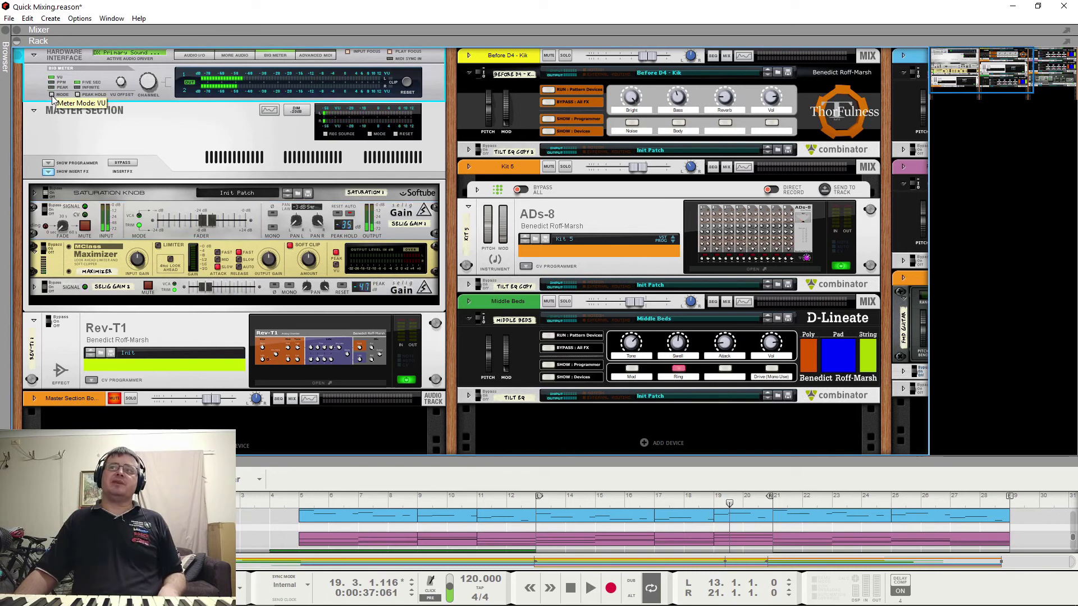
left_click(53, 95)
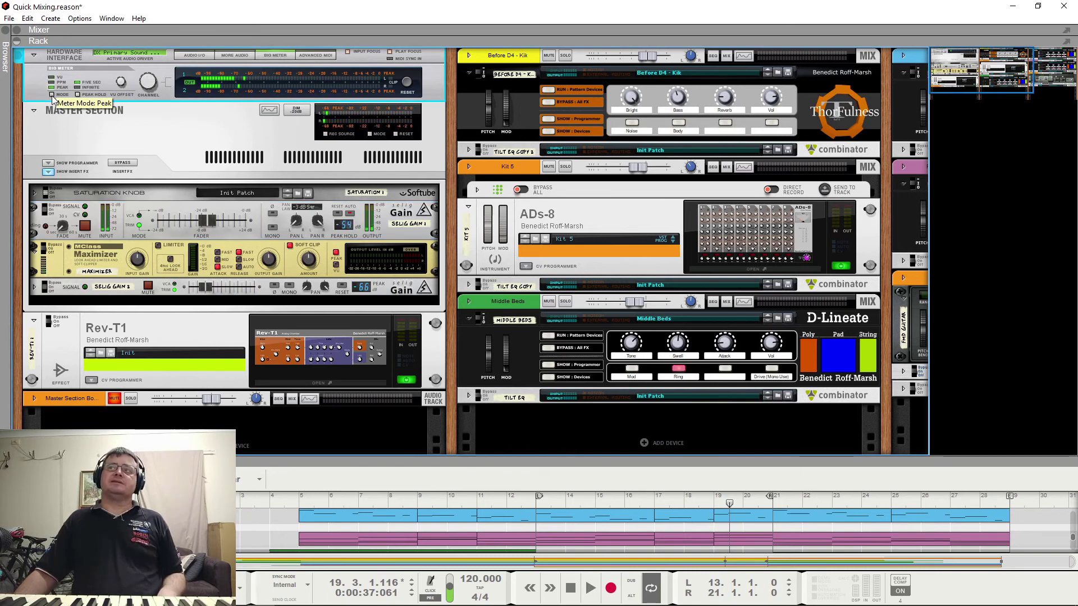
key("space")
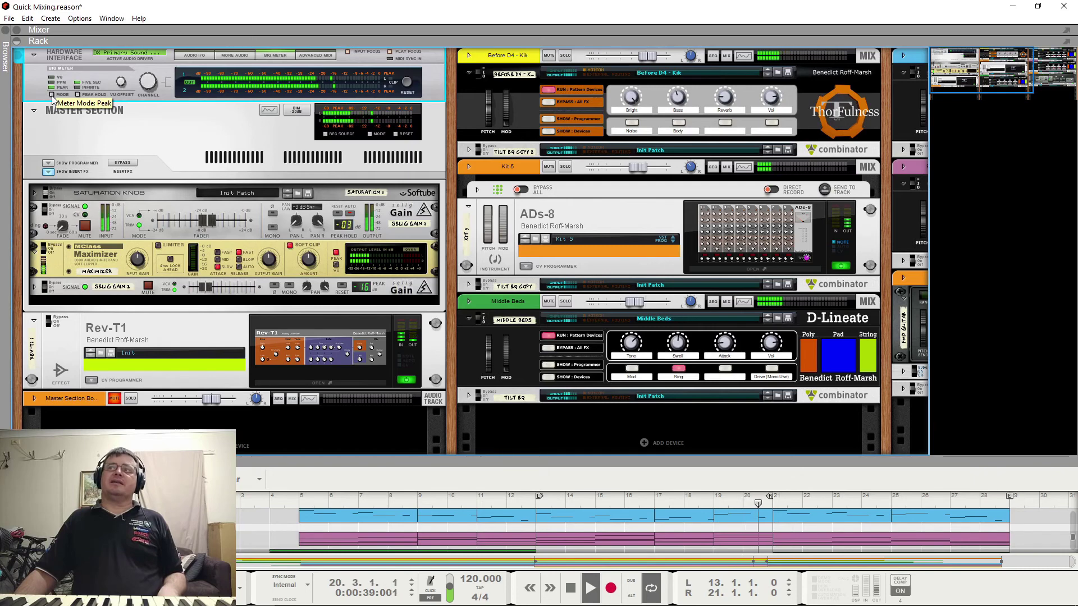
key("space")
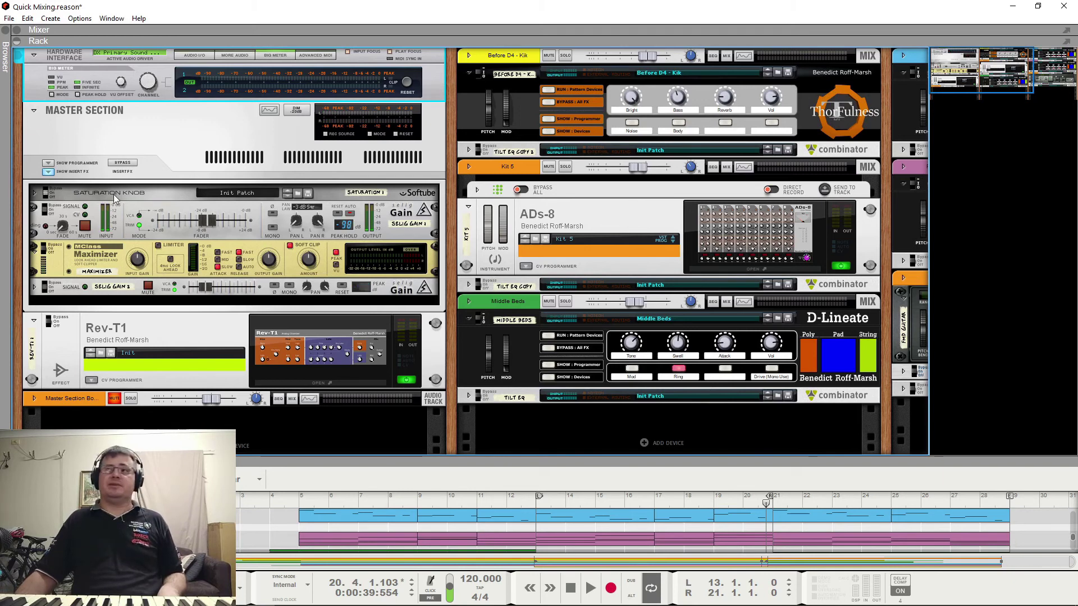
left_click(52, 95)
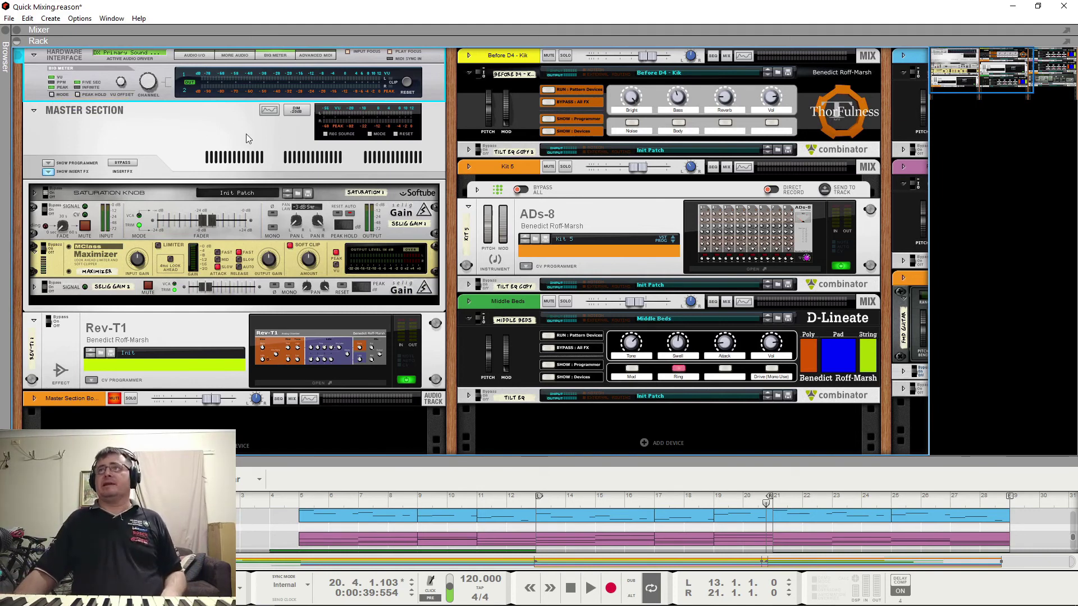
Push the upper Selig Gain's trim gain up to 9.6 dB during loop playback, back it off slightly, and stop playback.
key("space")
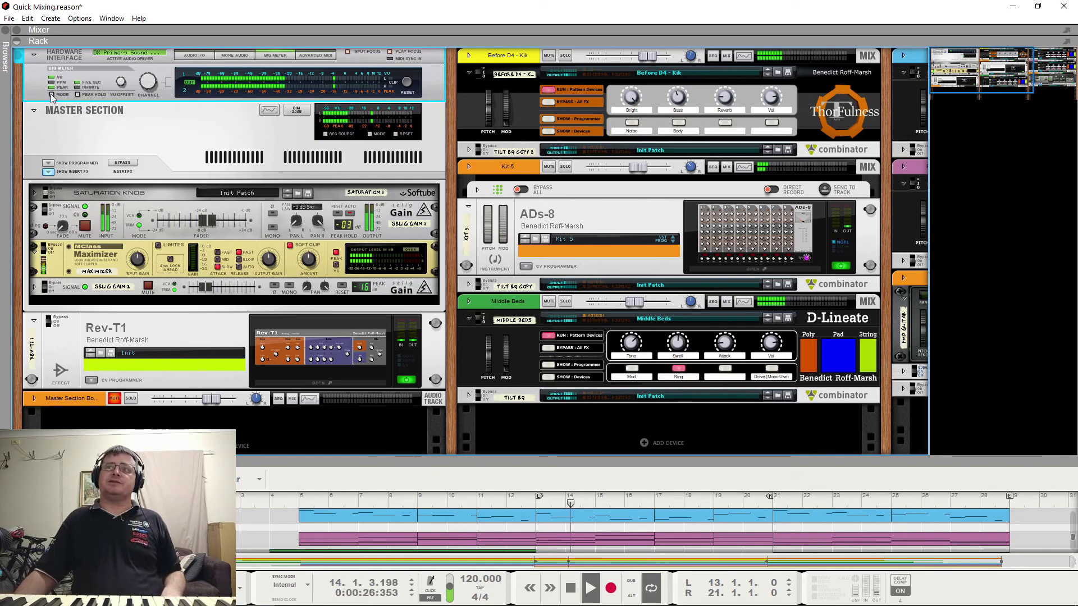
key("space")
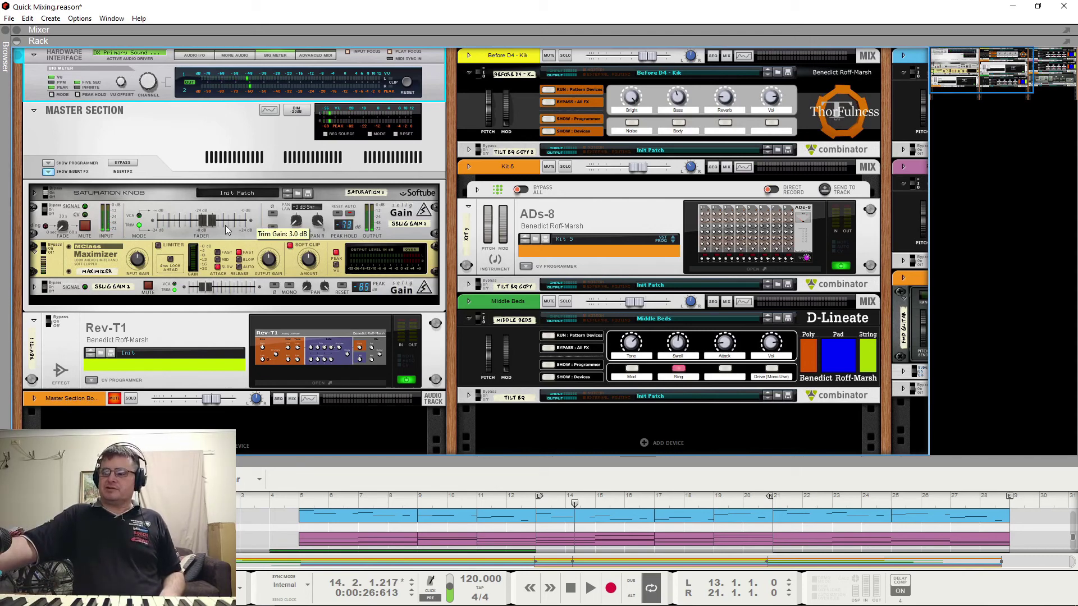
key("space")
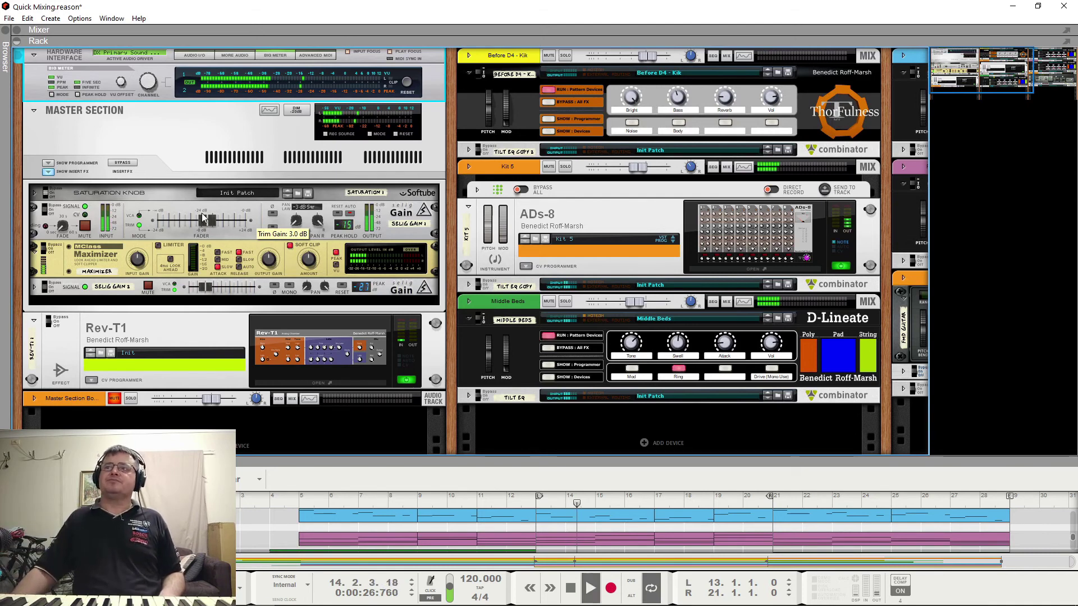
left_click(205, 220)
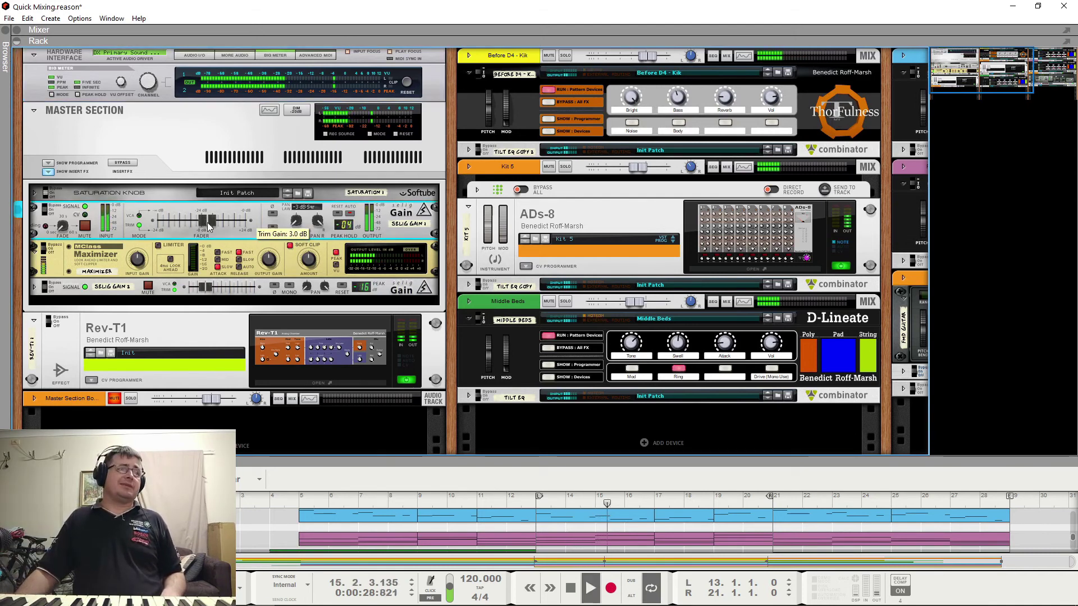
left_click_drag(210, 223, 220, 223)
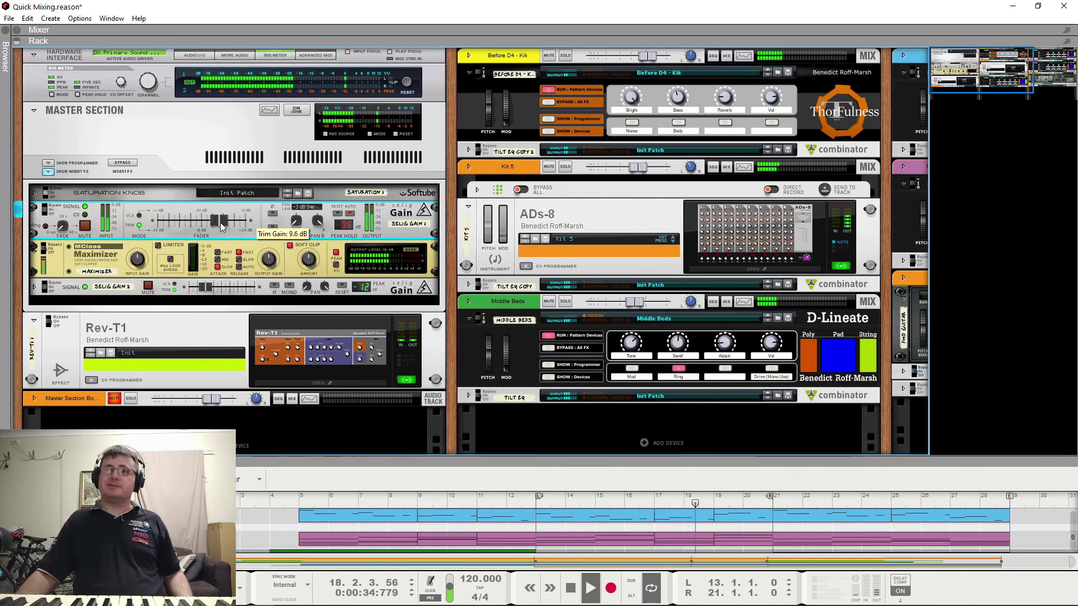
left_click_drag(221, 223, 211, 224)
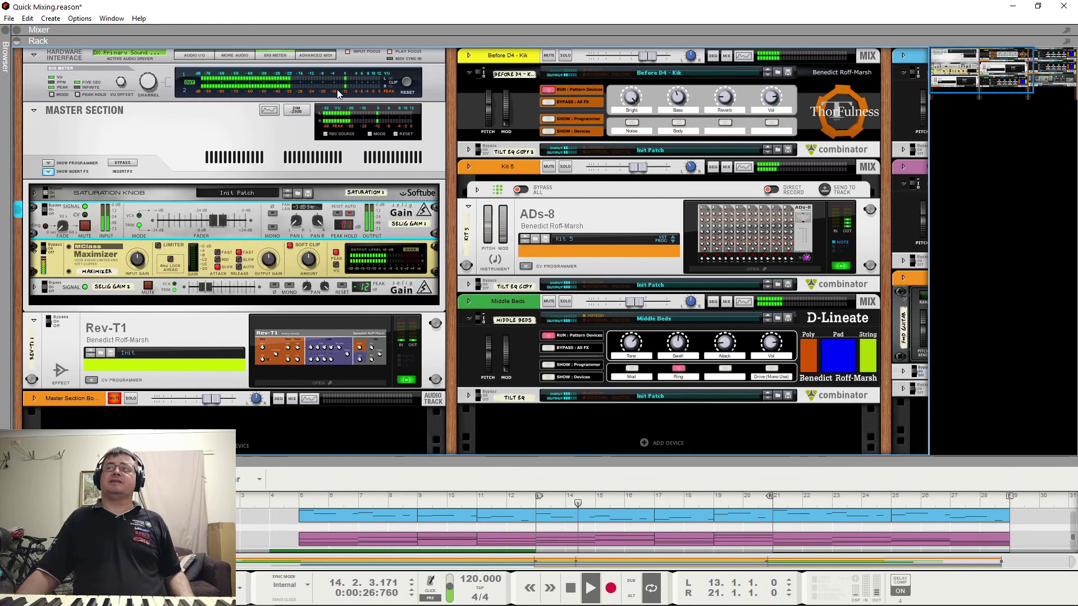
key("space")
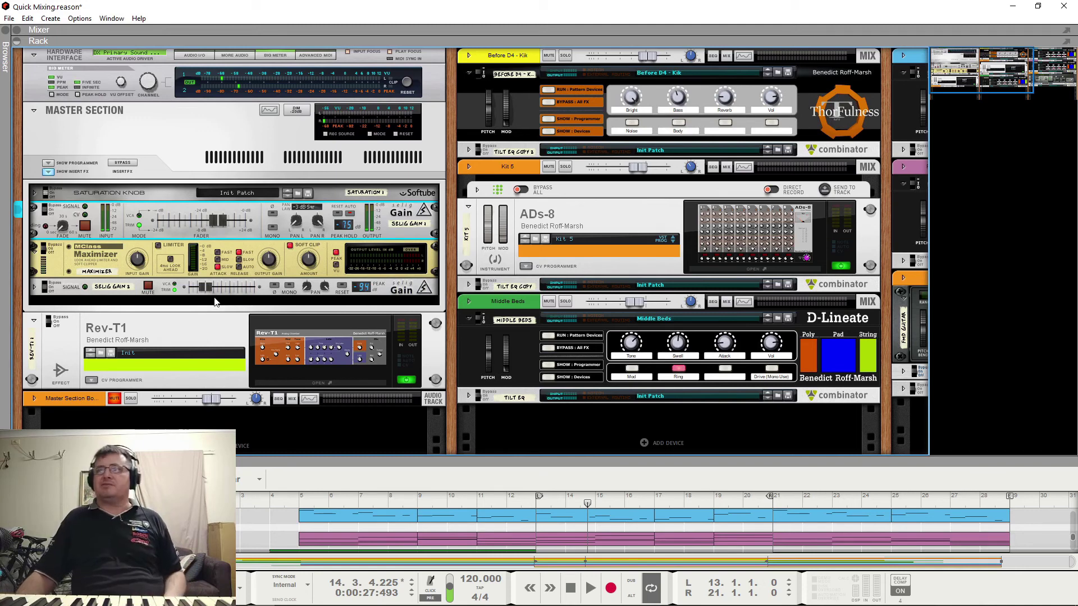
Bypass the lower Selig Gain and lower the upper Selig Gain's trim gain below 8.8 dB while the loop plays.
left_click(43, 288)
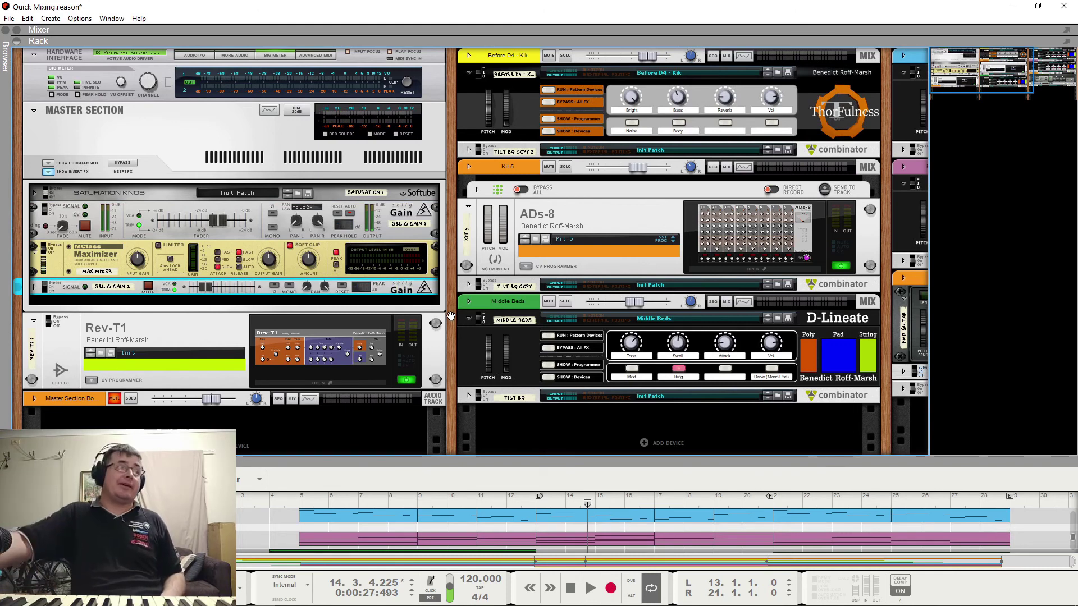
key("space")
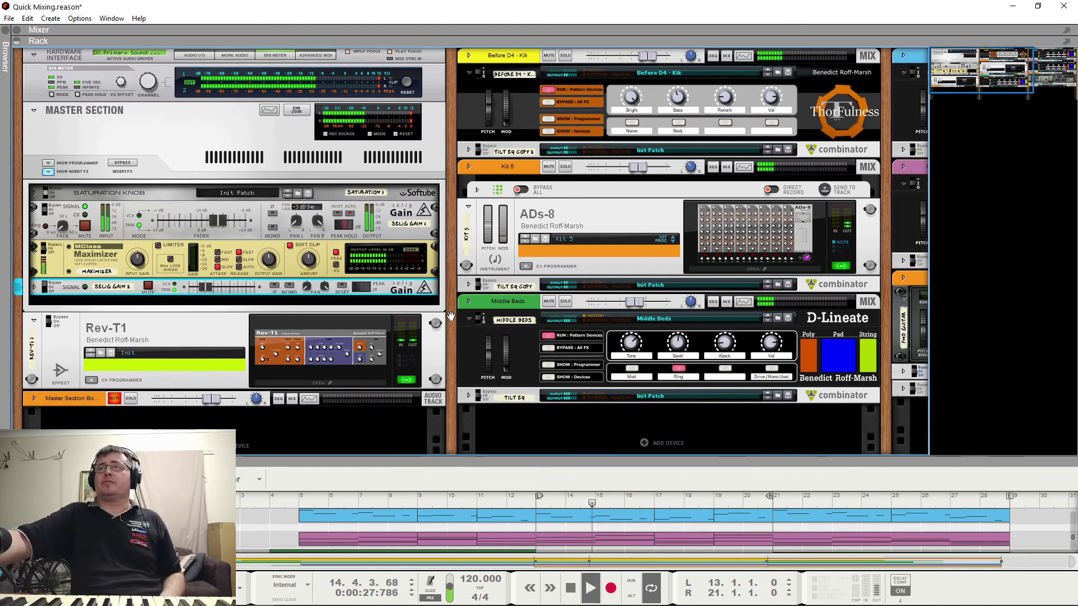
left_click(220, 225)
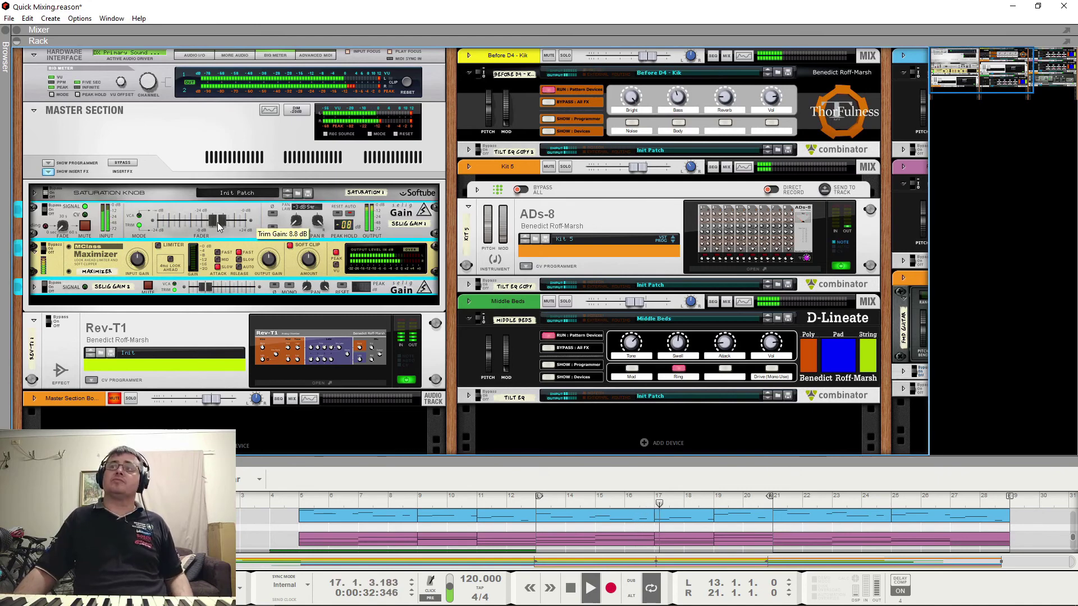
left_click_drag(219, 225, 206, 228)
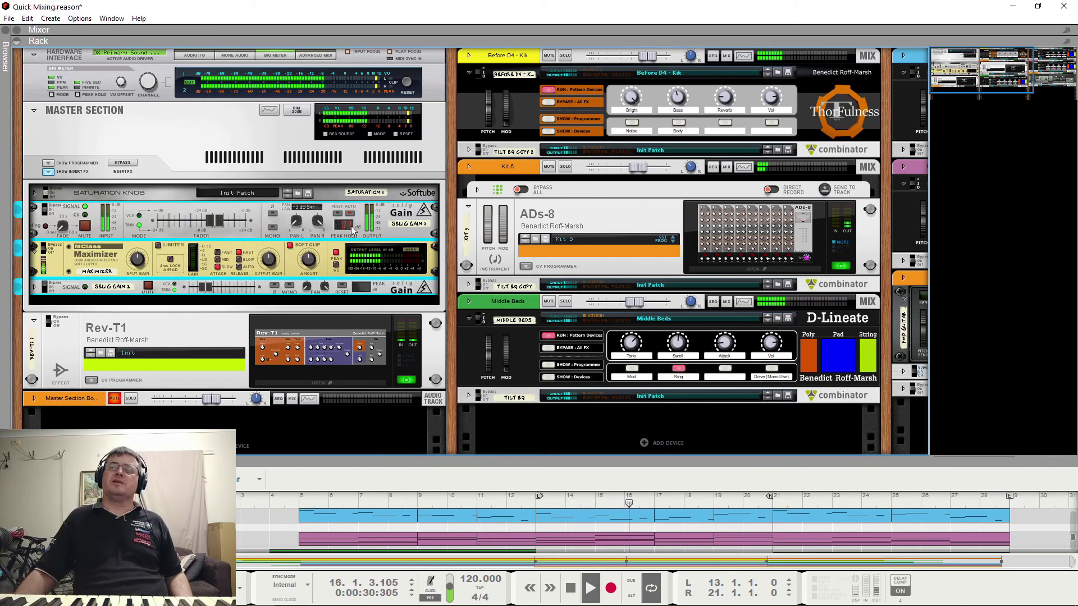
Toggle the Maximizer's Limiter during loop playback to compare its effect on the master, and check the Soft Clip control.
left_click(159, 246)
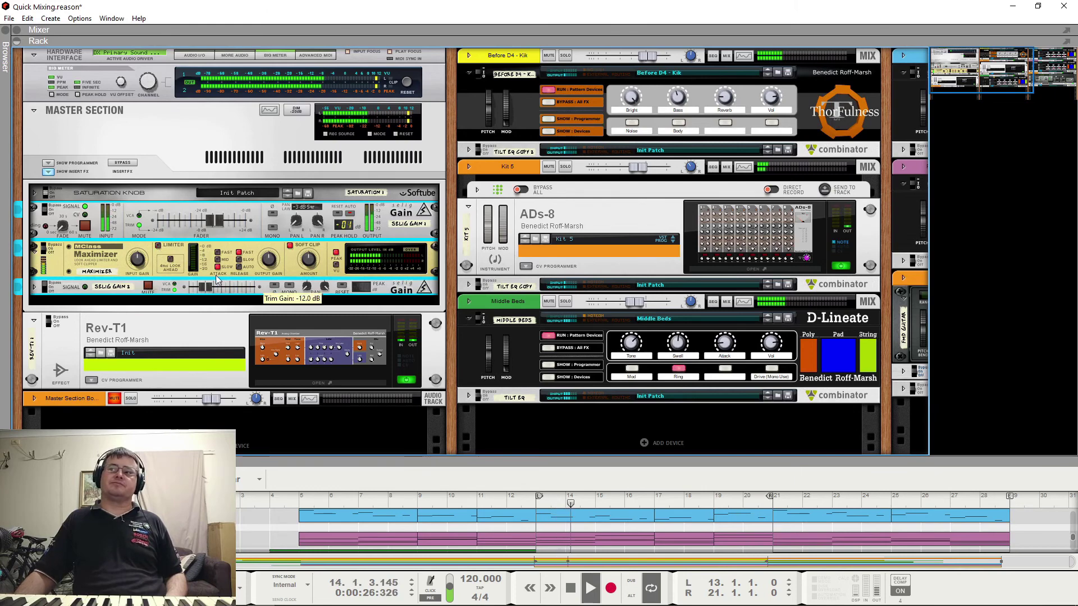
key("space")
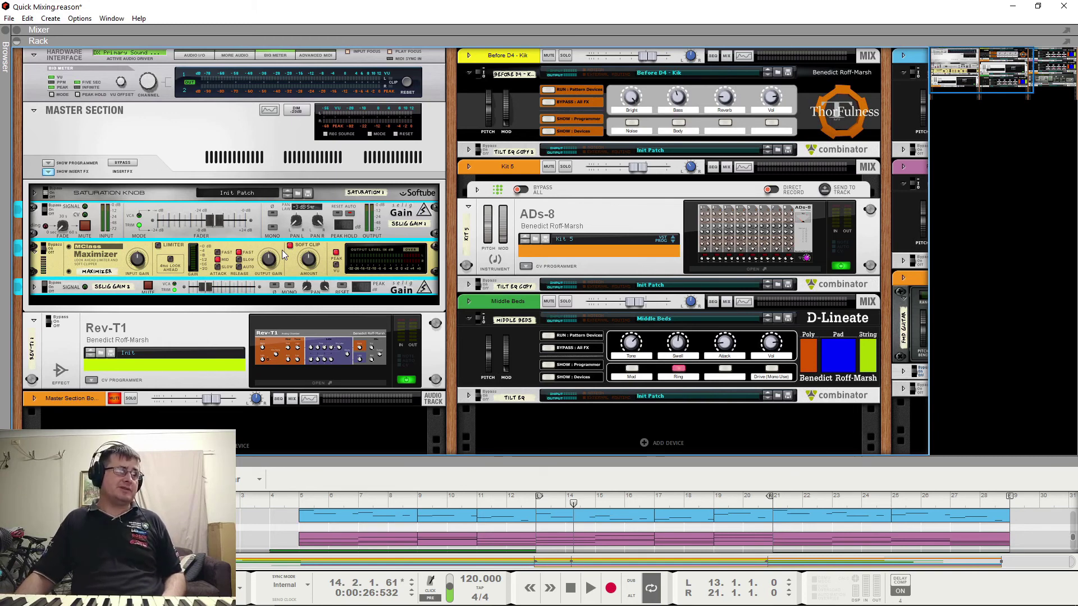
key("space")
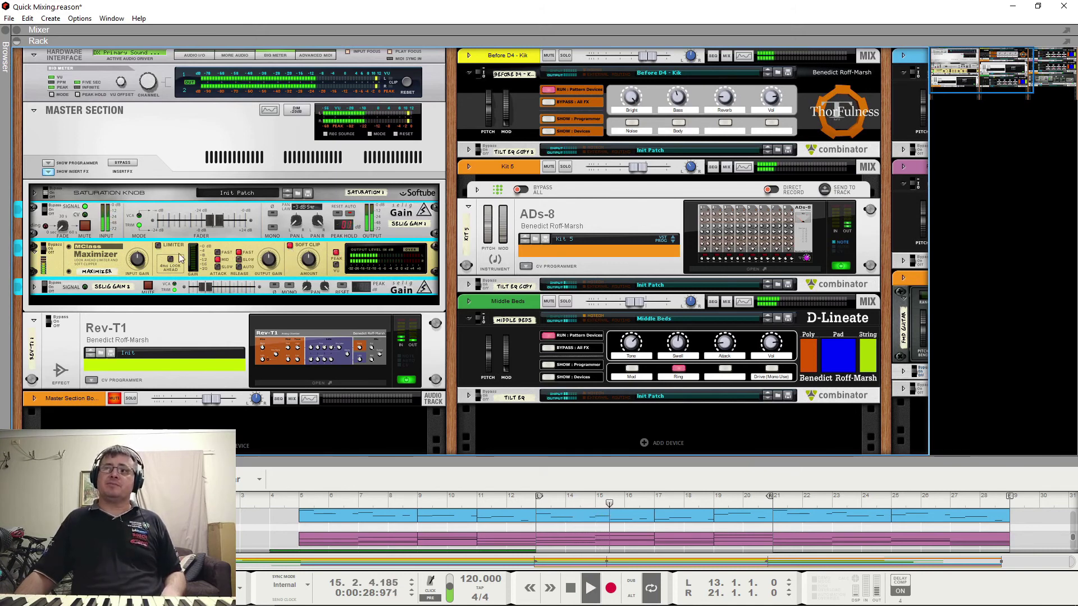
left_click(158, 245)
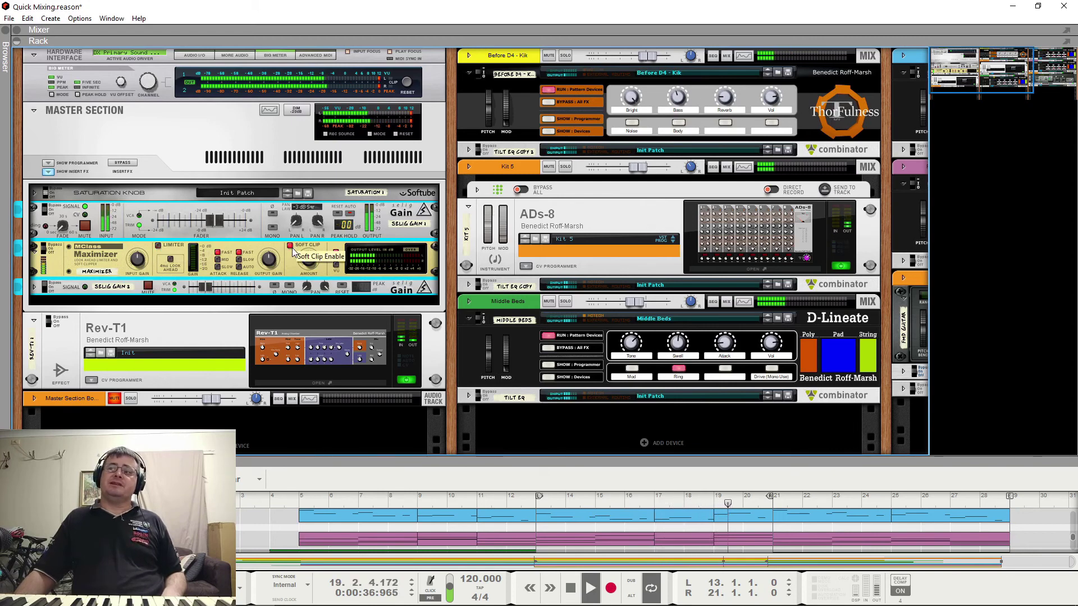
mouse_move(306, 262)
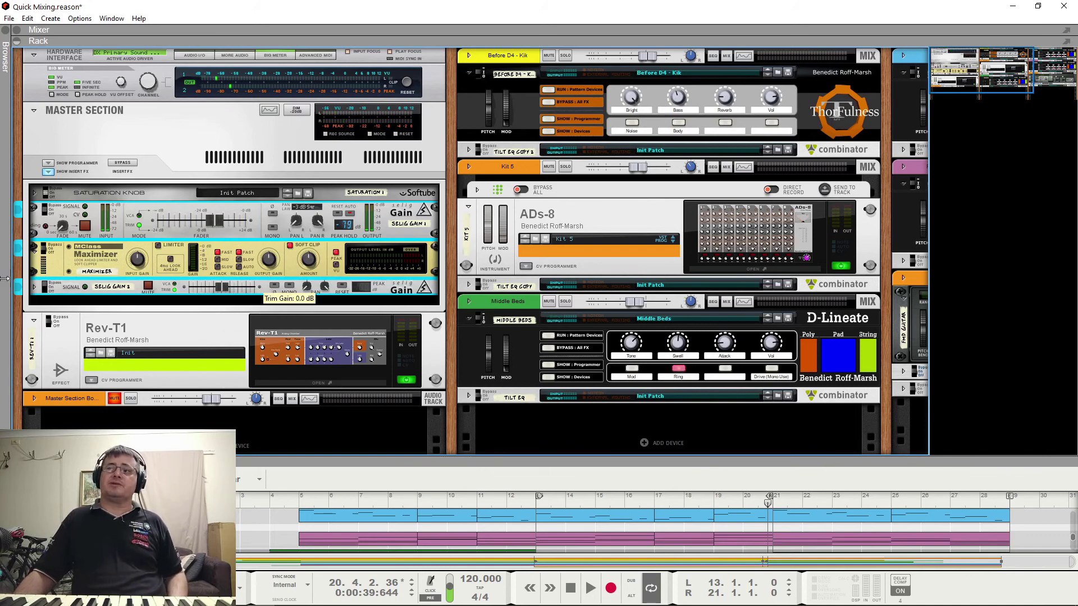
Nudge the lower Selig Gain's trim gain slightly and play the loop in short passes to check the master level.
key("space")
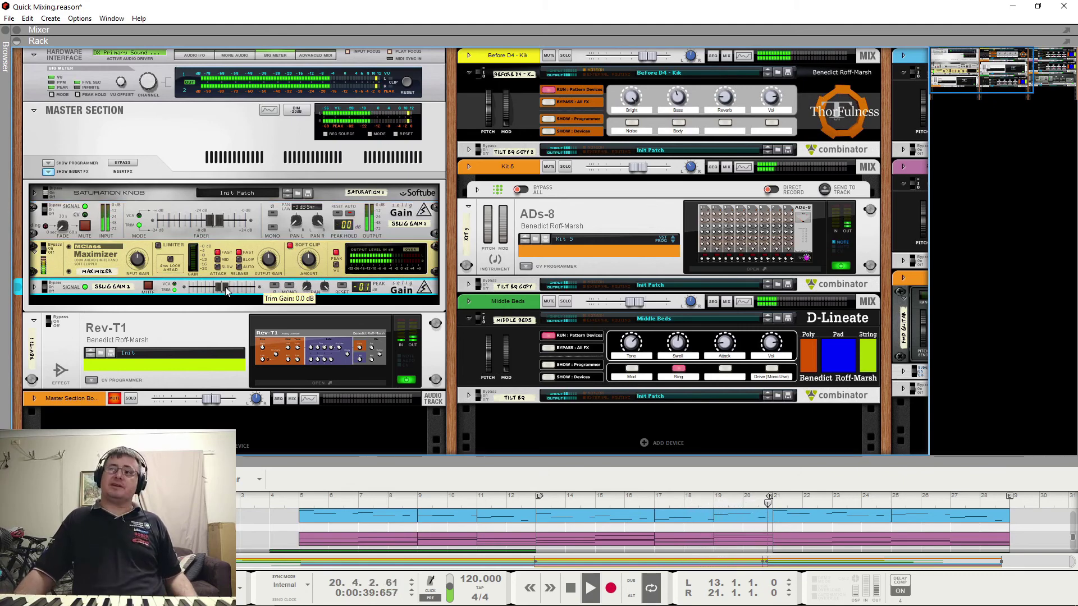
key("space")
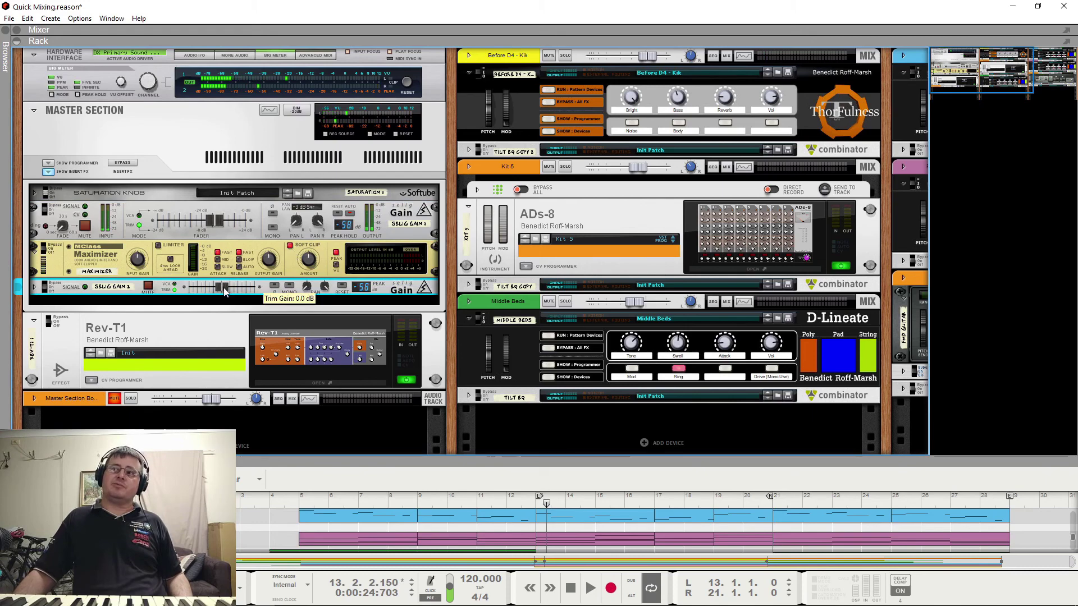
left_click_drag(223, 287, 222, 288)
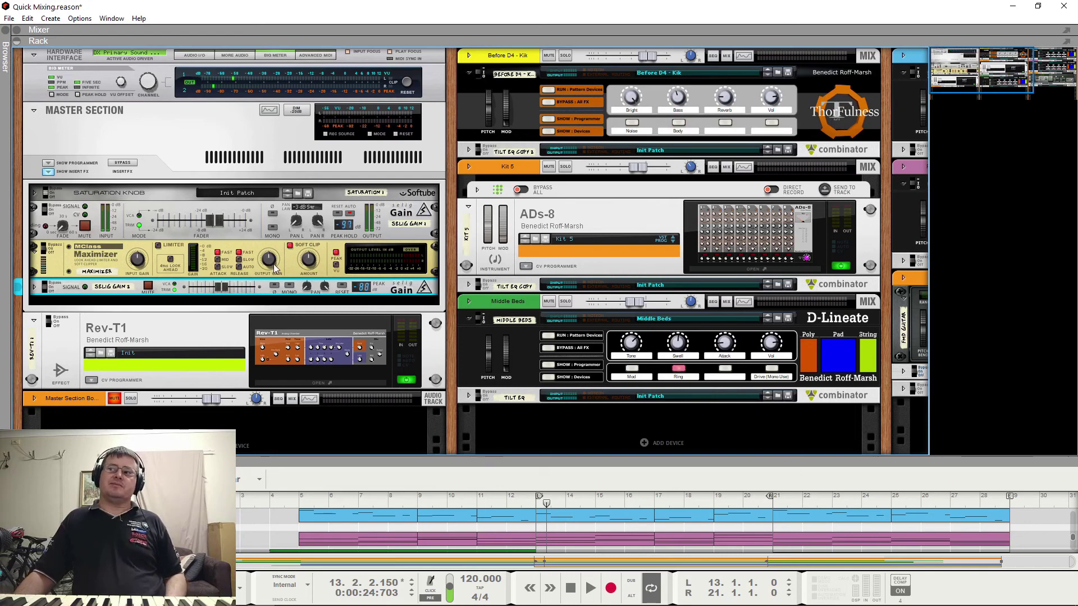
key("space")
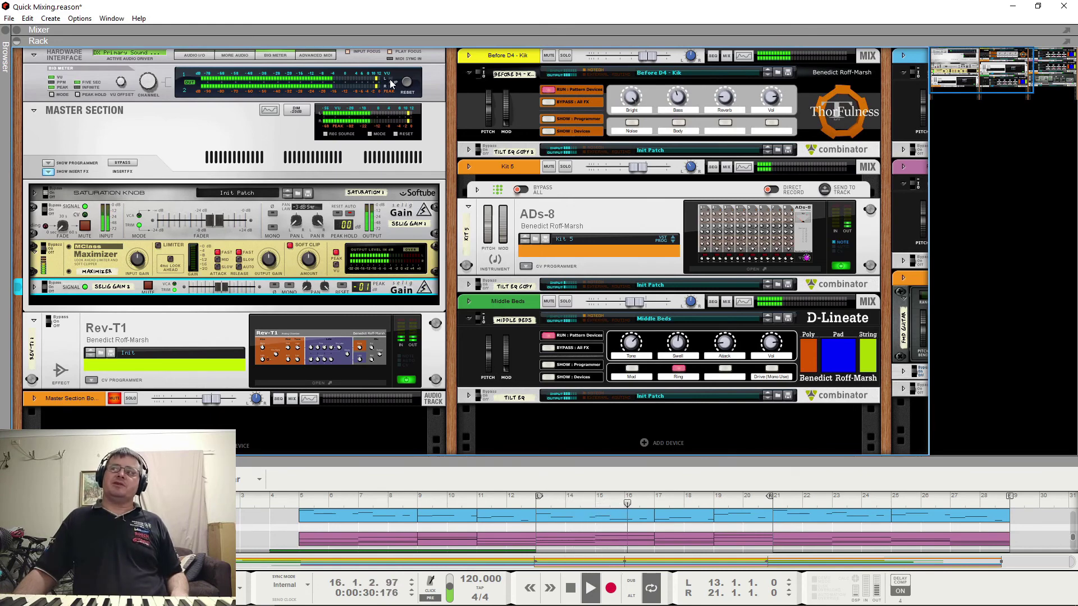
key("space")
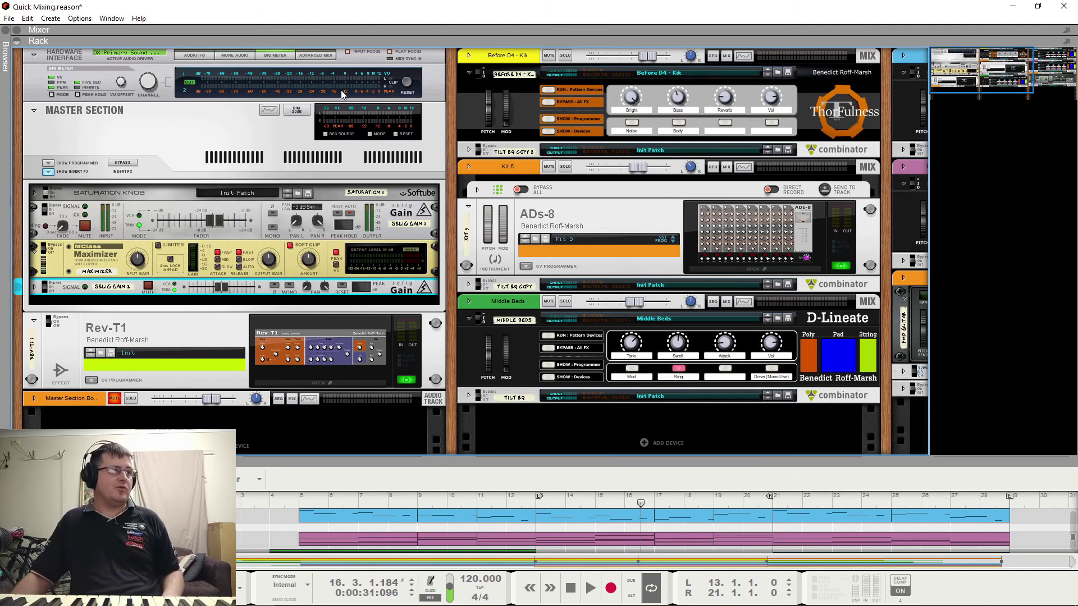
key("space")
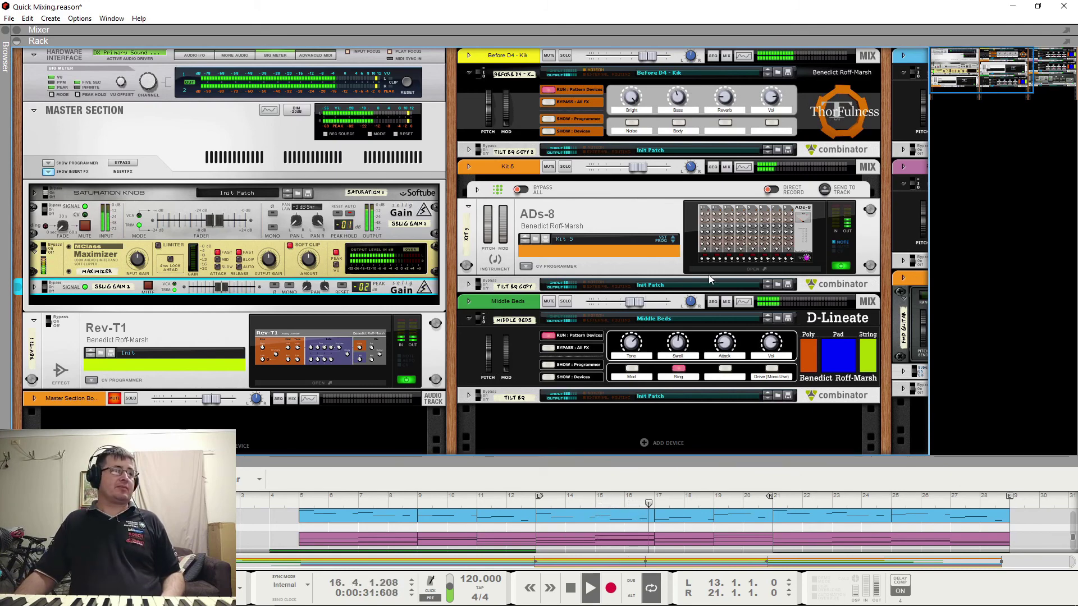
key("space")
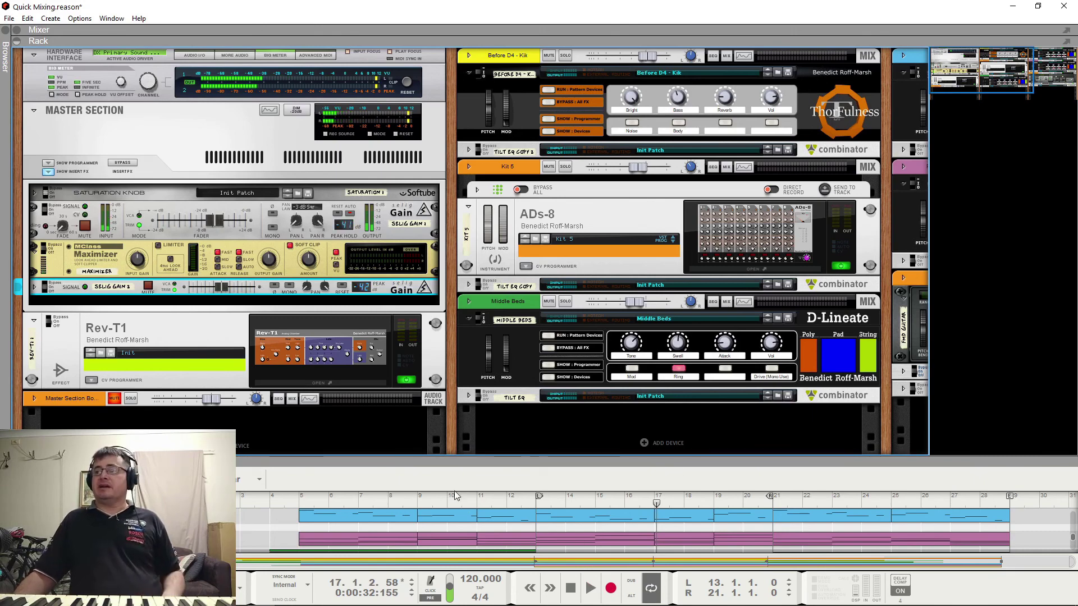
Play the song from the start and briefly solo the Master Section Bounced track to compare it with the current mix.
left_click(388, 496)
left_click(570, 587)
left_click(591, 587)
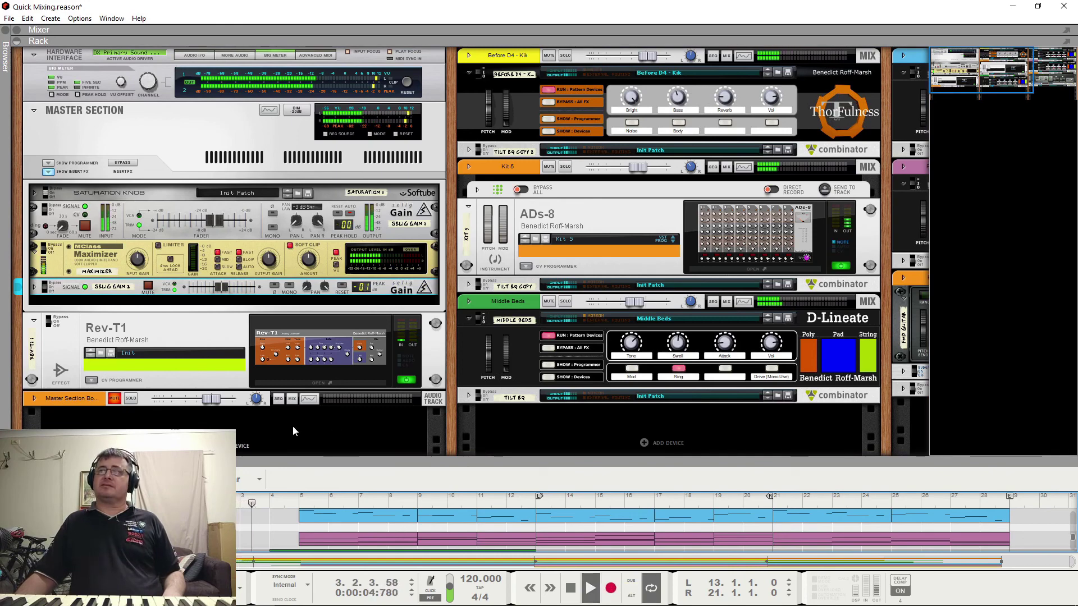
left_click(130, 398)
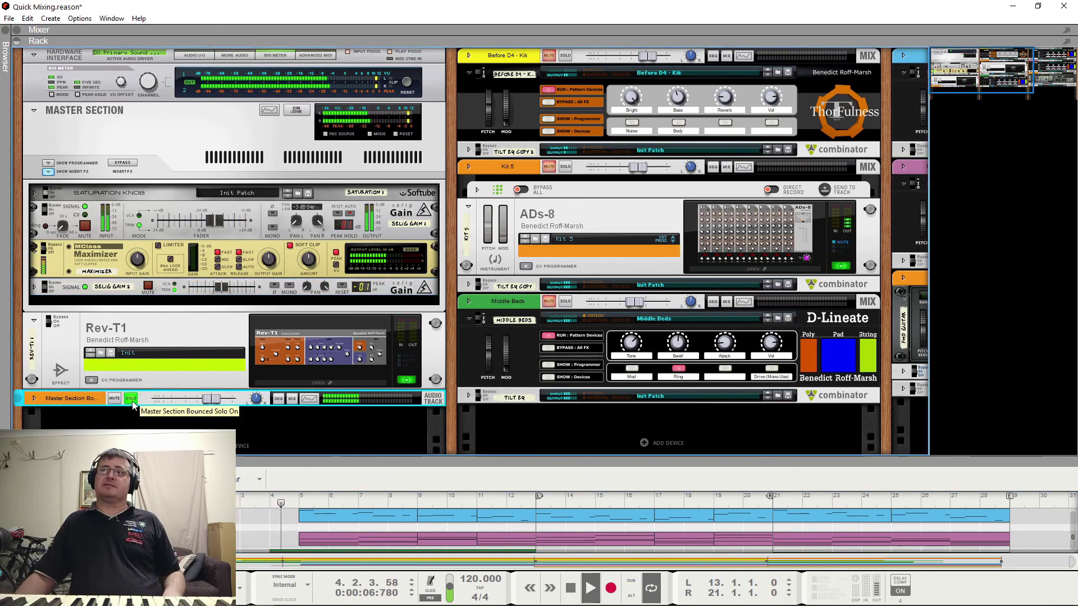
left_click(132, 401)
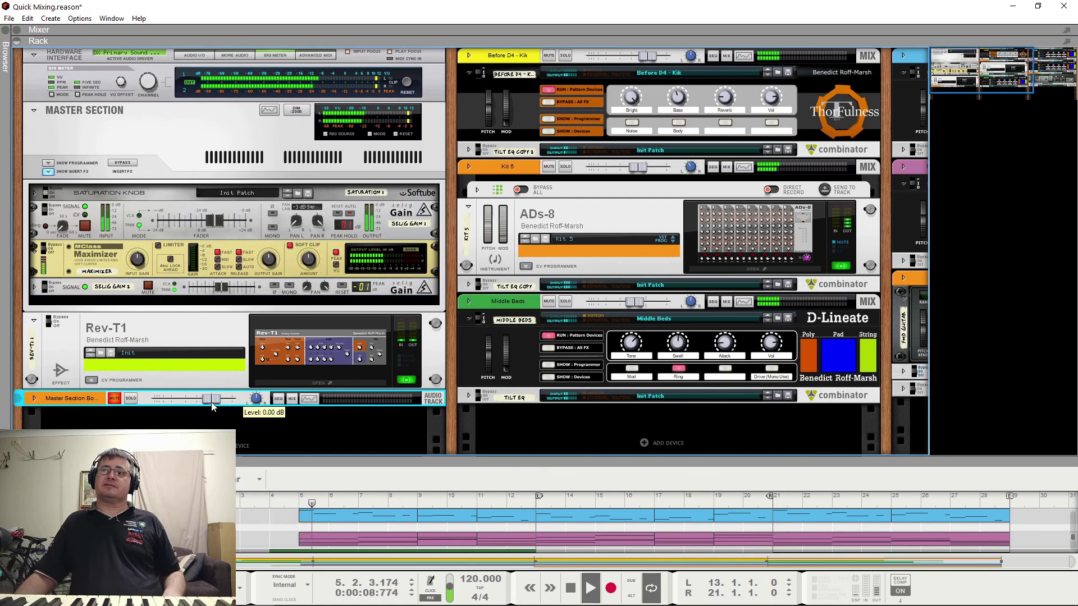
Lower the Master Section Bounced track's level, toggle its solo repeatedly during playback to compare it with the mix, and stop playback.
left_click_drag(215, 404, 204, 406)
left_click(130, 399)
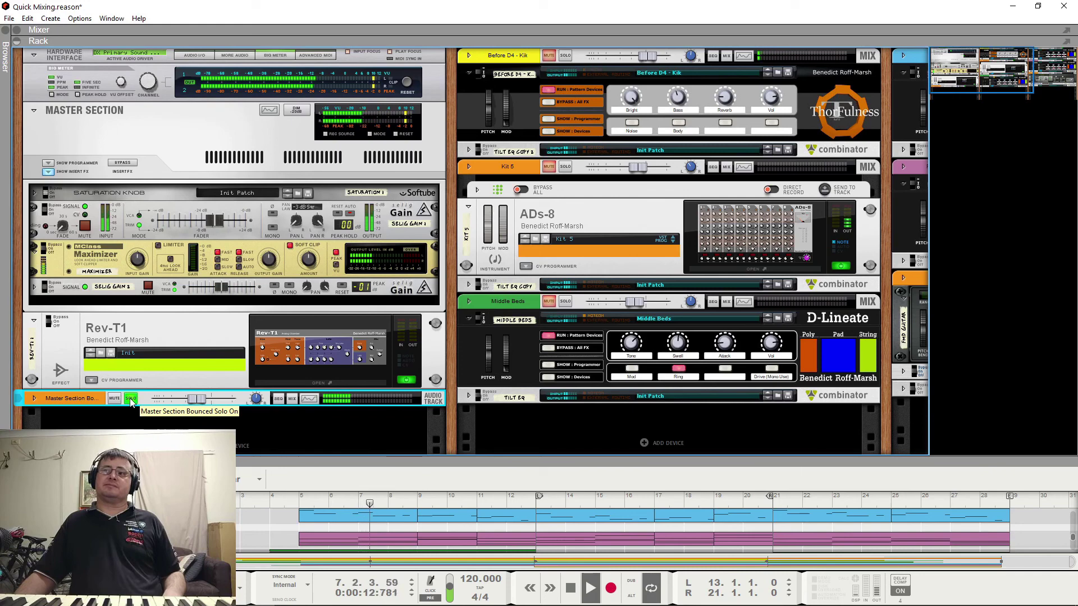
left_click(131, 399)
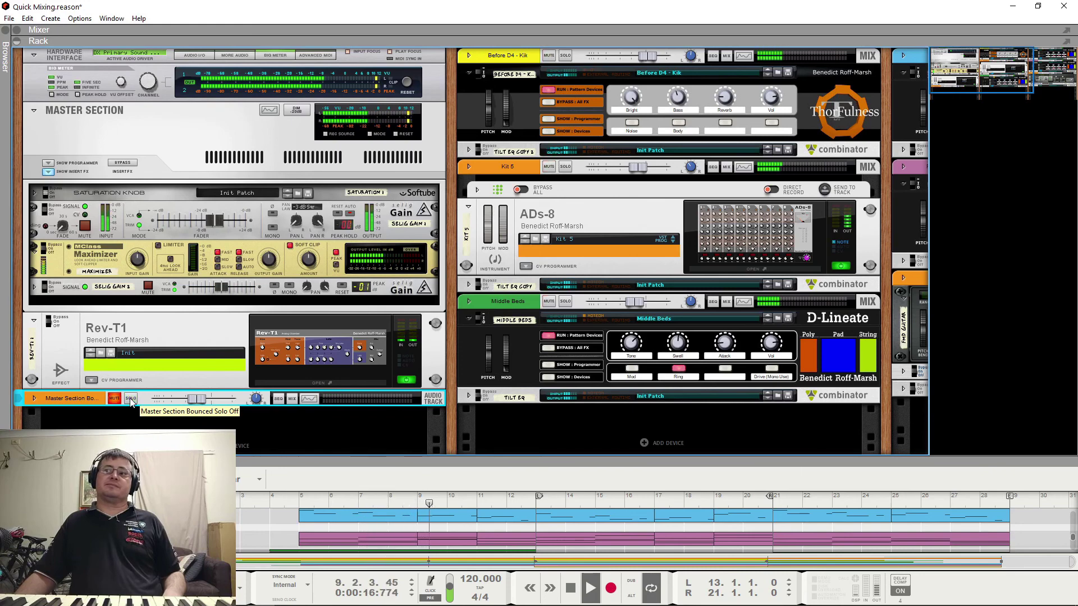
left_click(130, 400)
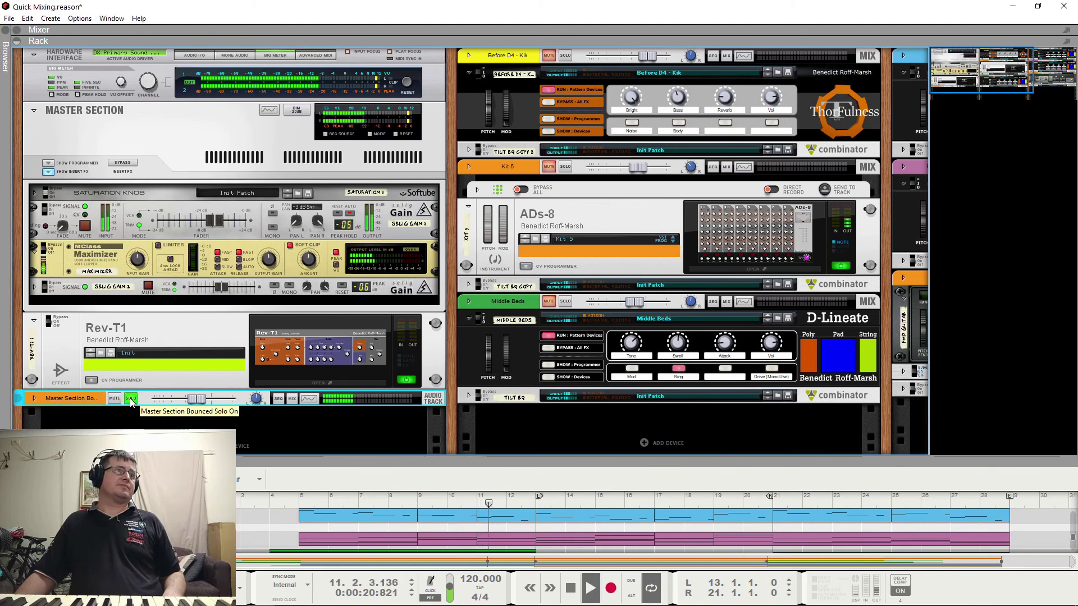
left_click(131, 399)
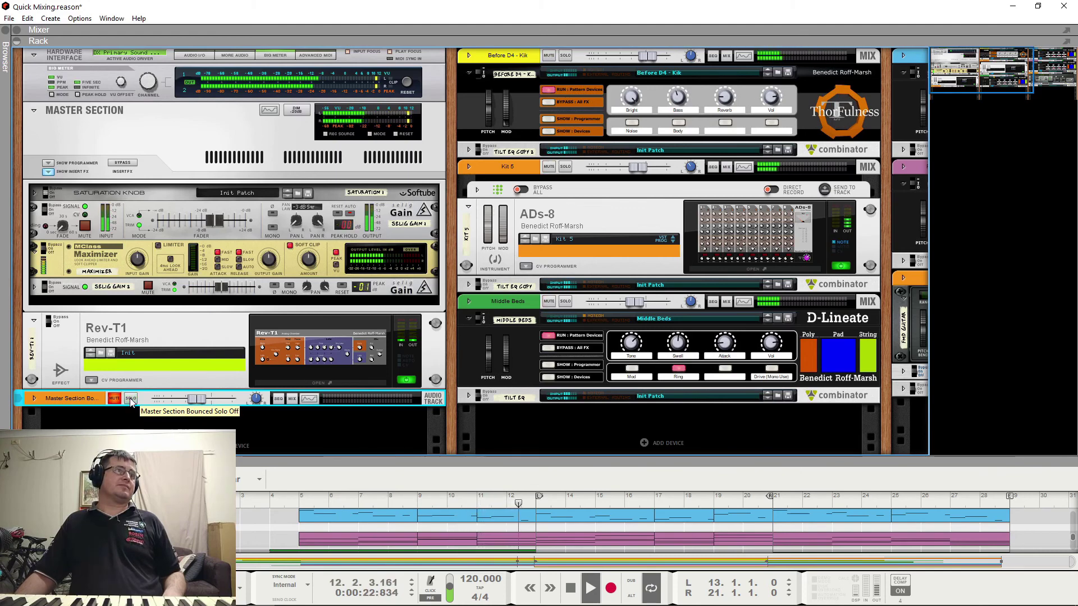
left_click(130, 399)
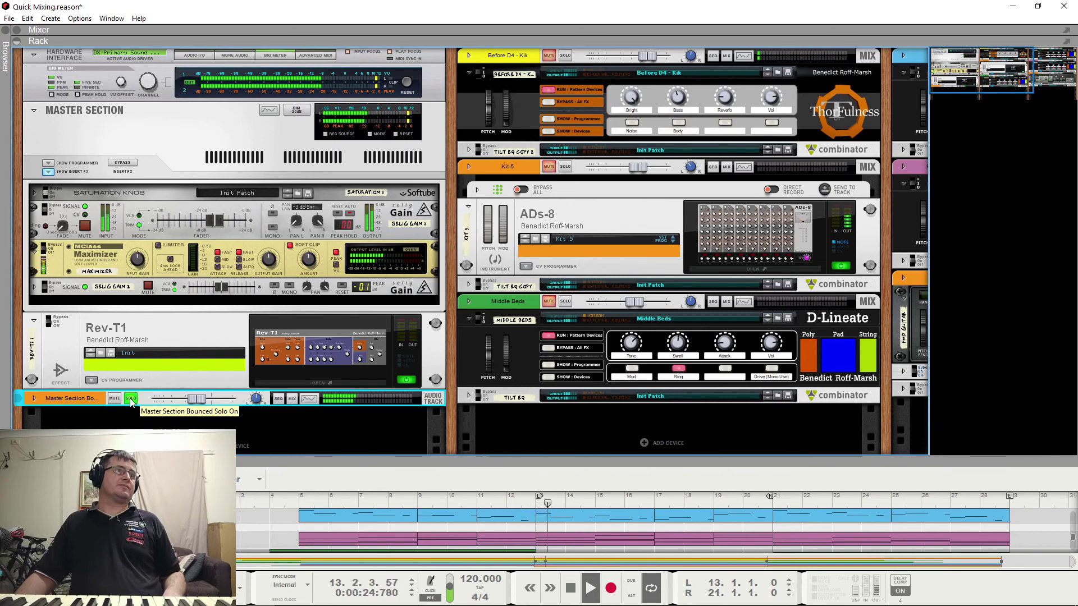
left_click(130, 399)
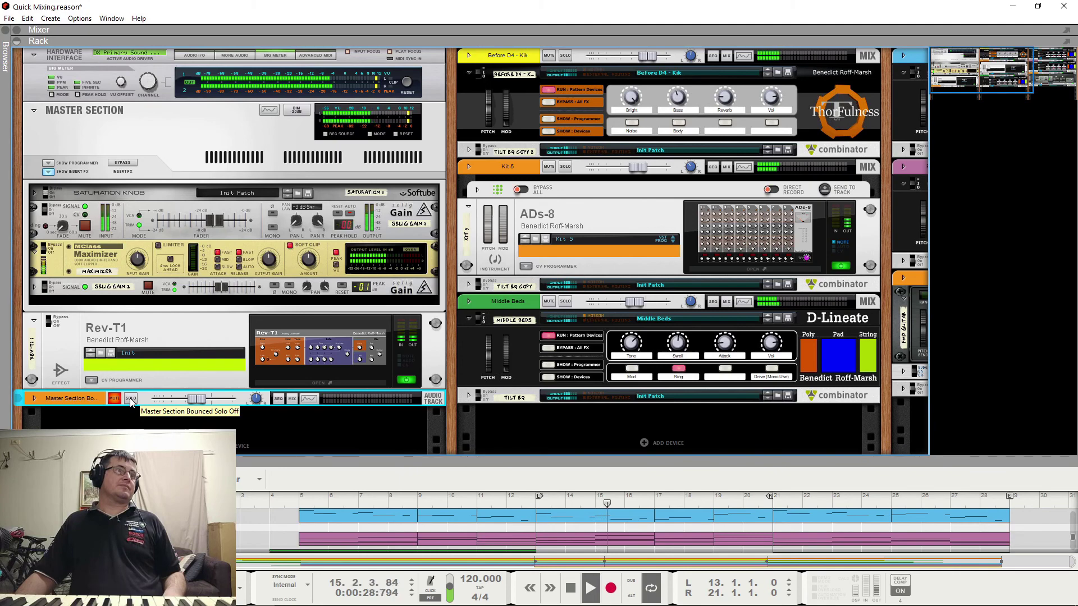
left_click(130, 400)
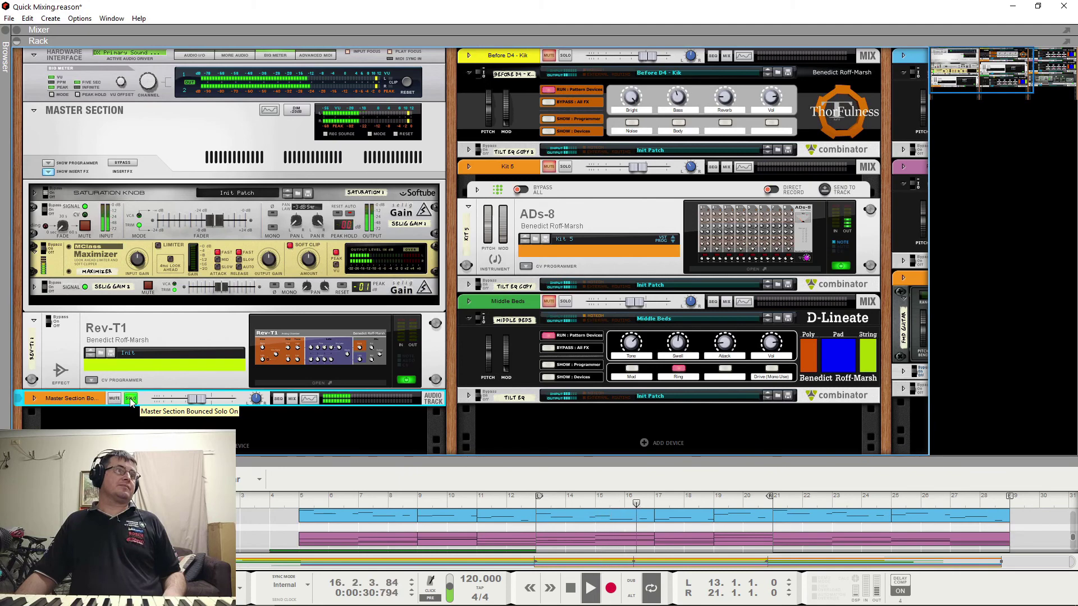
left_click(130, 399)
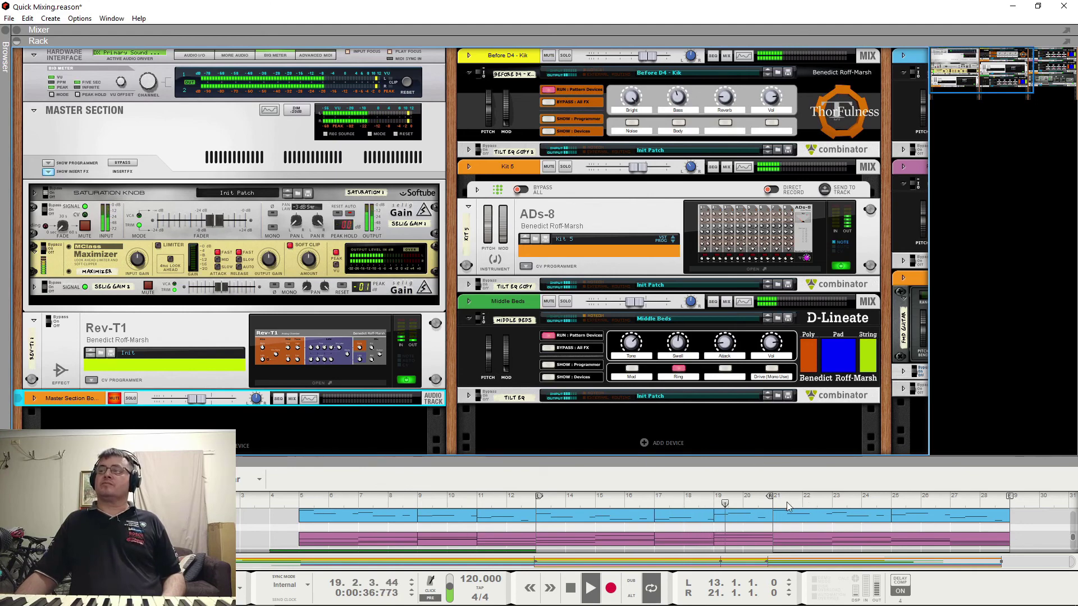
key("space")
Examine the fade-out automation clip at bar 25 on the Master Section track by opening it and closing it again.
scroll(1046, 521, "up", 3)
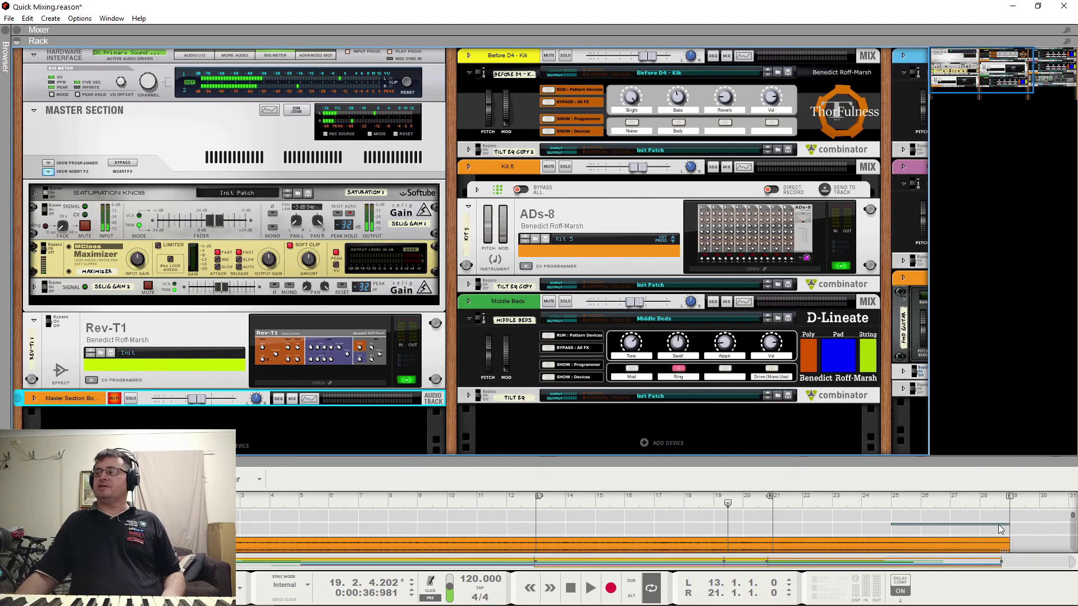
left_click(1001, 530)
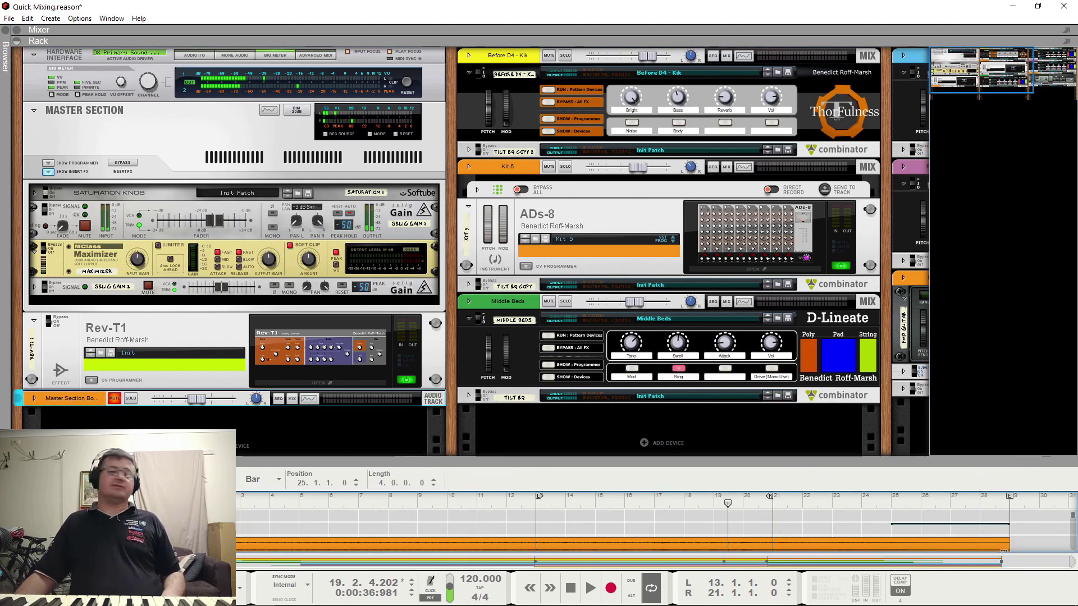
scroll(1070, 567, "up", 2)
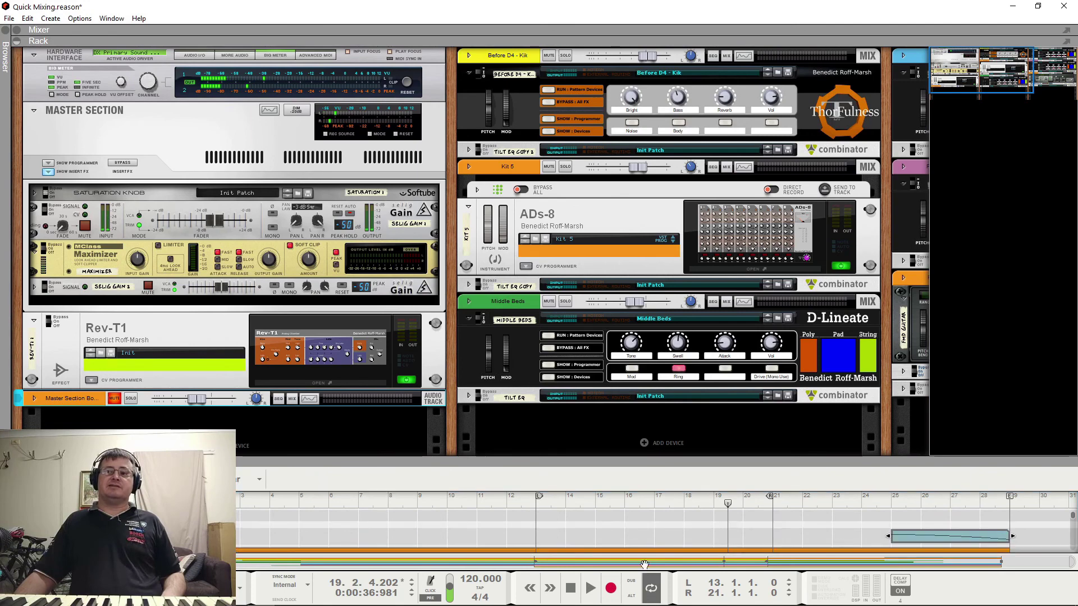
scroll(1069, 567, "down", 2)
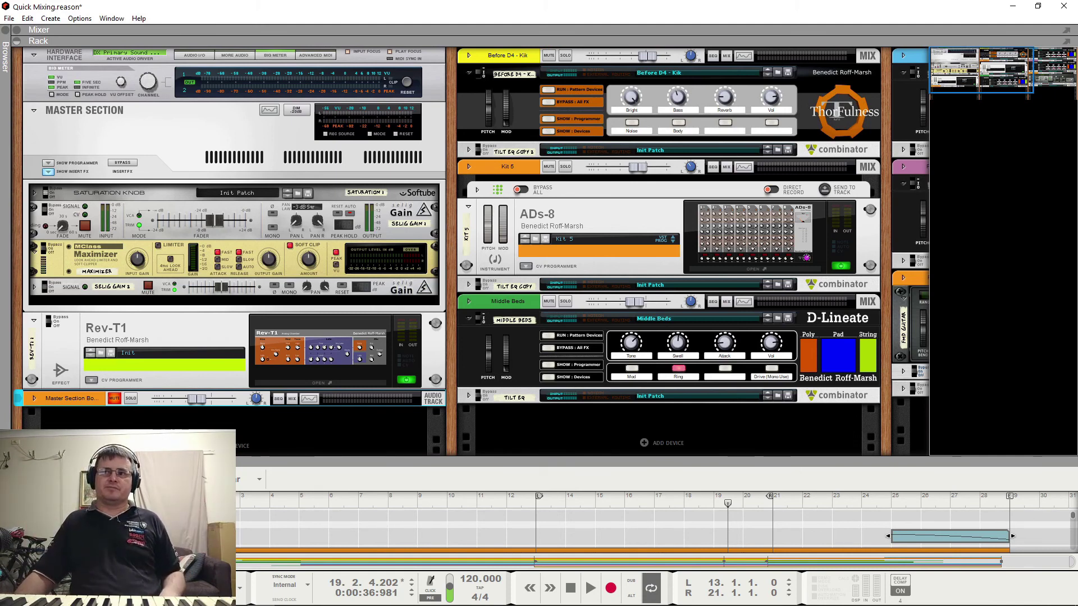
left_click(23, 527)
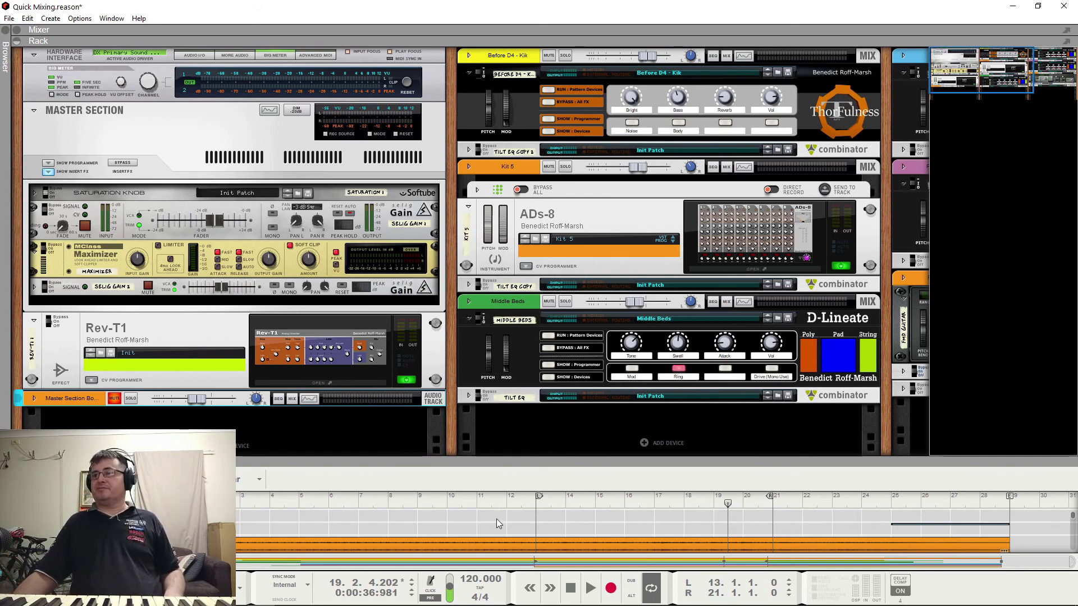
Enlarge the Sequencer to review the whole arrangement, shrink it again and return the song position to bar 13.
left_click_drag(123, 461, 121, 226)
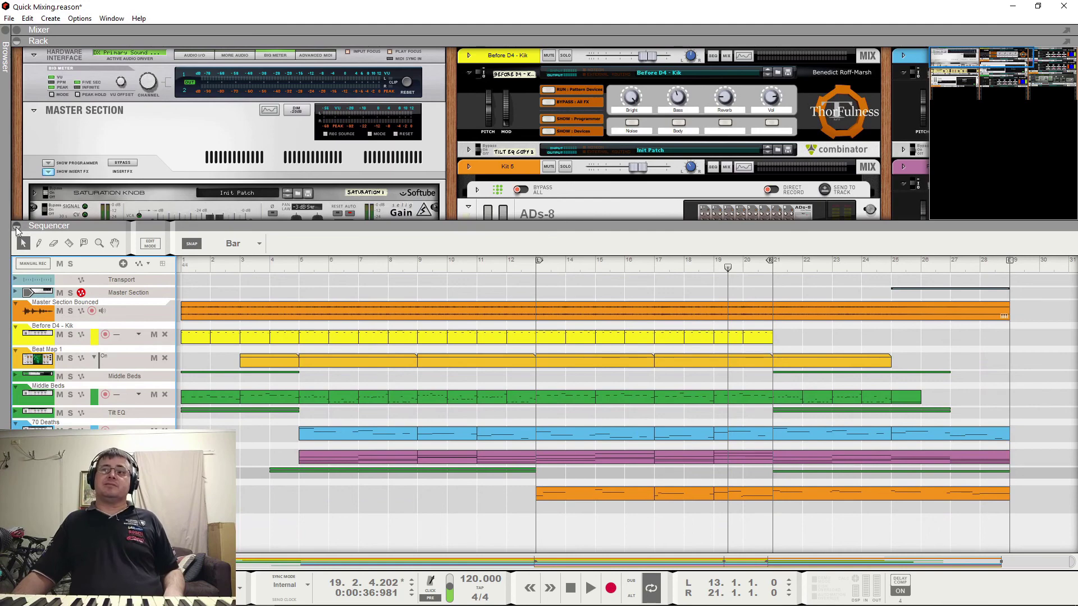
left_click_drag(293, 234, 327, 424)
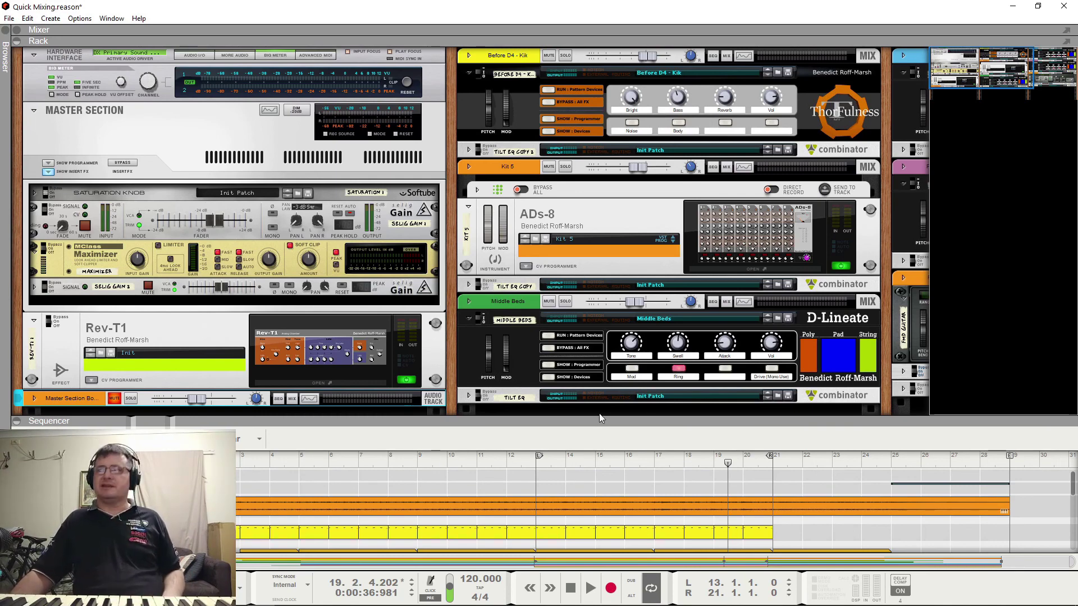
scroll(607, 461, "down", 4)
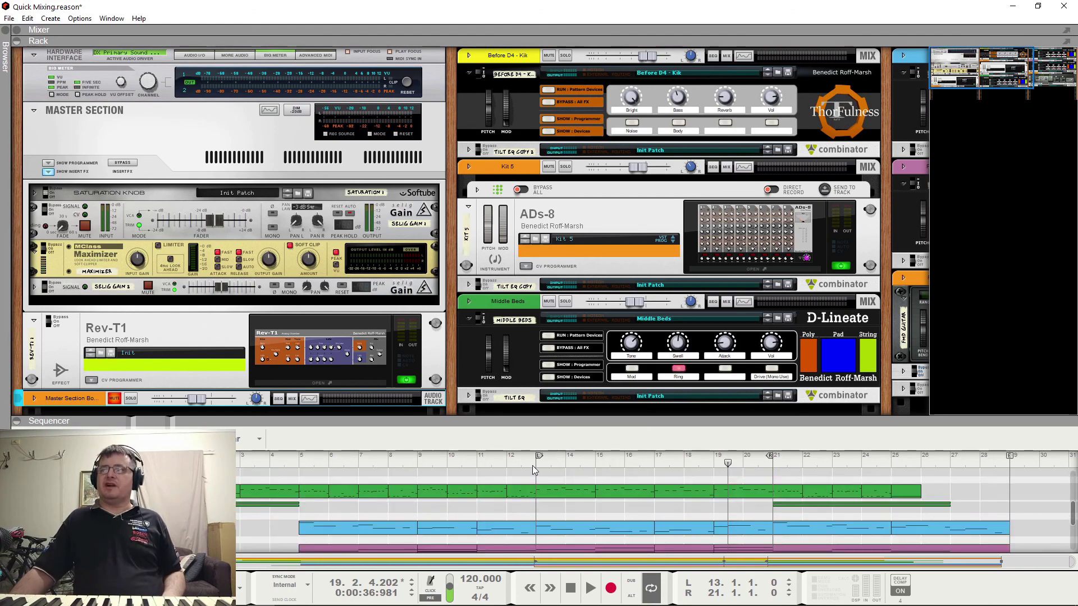
scroll(533, 465, "up", 2)
left_click(536, 467)
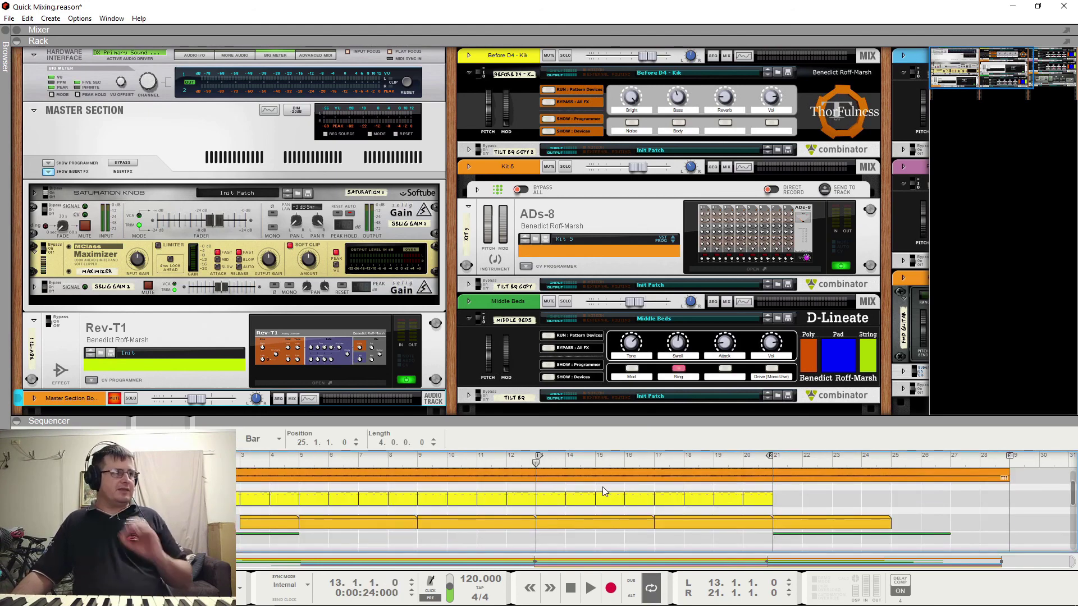